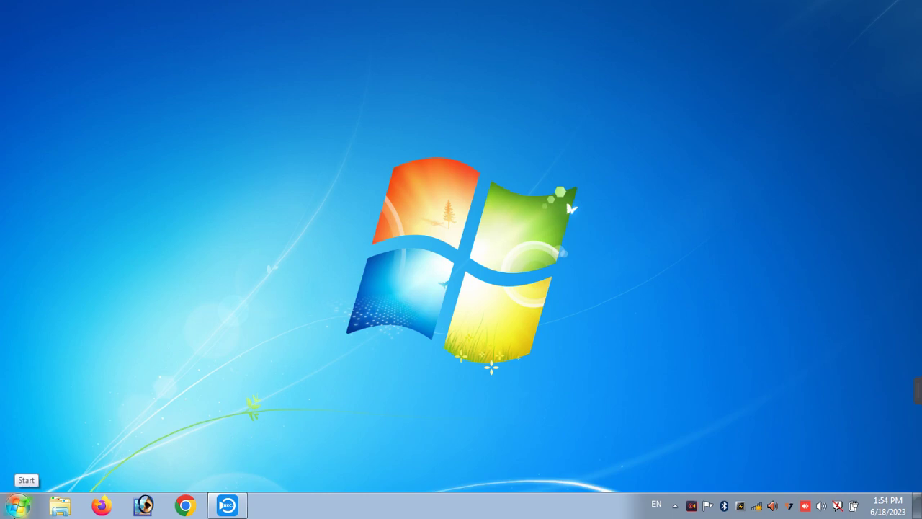
- Launch Excel 2007 from the Start menu, select cell D3, then close it
click(18, 505)
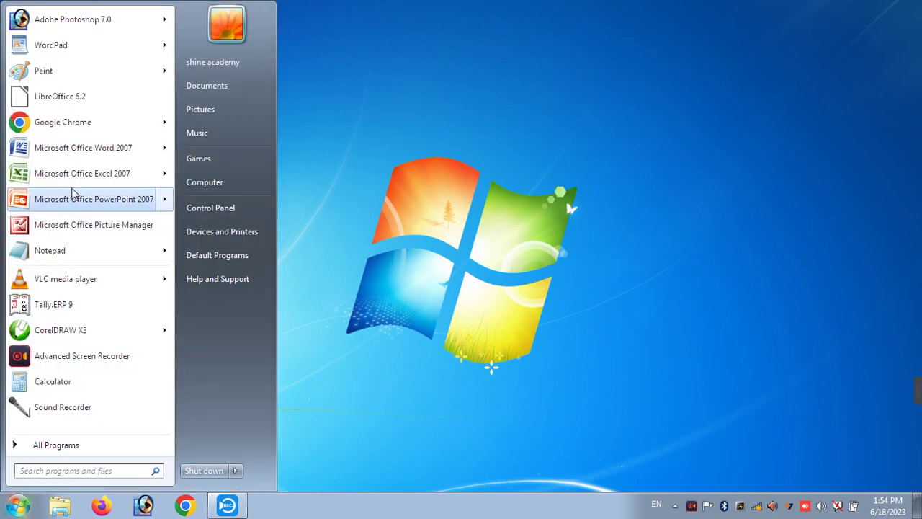
mouse_move(79, 178)
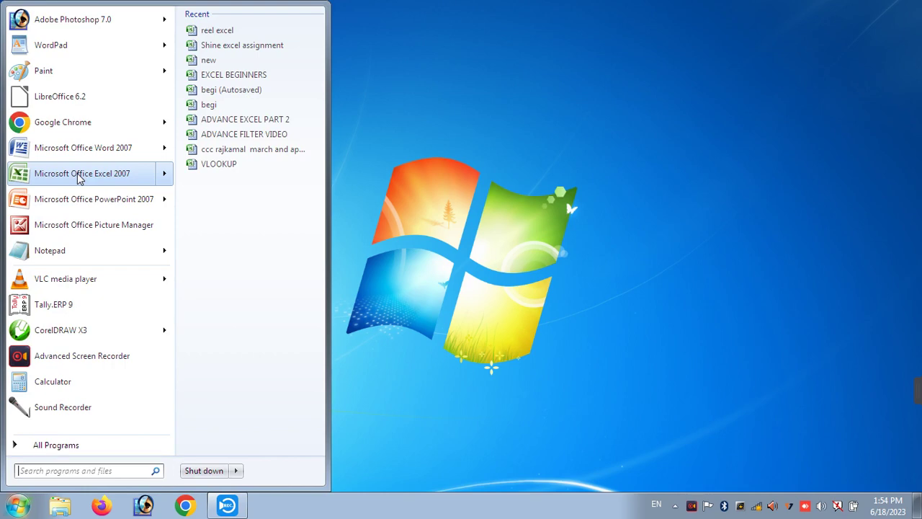
click(79, 177)
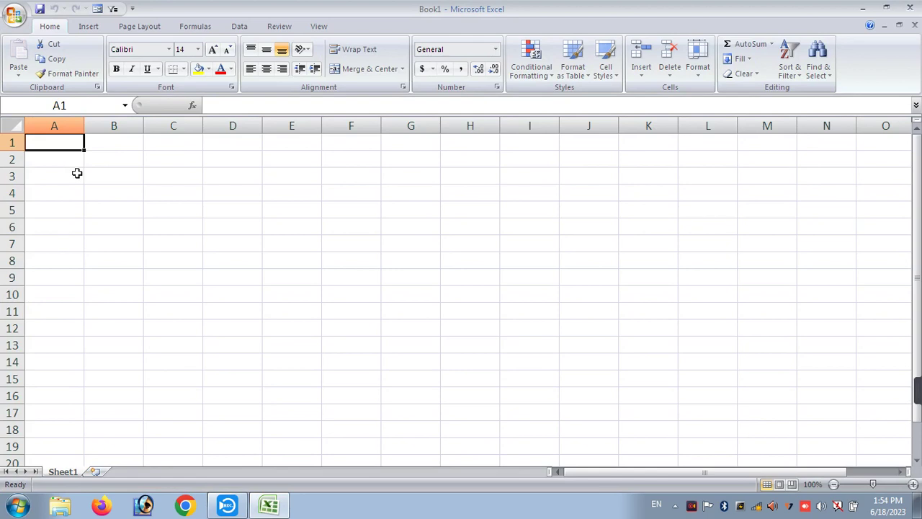
click(240, 174)
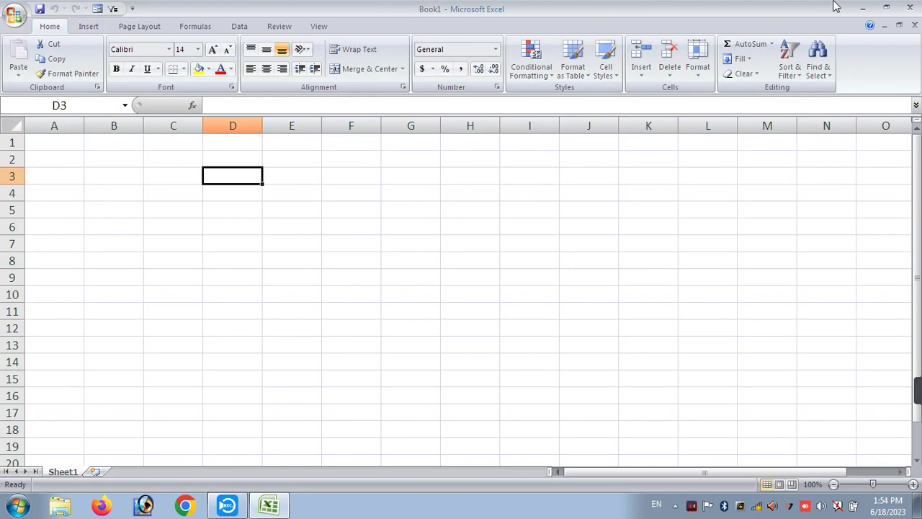
click(912, 10)
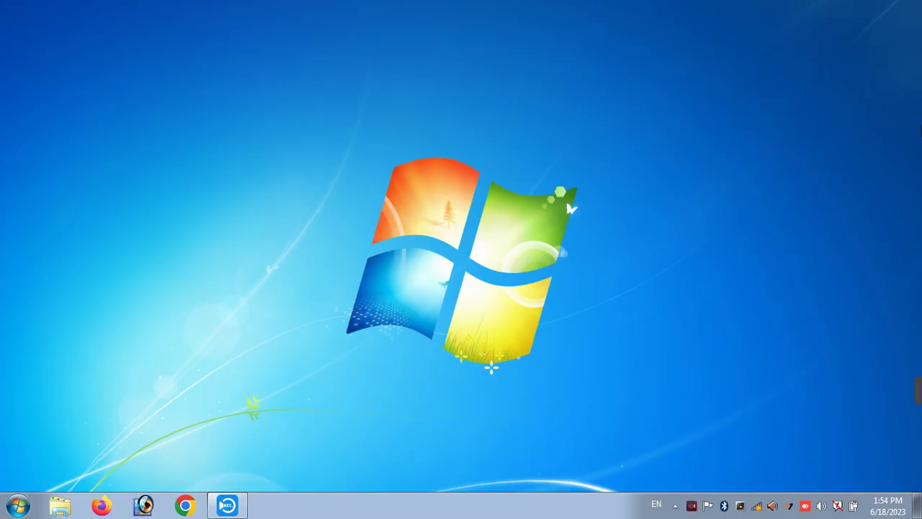
- Launch Excel from All Programs > Microsoft Office, select B7, then close it again
click(18, 504)
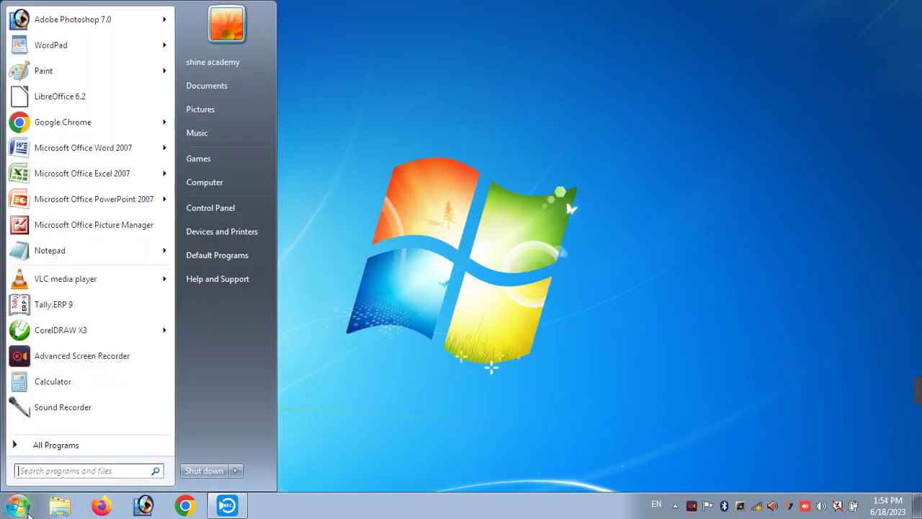
click(47, 447)
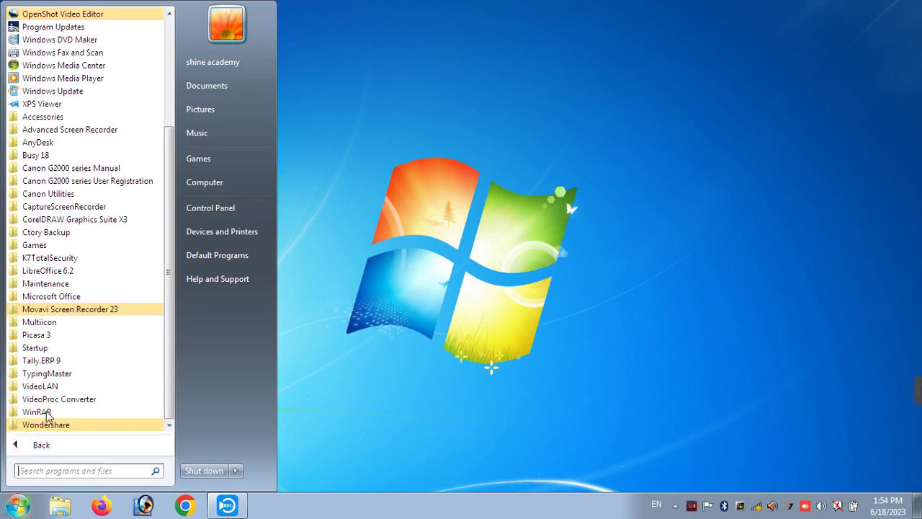
click(43, 297)
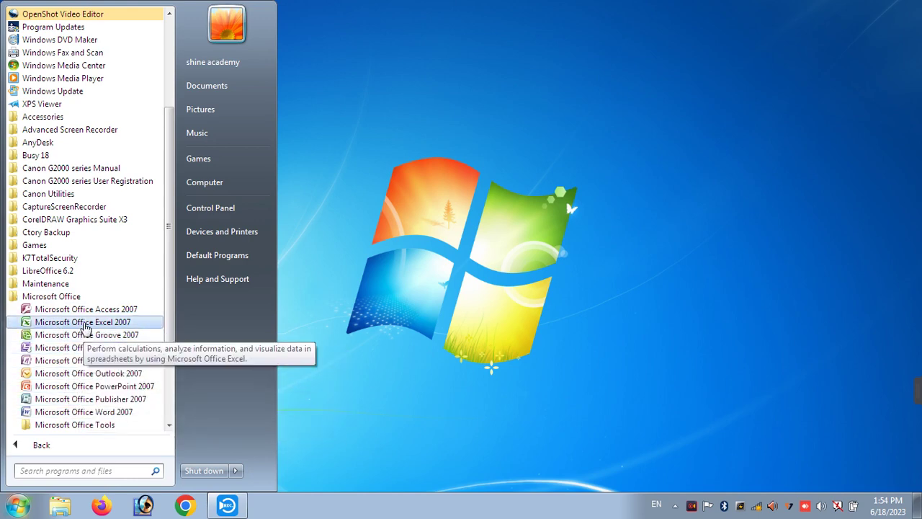
click(84, 323)
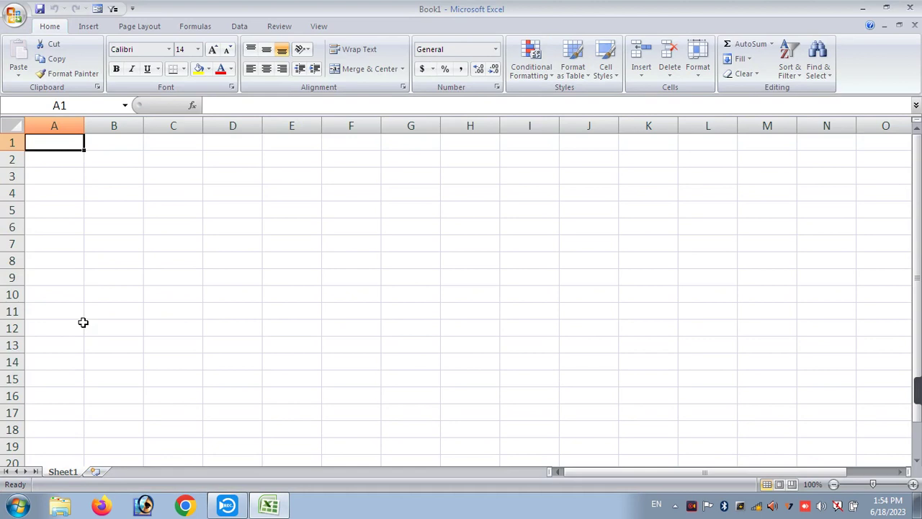
click(132, 245)
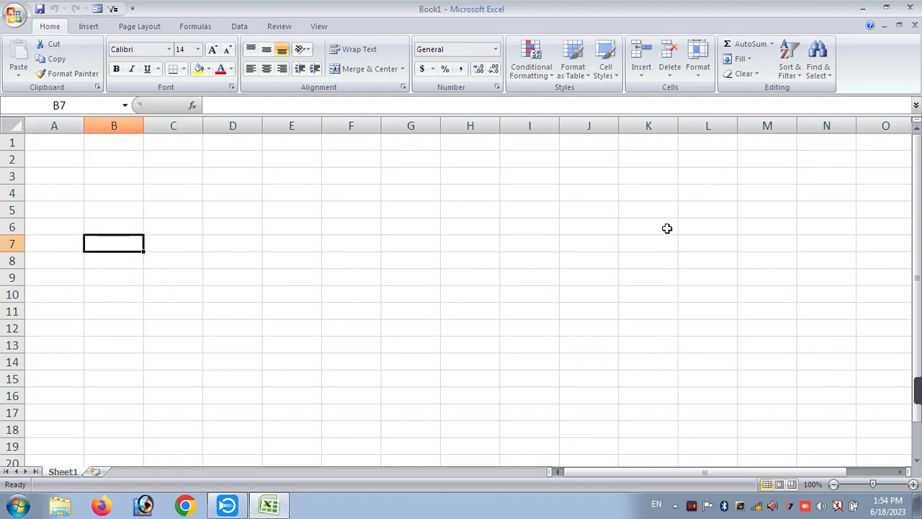
click(911, 7)
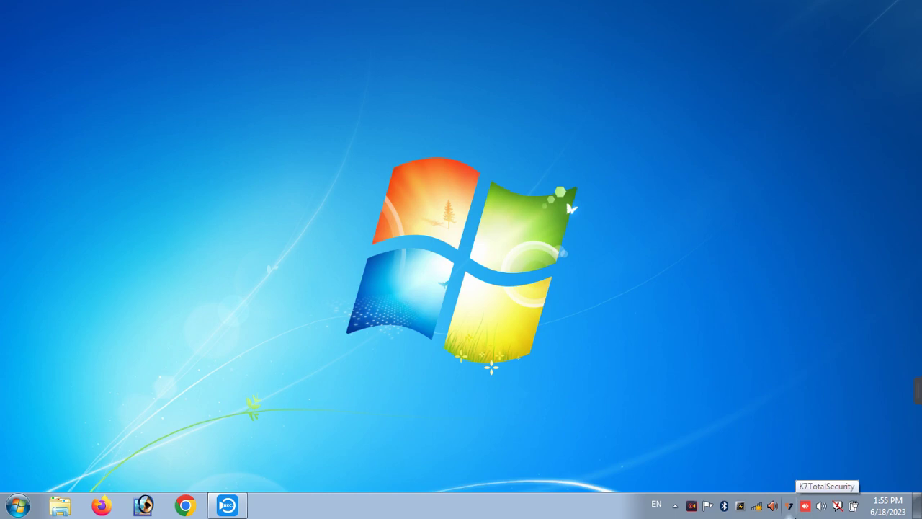
- Start Excel by running EXCEL from the Windows Run dialog
key(super+r)
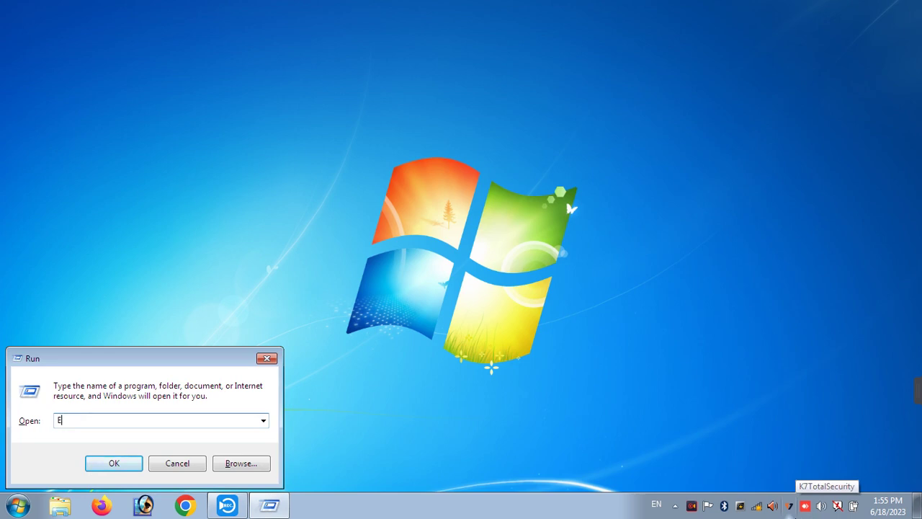
text(EXCEL)
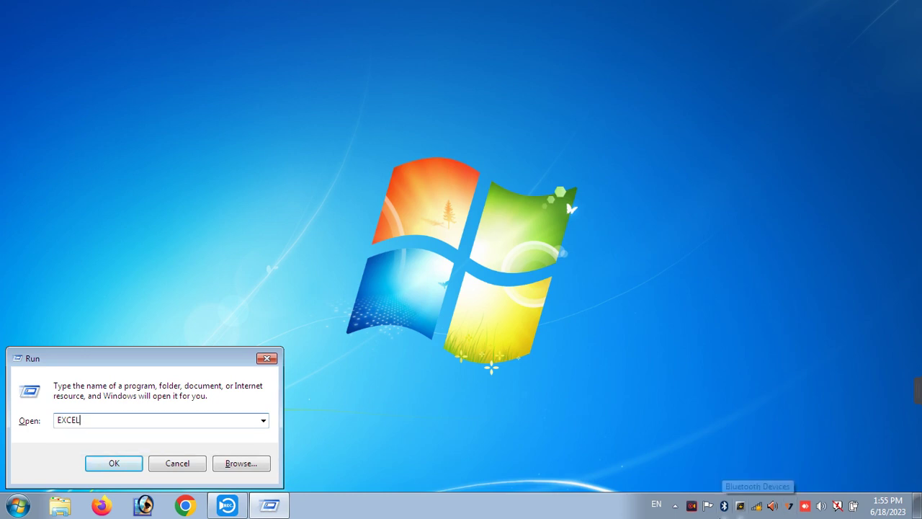
click(115, 464)
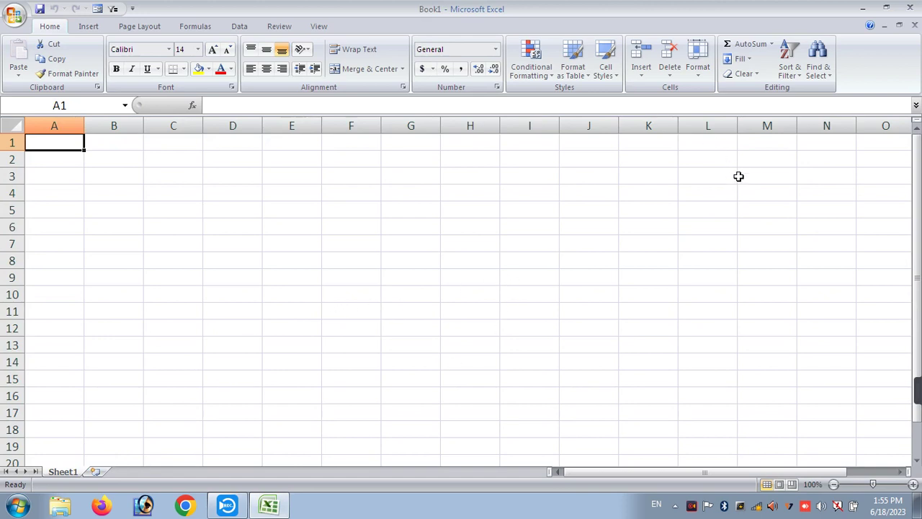
click(117, 191)
click(194, 178)
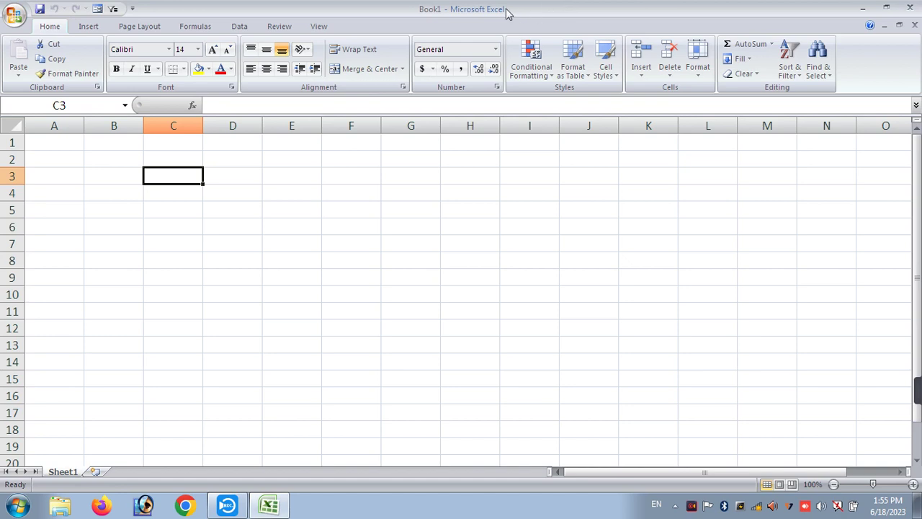
click(9, 20)
click(9, 20)
click(65, 144)
click(72, 194)
click(75, 227)
click(69, 278)
click(198, 248)
click(408, 244)
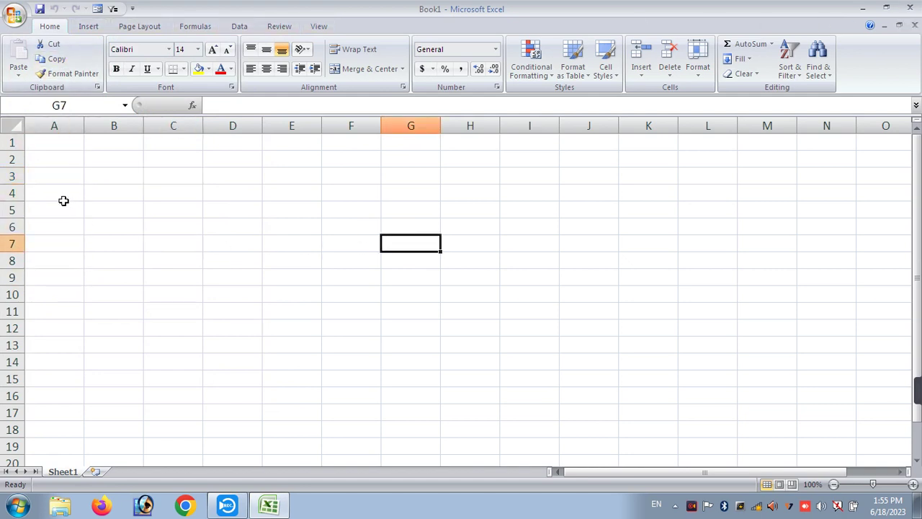
key(Down)
key(Down)
key(Down)
key(Down)
key(Right)
key(Right)
key(Right)
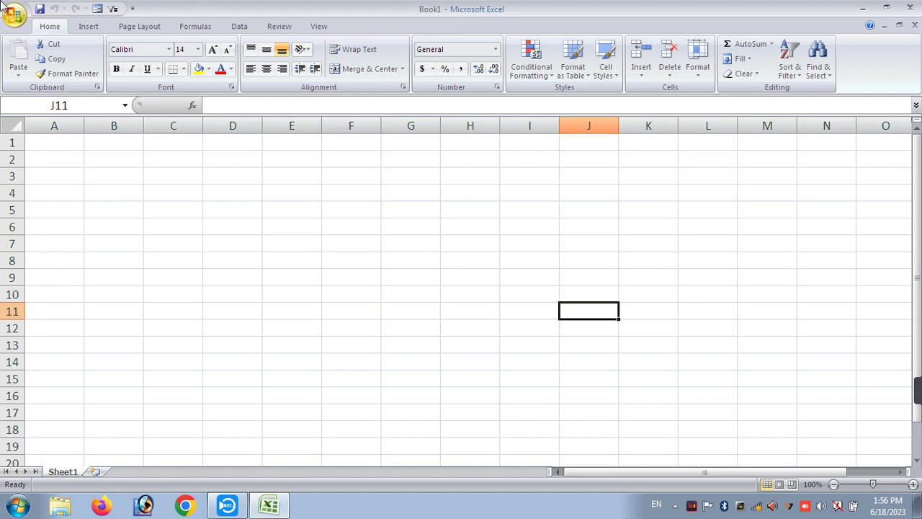
click(80, 107)
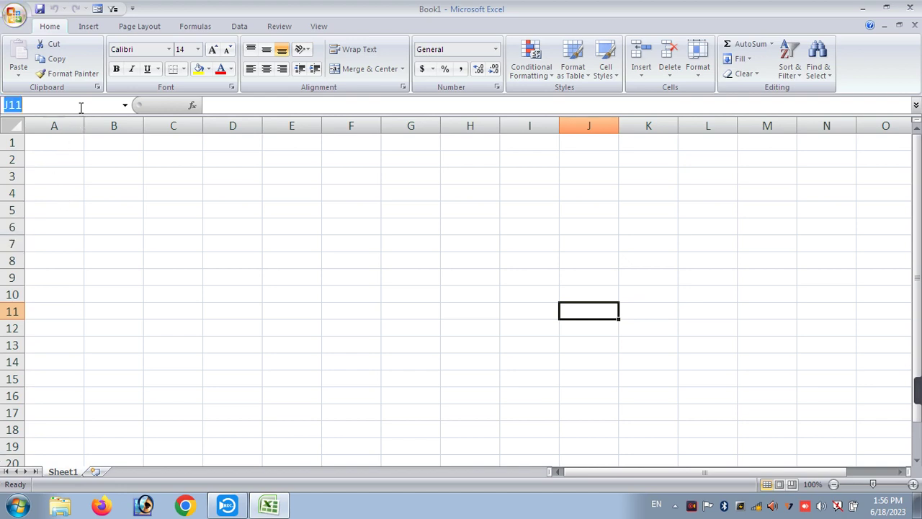
click(672, 346)
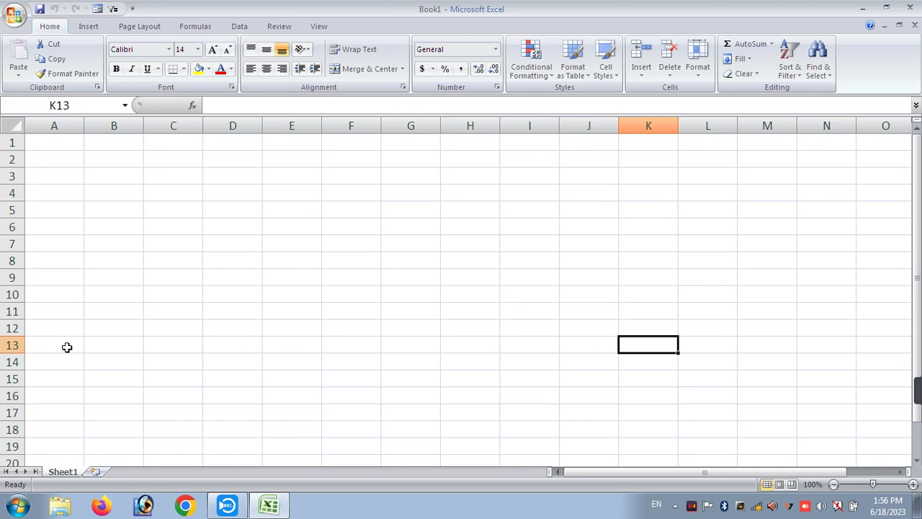
click(172, 191)
click(486, 209)
click(716, 209)
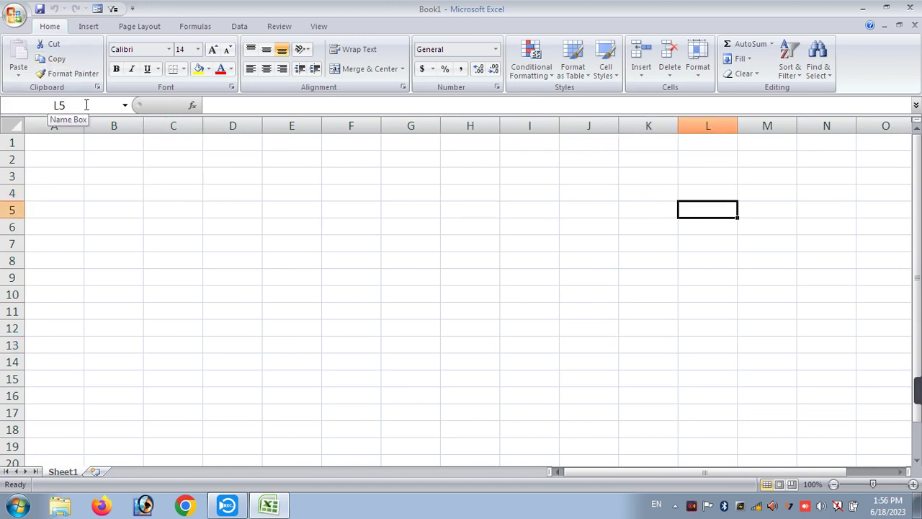
click(286, 104)
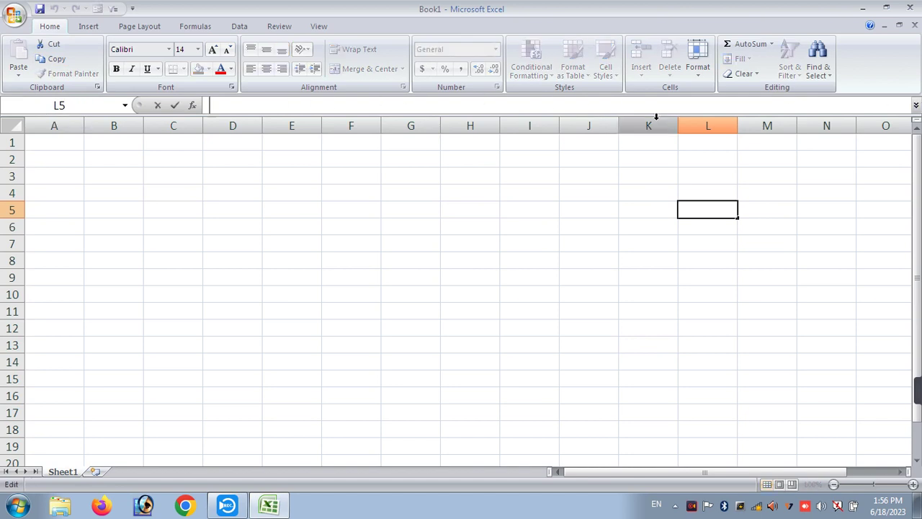
click(471, 263)
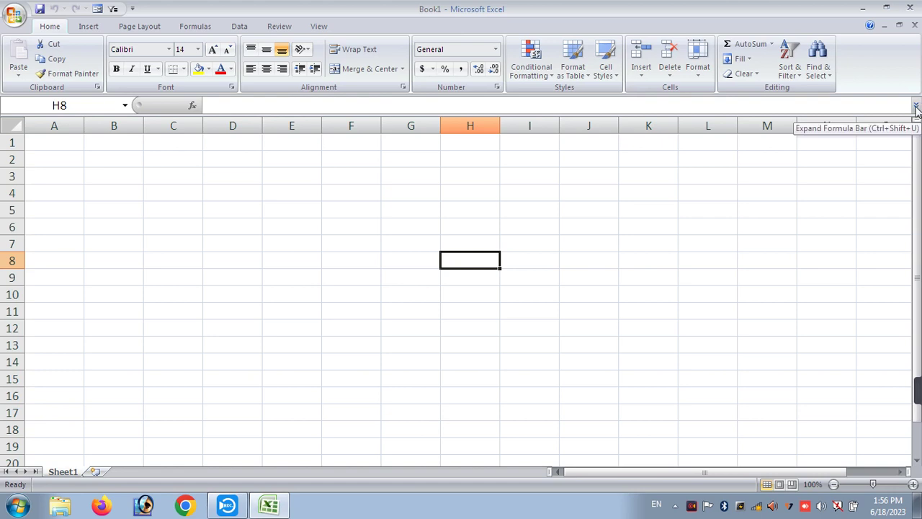
click(916, 106)
click(678, 261)
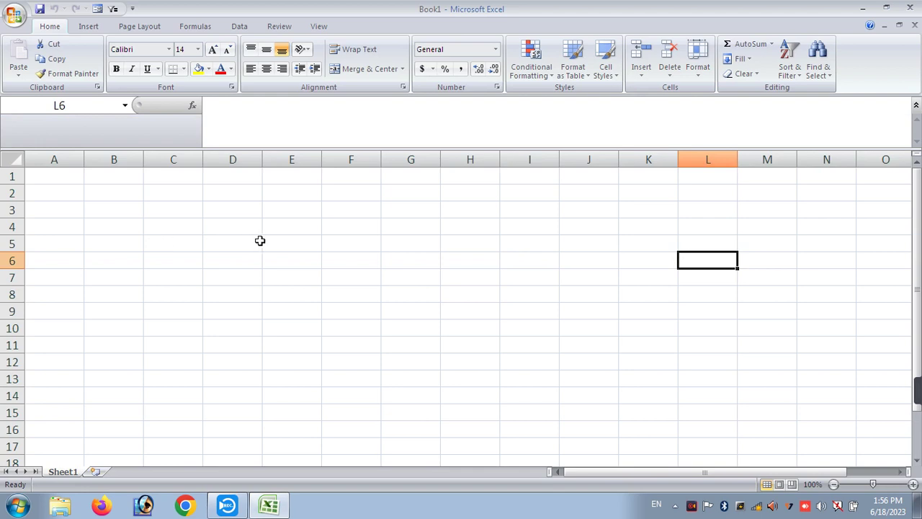
click(916, 106)
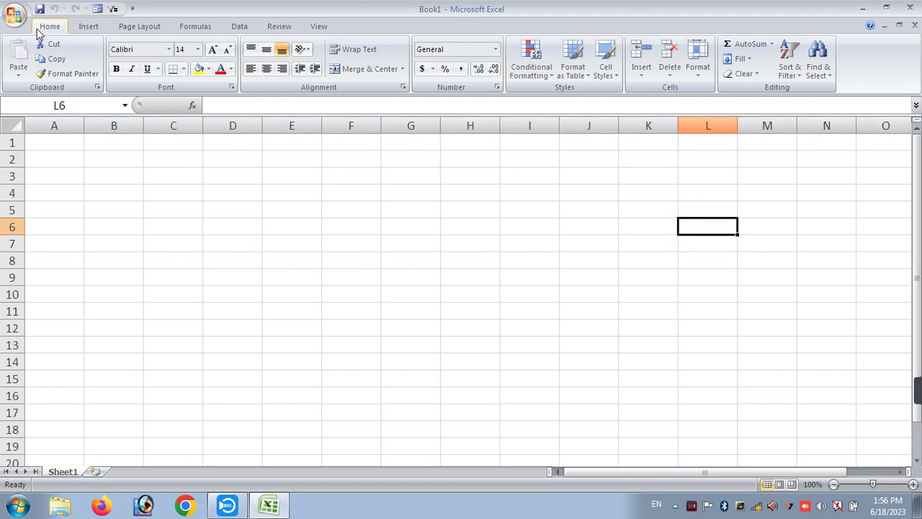
click(193, 27)
click(239, 26)
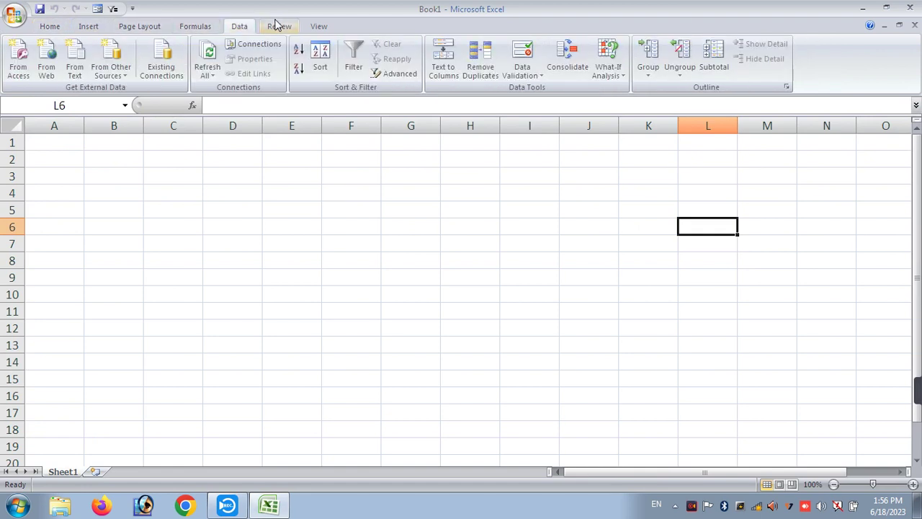
click(278, 25)
click(43, 29)
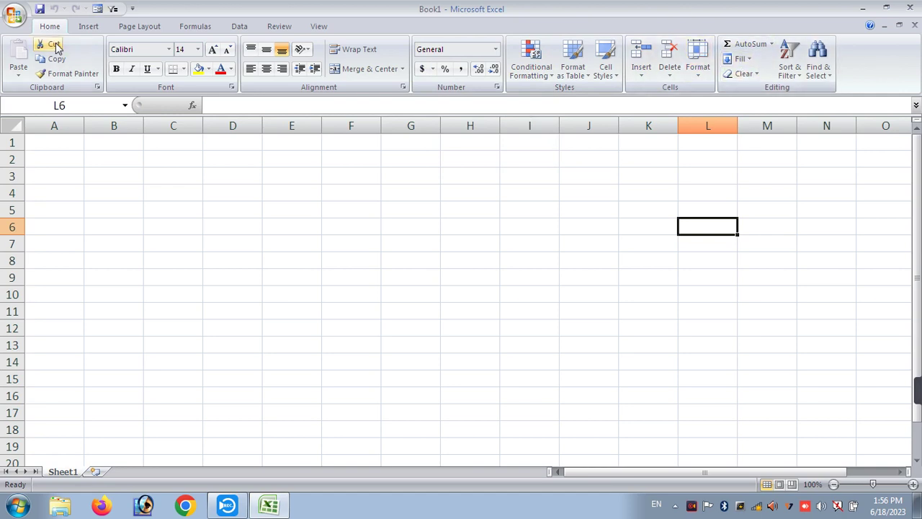
scroll(88, 29, down, 3)
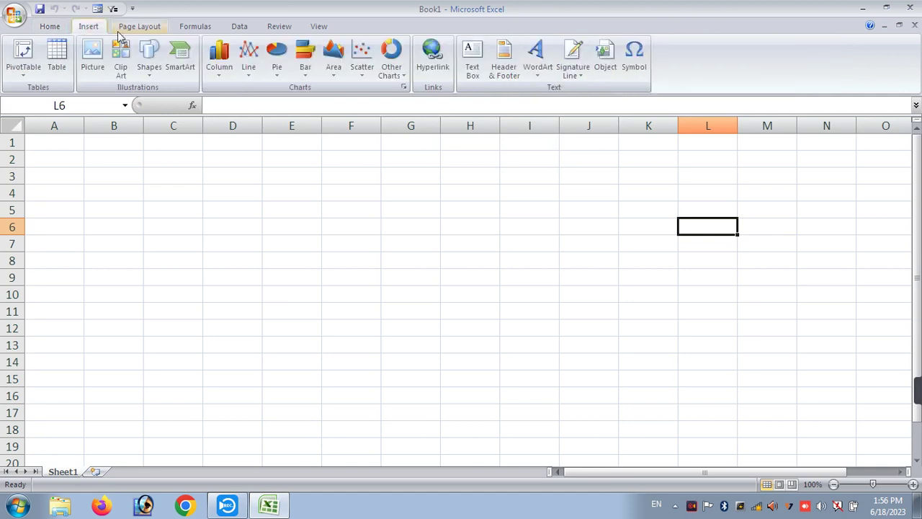
click(55, 31)
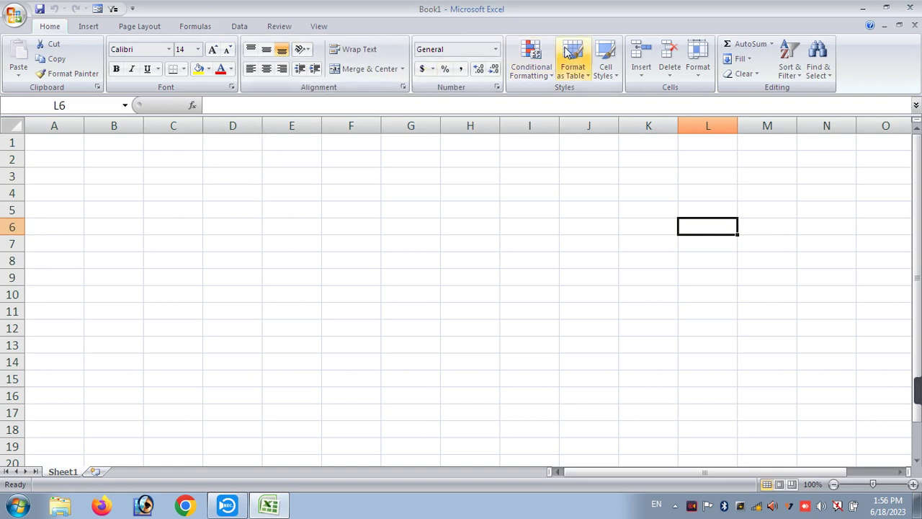
click(163, 173)
click(130, 163)
click(165, 177)
click(284, 172)
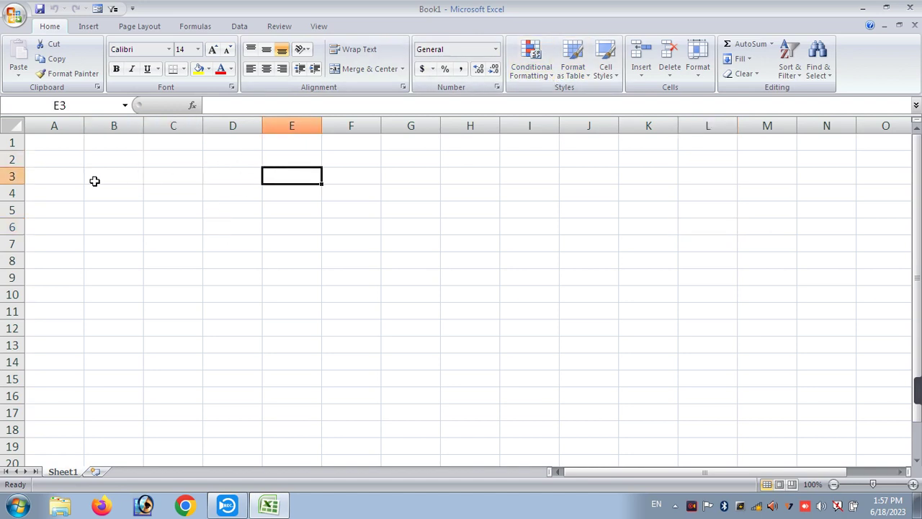
- Enter 20 in both B3 and B4
click(94, 181)
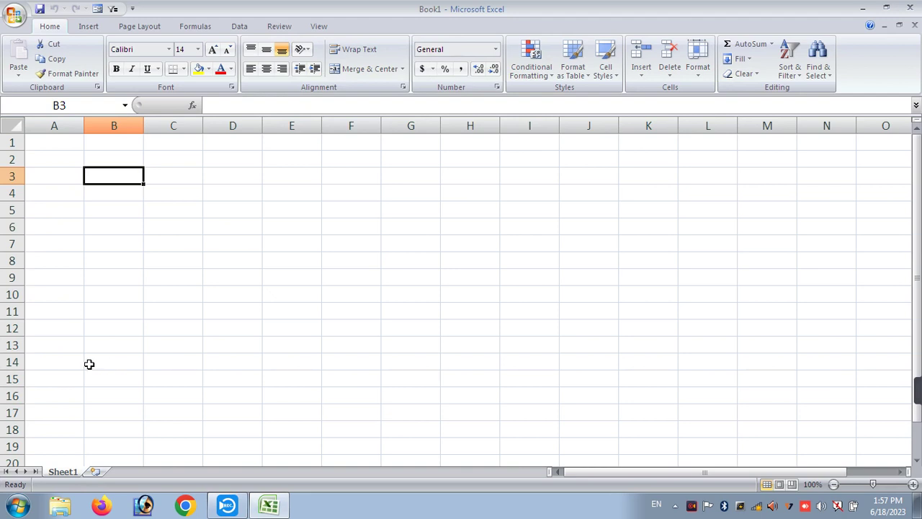
click(103, 238)
click(92, 180)
text(20)
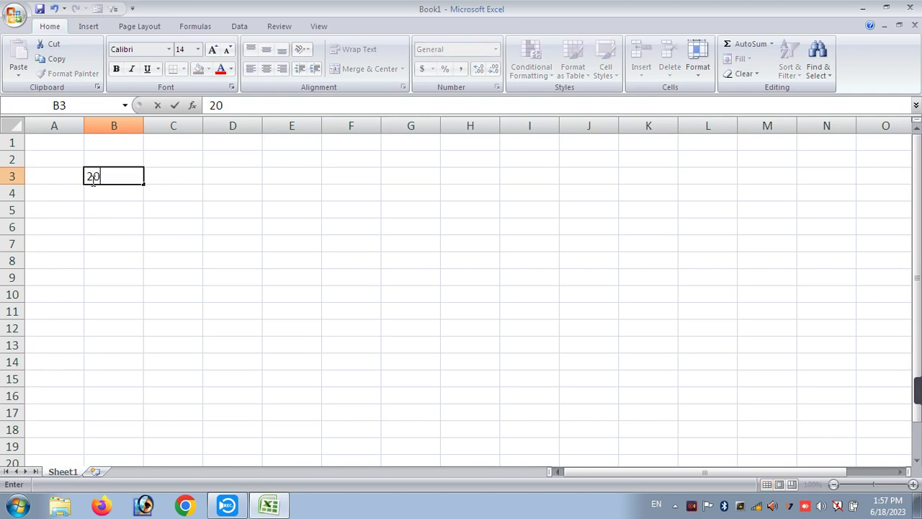
key(Return)
text(20)
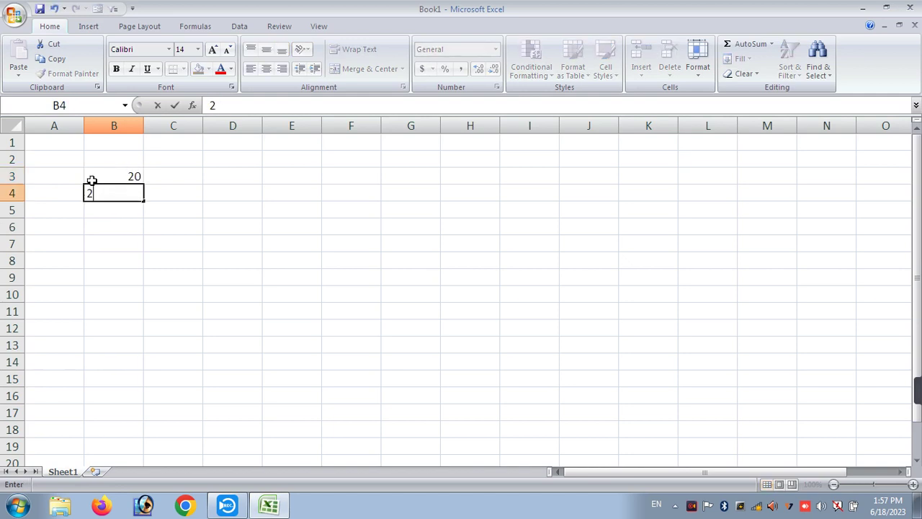
key(Return)
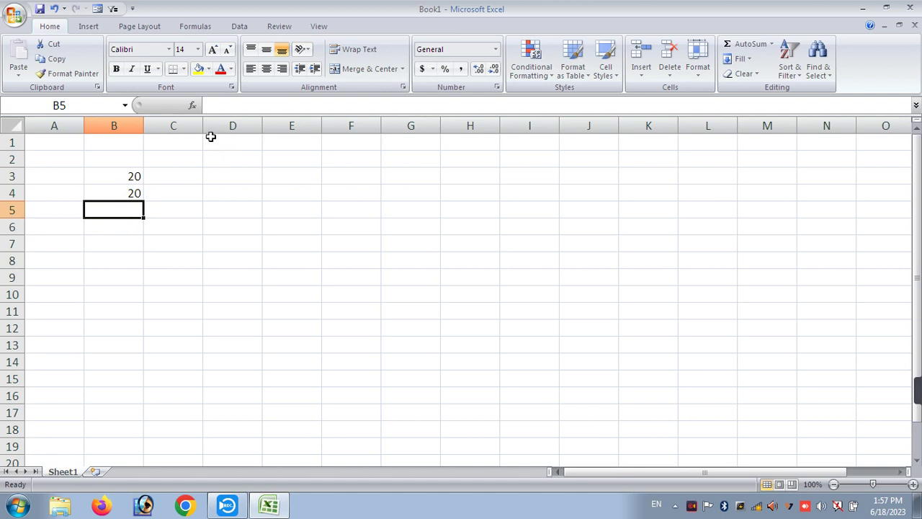
- Build the formula =B3+B4 in B5 so it shows 40
text(=)
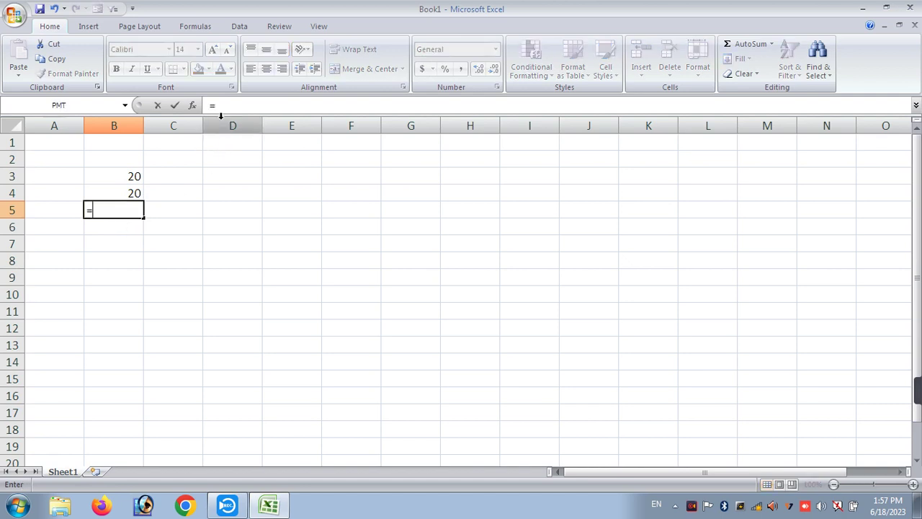
click(116, 177)
text(+)
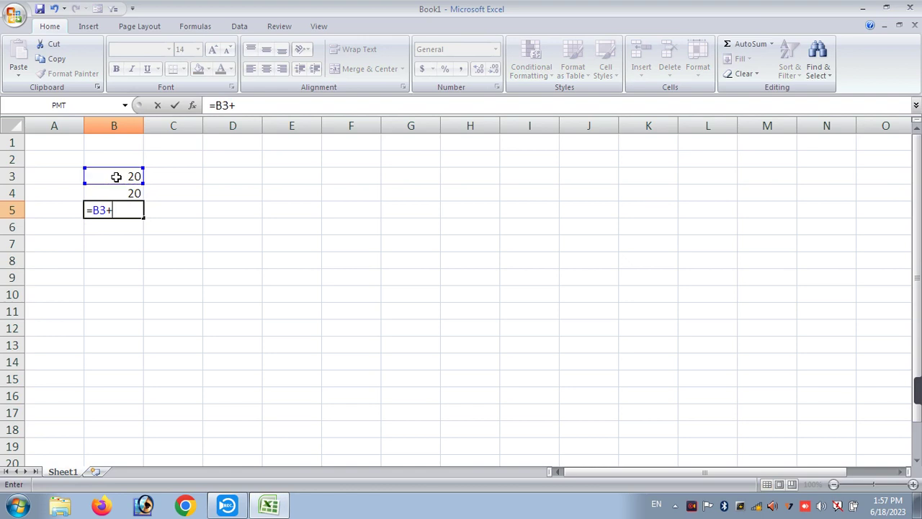
click(104, 193)
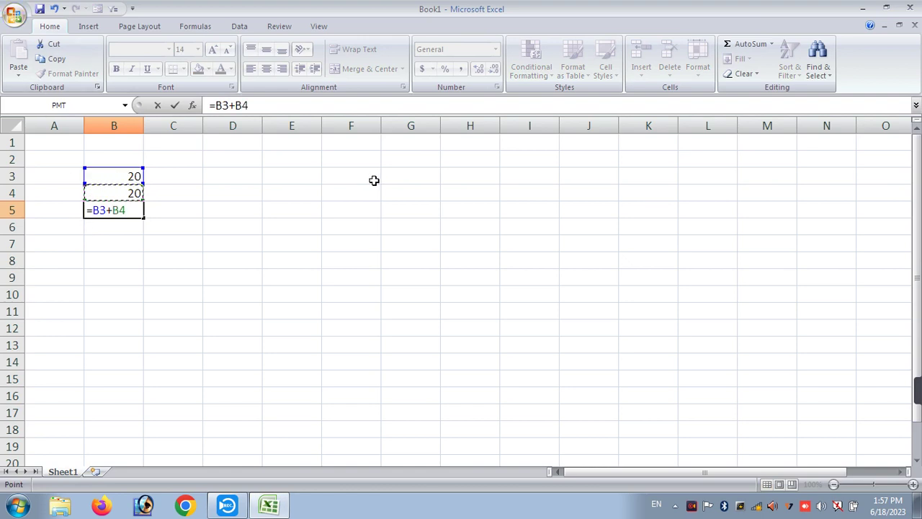
key(Return)
click(124, 210)
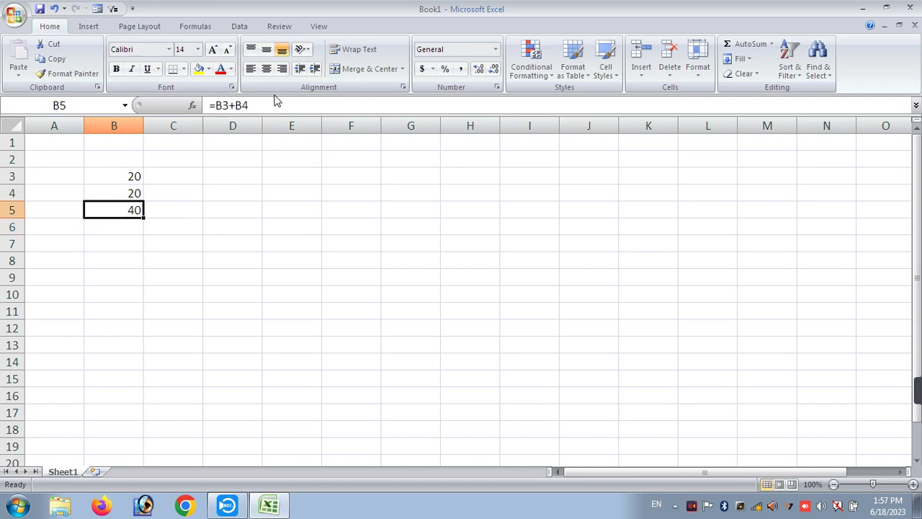
- Enter 50 in F4, then re-edit and recommit the B5 formula
click(340, 195)
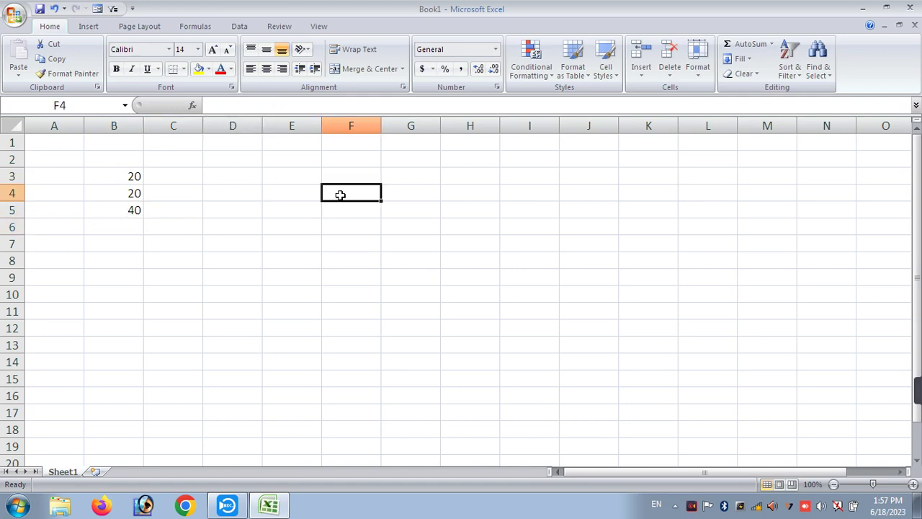
text(50)
key(Return)
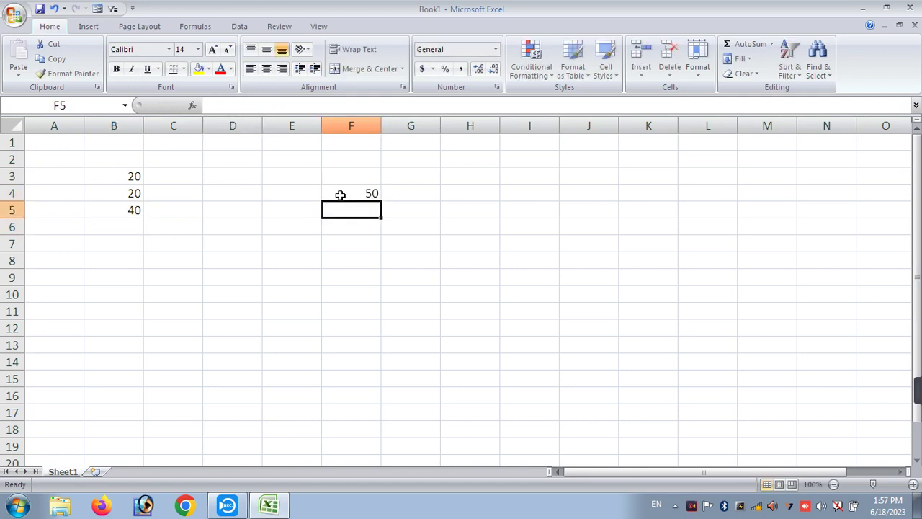
click(340, 194)
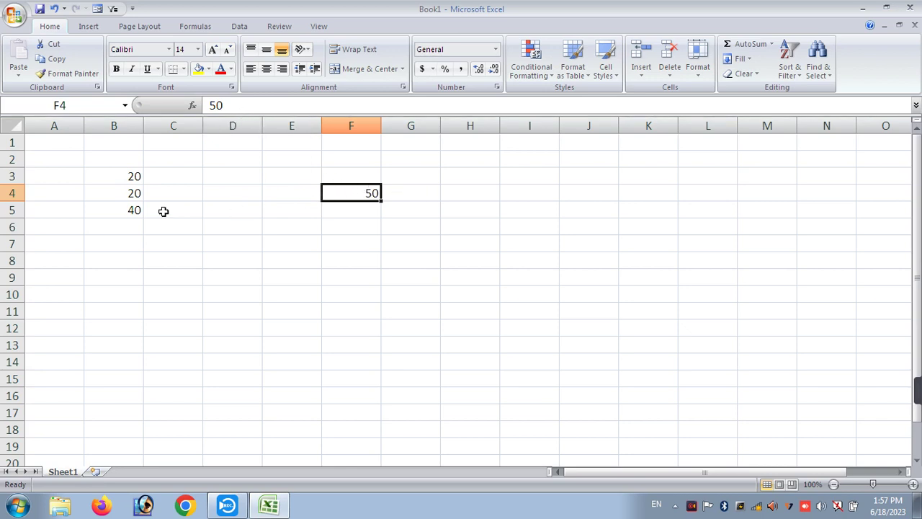
click(99, 211)
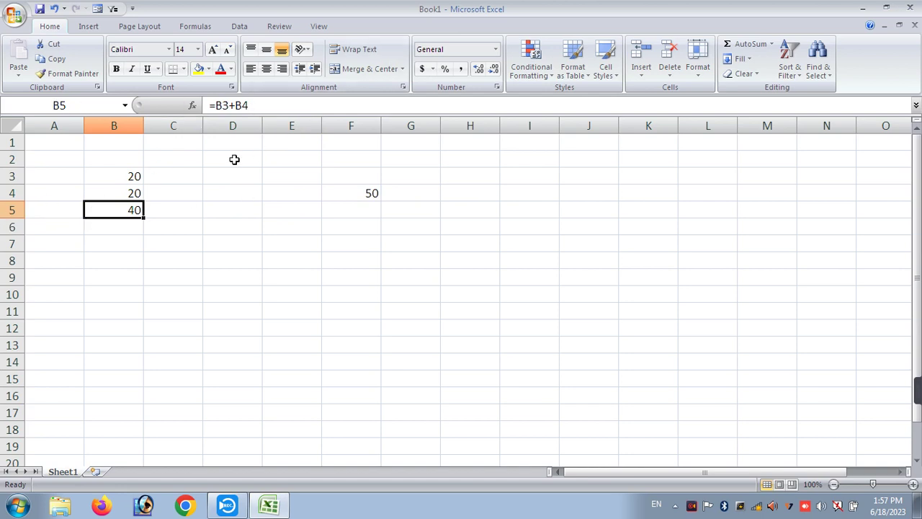
click(251, 105)
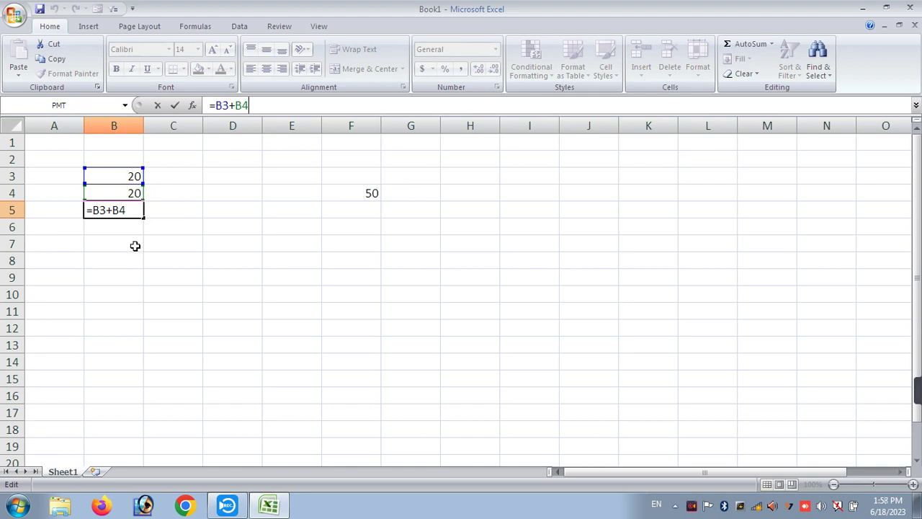
key(Return)
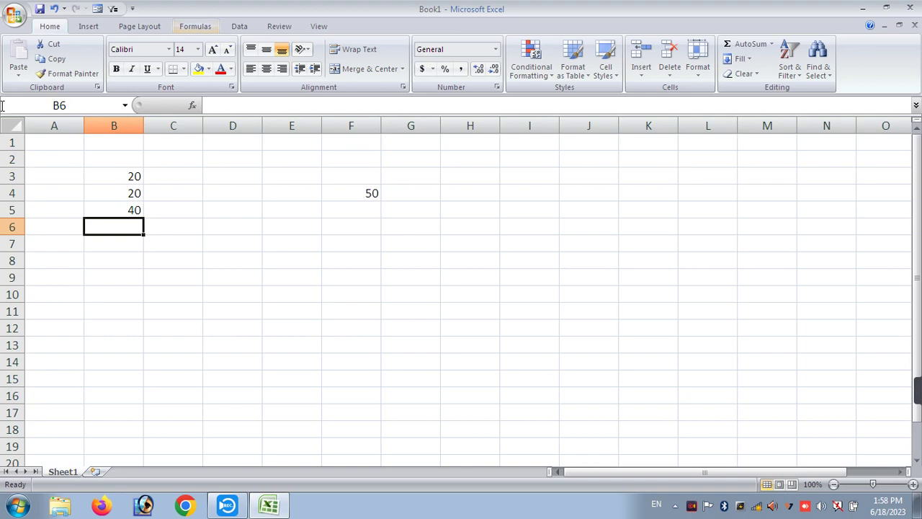
- Zoom in with the zoom slider, then set 200% in the Zoom dialog
scroll(213, 189, up, 10)
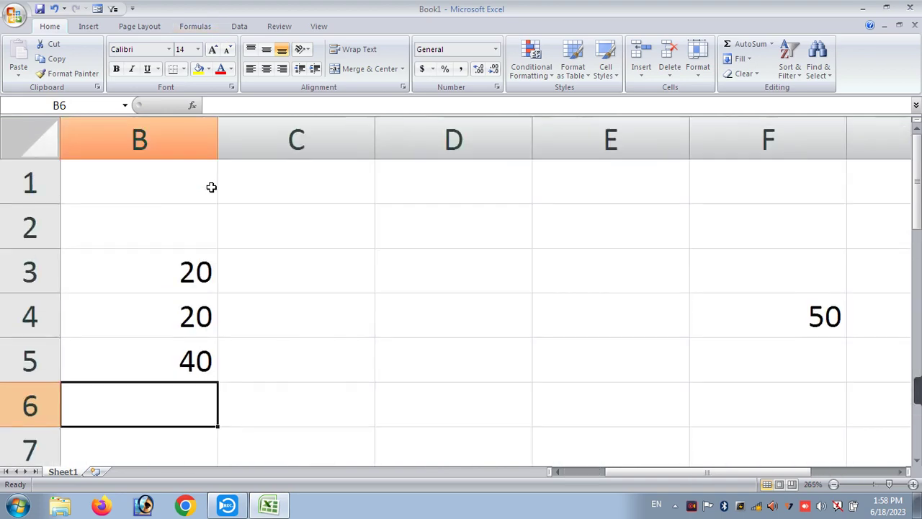
scroll(212, 187, down, 12)
scroll(211, 188, up, 6)
scroll(210, 187, down, 4)
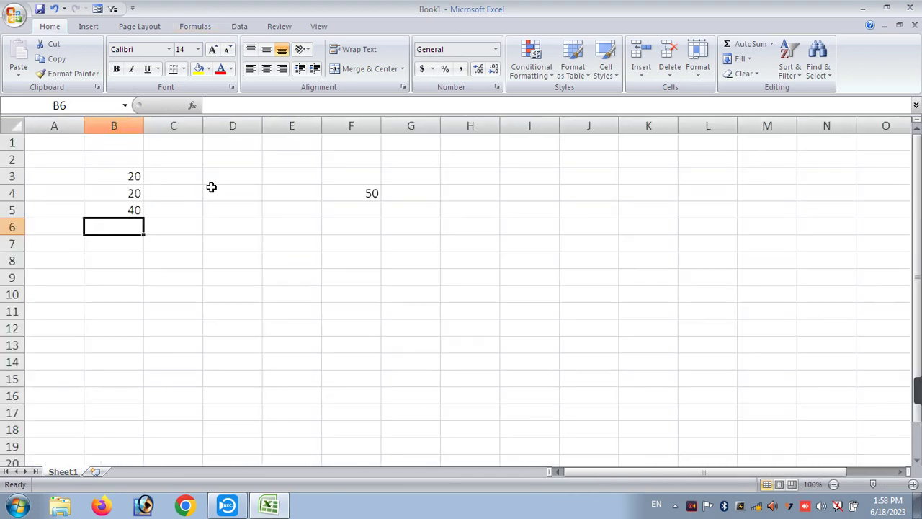
mouse_move(872, 490)
mouse_down()
mouse_move(850, 490)
mouse_move(898, 488)
mouse_move(873, 487)
mouse_up()
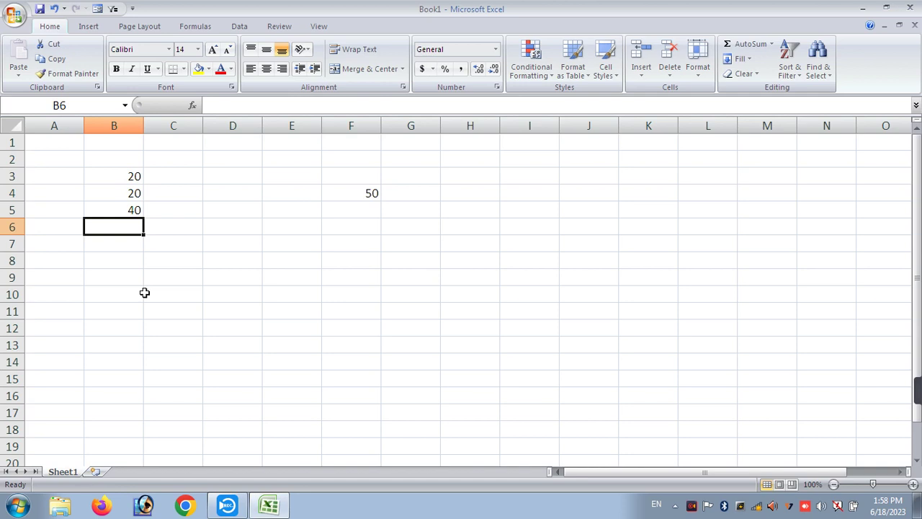
key(alt)
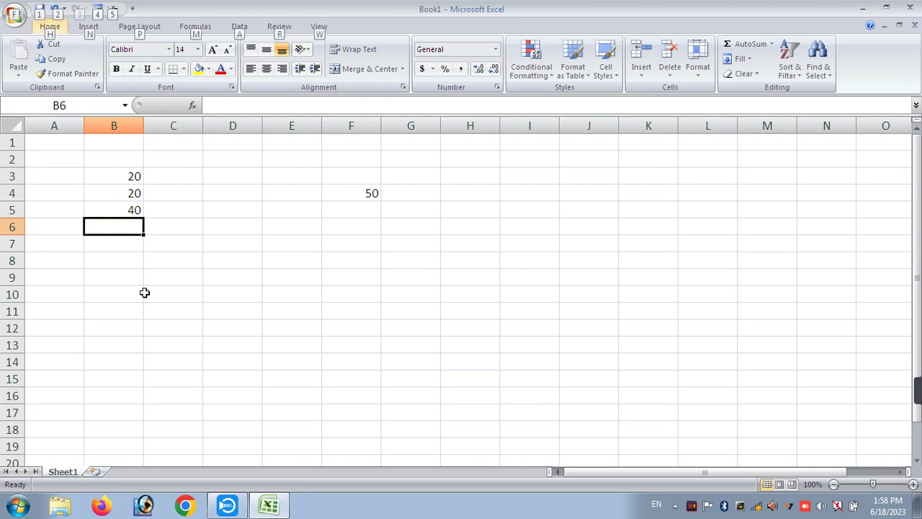
key(v)
key(z)
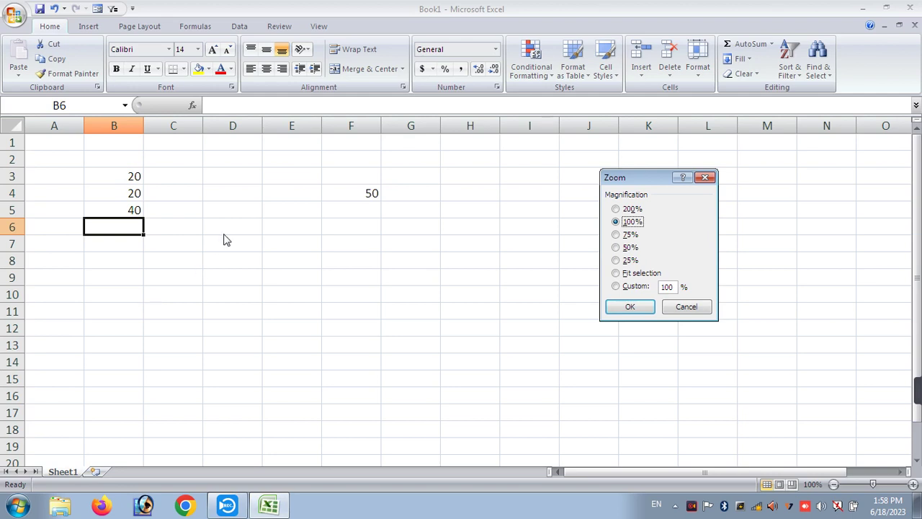
click(616, 209)
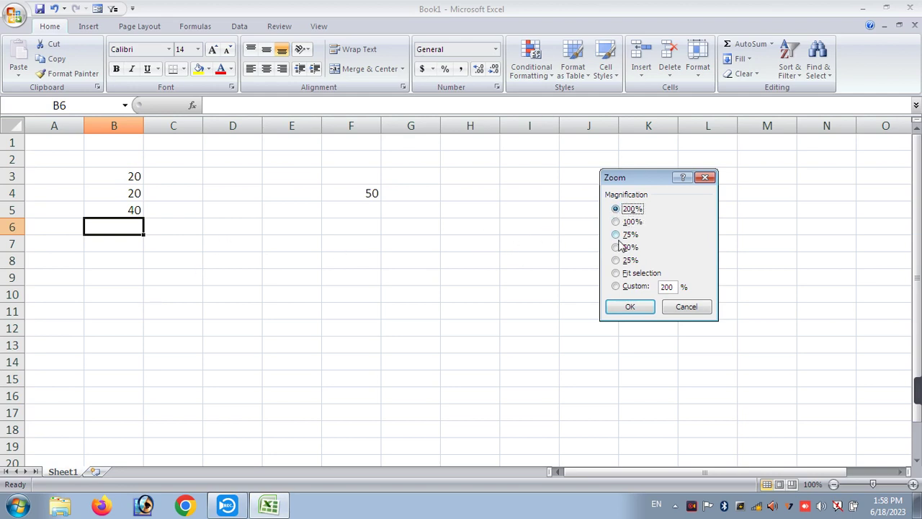
click(627, 307)
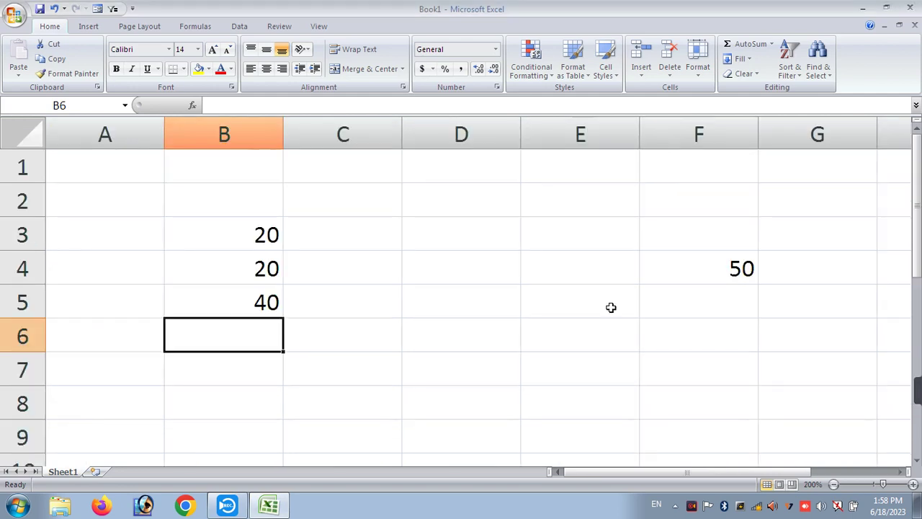
- Reopen the Zoom dialog and apply a custom 400% magnification
key(alt)
key(v)
key(z)
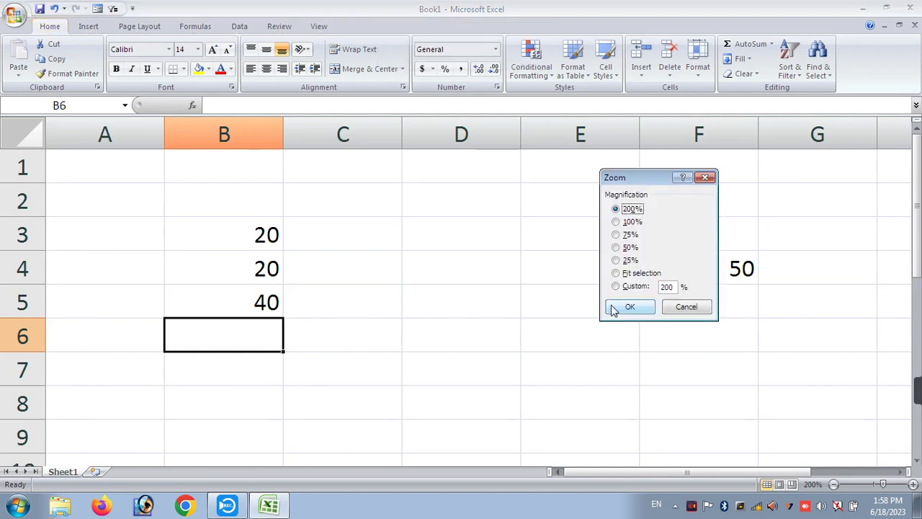
click(616, 234)
click(620, 307)
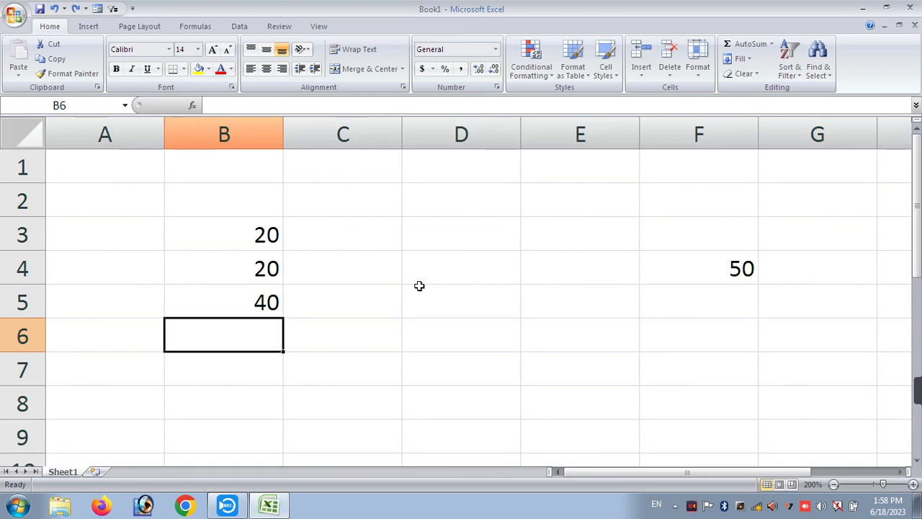
key(alt+v)
key(z)
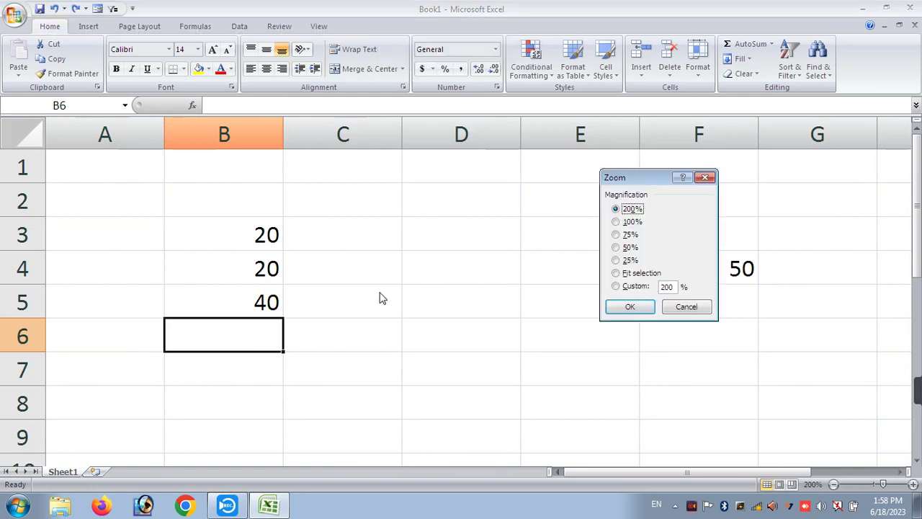
click(627, 287)
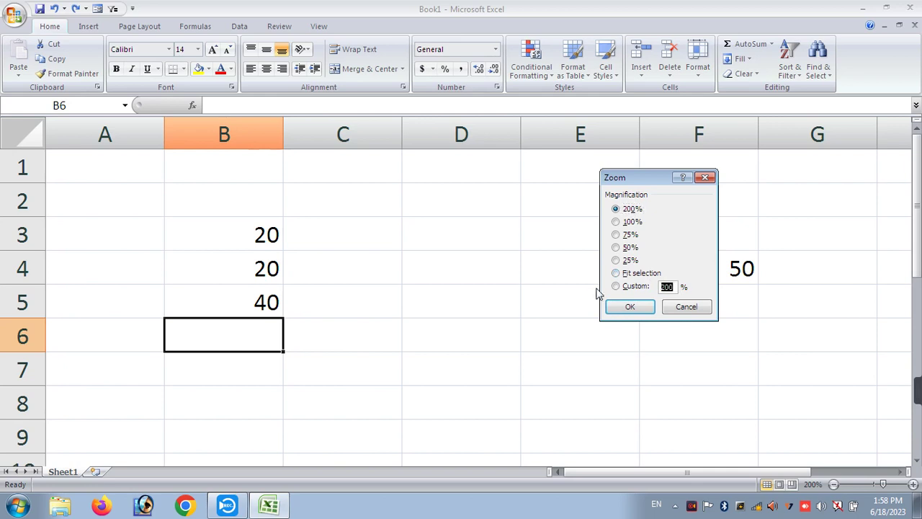
text(40)
key(Return)
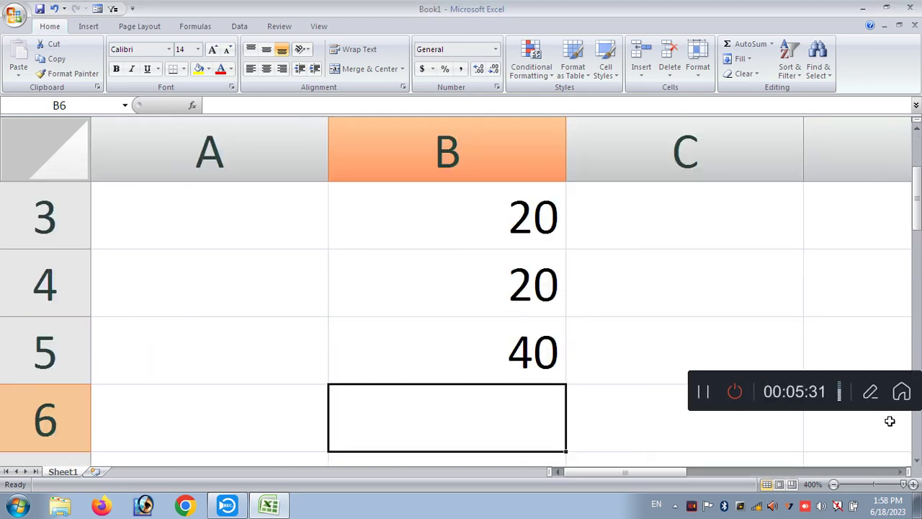
- Drop the zoom to 71%, scroll to enlarge, and select the numbers in B3:G9
click(864, 485)
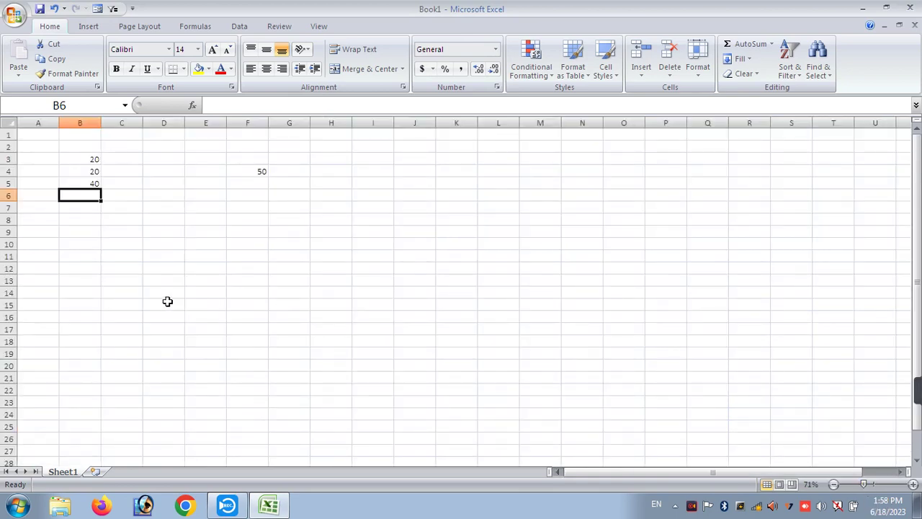
scroll(62, 268, up, 6)
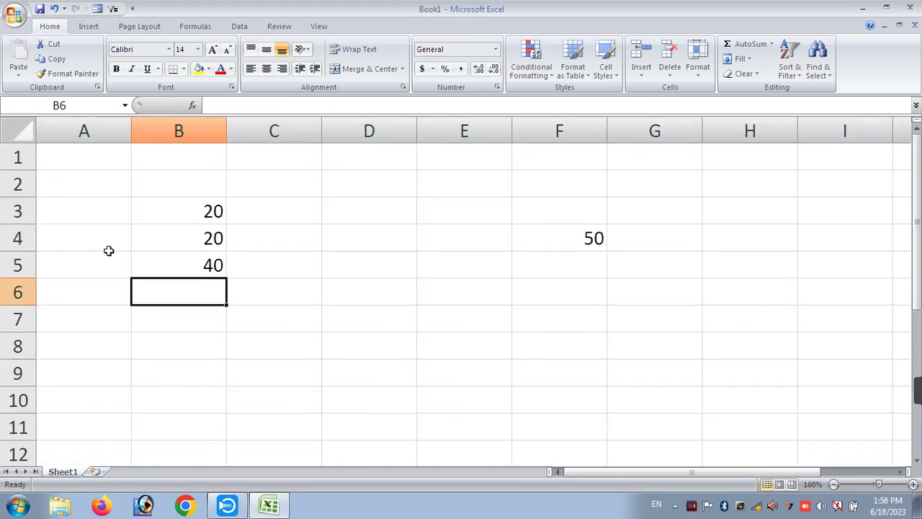
drag(177, 205, 653, 377)
- Replace the numbers with 'SHINE ACADEMY BUDAUN' in B3, then widen column B and heighten row 3
key(Delete)
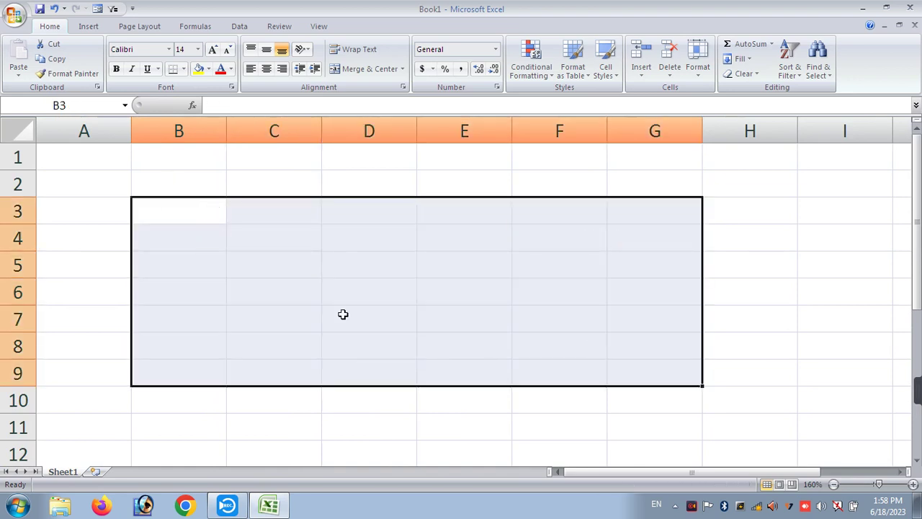
click(157, 205)
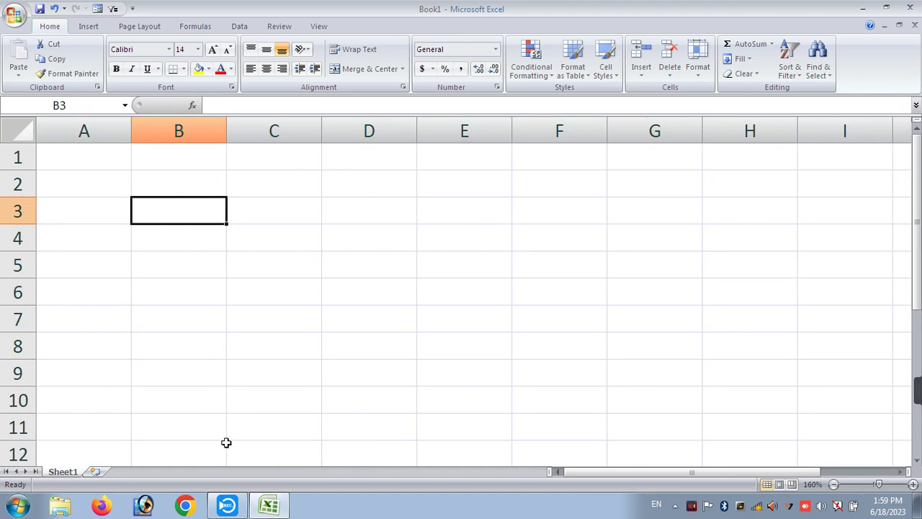
text(SH)
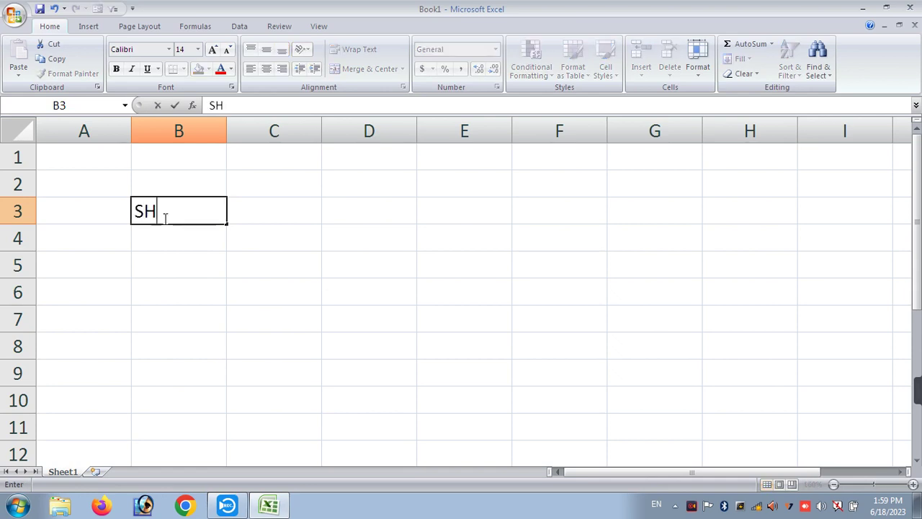
text(INE ACADEMY BUDAUN)
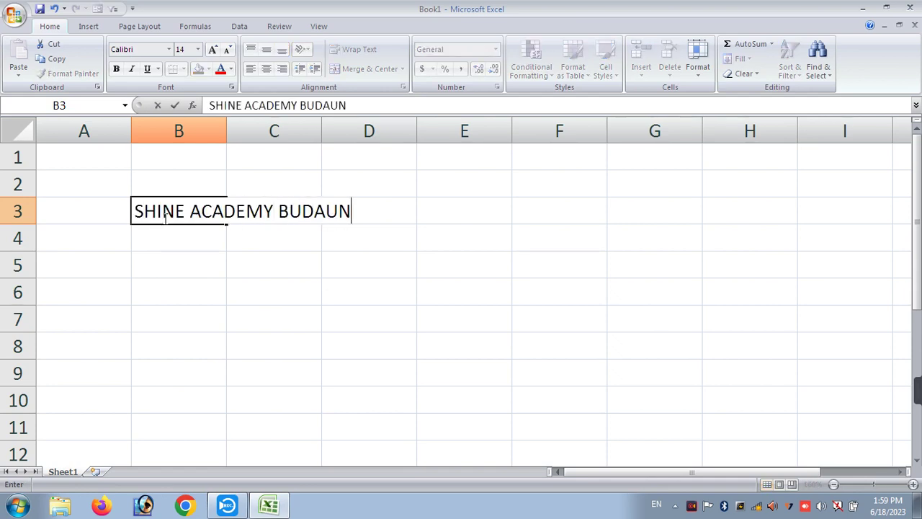
key(Return)
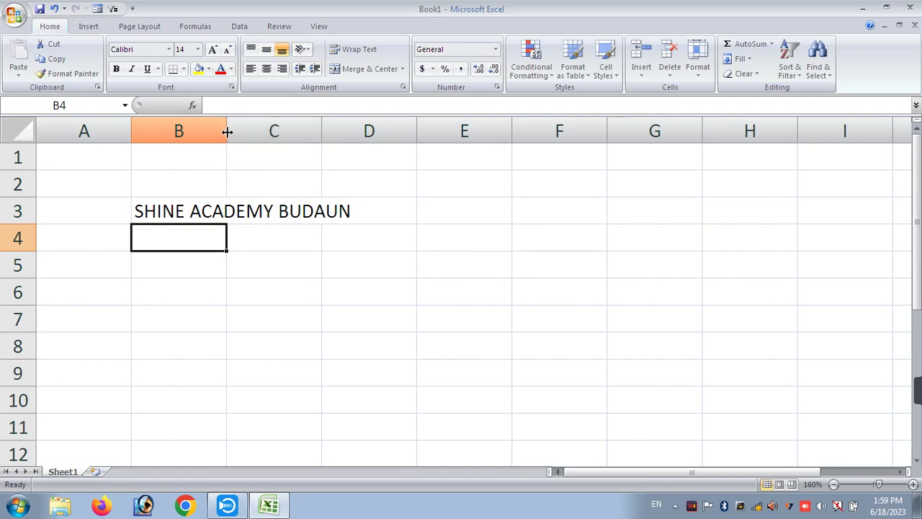
drag(227, 131, 382, 137)
drag(29, 223, 36, 268)
- Try cutting the heading into D5, undo it, then paste a copy into E3
click(207, 241)
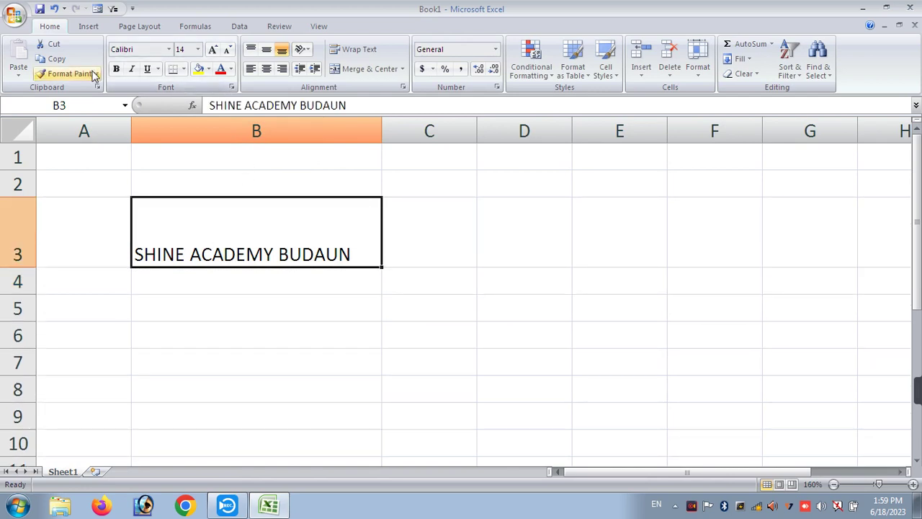
click(49, 45)
click(505, 312)
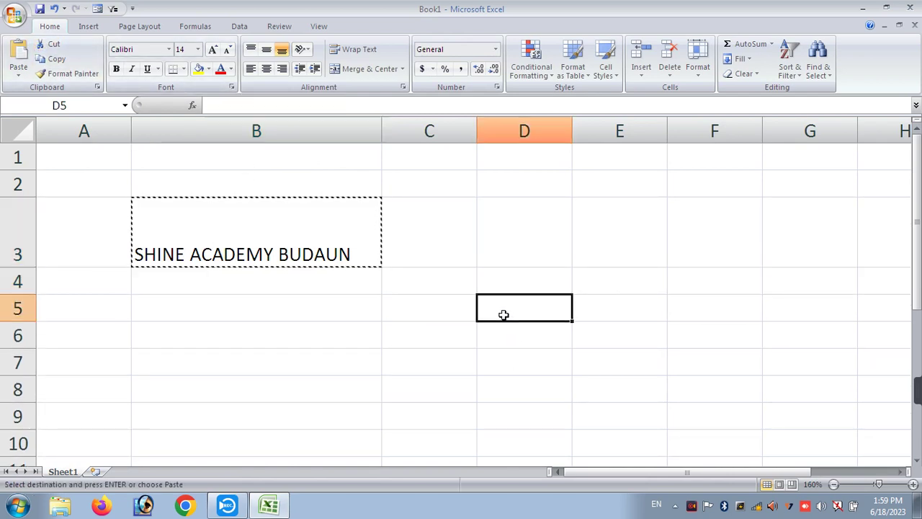
click(20, 57)
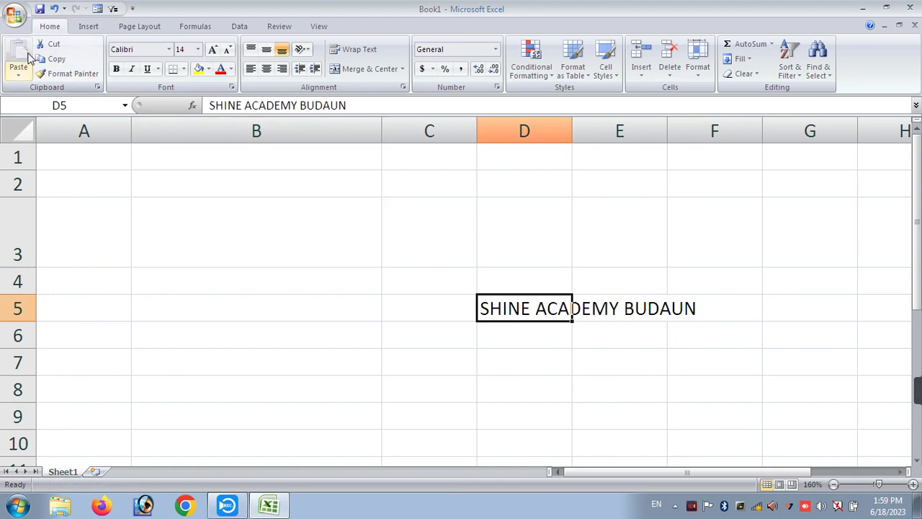
key(ctrl+z)
click(54, 58)
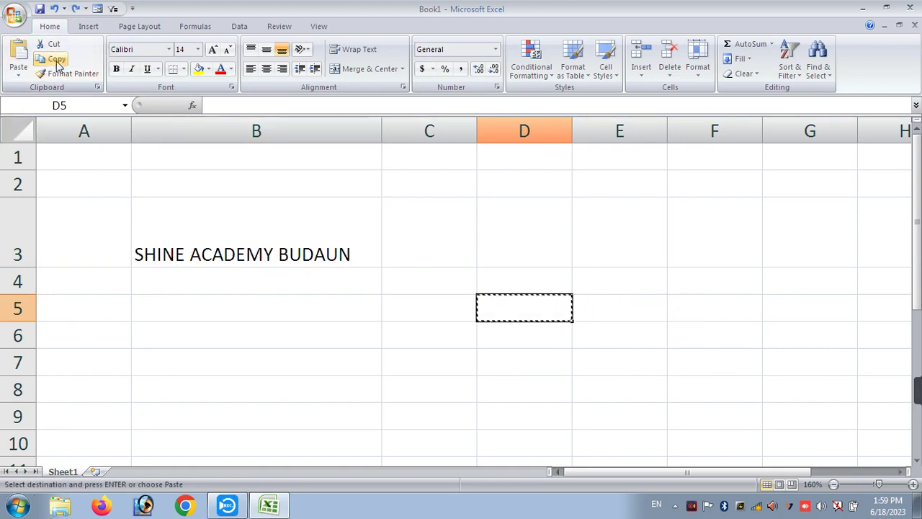
click(593, 235)
click(19, 59)
- Copy the B3 heading into D3, then reselect the original in B3
click(238, 248)
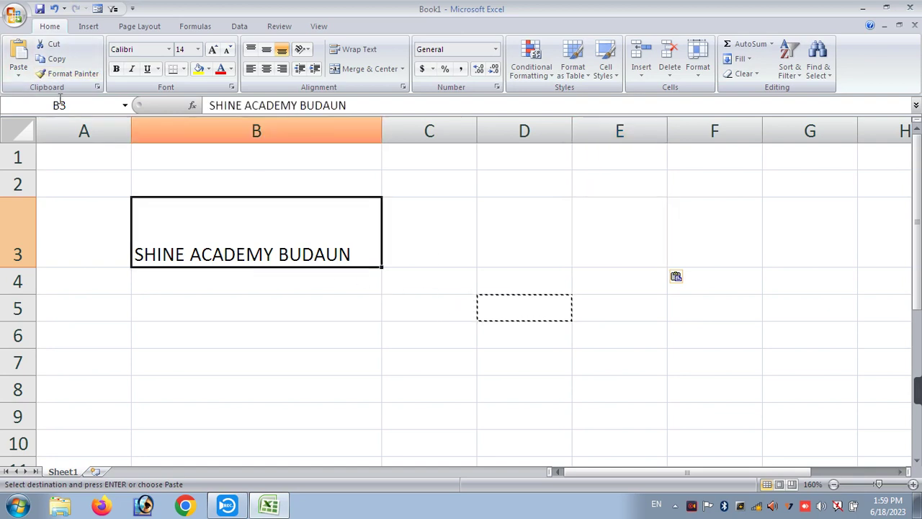
click(52, 59)
click(520, 238)
click(18, 58)
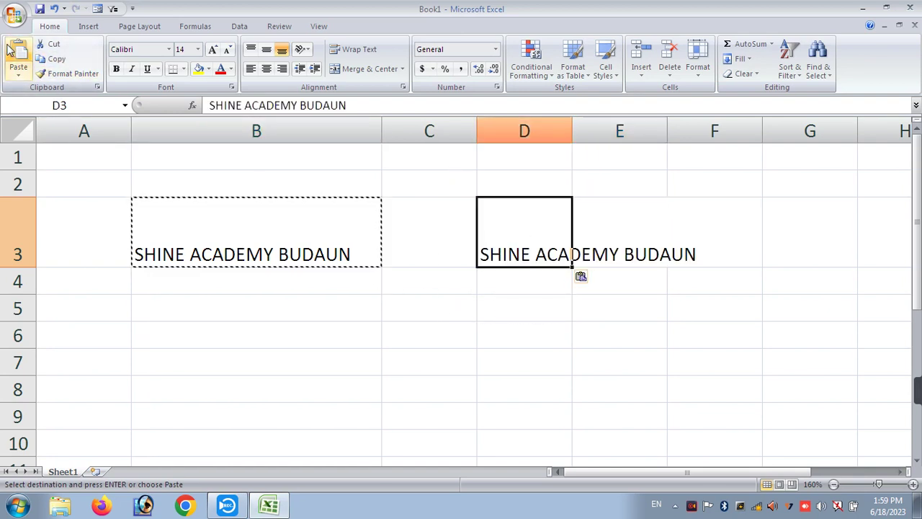
click(485, 351)
click(288, 226)
double_click(274, 226)
click(268, 296)
click(252, 235)
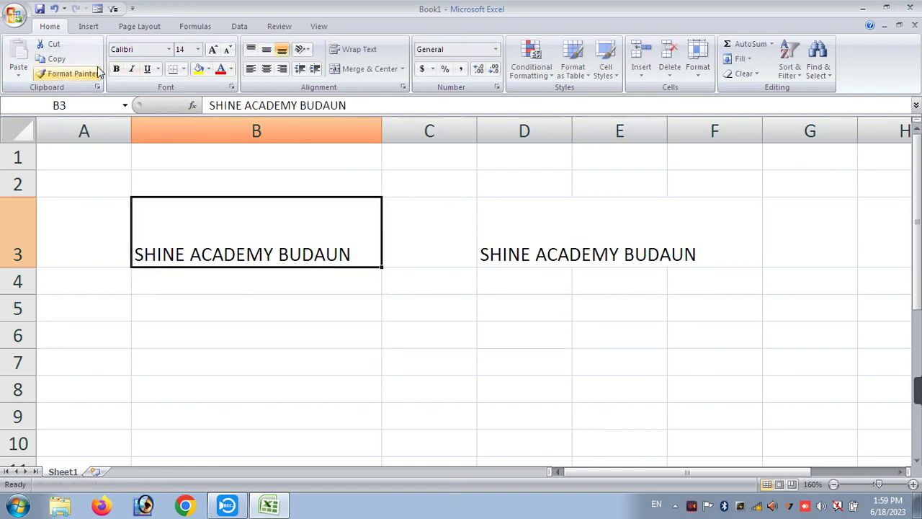
- Make the B3 heading bold red 16 pt on yellow fill and widen column B
click(197, 69)
click(221, 69)
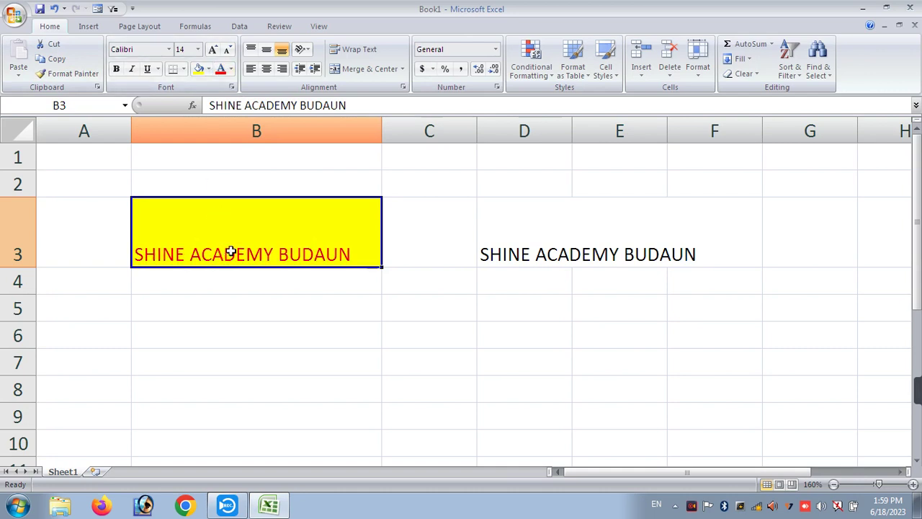
click(213, 55)
click(115, 69)
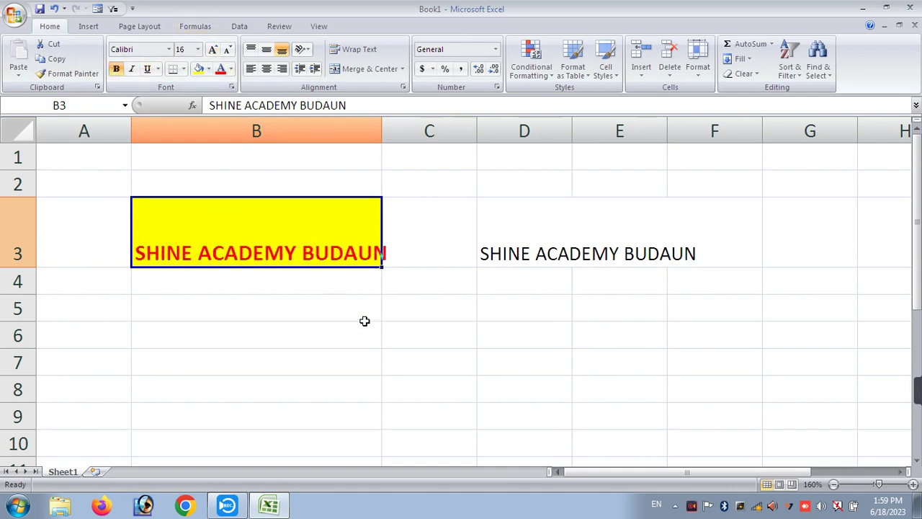
click(365, 325)
drag(382, 137, 396, 163)
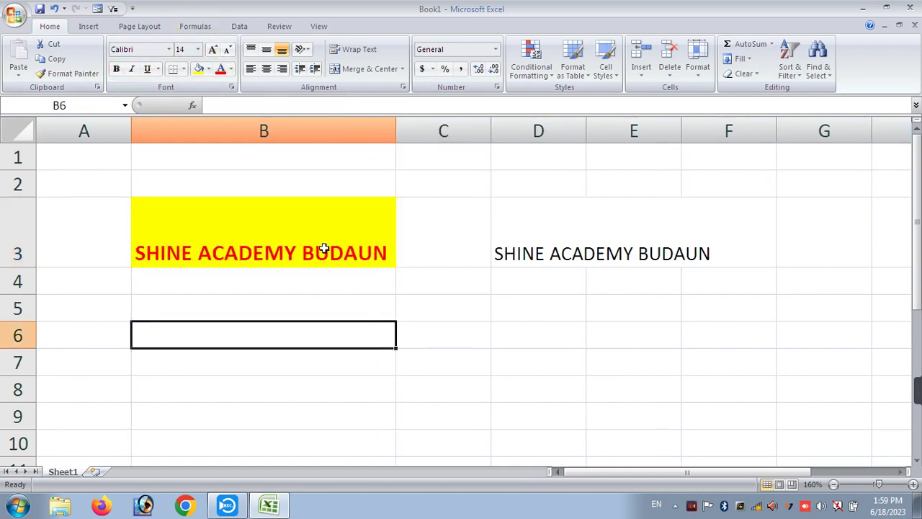
- Copy B3's formatting onto D3 with Format Painter and widen column D
click(320, 229)
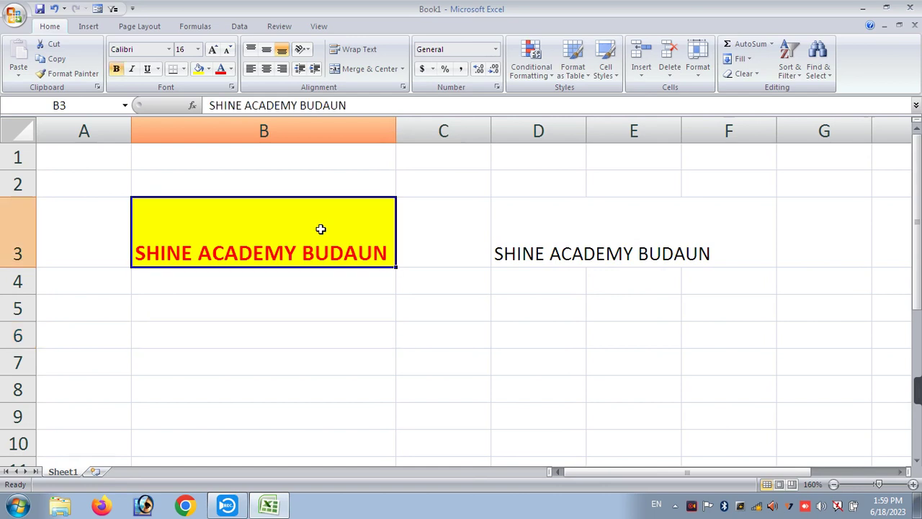
click(73, 75)
click(560, 214)
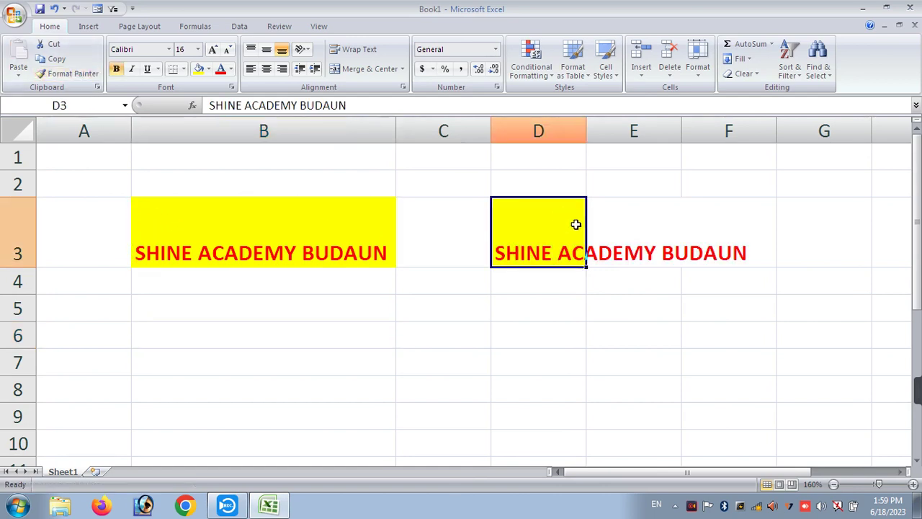
drag(590, 130, 757, 240)
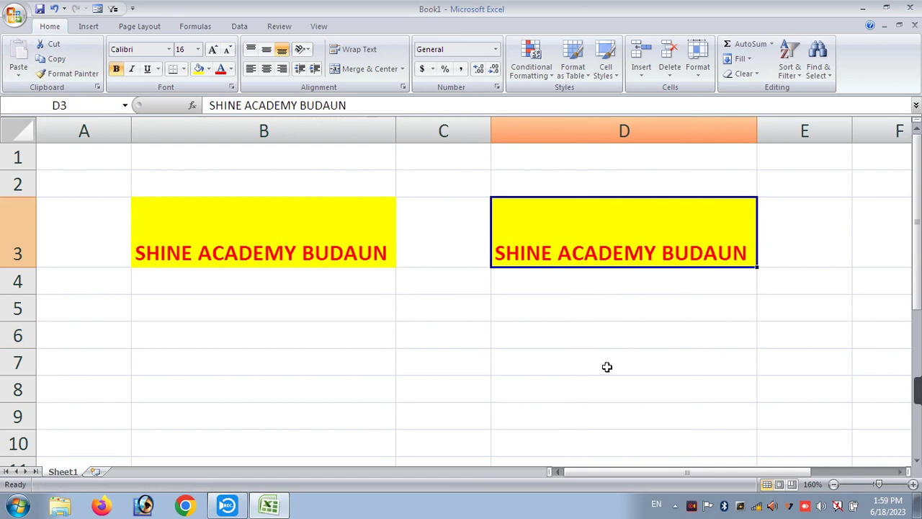
click(588, 349)
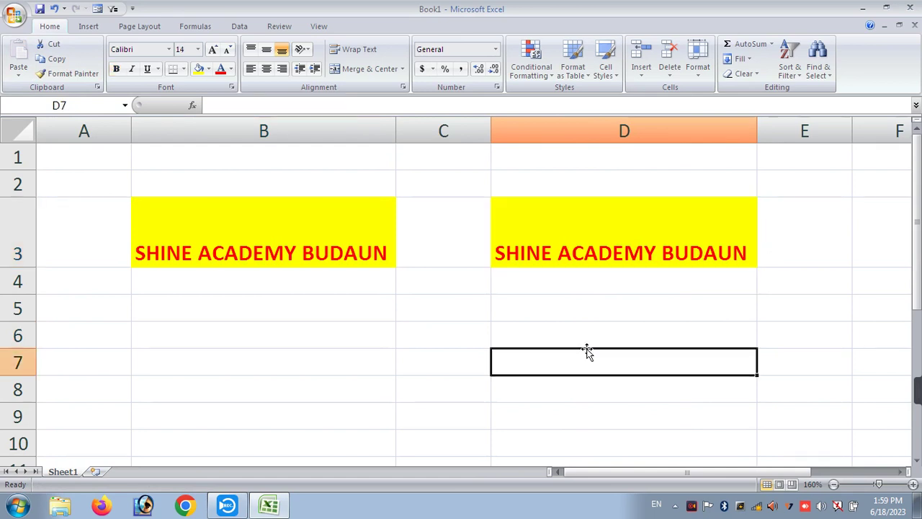
- Move around row 8 cell by cell with the arrow and Home keys
click(277, 229)
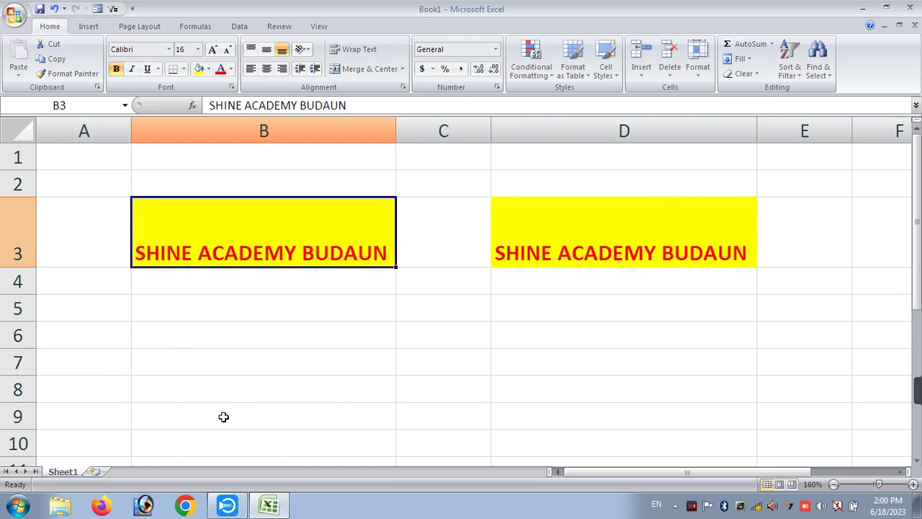
click(186, 307)
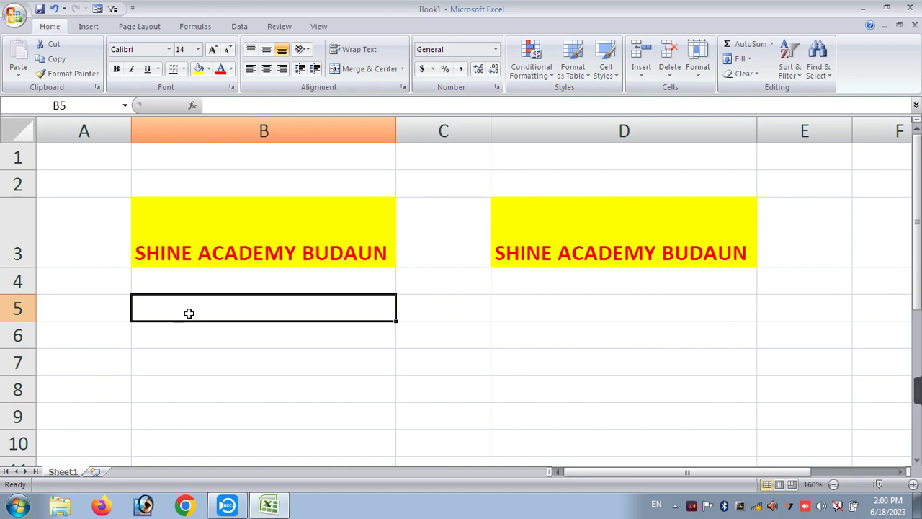
click(142, 383)
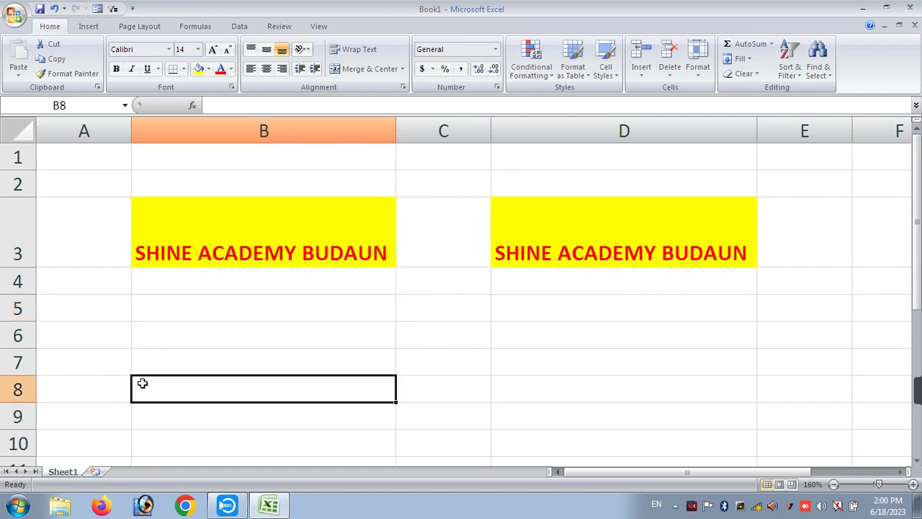
key(Right)
key(Right)
key(Right)
key(Left)
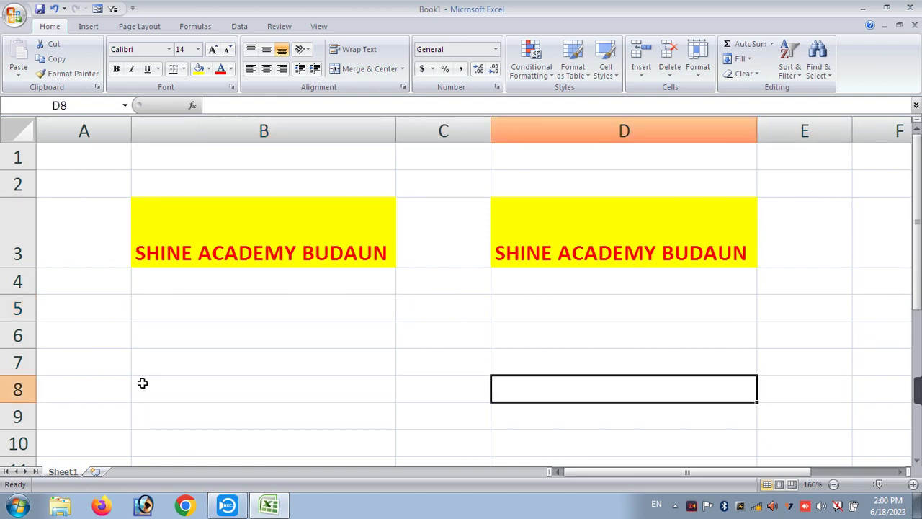
key(Left)
key(Left)
key(Left)
key(Down)
key(Down)
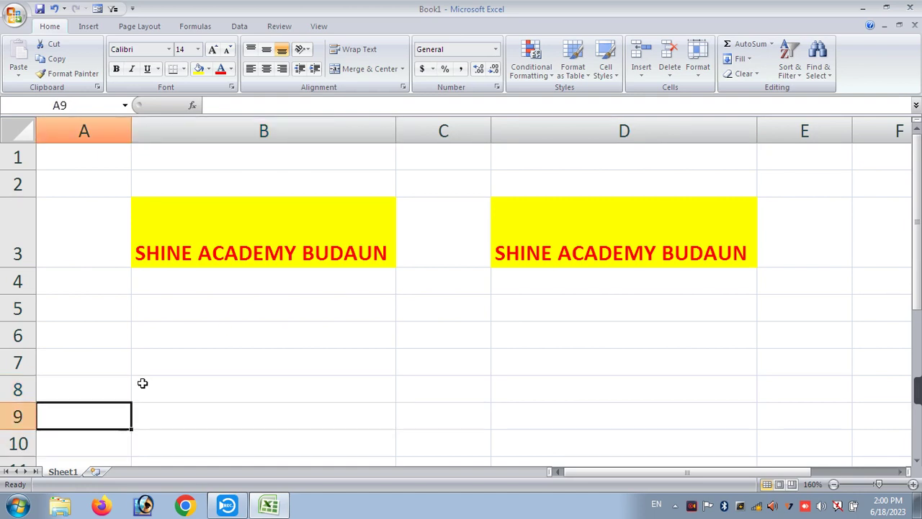
key(Up)
key(Up)
key(Right)
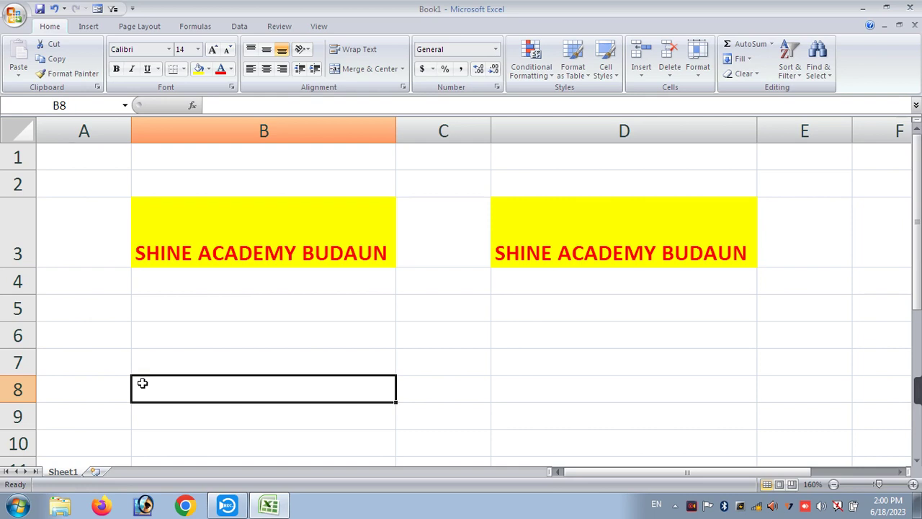
key(Right)
key(Right)
key(Right)
key(Right)
key(Right)
key(Right)
key(Right)
key(Right)
key(Right)
key(Right)
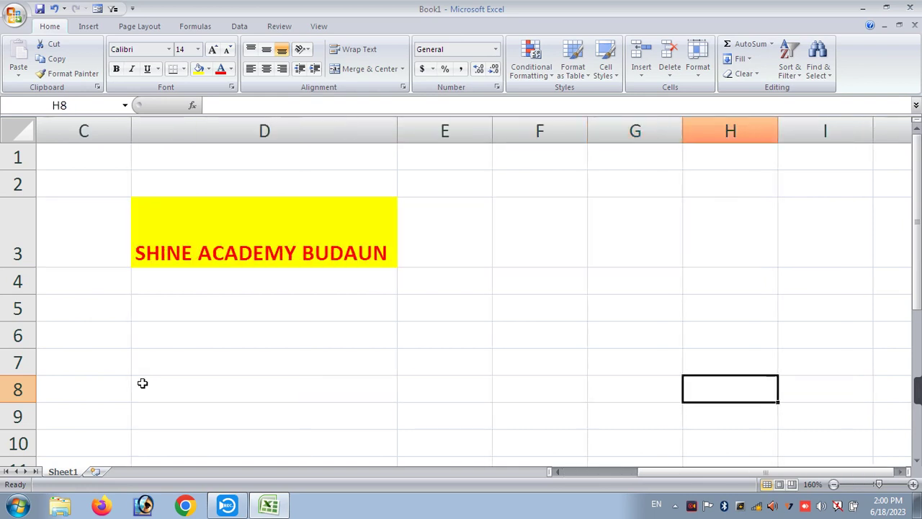
key(Home)
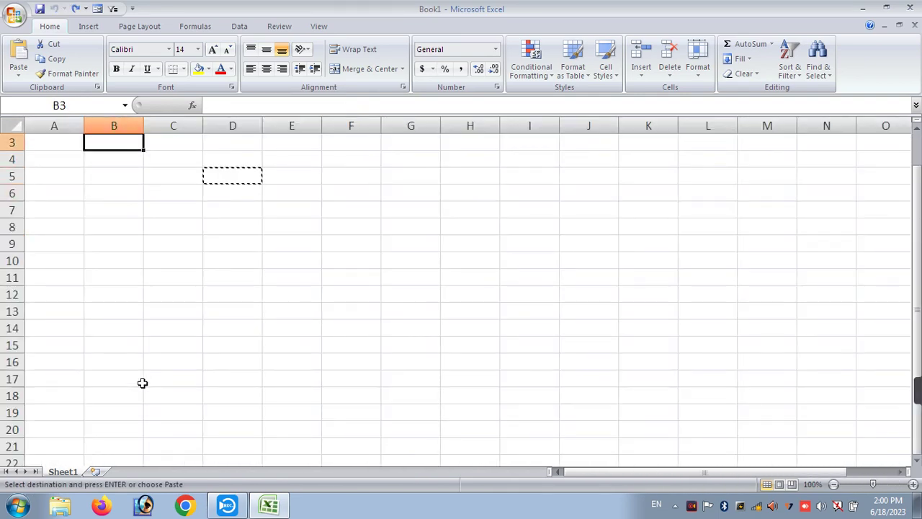
double_click(106, 241)
click(146, 219)
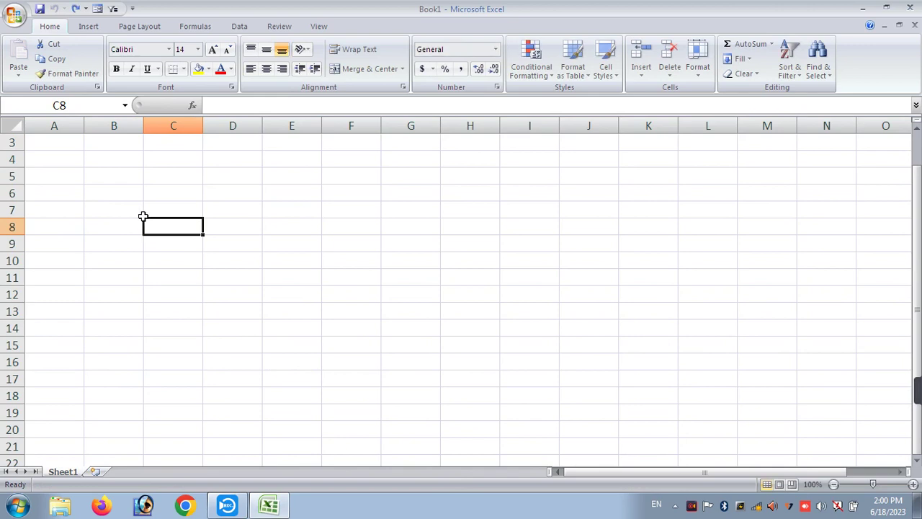
- Jump to last column XFD and last row 1048576 with Ctrl+arrows, returning to A1
key(ctrl+Right)
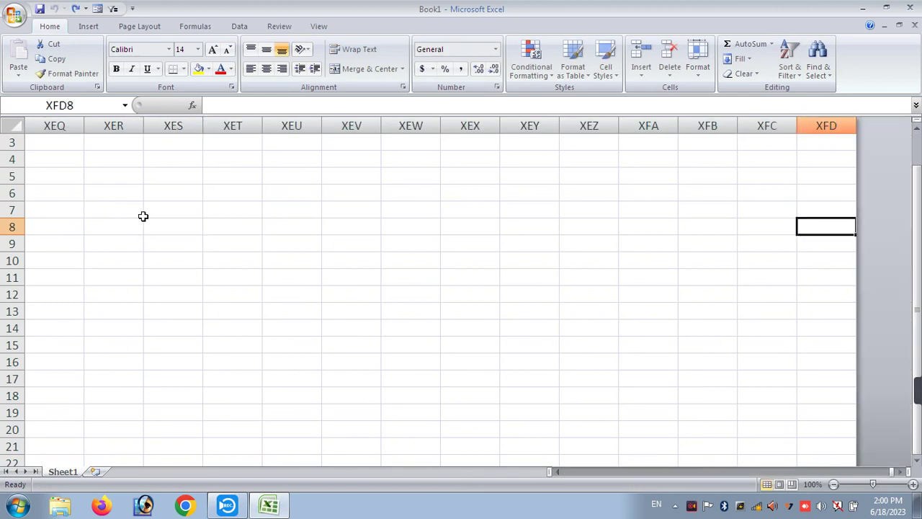
key(ctrl+Left)
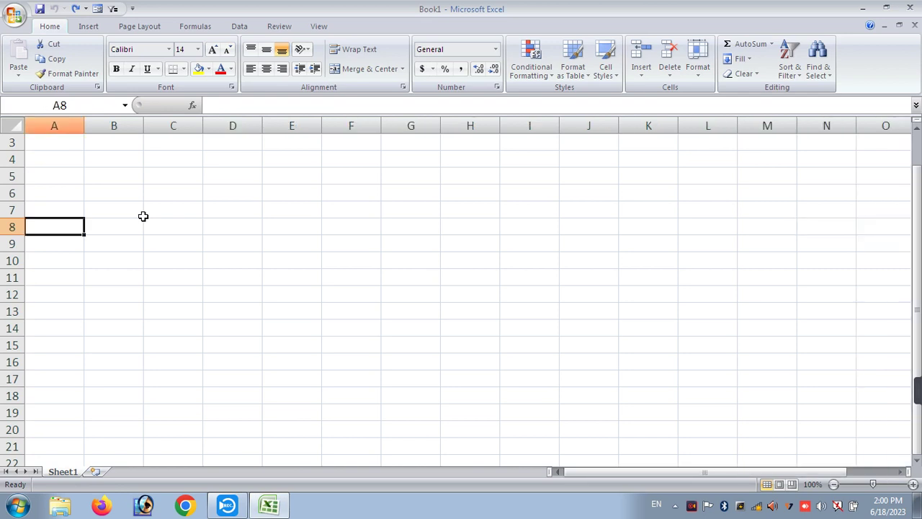
key(ctrl+Up)
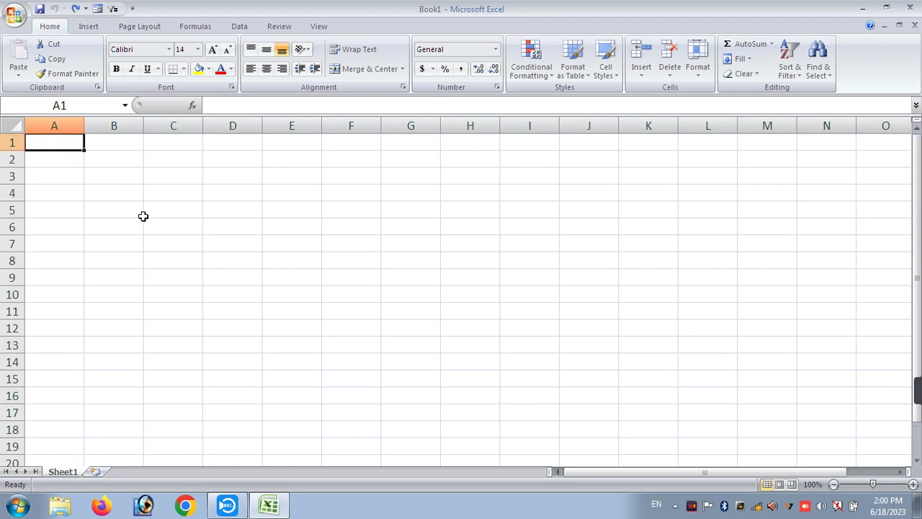
key(ctrl+Down)
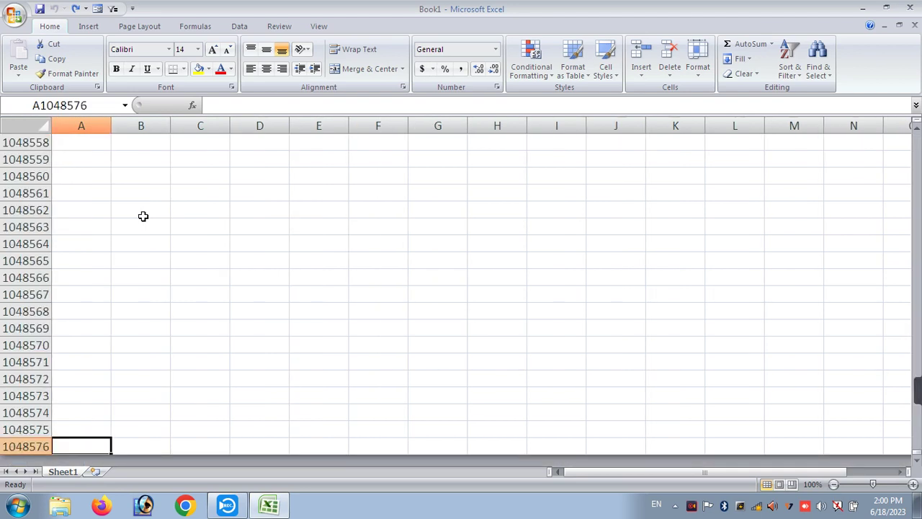
key(ctrl+Up)
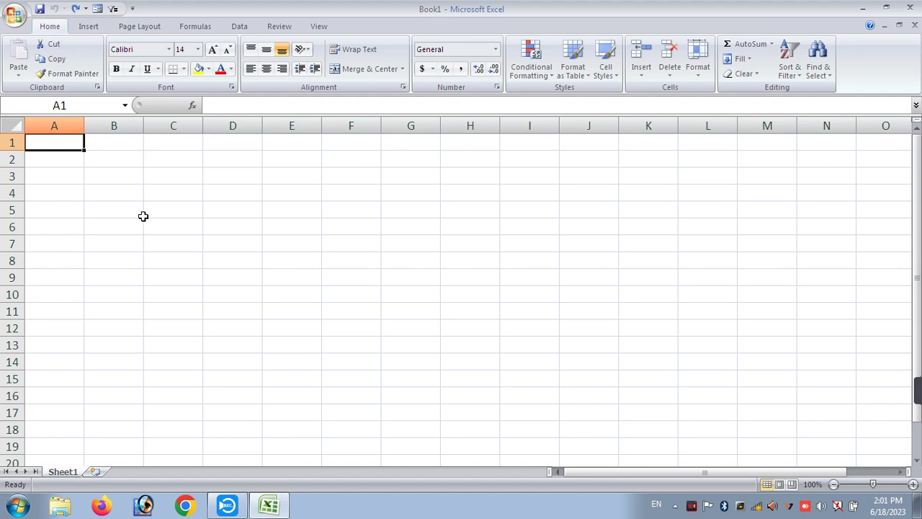
click(705, 75)
click(711, 103)
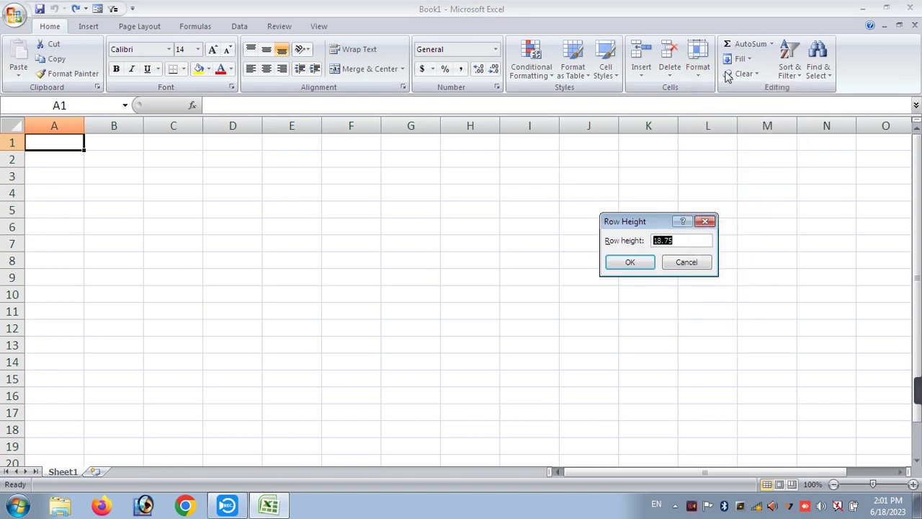
click(694, 242)
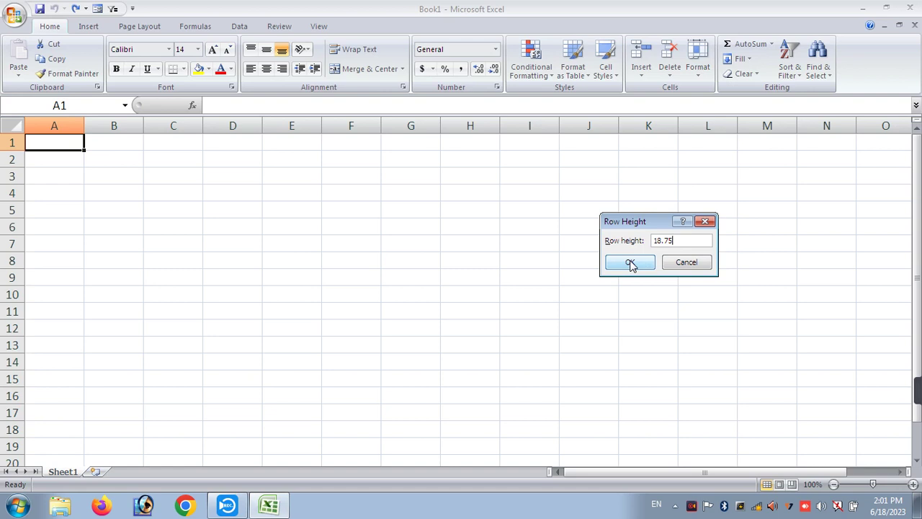
click(631, 263)
click(205, 192)
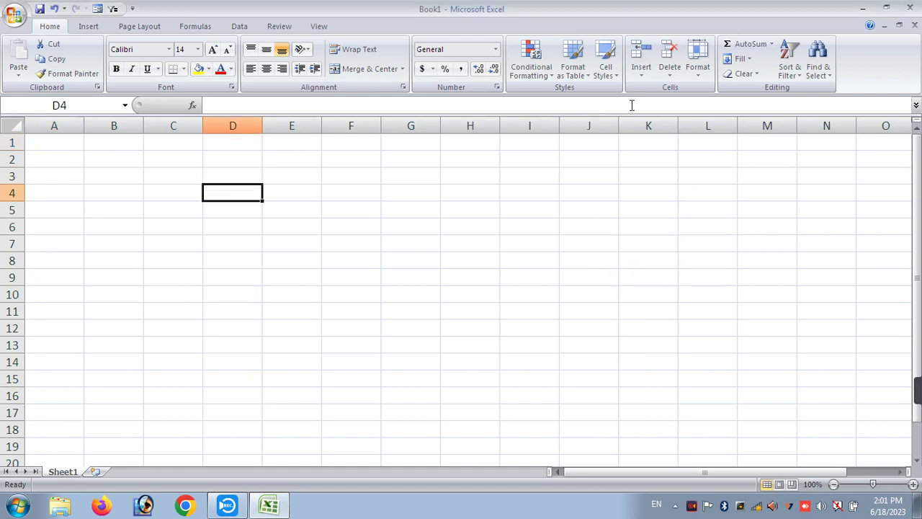
click(698, 66)
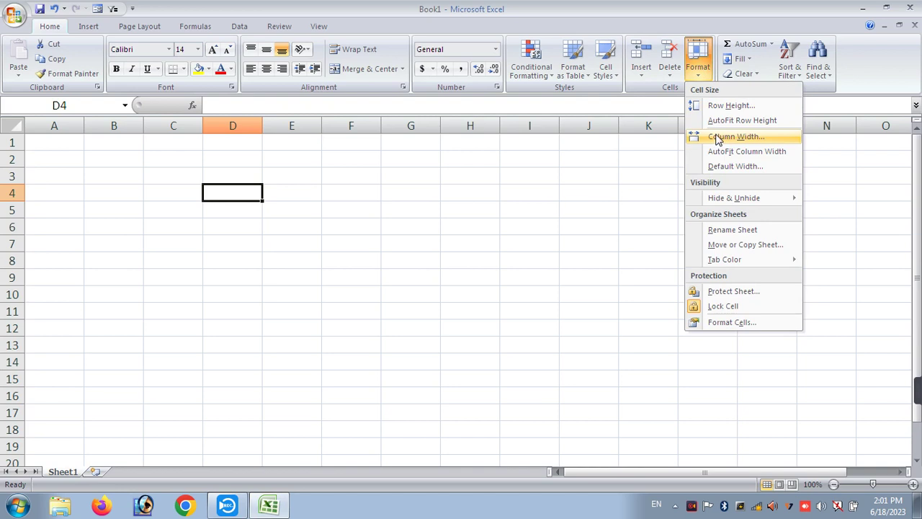
click(718, 137)
click(695, 239)
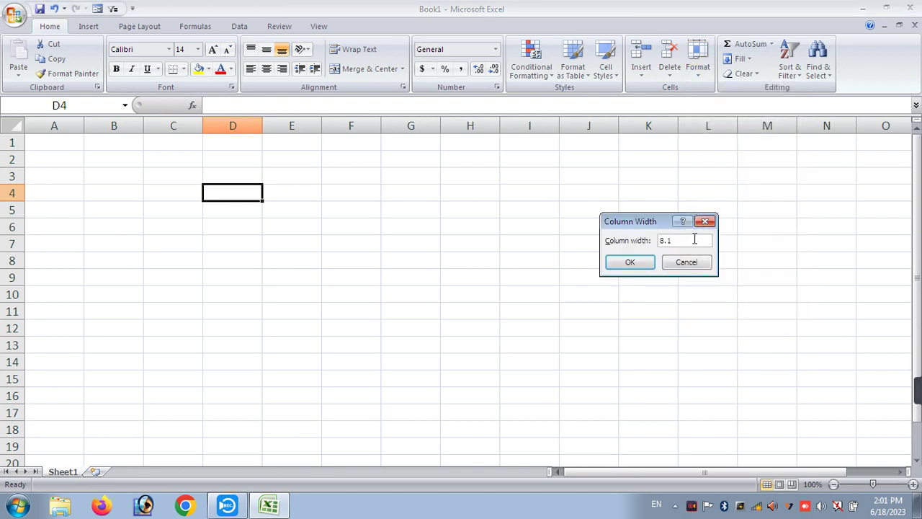
click(630, 264)
click(114, 224)
click(89, 284)
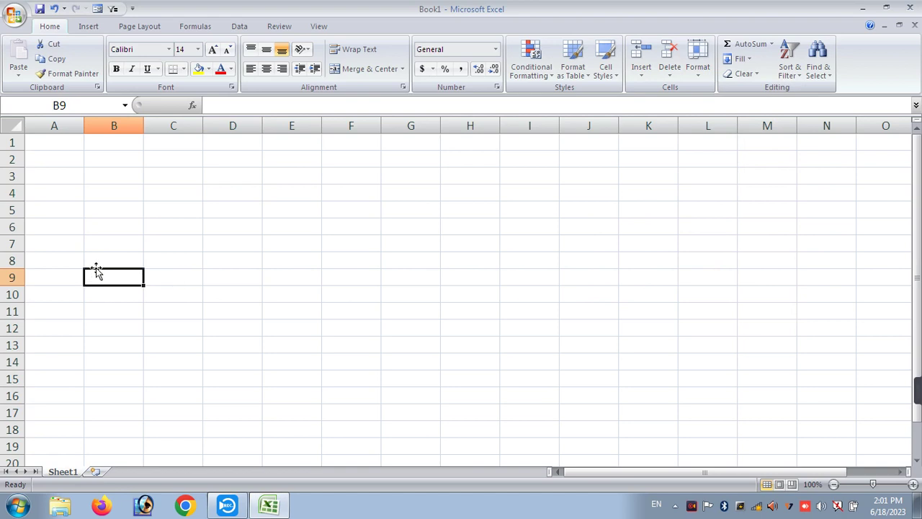
click(219, 221)
click(115, 228)
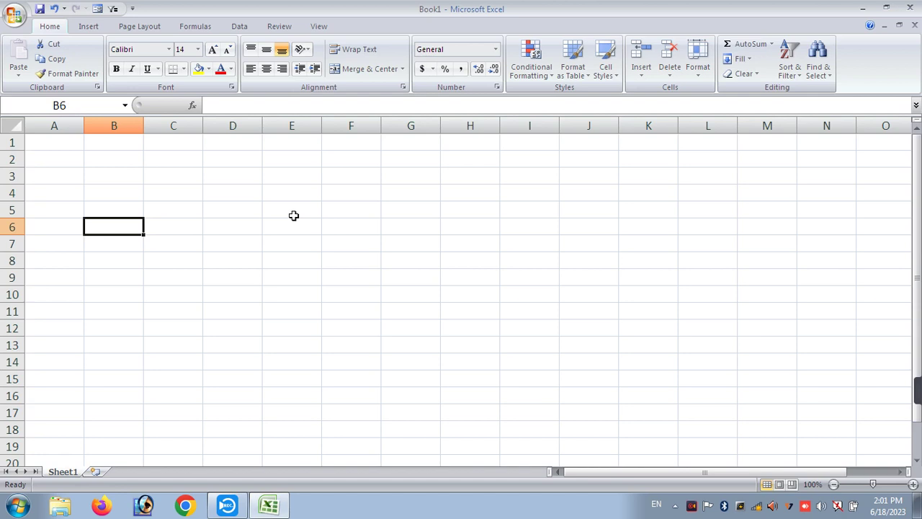
- Type the labels ROW, COLOUMN and CELL into B4, B5 and B6
click(103, 187)
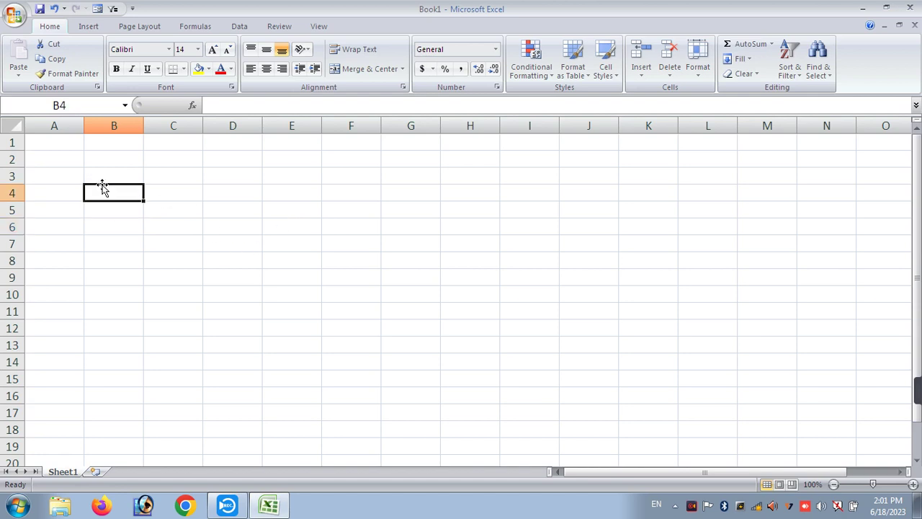
text(C)
key(BackSpace)
text(ROW)
key(Tab)
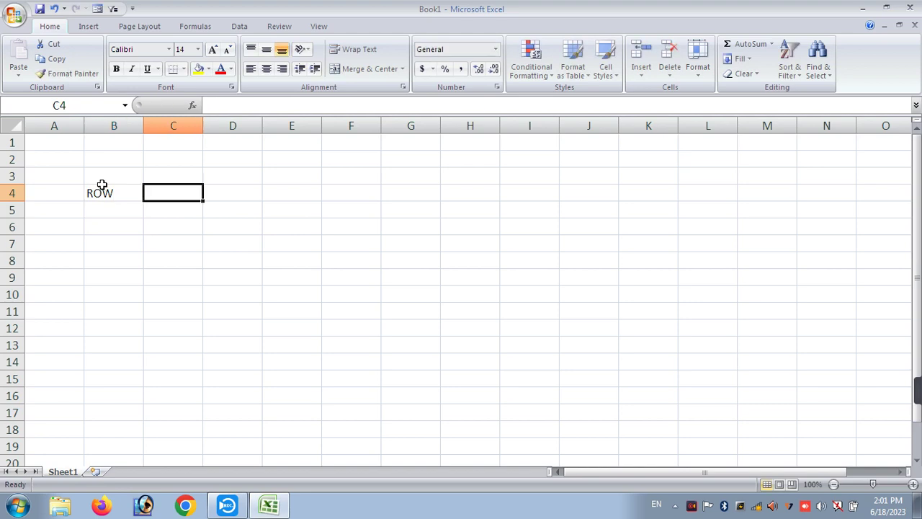
key(Return)
key(Left)
text(COLOUMN)
key(Return)
text(CELL)
key(Return)
- Enter 1048576 in C4 and 16384 in C5, retyping the COLOUMN label
key(Right)
key(Up)
key(Up)
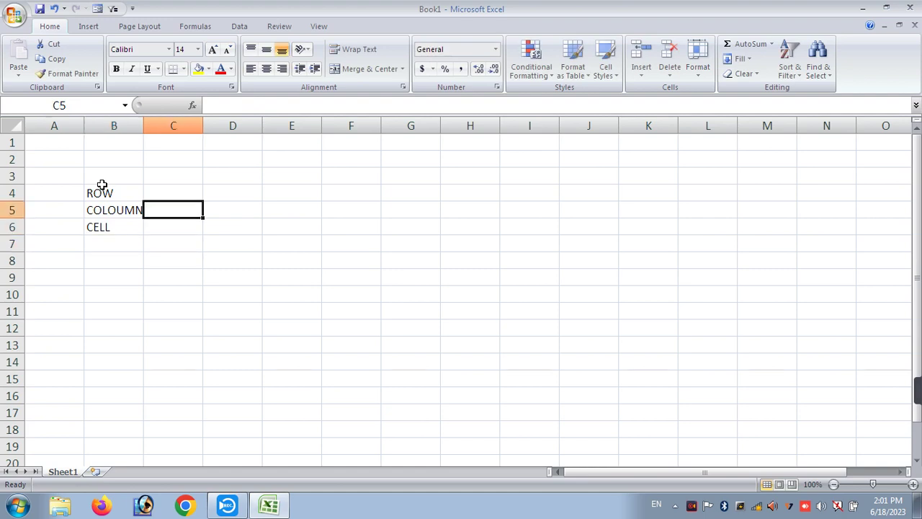
key(Up)
text(1048576)
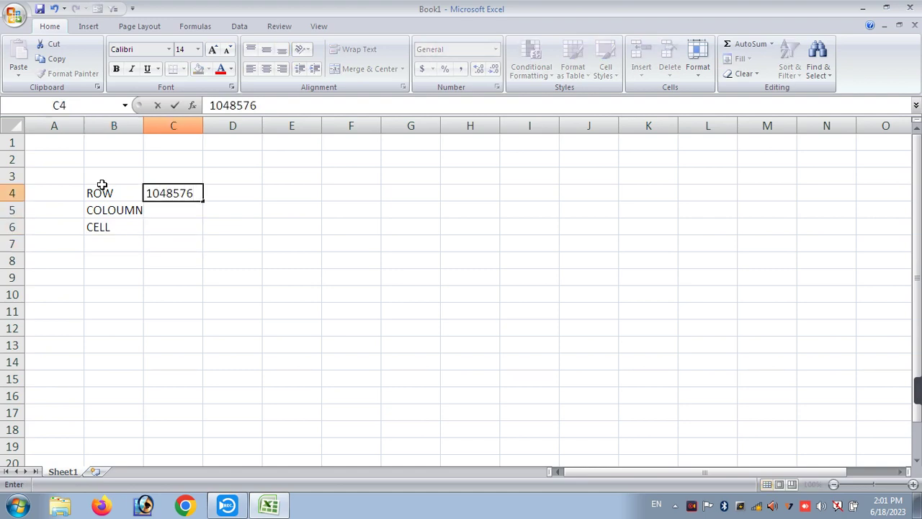
key(Return)
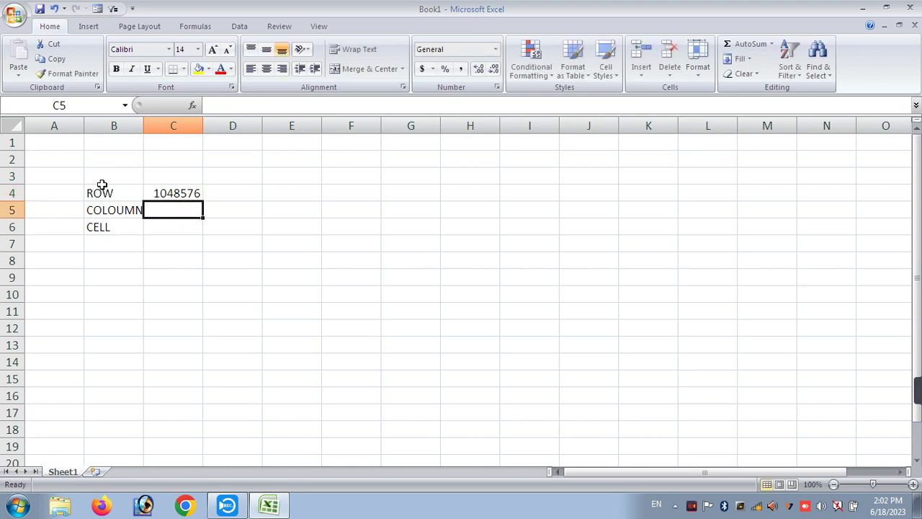
key(Left)
text(COLOUMN)
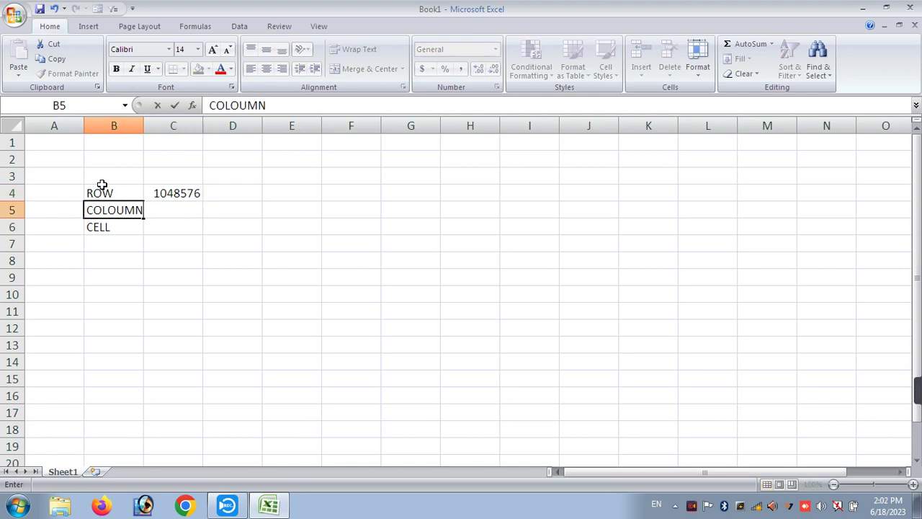
key(Right)
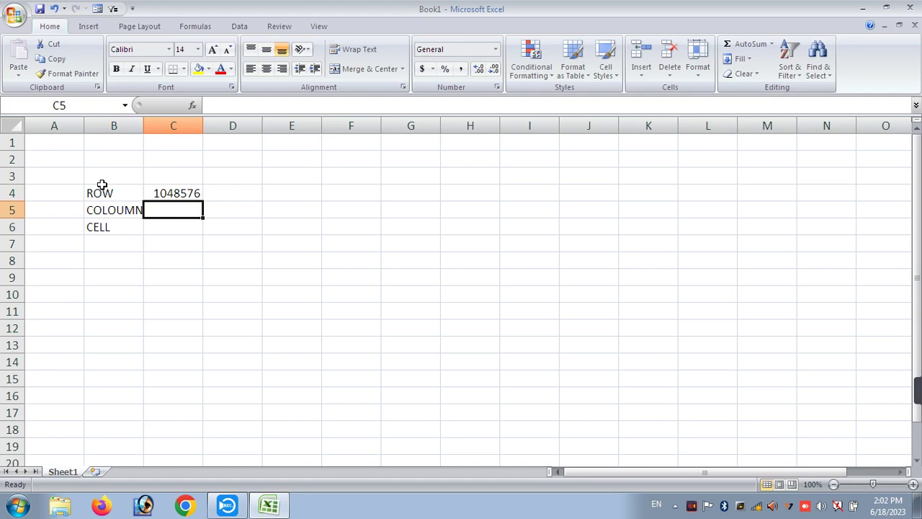
text(16384)
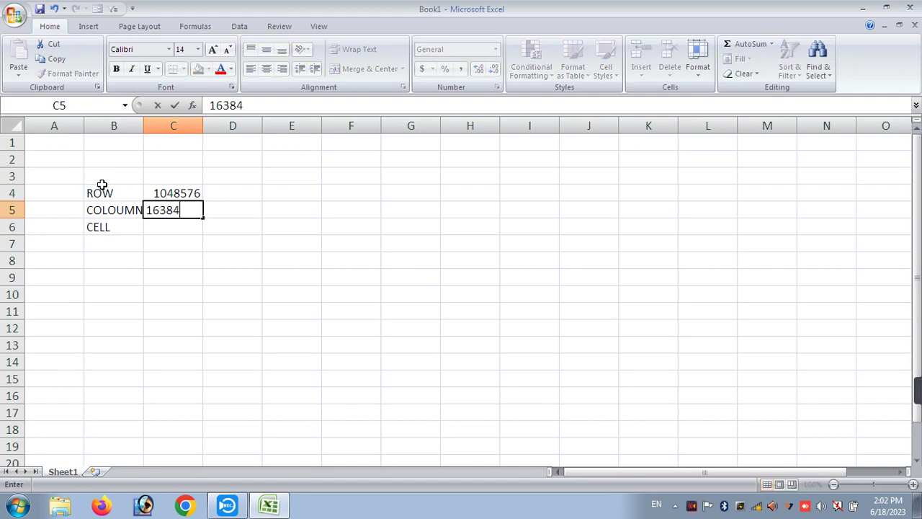
key(Return)
key(Right)
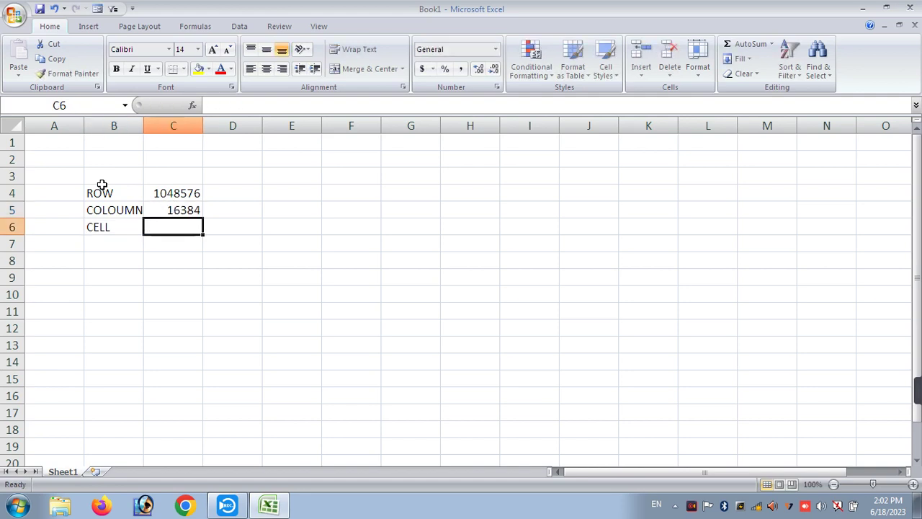
text(=)
click(175, 189)
text(*)
click(190, 208)
key(Return)
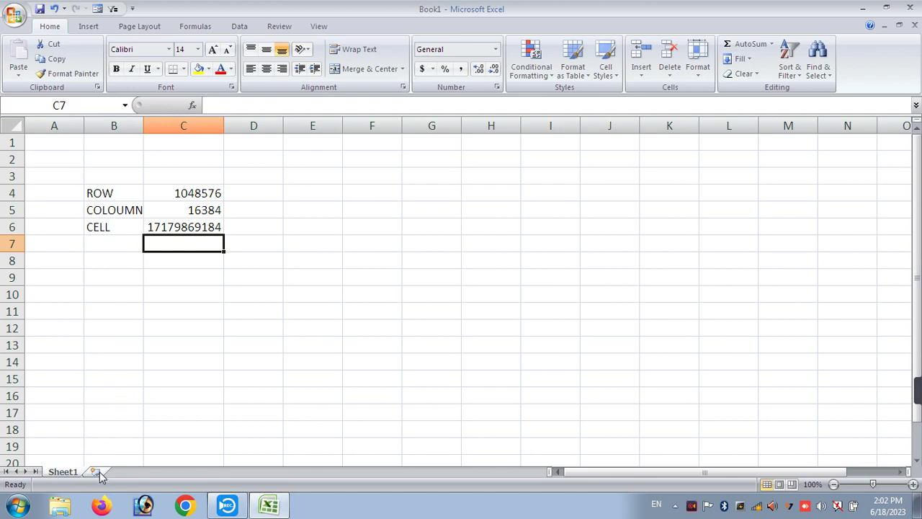
- Add worksheets Sheet2 through Sheet6 with the Insert Worksheet tab, then return to Sheet1
click(161, 381)
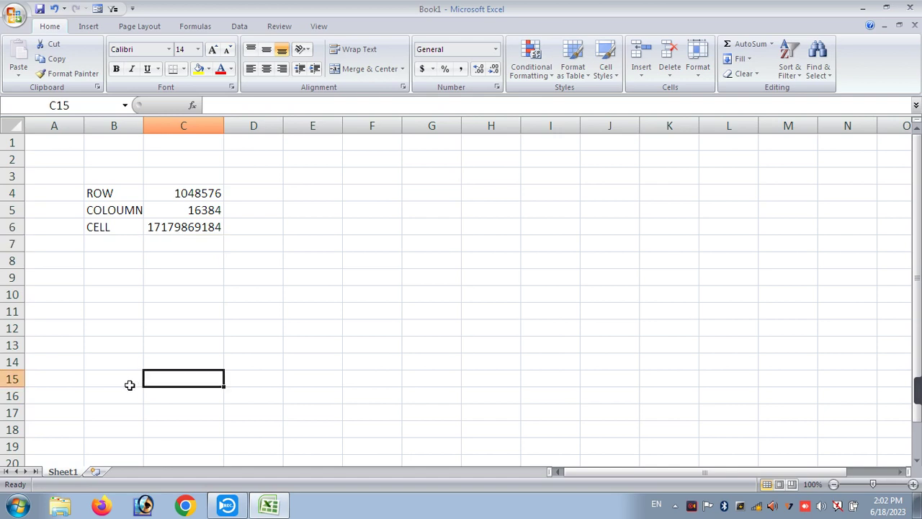
click(96, 472)
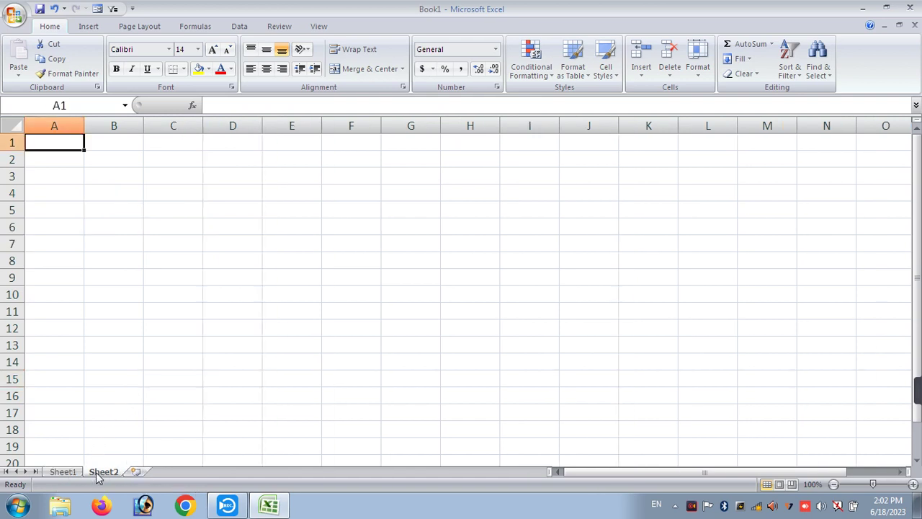
click(136, 472)
click(175, 472)
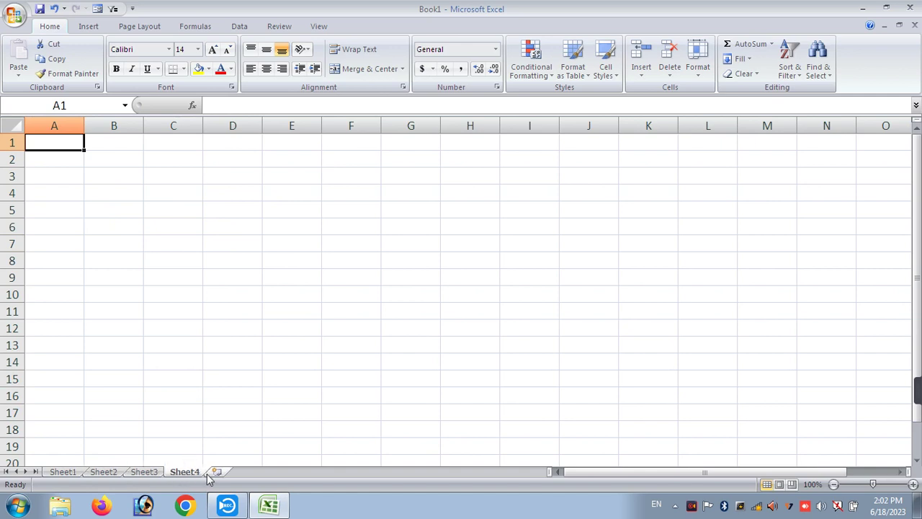
click(215, 472)
click(255, 472)
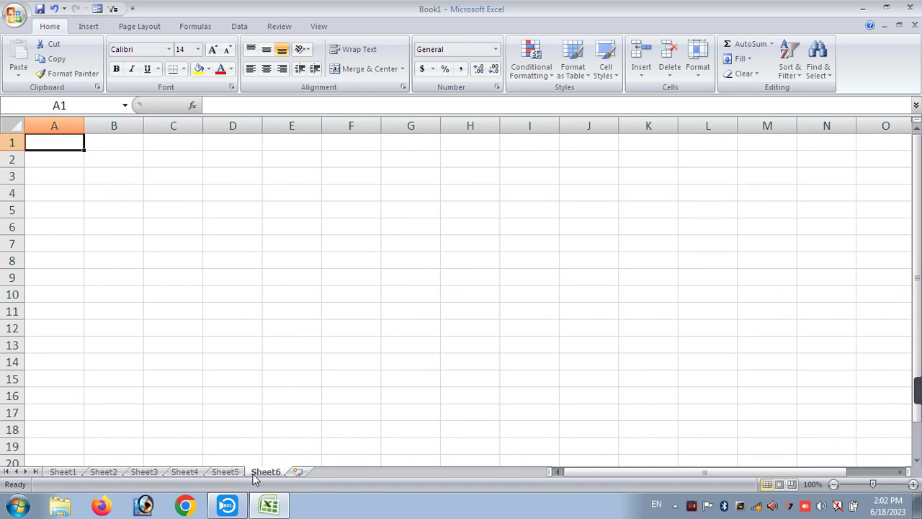
click(64, 472)
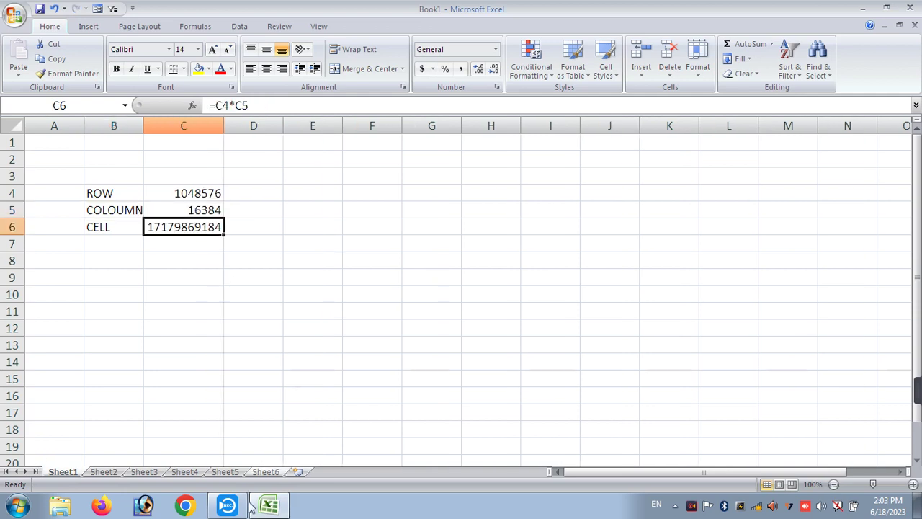
- Insert more worksheets with Shift+F11 and Alt+I, W until Sheet15 exists
click(334, 417)
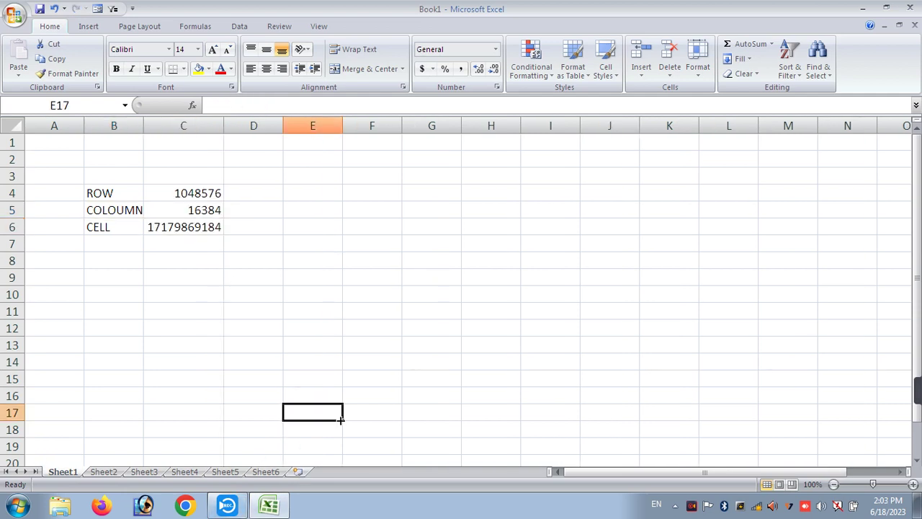
key(shift+F11)
key(shift+F11)
key(shift+F11)
key(shift+F11)
key(shift+F11)
key(shift+F11)
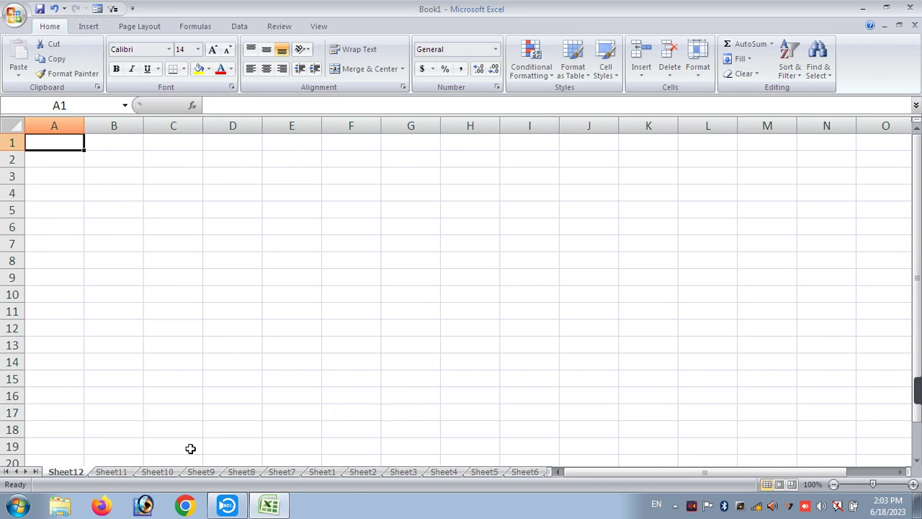
key(alt+i)
key(w)
key(alt+i)
key(w)
key(alt+i)
key(w)
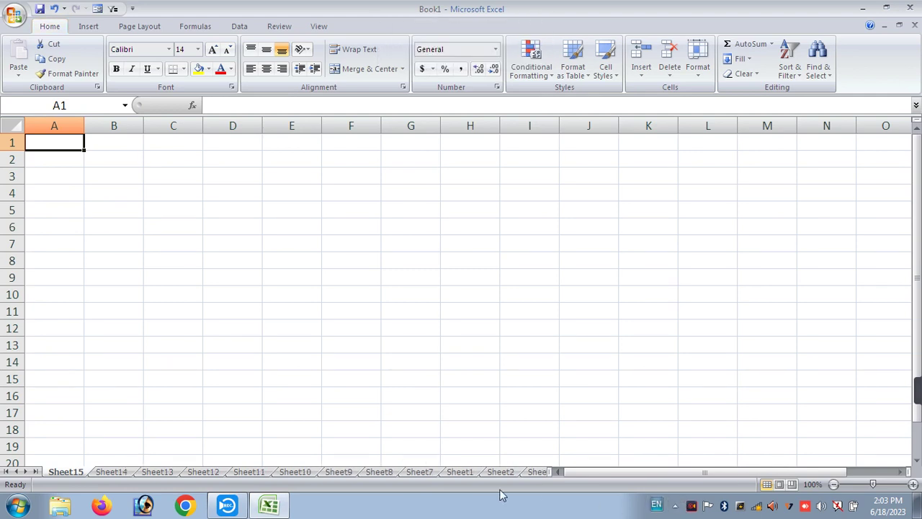
drag(557, 472, 870, 497)
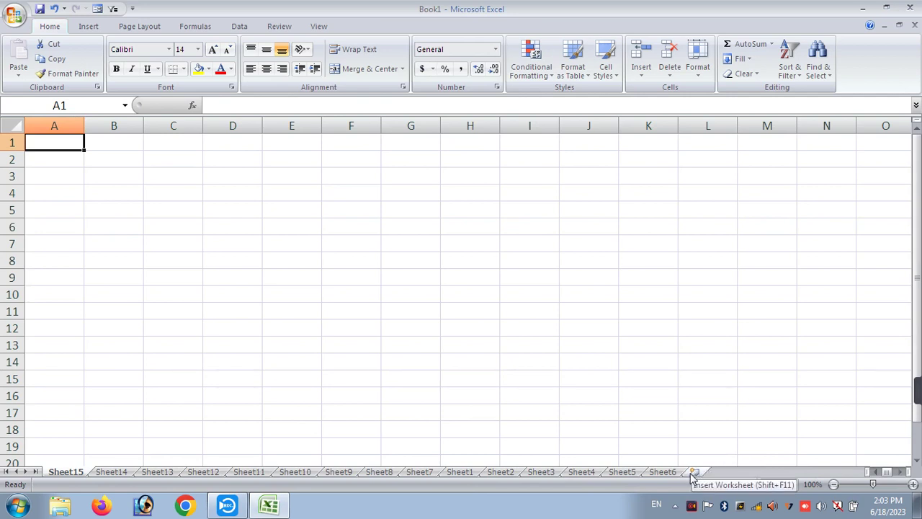
click(365, 240)
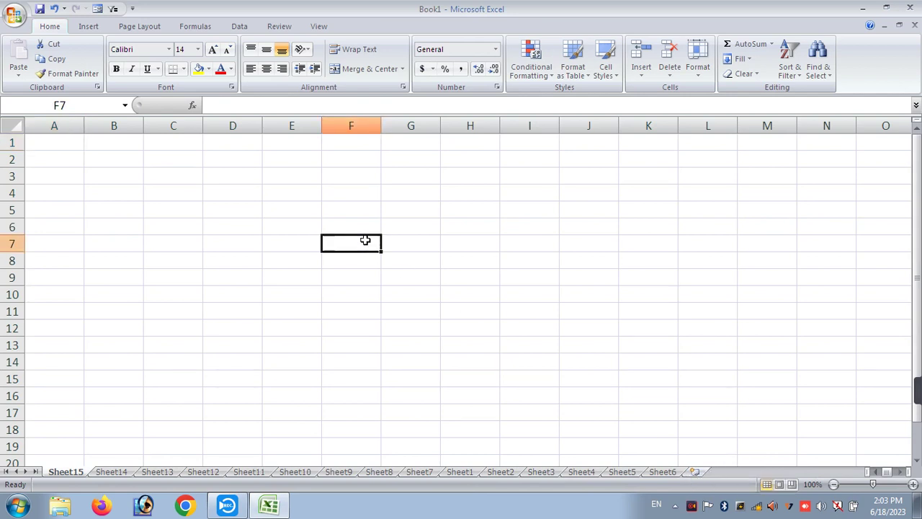
- Insert a blank worksheet, Sheet16, in front of Sheet15 from the tab's Insert dialog
right_click(74, 471)
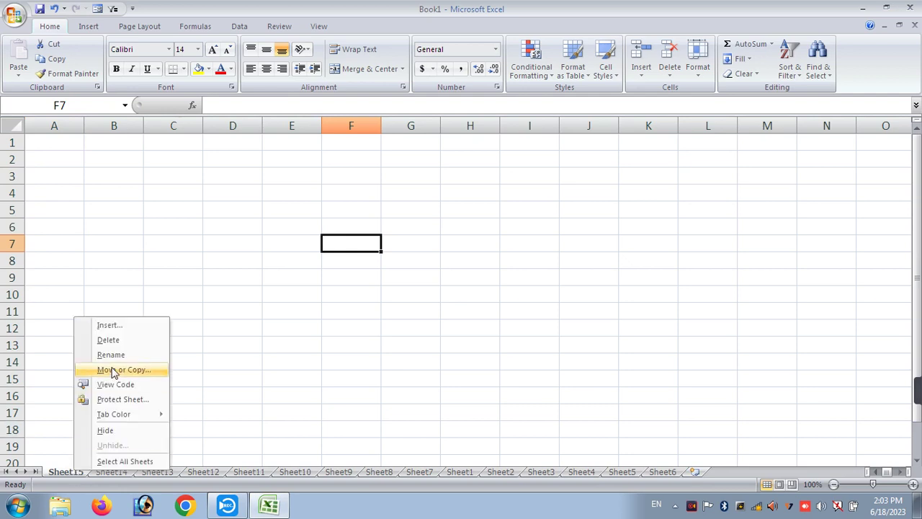
click(128, 329)
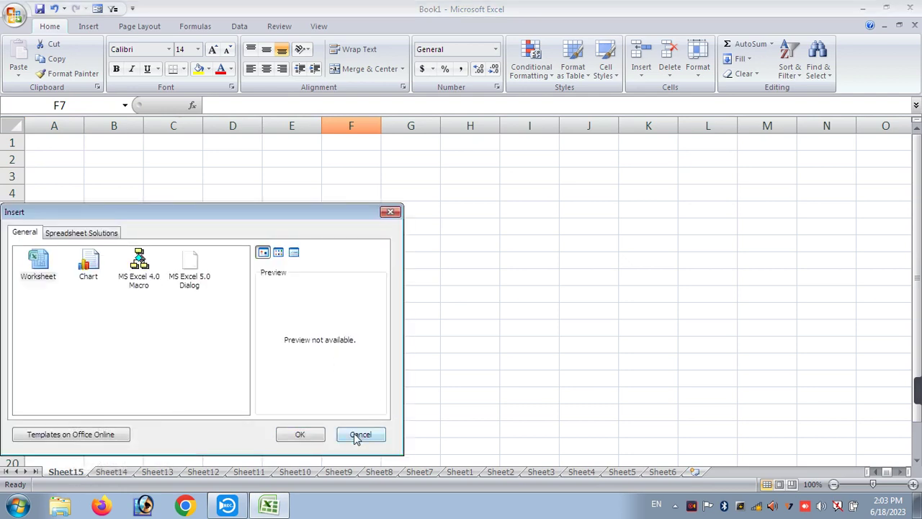
click(358, 435)
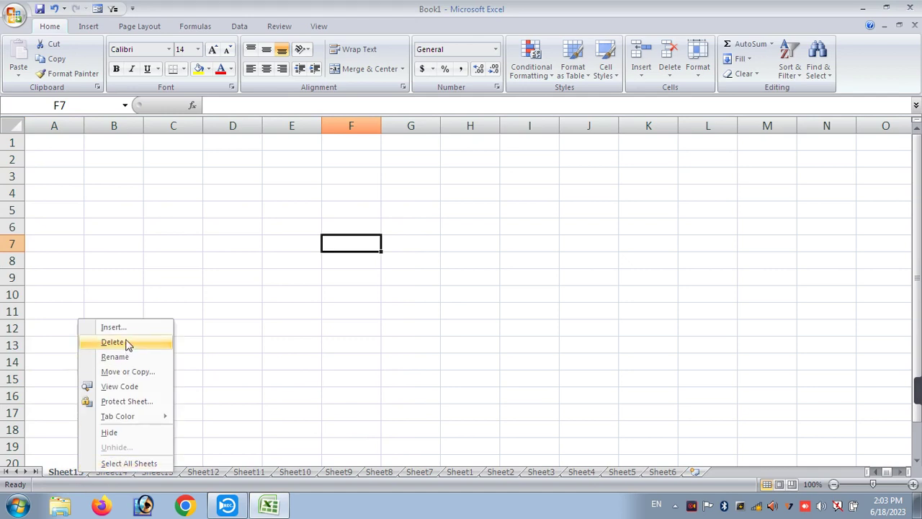
click(113, 327)
click(299, 438)
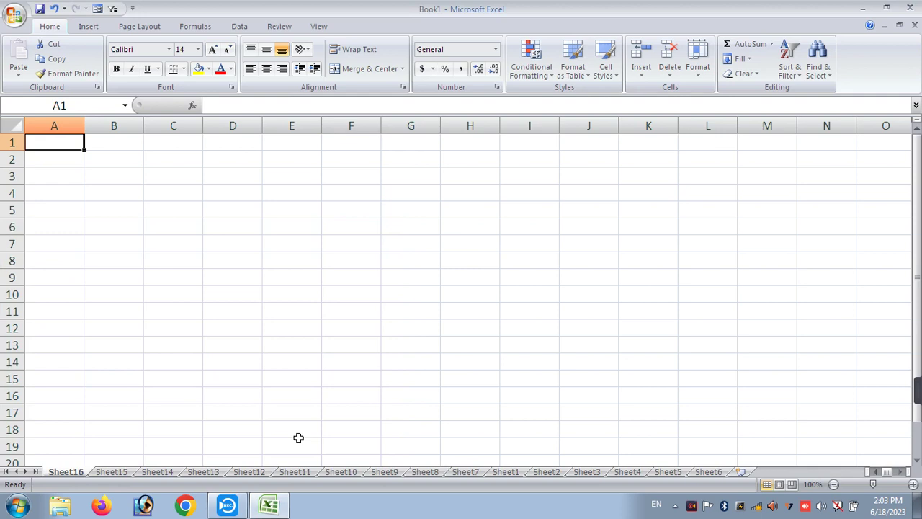
- Add a Sheet17, then remove it and end up viewing Sheet6
right_click(113, 473)
key(Escape)
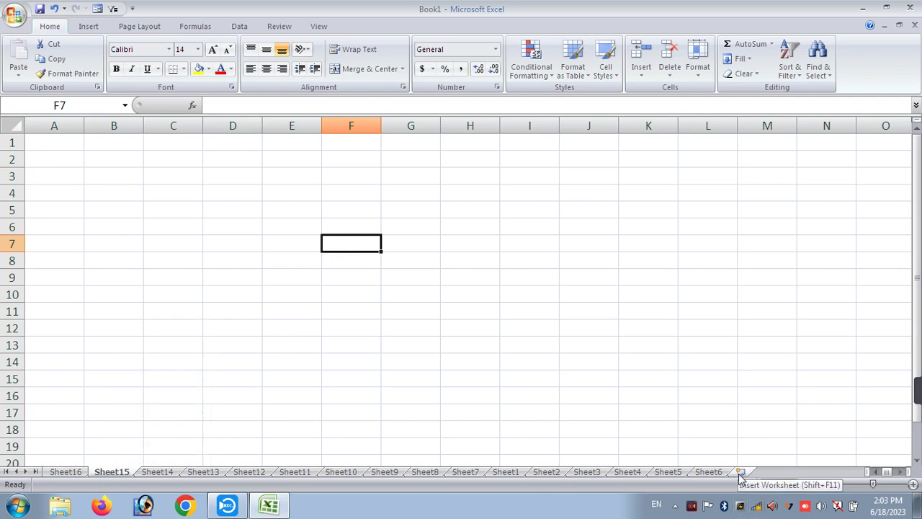
click(742, 473)
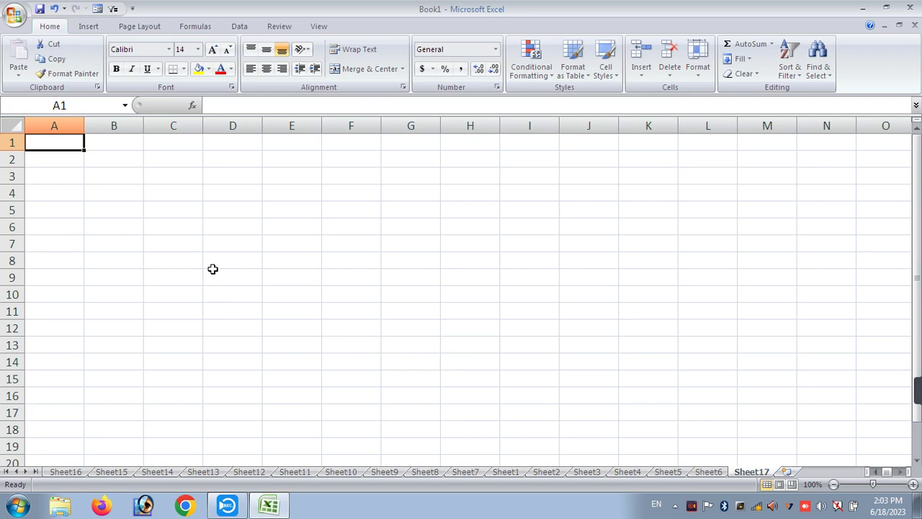
key(ctrl+Page_Up)
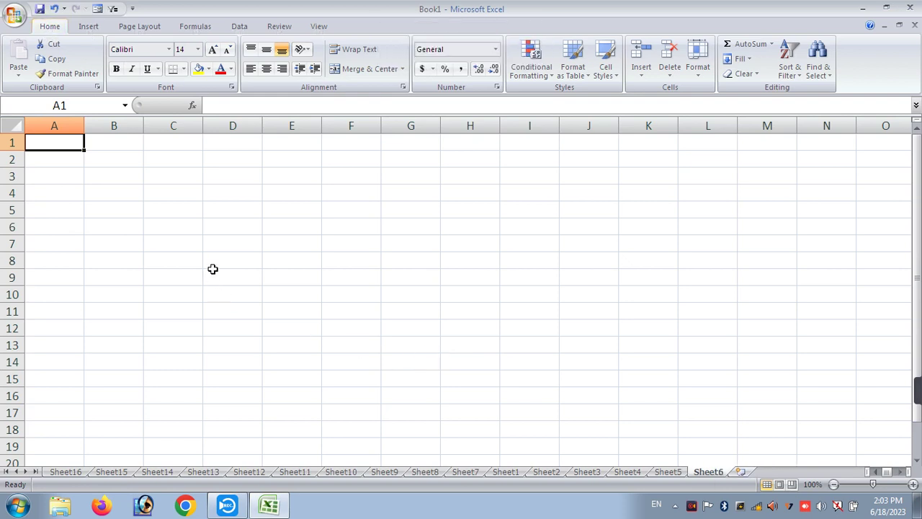
key(alt)
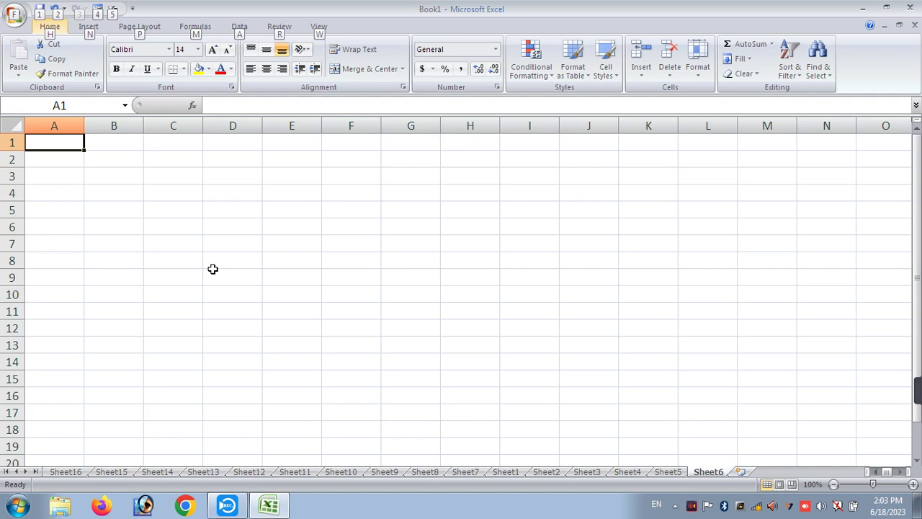
- Delete Sheet6 down to Sheet1 with Alt+E, L, confirming permanent deletion of Sheet1's data
text(EL)
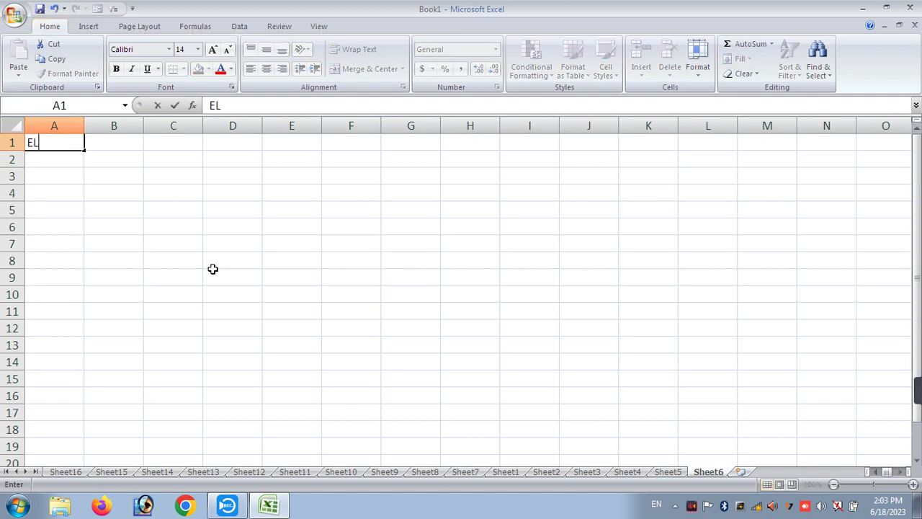
key(Escape)
key(Escape)
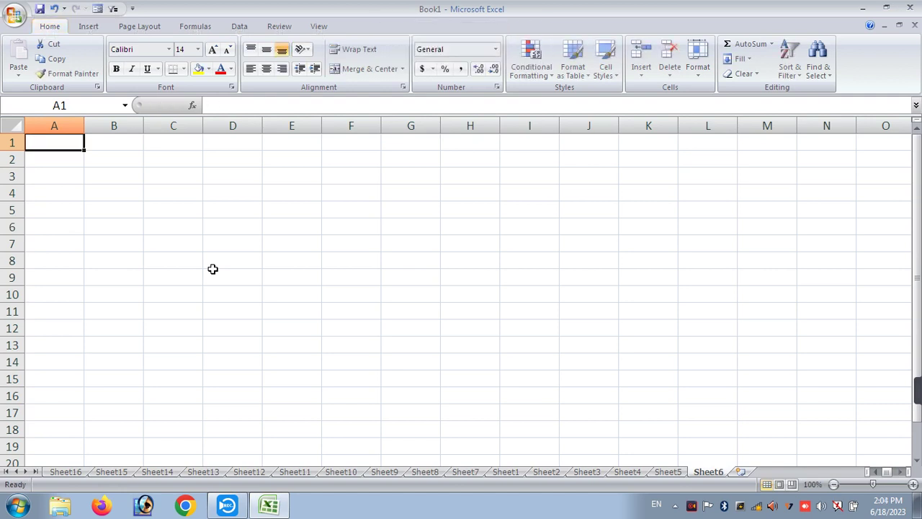
key(alt+e)
key(l)
key(alt+e)
key(l)
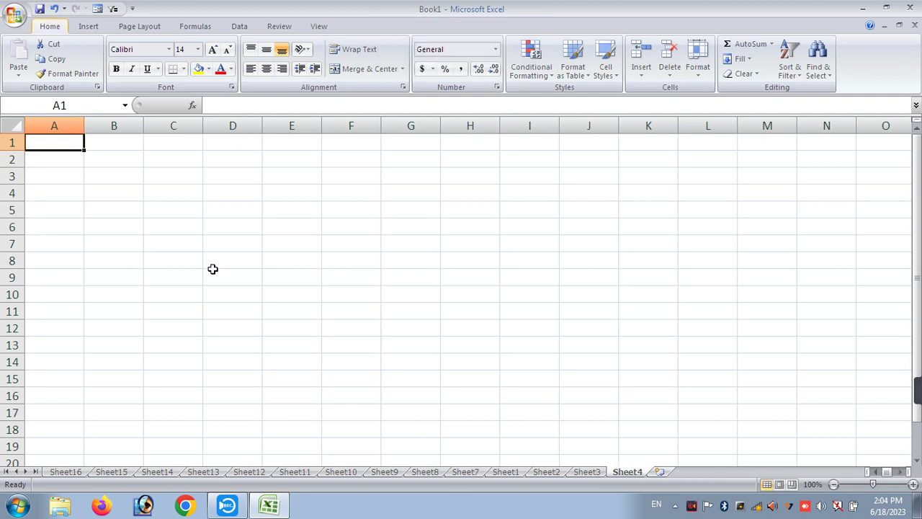
key(alt+e)
key(l)
key(alt+e)
key(l)
key(alt+e)
key(l)
key(alt+e)
key(l)
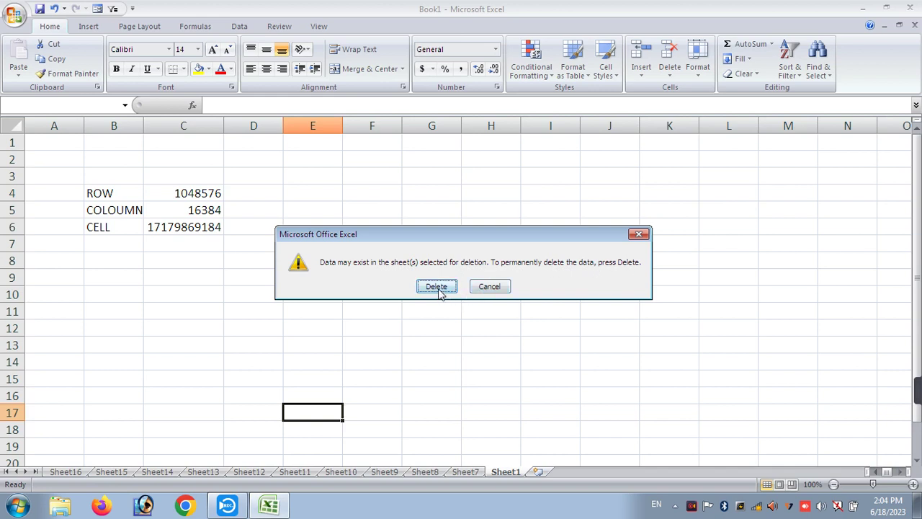
click(437, 286)
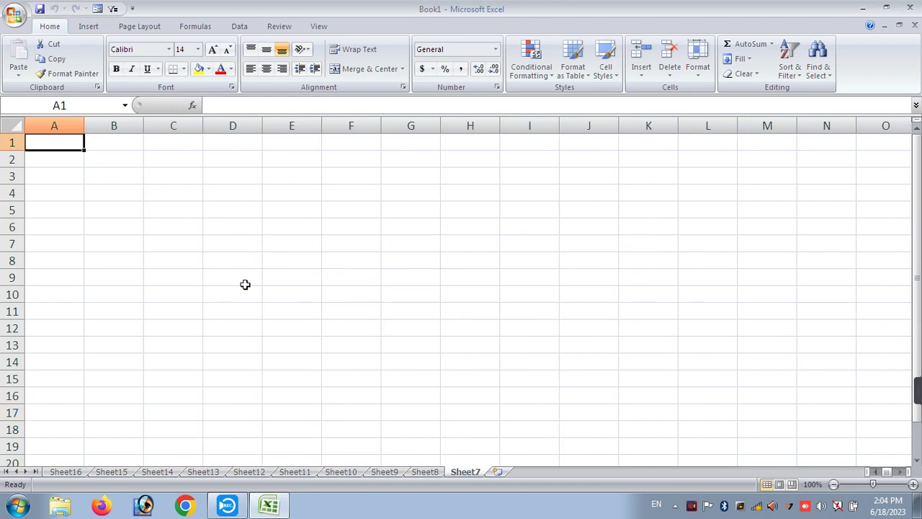
- Delete Sheet15, Sheet14, Sheet13 and Sheet12 from their tab menus
right_click(153, 472)
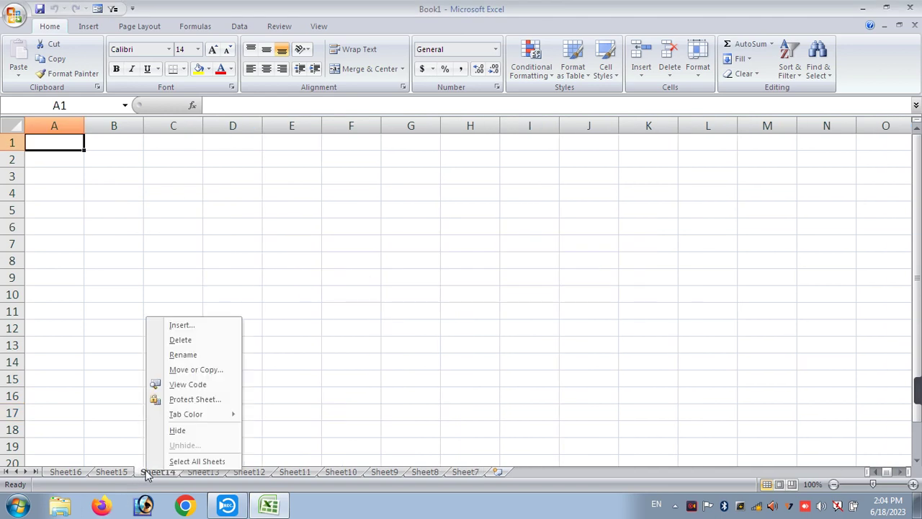
click(314, 253)
click(310, 249)
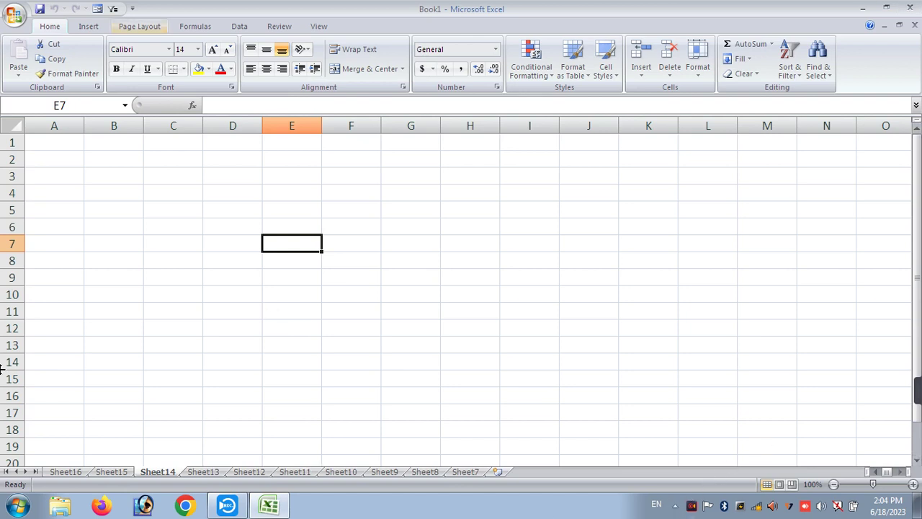
click(113, 475)
right_click(115, 474)
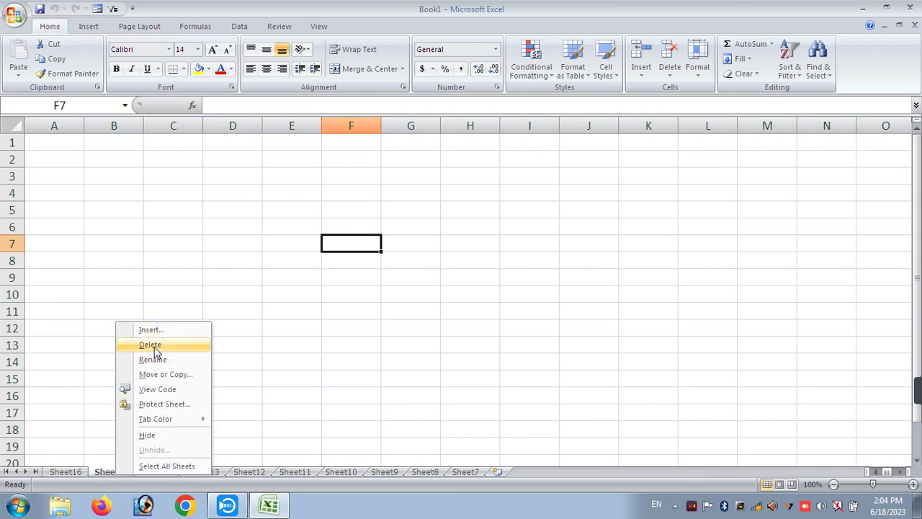
click(152, 346)
right_click(93, 476)
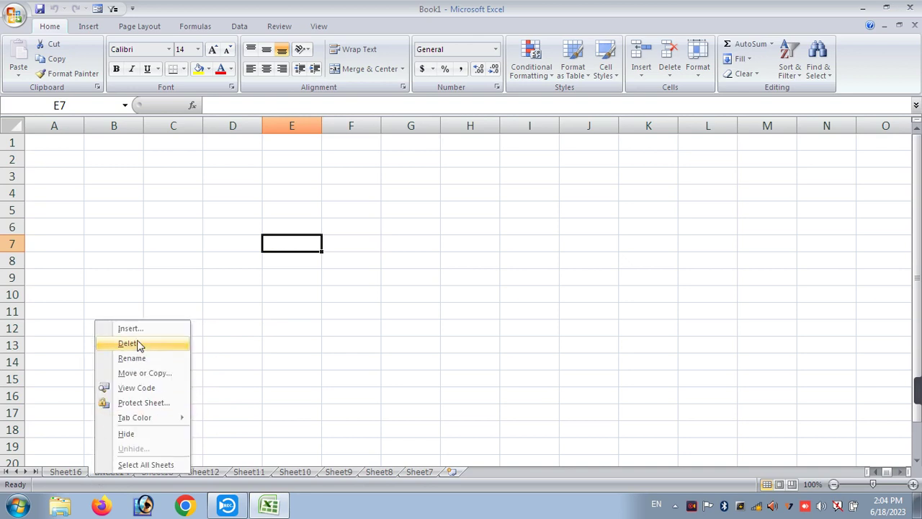
click(137, 343)
right_click(107, 470)
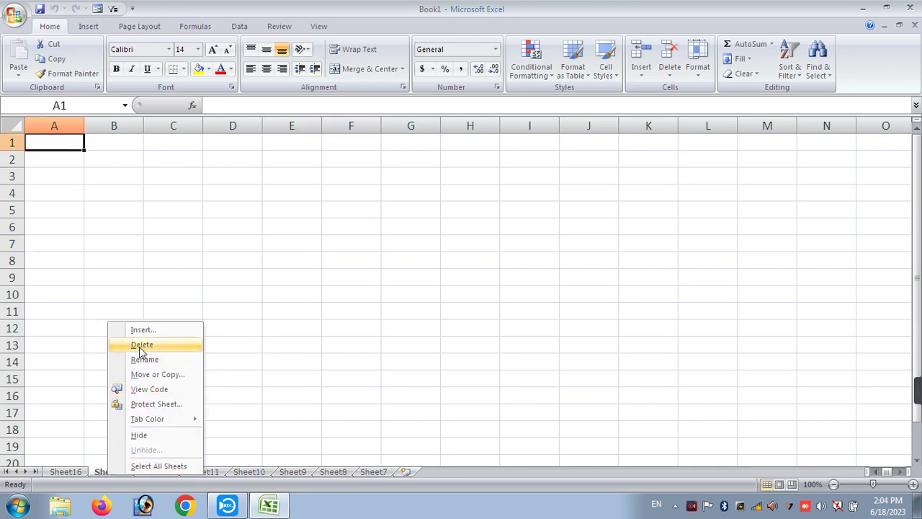
click(119, 344)
right_click(107, 472)
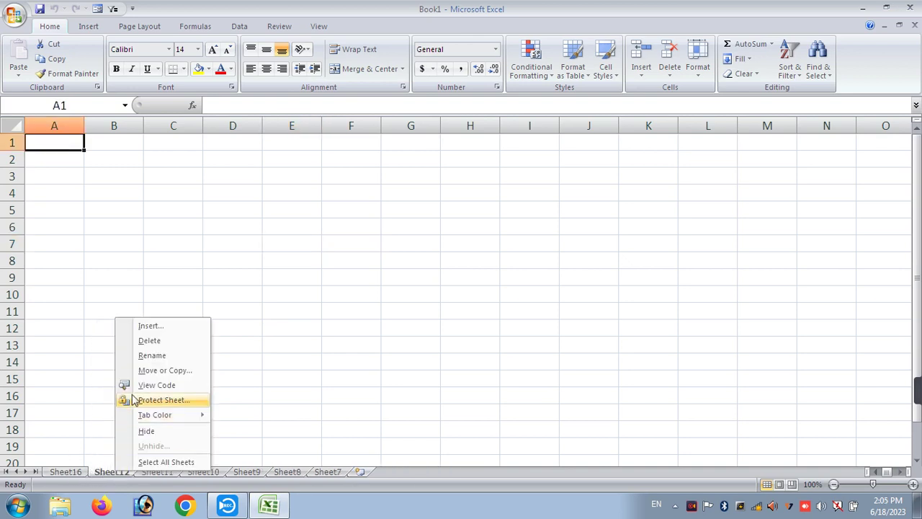
click(129, 343)
- Rename Sheet11 to 'STUDENT RECORD', correcting the first attempt 'STUDDENT RECORD'
right_click(101, 471)
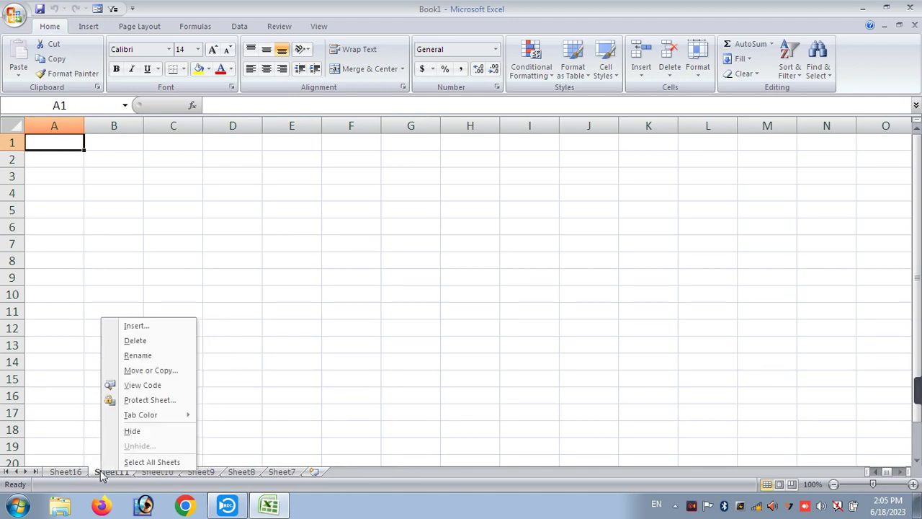
click(137, 356)
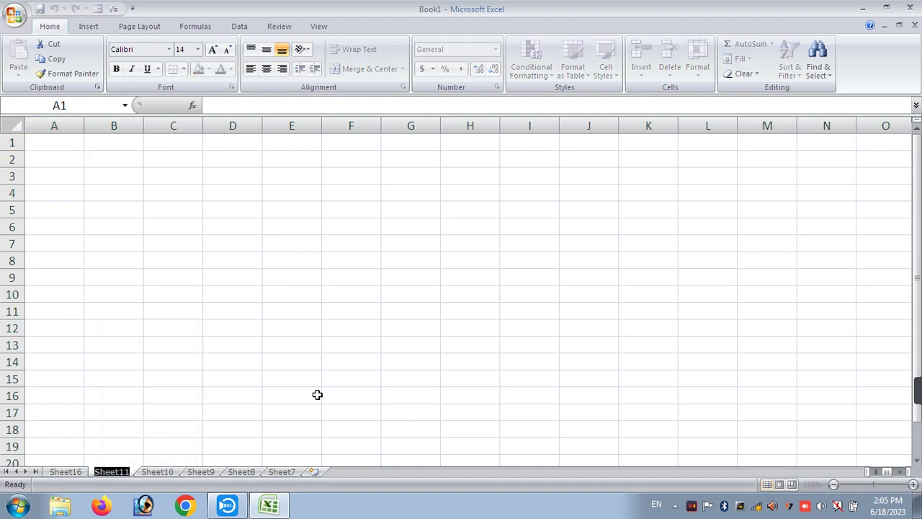
text(STUD)
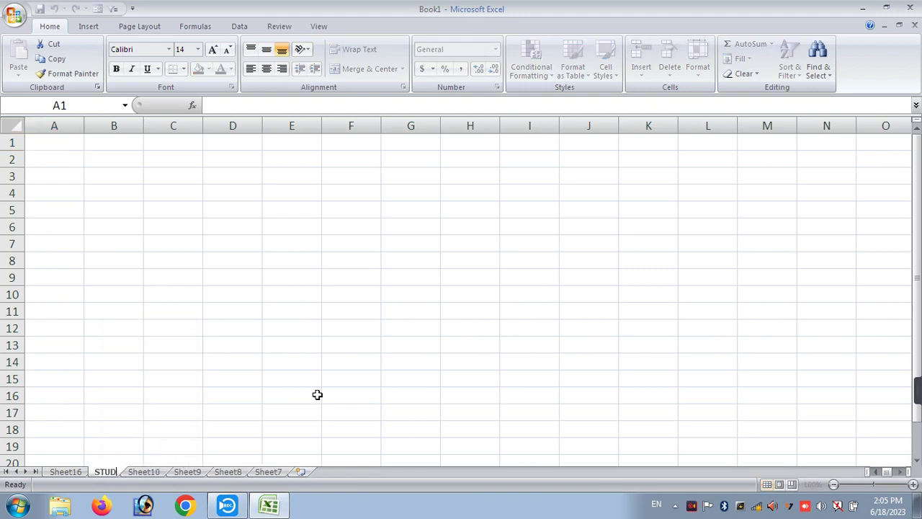
text(DENT RECORD)
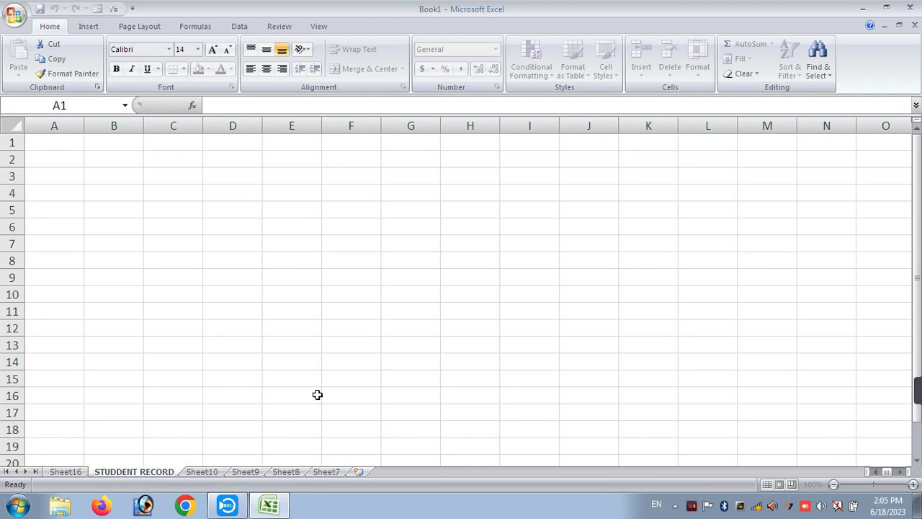
click(279, 427)
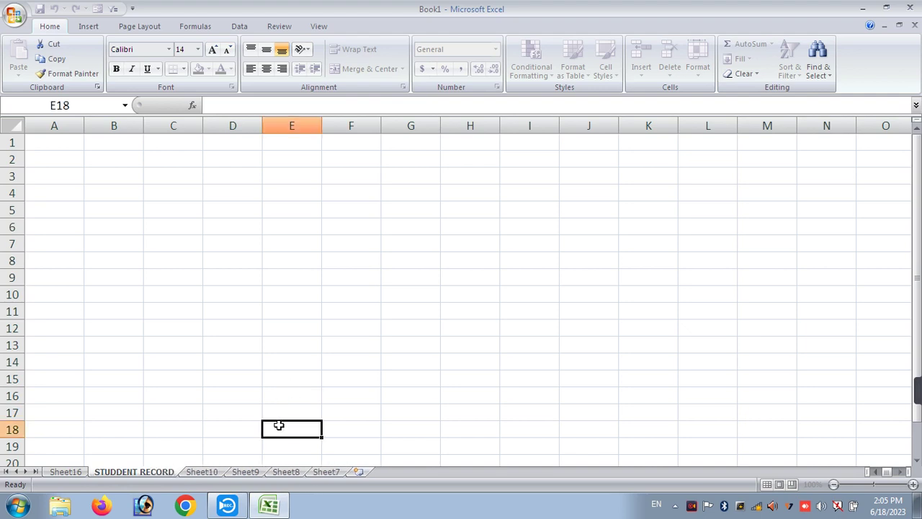
double_click(128, 470)
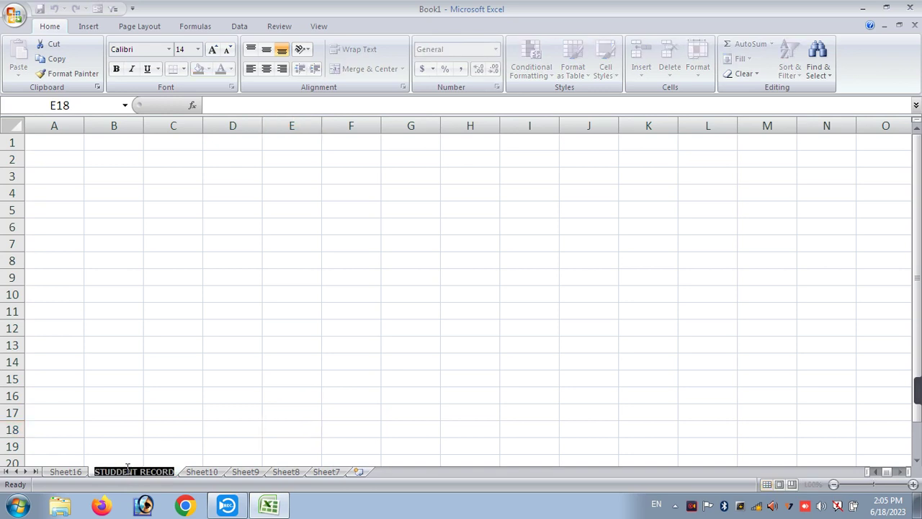
text(STUDENT RECORD)
key(Return)
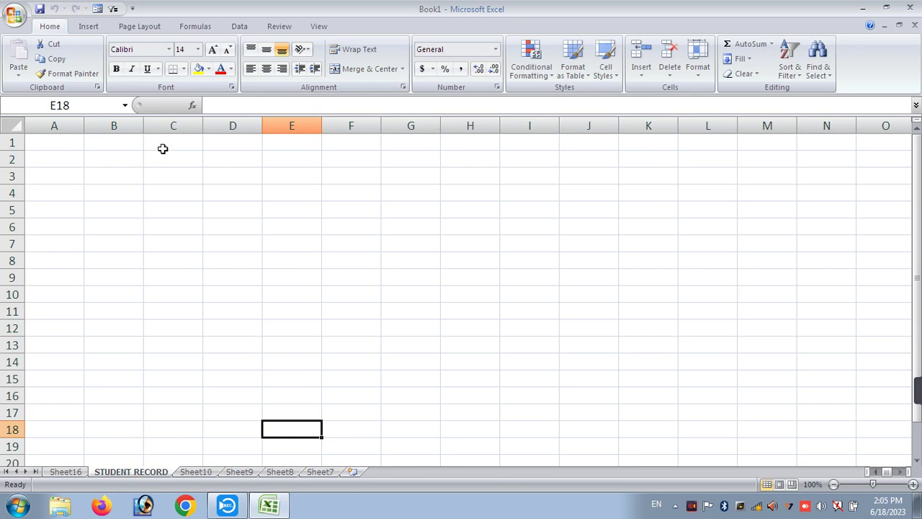
- Move STUDENT RECORD before Sheet8 via Move or Copy, then drag it to the first position
right_click(105, 472)
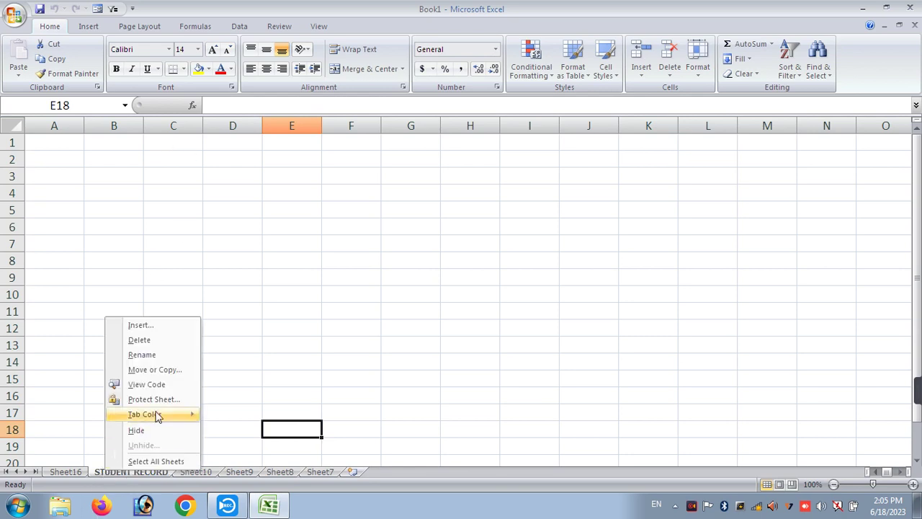
click(154, 372)
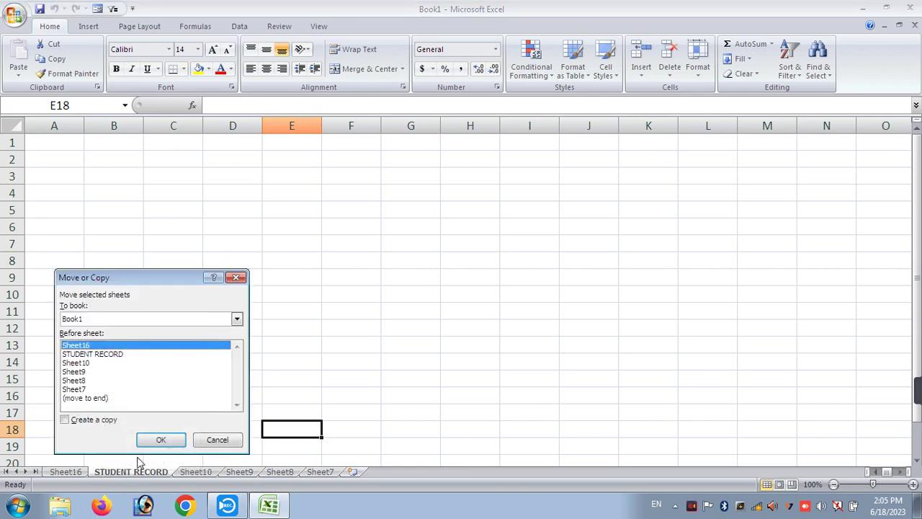
click(78, 379)
click(160, 440)
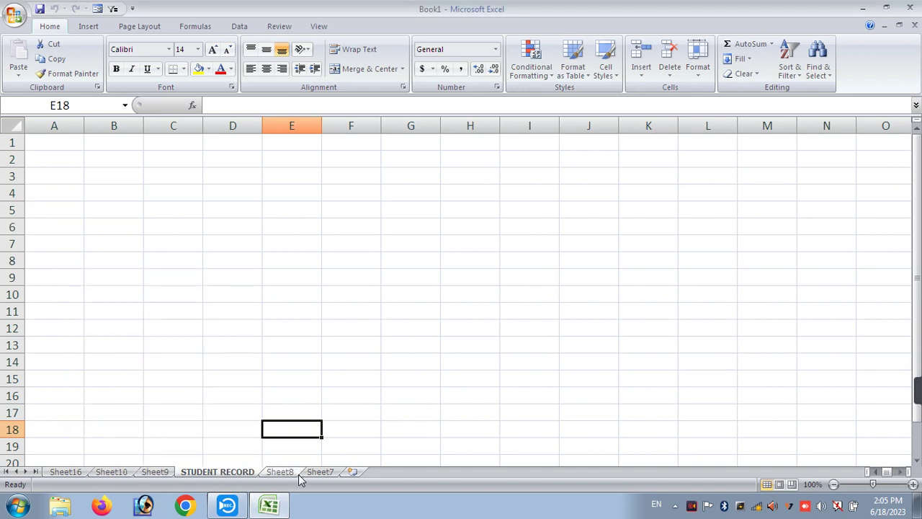
drag(240, 477, 323, 476)
drag(248, 475, 74, 478)
- Protect the STUDENT RECORD sheet with a password and verify its cells can't be edited
right_click(79, 476)
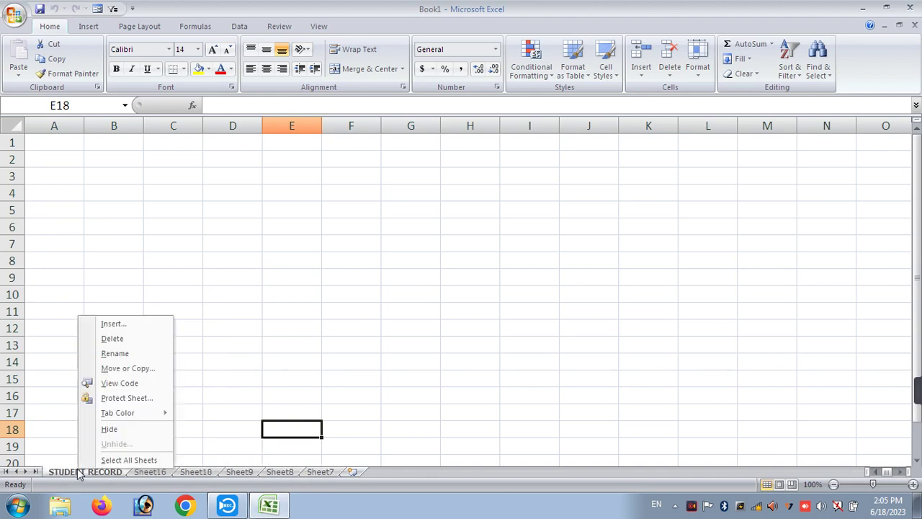
click(134, 401)
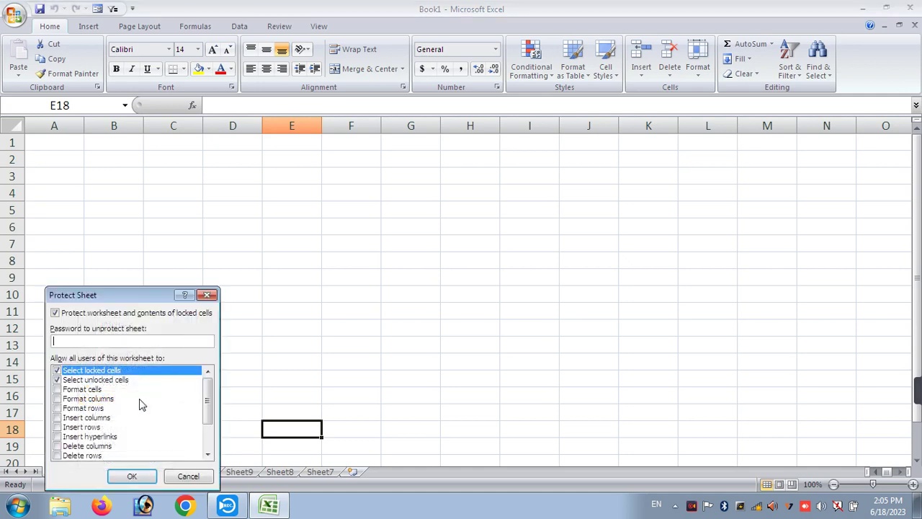
text(1)
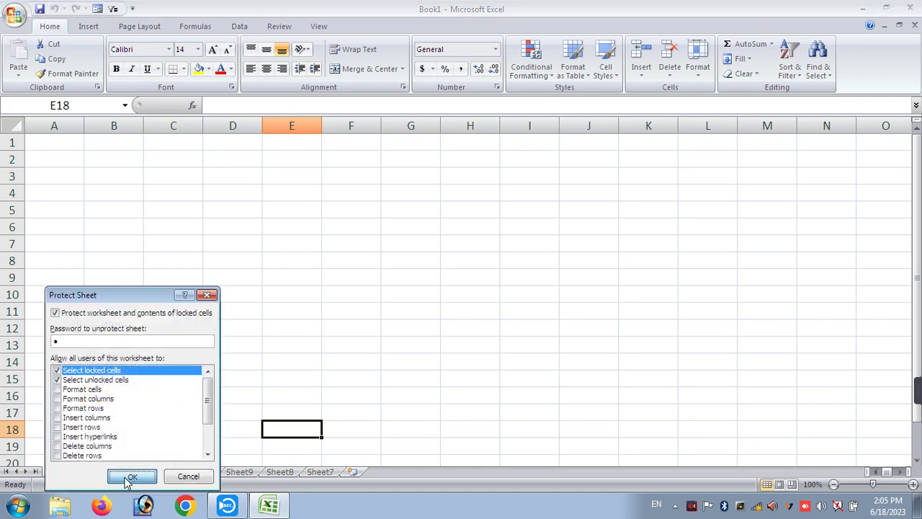
click(132, 475)
text(1)
click(133, 440)
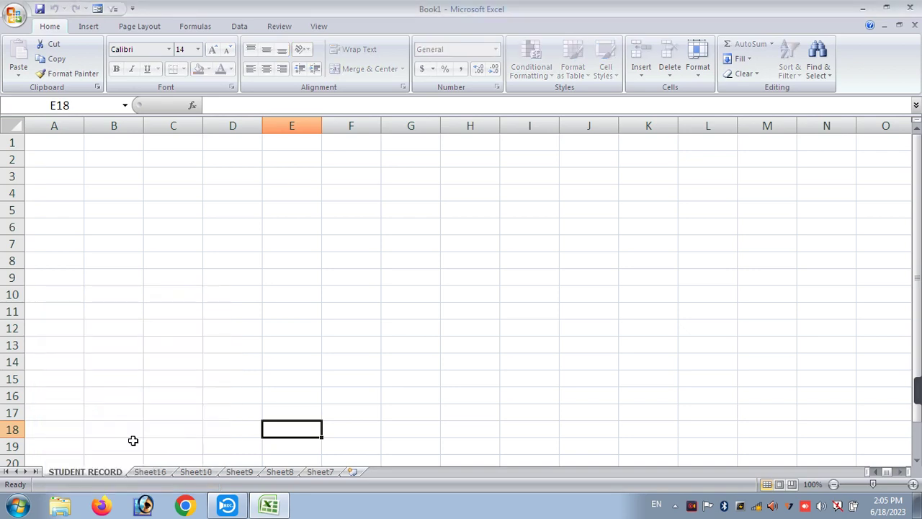
click(120, 221)
double_click(121, 227)
click(121, 227)
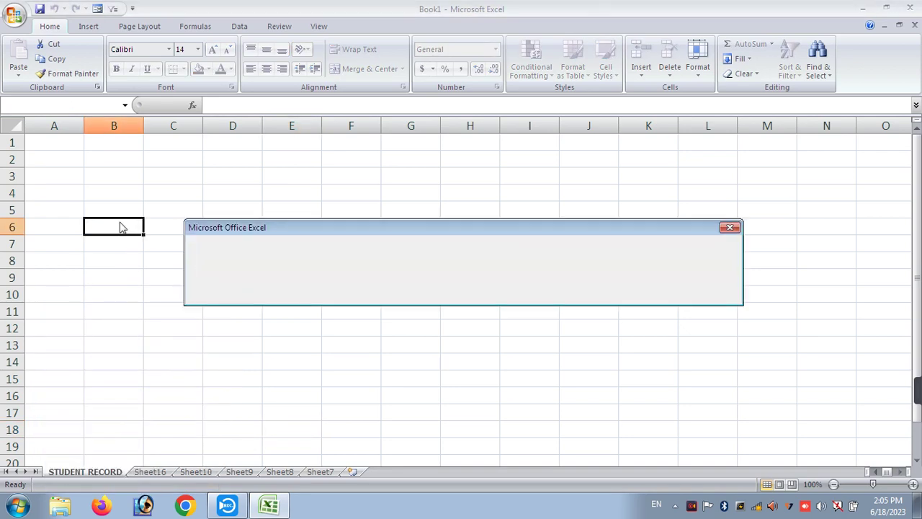
key(Return)
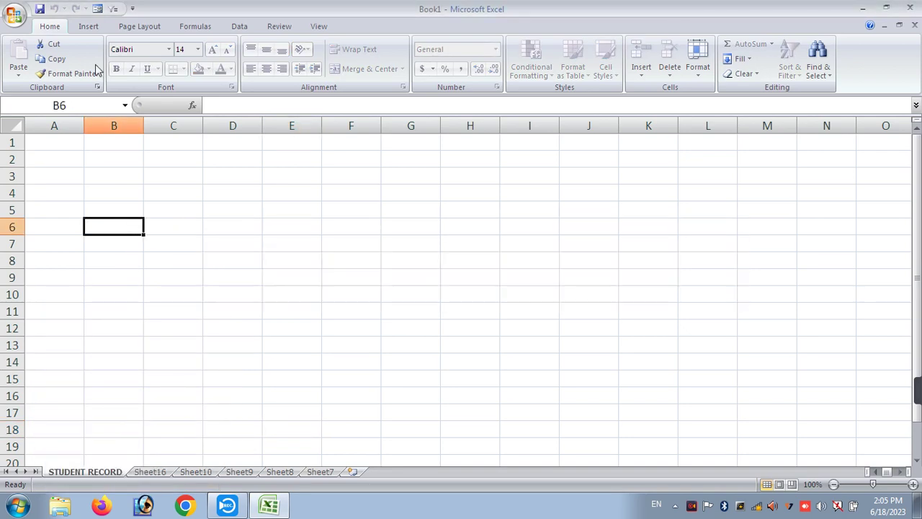
- Enter DSAFGSD, SDGFDS, GD and GDSGFDG in Sheet16 from C10 downward, then return to STUDENT RECORD
click(153, 472)
click(197, 290)
text(DSAFGSD)
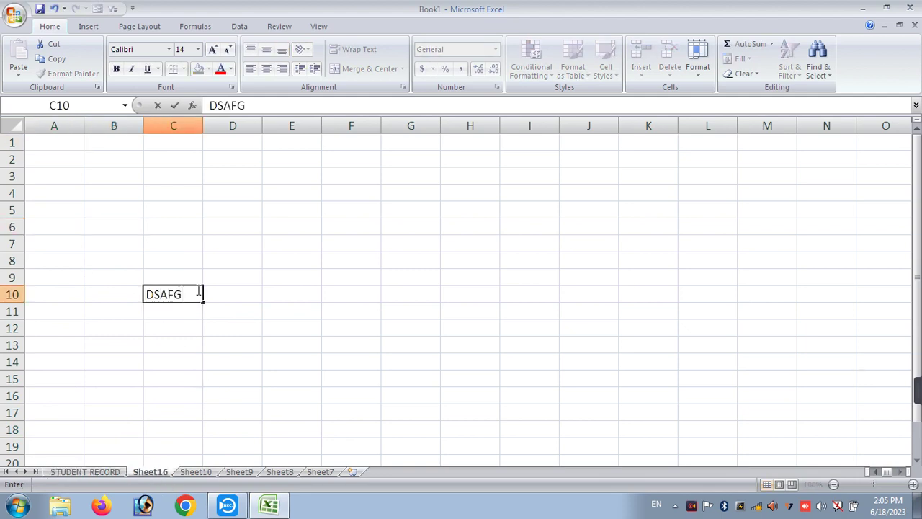
key(Return)
text(SDGFDS)
key(Return)
text(GD)
key(Return)
text(GDSG)
key(Return)
text(FDG)
key(Return)
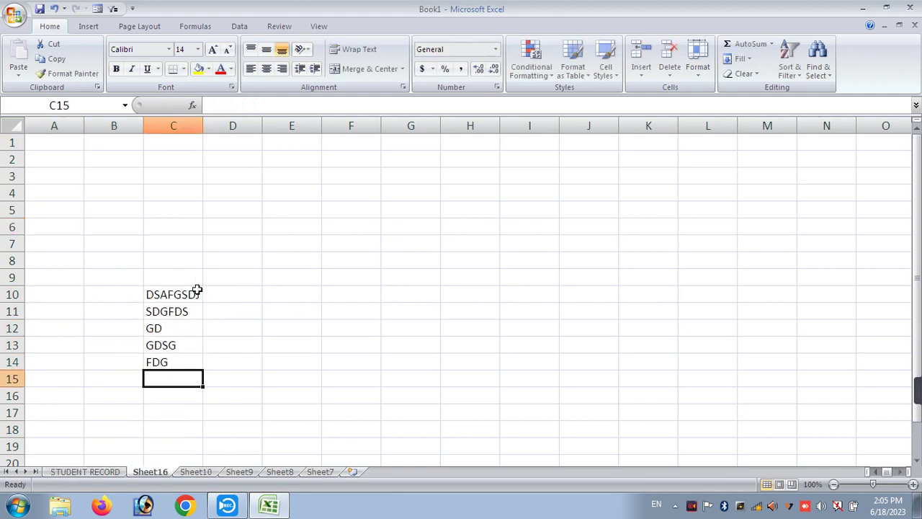
click(110, 472)
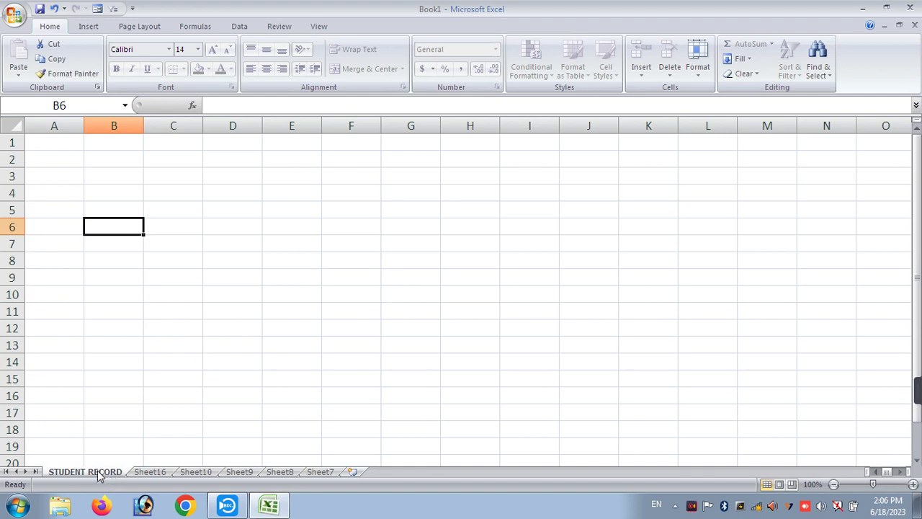
- Remove the password protection from the STUDENT RECORD sheet
right_click(99, 475)
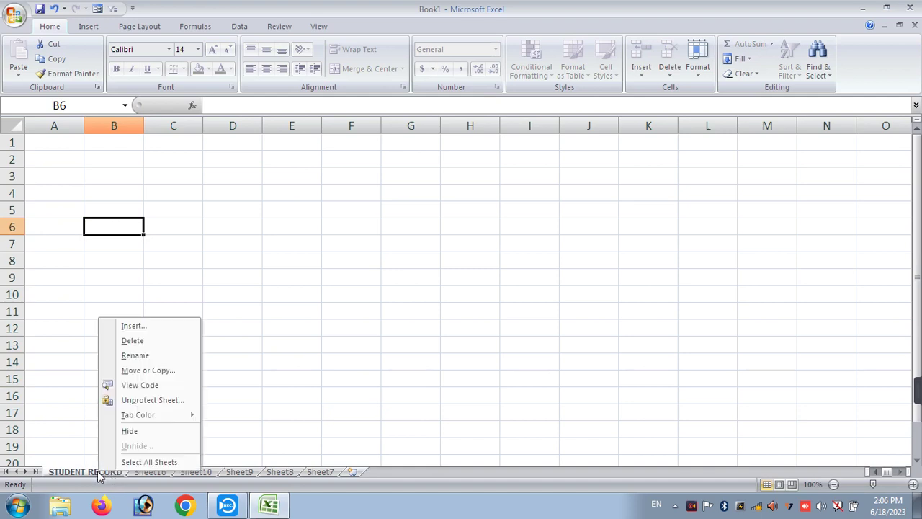
click(131, 405)
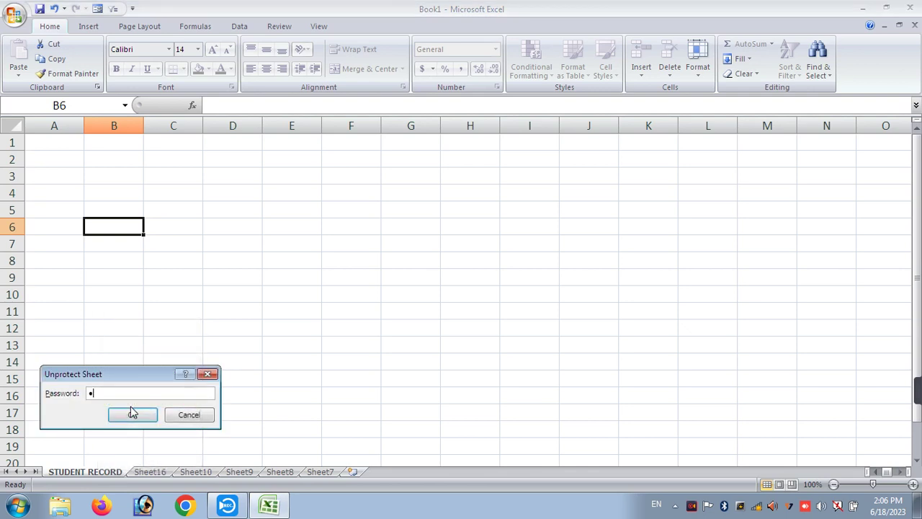
click(134, 416)
- Enter VBJKVDS, GDGDFG and DF in cells C13 to C15 of STUDENT RECORD
click(182, 344)
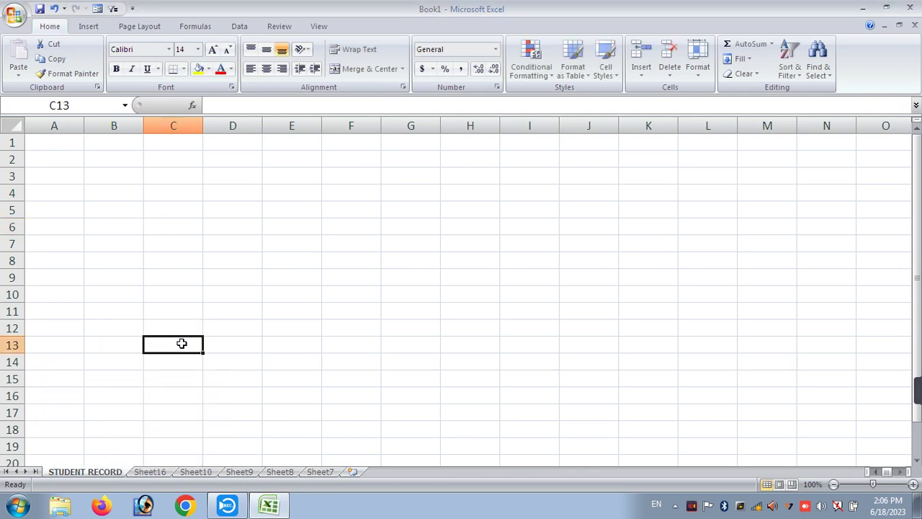
text(VBJKVDS)
key(Return)
text(GDG)
key(Return)
text(DFG)
key(Return)
text(DF)
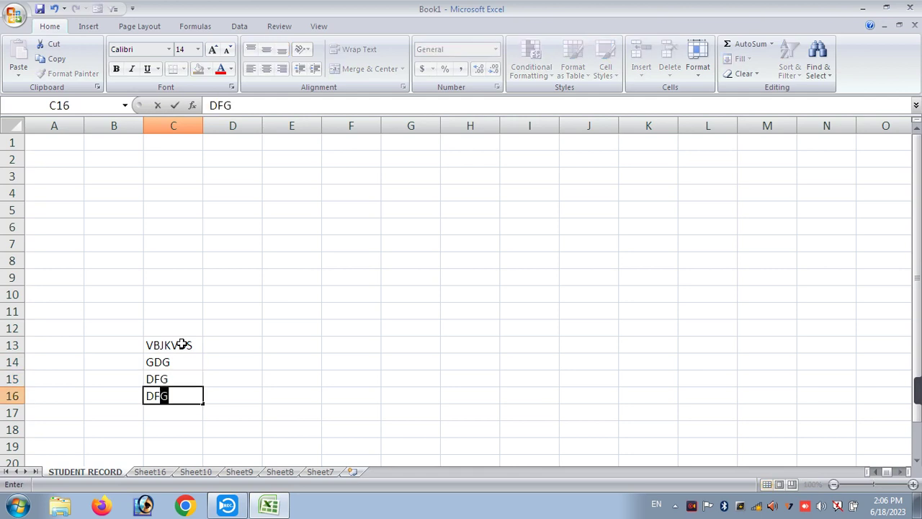
key(Return)
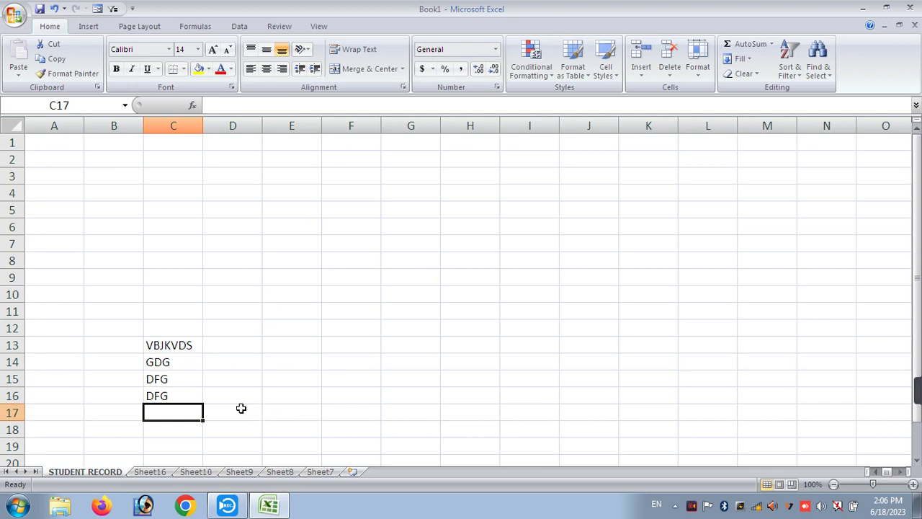
- Colour the STUDENT RECORD tab red and the Sheet16 tab green
right_click(66, 476)
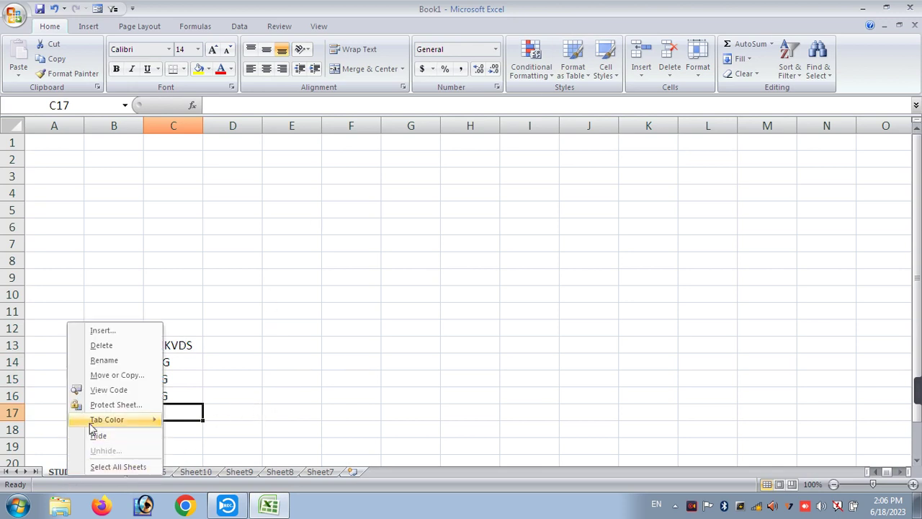
mouse_move(94, 427)
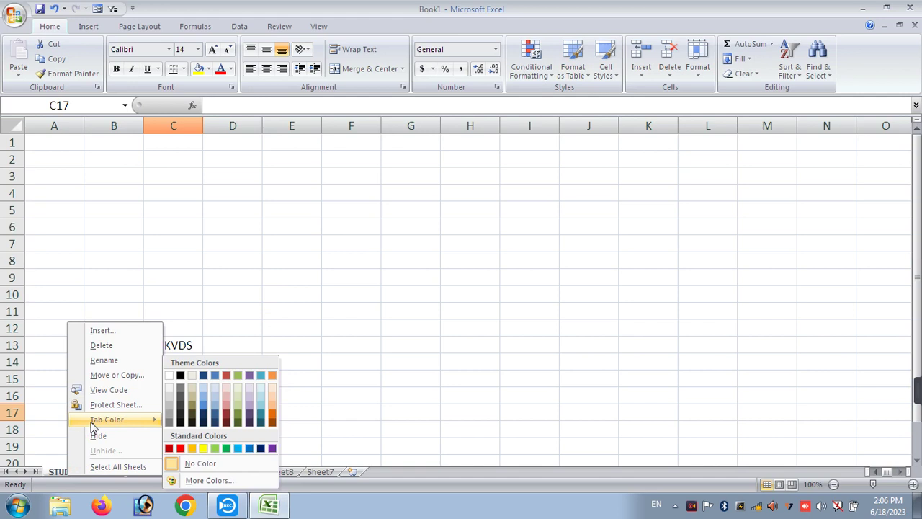
click(169, 449)
click(150, 472)
right_click(153, 472)
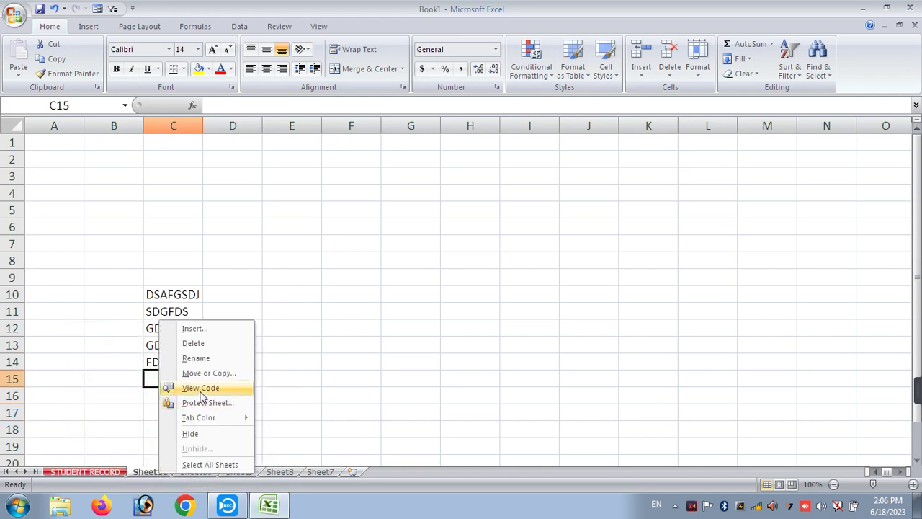
mouse_move(199, 422)
click(308, 447)
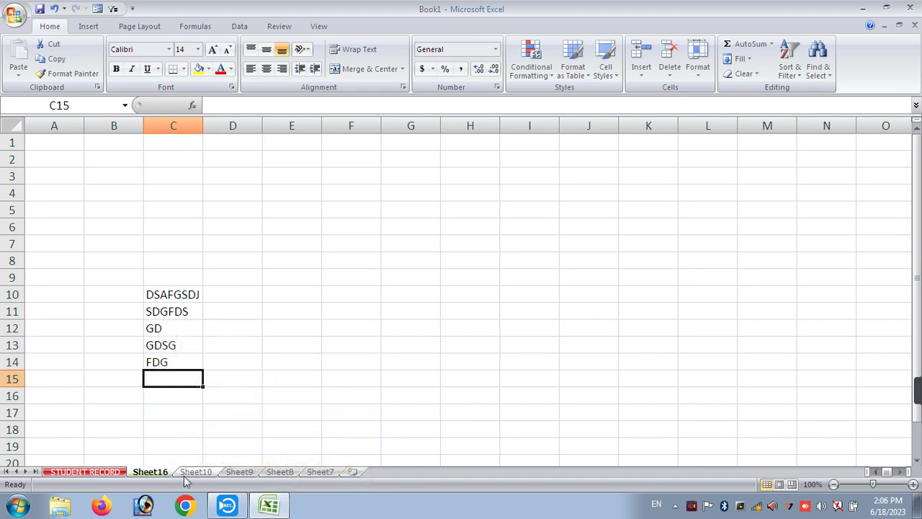
- Colour the Sheet10 tab light blue and the Sheet9 tab dark blue, then view Sheet8
click(193, 472)
right_click(193, 472)
mouse_move(278, 417)
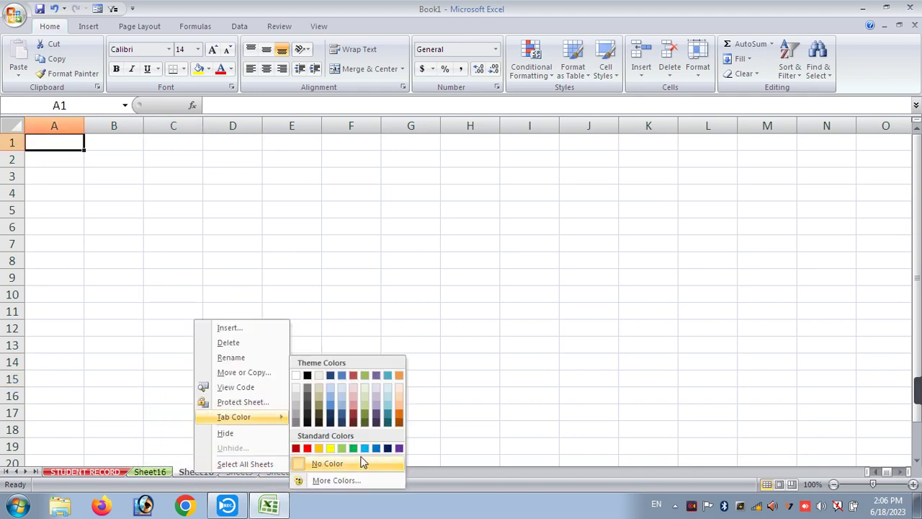
click(376, 448)
click(240, 472)
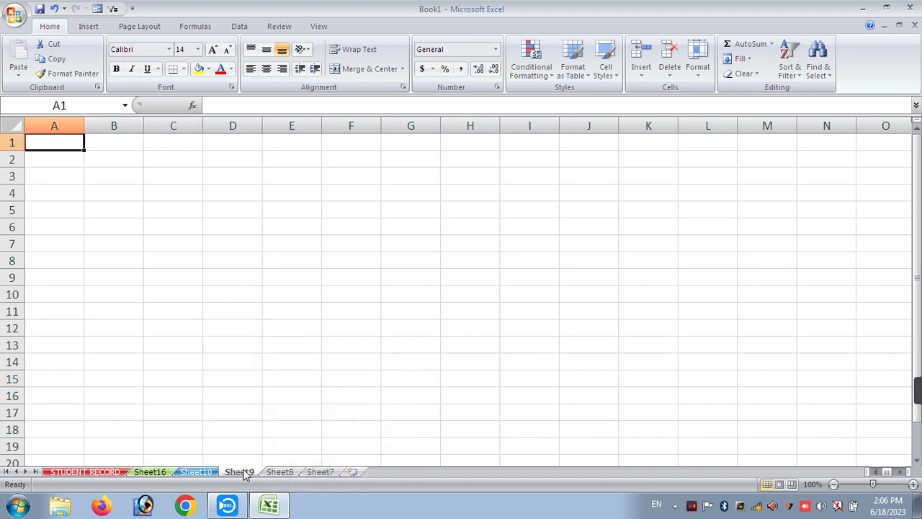
right_click(244, 472)
mouse_move(324, 417)
click(428, 447)
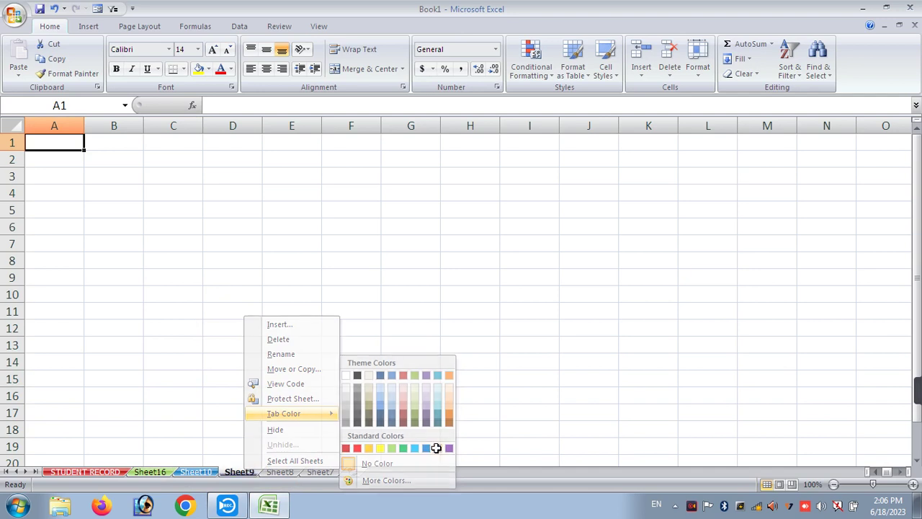
click(469, 358)
click(266, 418)
click(278, 472)
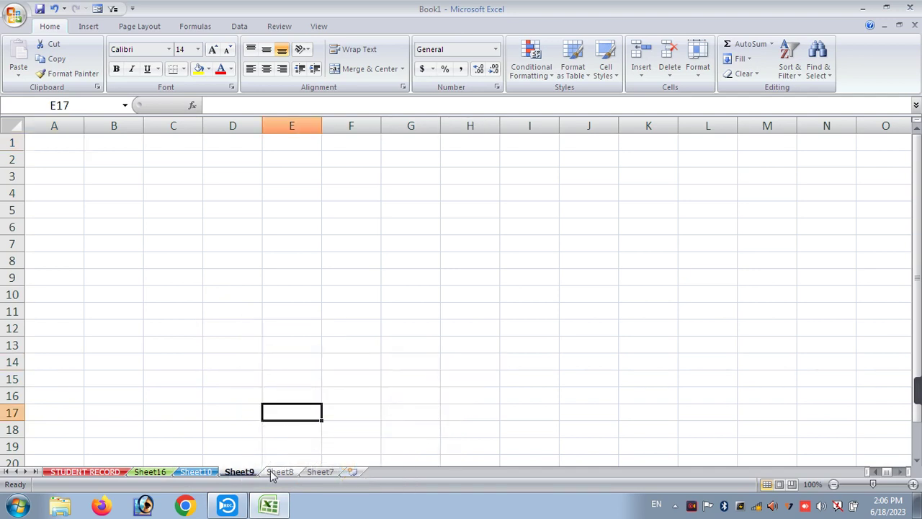
click(328, 443)
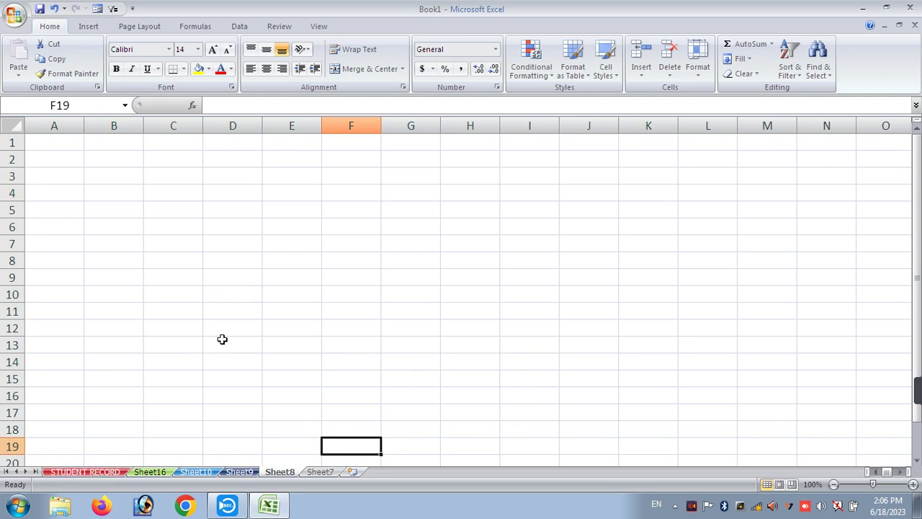
- Hide the STUDENT RECORD sheet and look through the remaining sheets
right_click(281, 472)
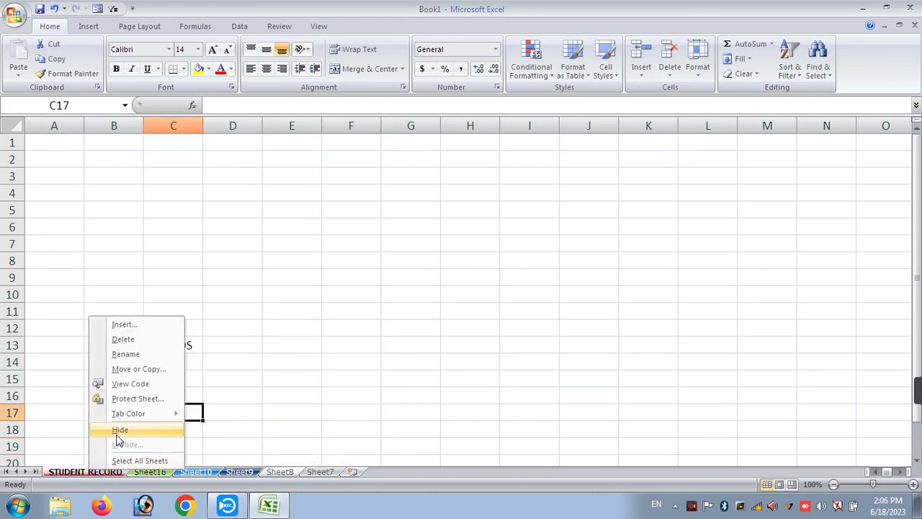
click(120, 430)
click(241, 398)
click(301, 410)
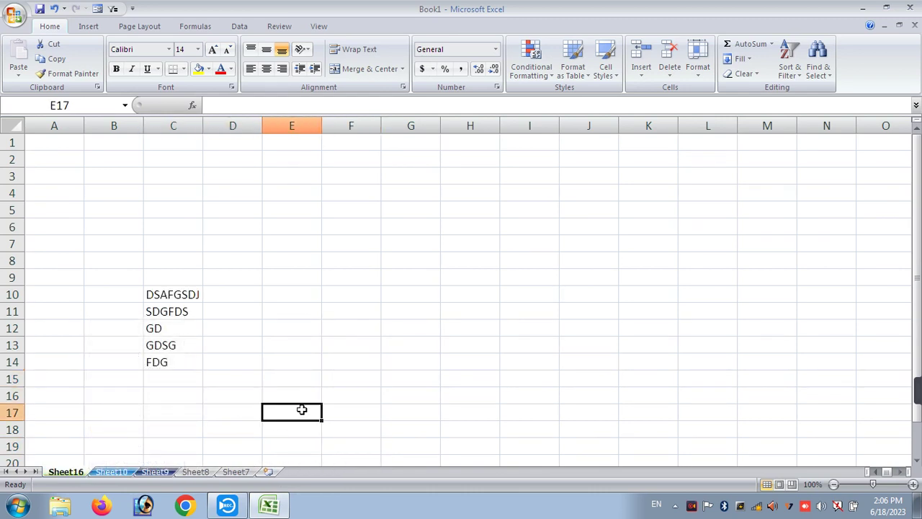
click(115, 472)
click(66, 472)
click(112, 472)
click(154, 472)
click(200, 472)
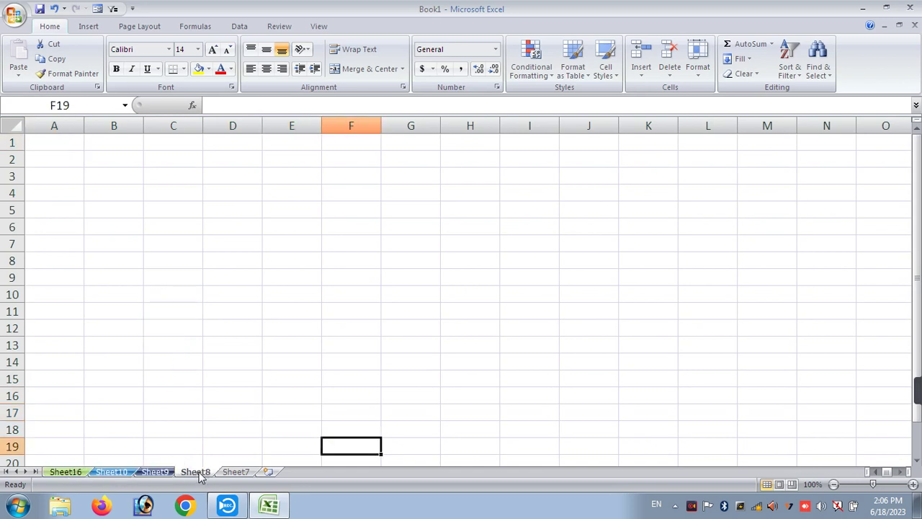
- Unhide STUDENT RECORD from the hidden-sheets list so it shows again
right_click(198, 472)
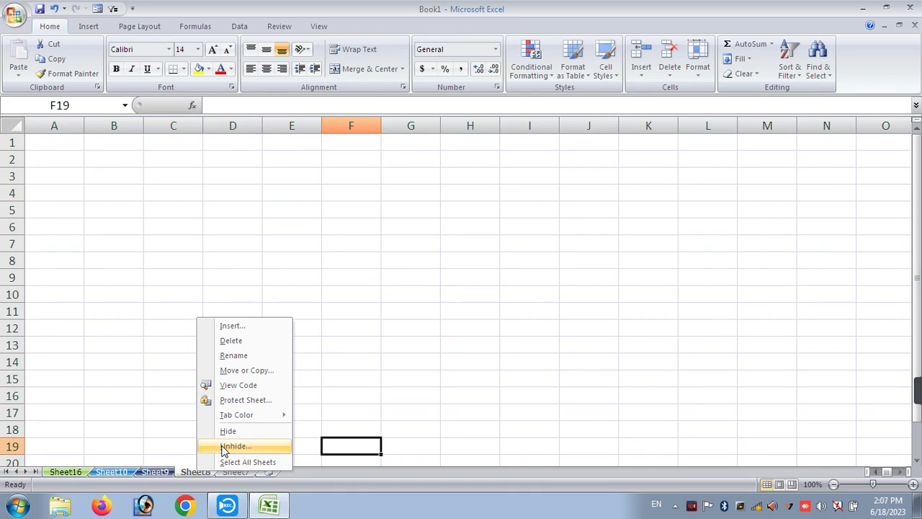
click(225, 447)
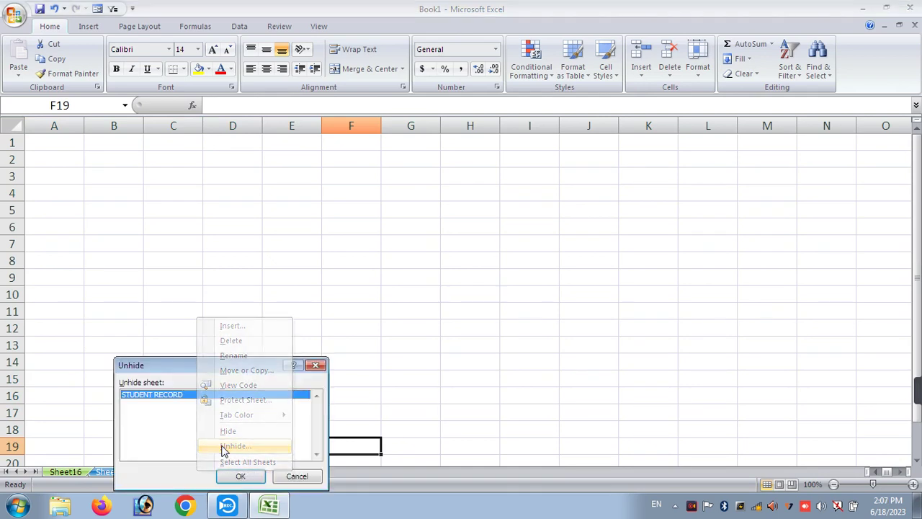
click(233, 480)
click(88, 379)
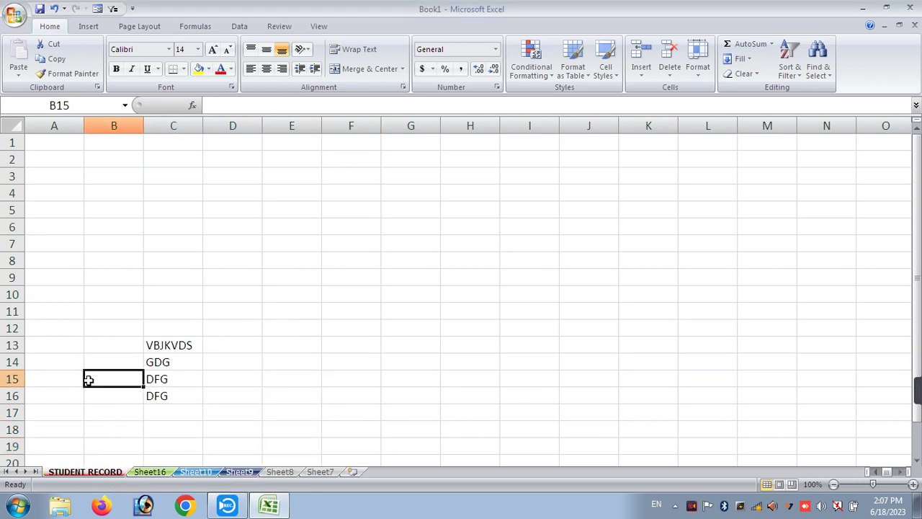
- Group every sheet with Select All Sheets, ungroup via Sheet7, then open Sheet9
right_click(110, 473)
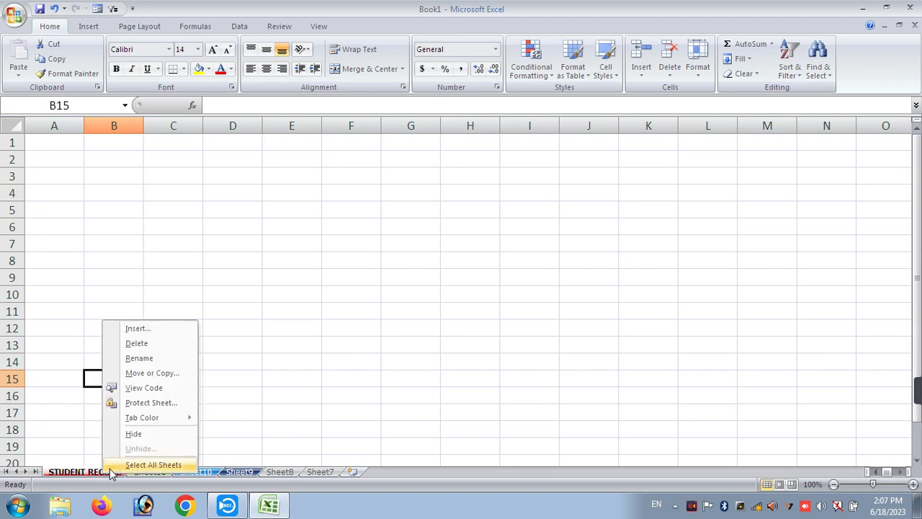
click(151, 467)
click(310, 475)
click(230, 472)
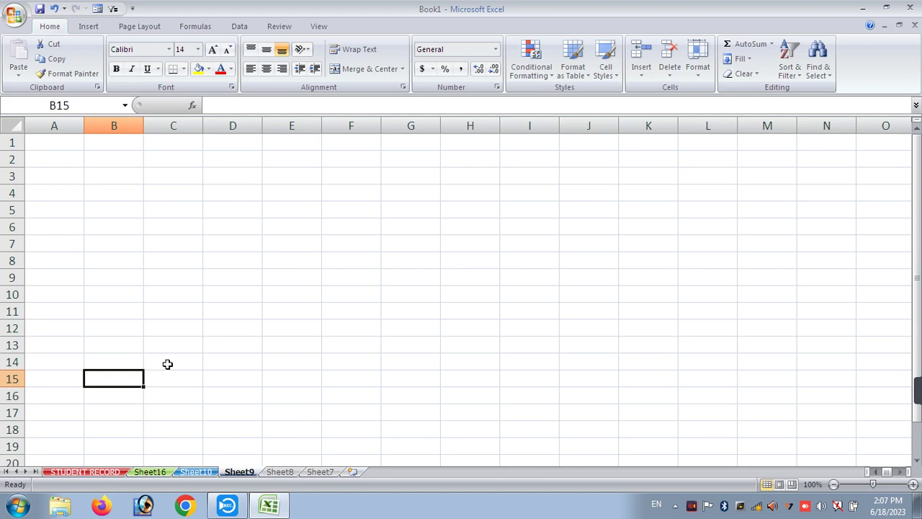
- Enter the numbers 23, 36, 25 and 36 down cells C1:C4
click(189, 146)
text(23)
key(Return)
text(3)
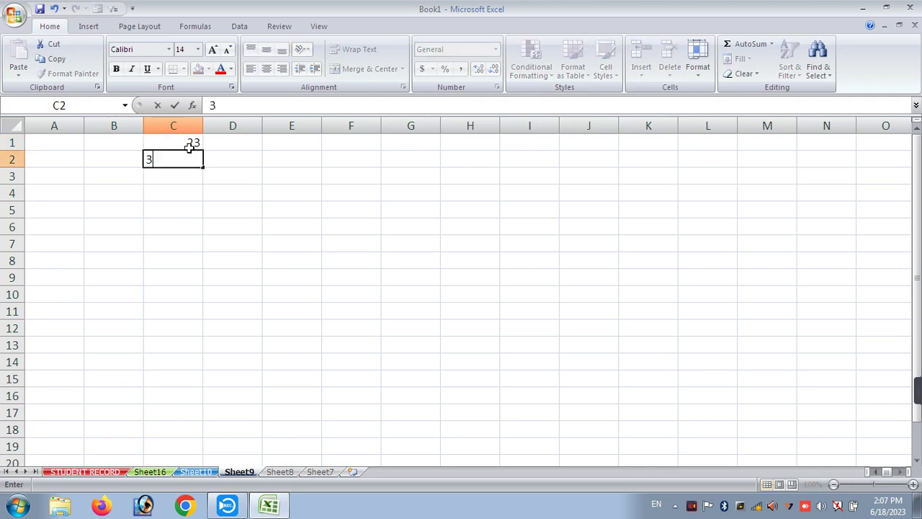
text(6)
key(Return)
text(25)
key(Return)
text(36)
key(Return)
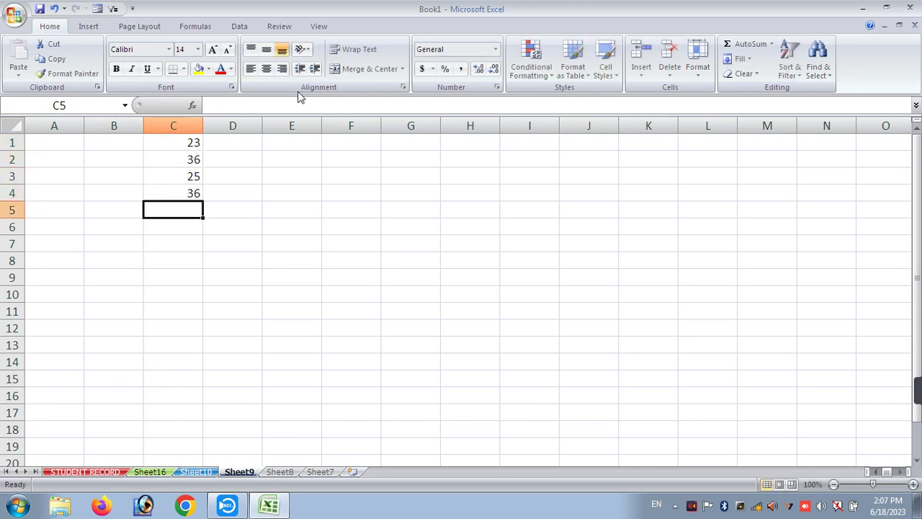
- Total C1:C4 in C5 with =SUM(C1:C4) and check the figures
text(=)
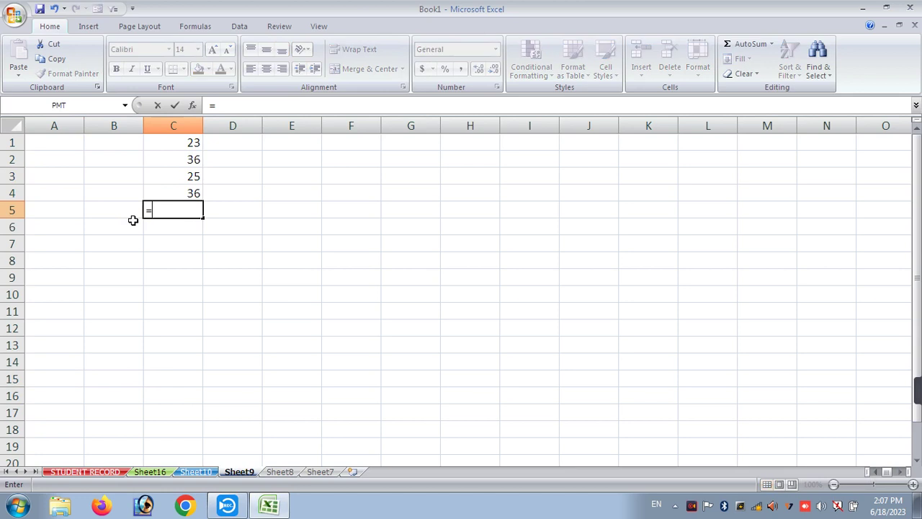
text(SUM()
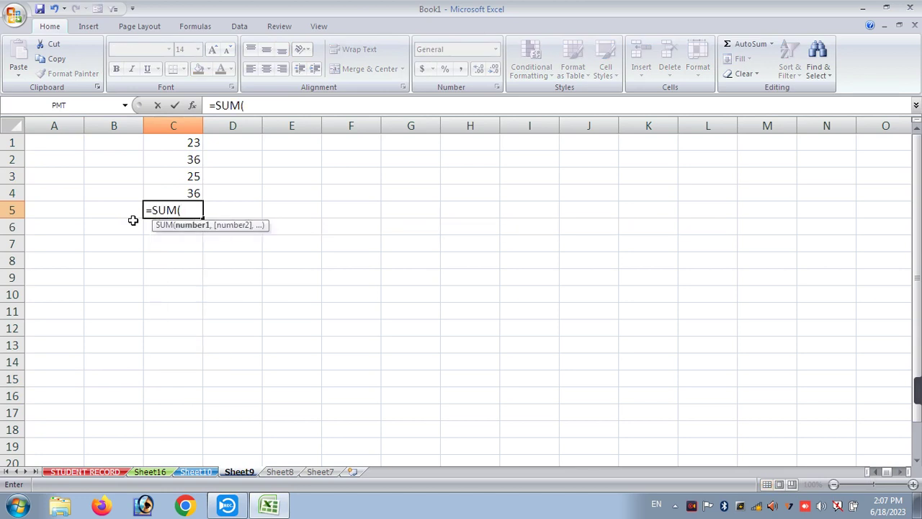
drag(181, 138, 178, 190)
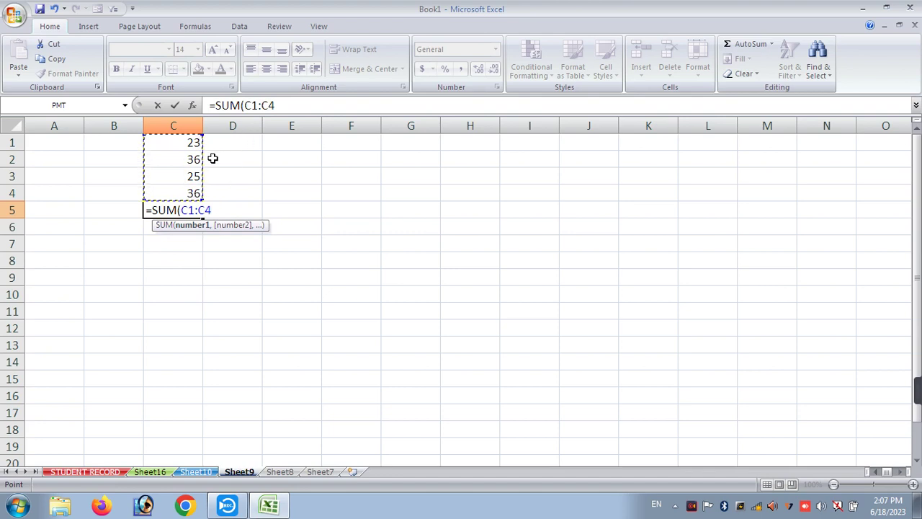
text())
key(Return)
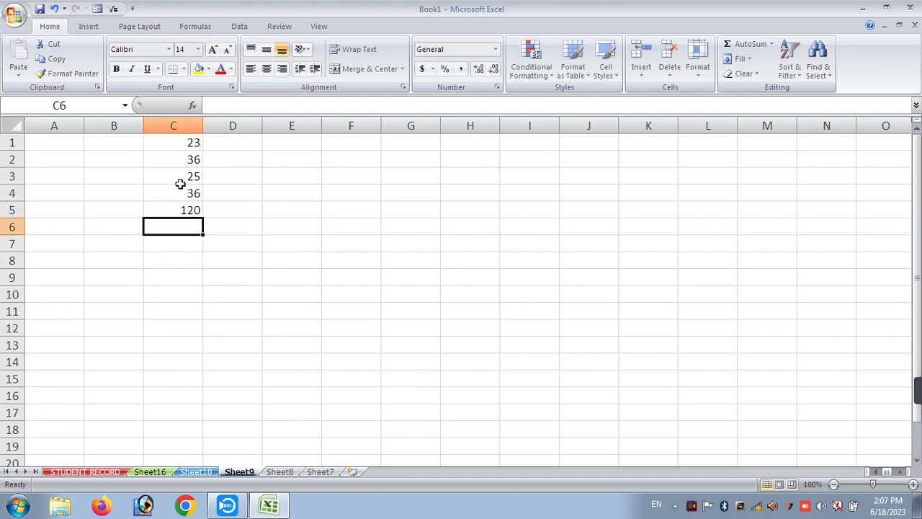
drag(181, 142, 178, 208)
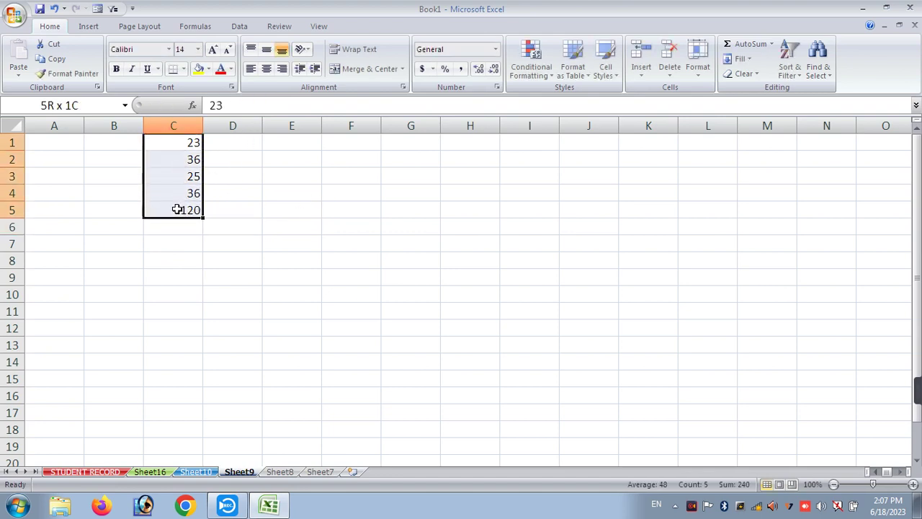
click(274, 209)
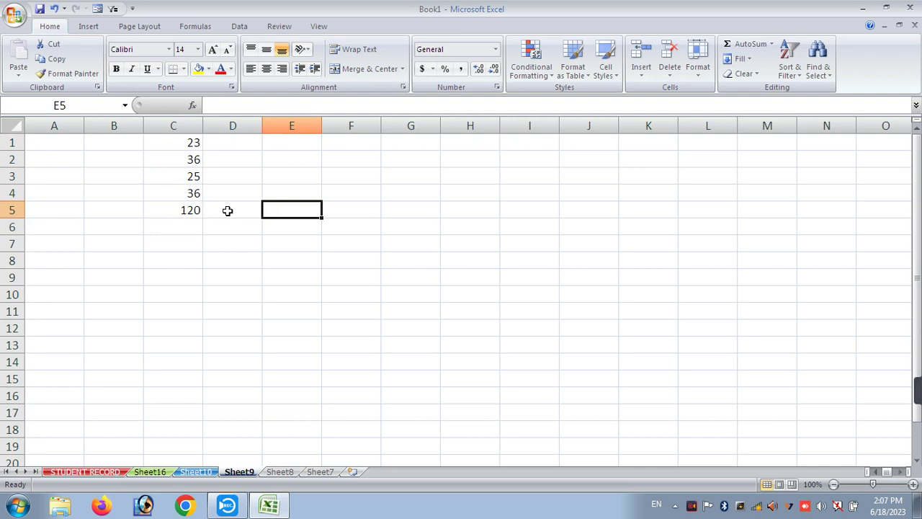
click(220, 210)
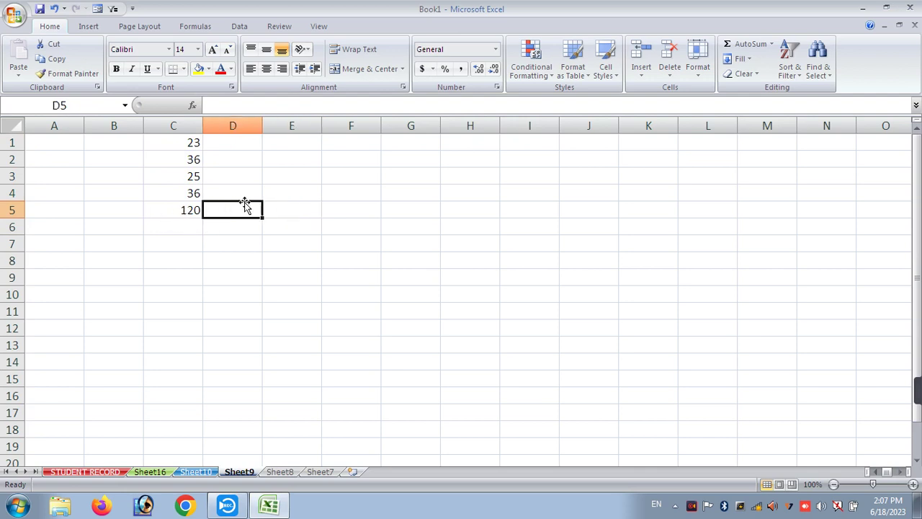
click(185, 210)
key(Delete)
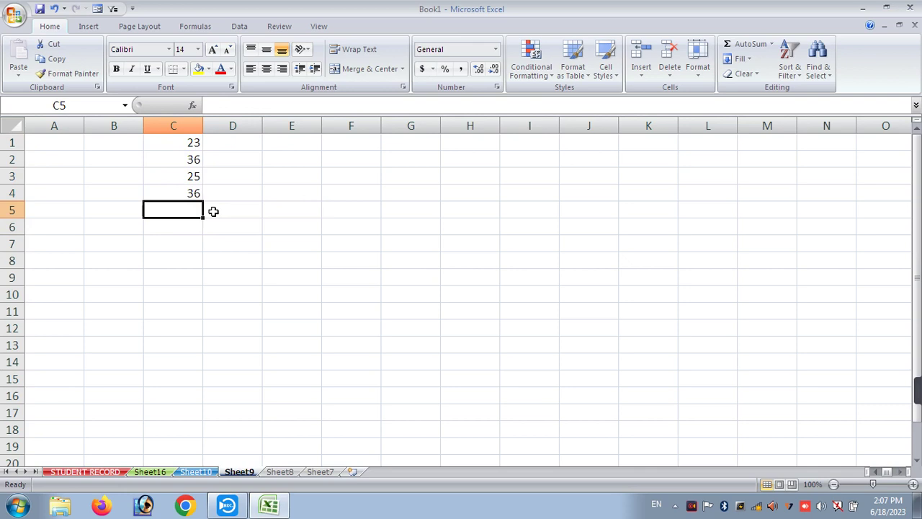
click(748, 45)
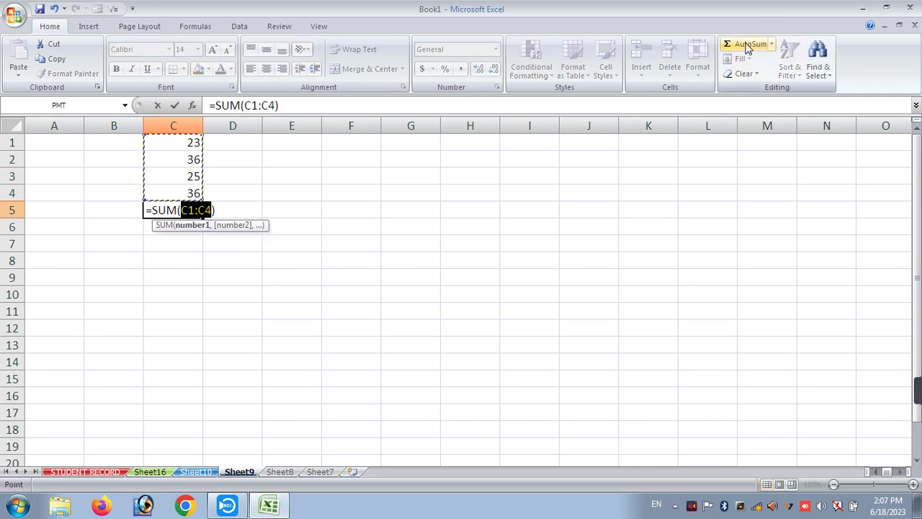
key(Return)
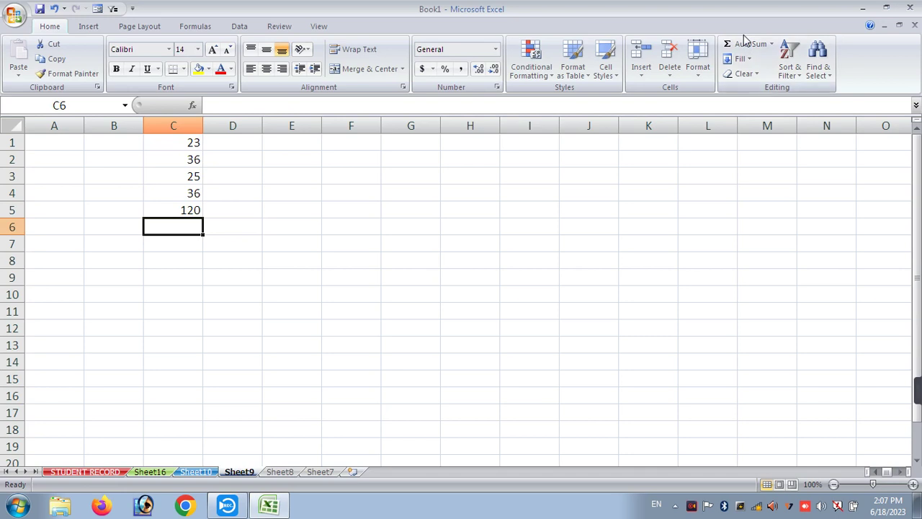
key(Up)
key(Delete)
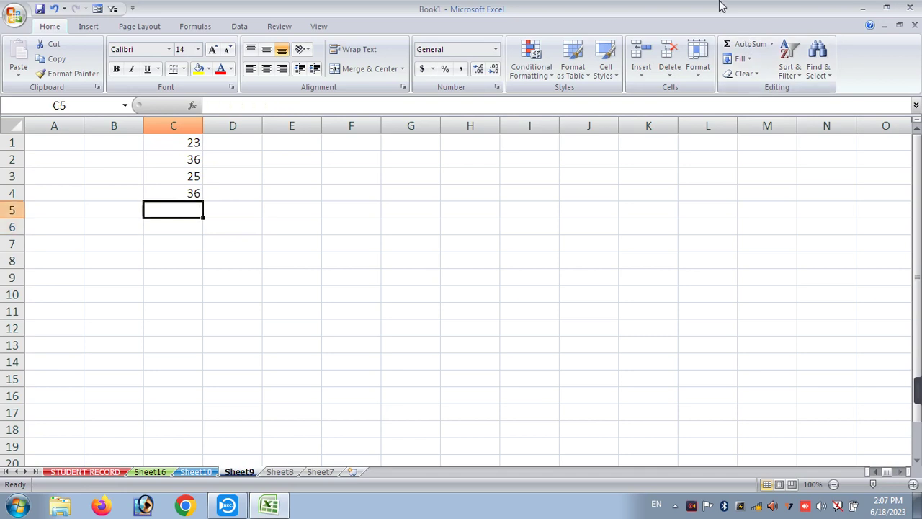
key(alt+equal)
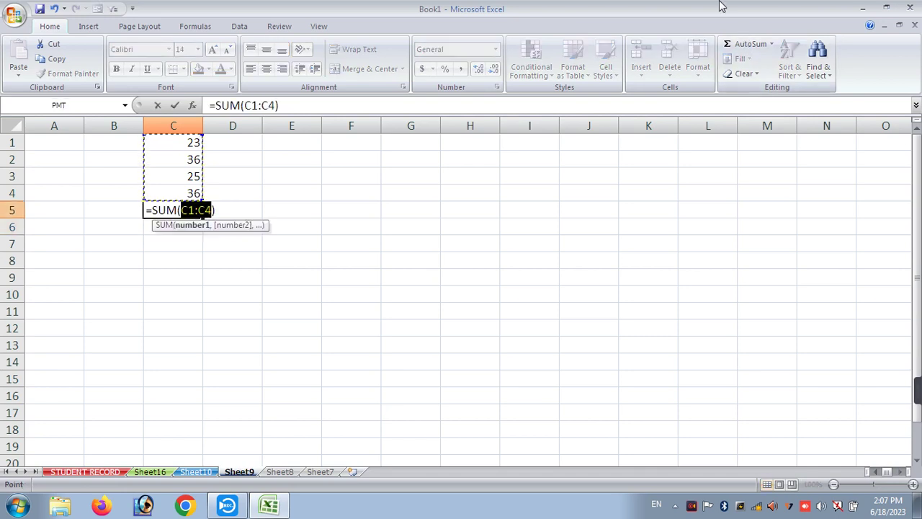
key(Return)
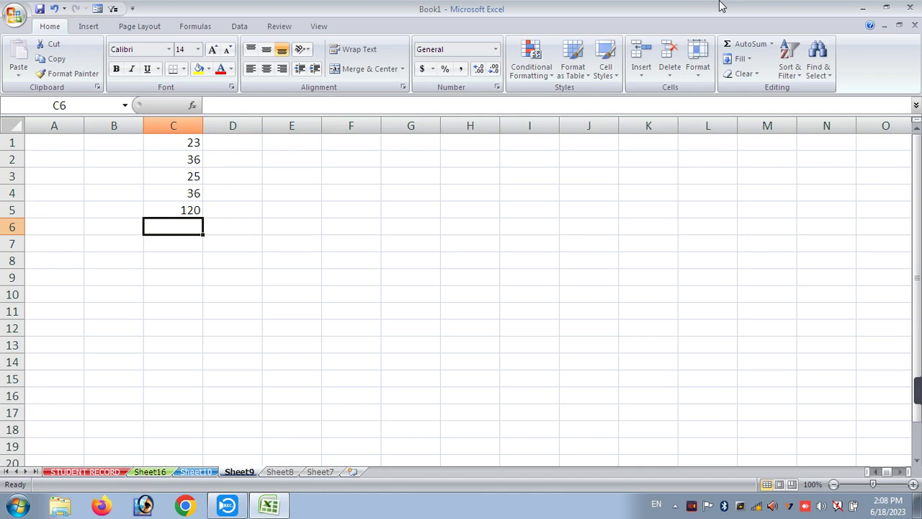
- Restore the workbook window from full screen, cancelling a stray X typed in C6
key(alt+space)
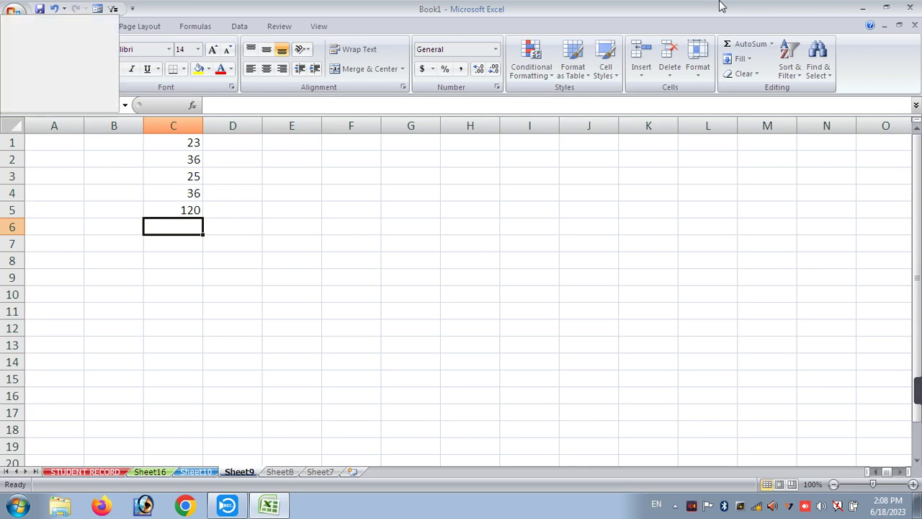
key(r)
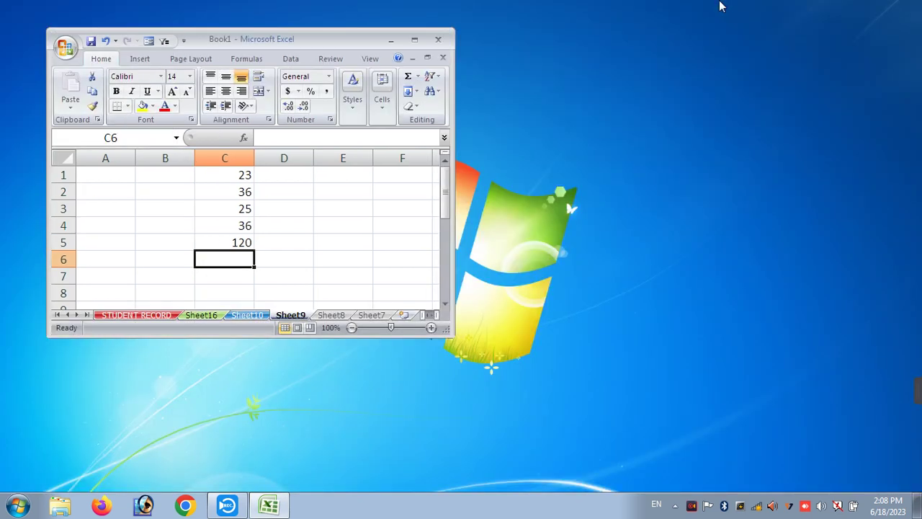
text(X)
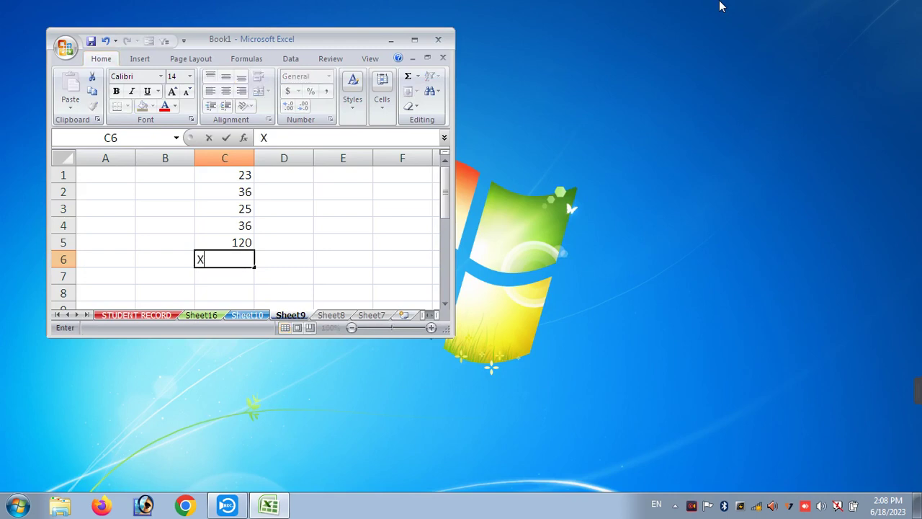
key(Escape)
- Maximize the workbook window again, then minimize it to the taskbar
key(alt+space)
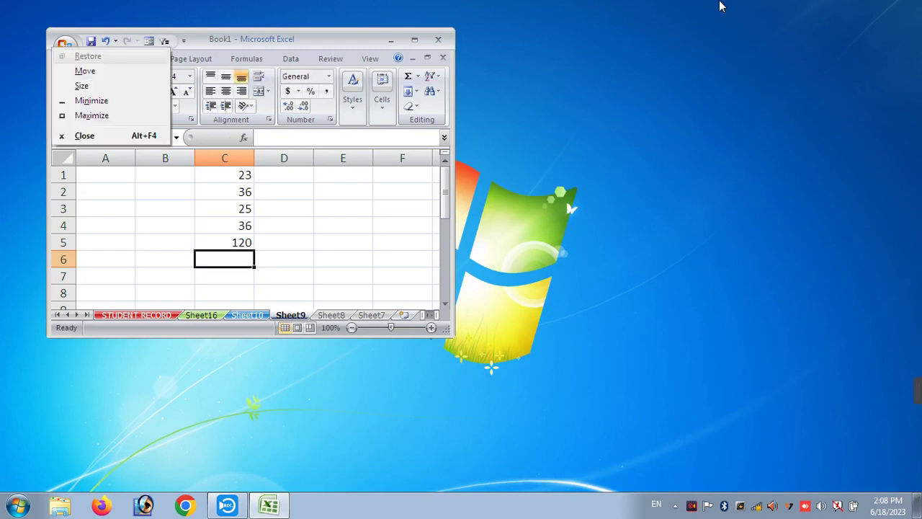
key(x)
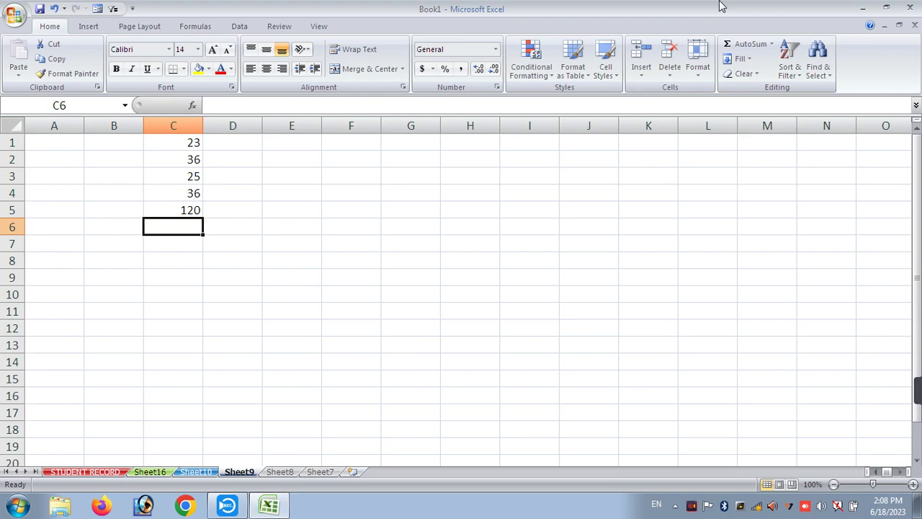
key(alt+space)
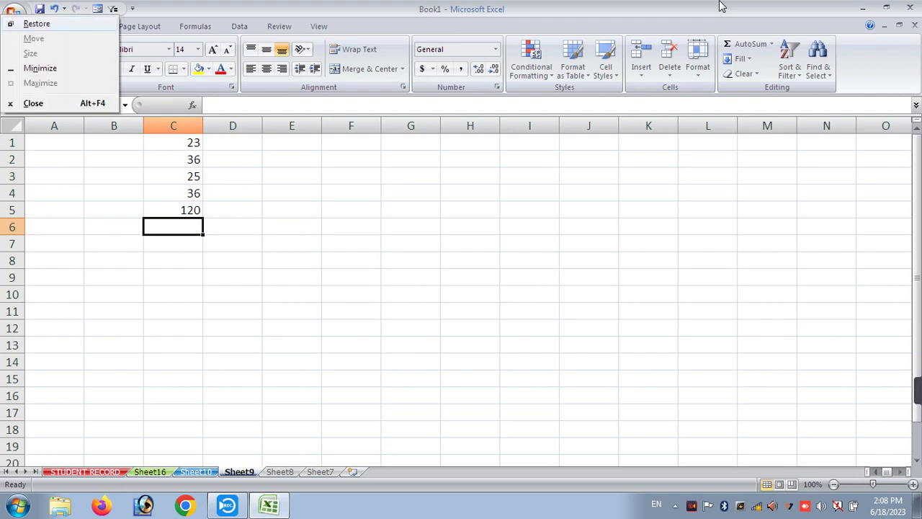
key(n)
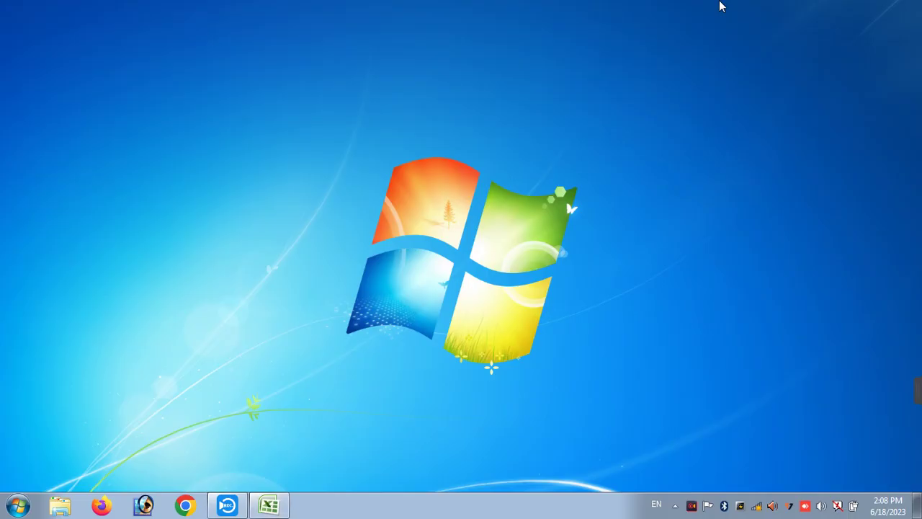
- Switch to the Capture Screen Recorder window, then back to the Book1 workbook
key(alt+Tab)
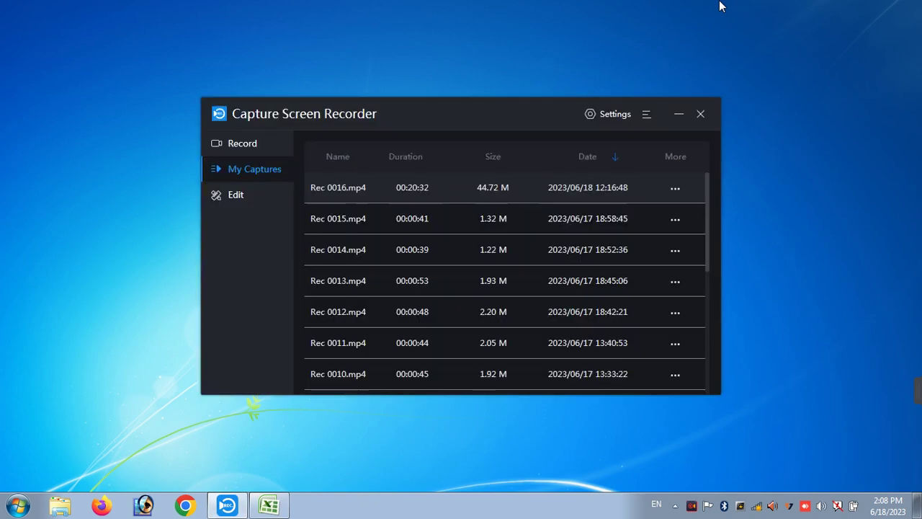
key(alt+Tab)
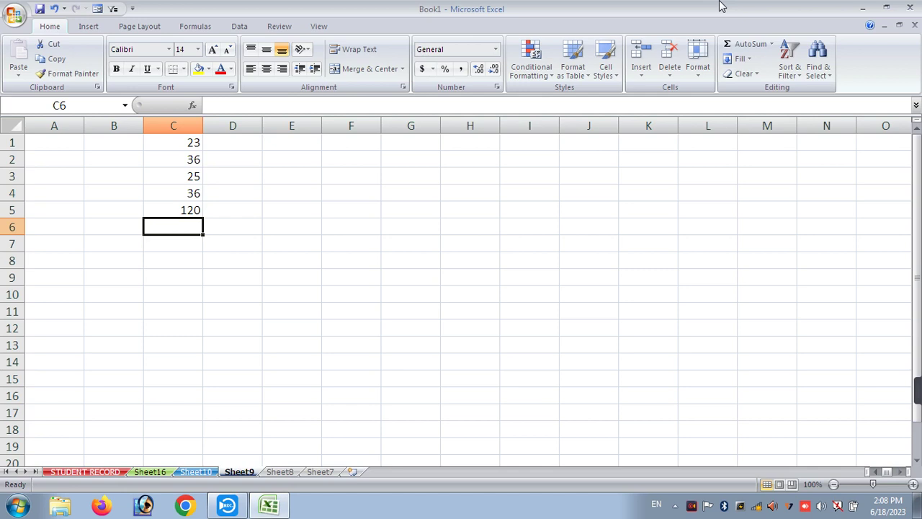
- Make C1:C5 bold, italic and underlined with red text on a yellow fill
key(alt+Tab)
key(alt+Tab)
click(185, 145)
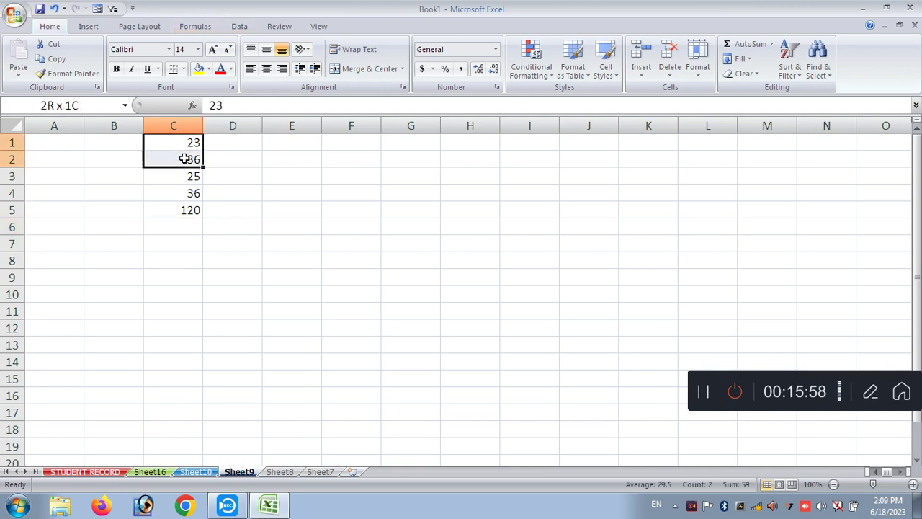
drag(184, 145, 184, 193)
click(189, 208)
drag(181, 144, 180, 210)
click(116, 68)
click(131, 68)
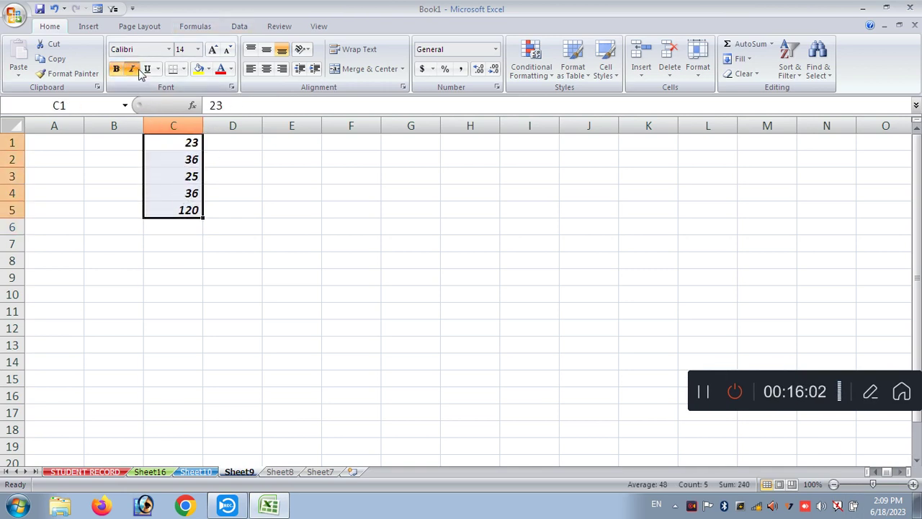
click(147, 69)
click(198, 68)
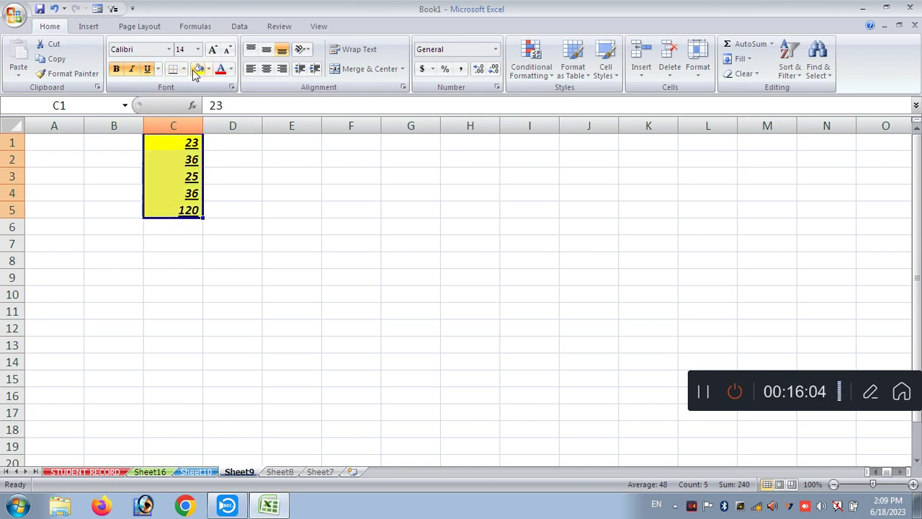
click(220, 69)
- Give C1:C5 All Borders and set the numbers to 20-point Algerian
click(214, 50)
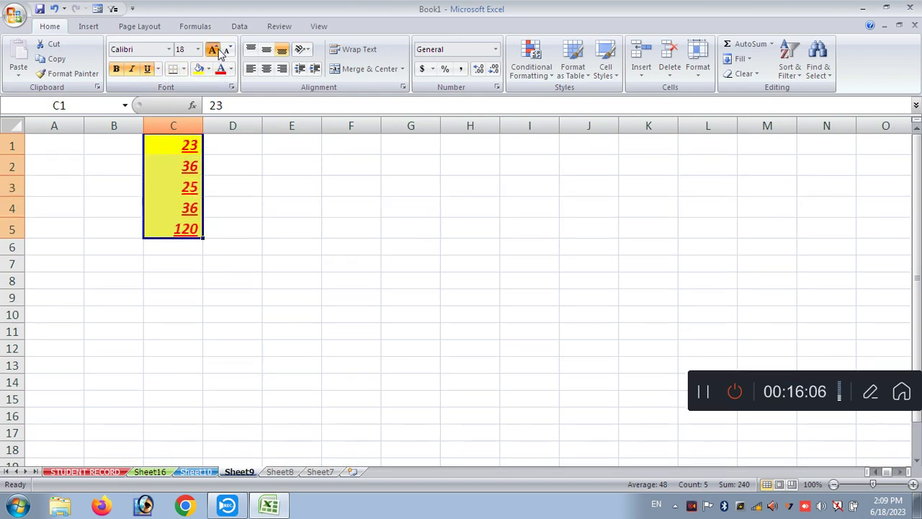
click(214, 50)
click(214, 50)
click(214, 50)
click(184, 69)
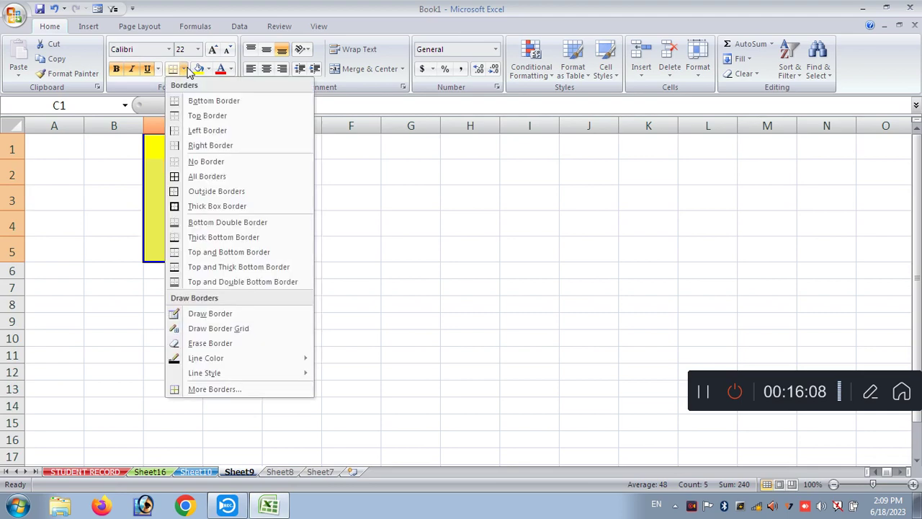
click(182, 177)
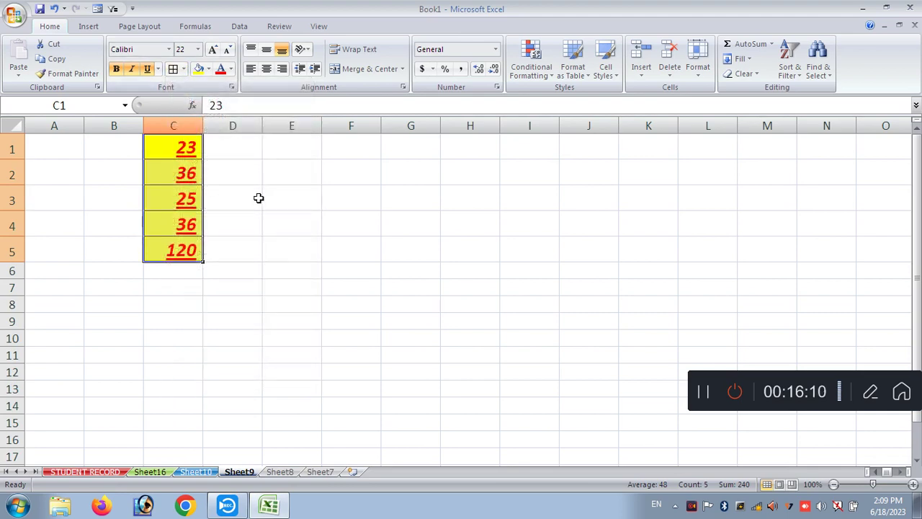
click(198, 49)
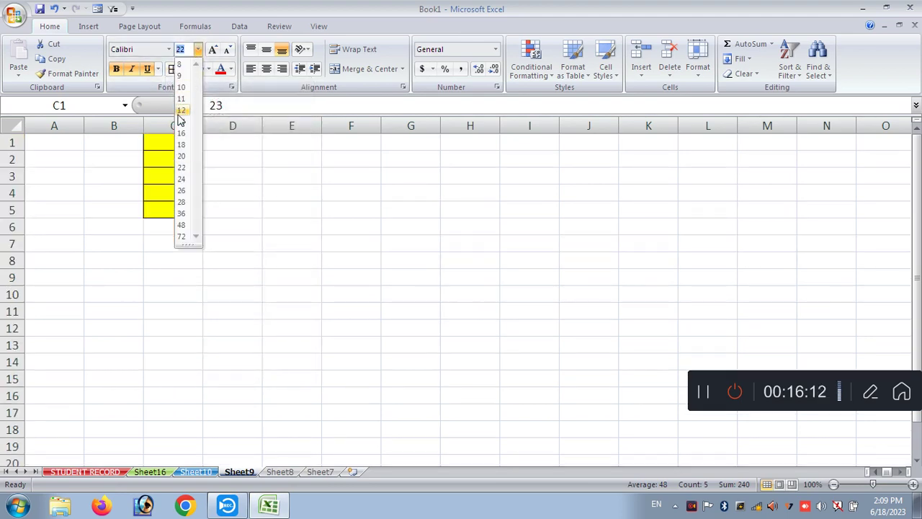
click(182, 158)
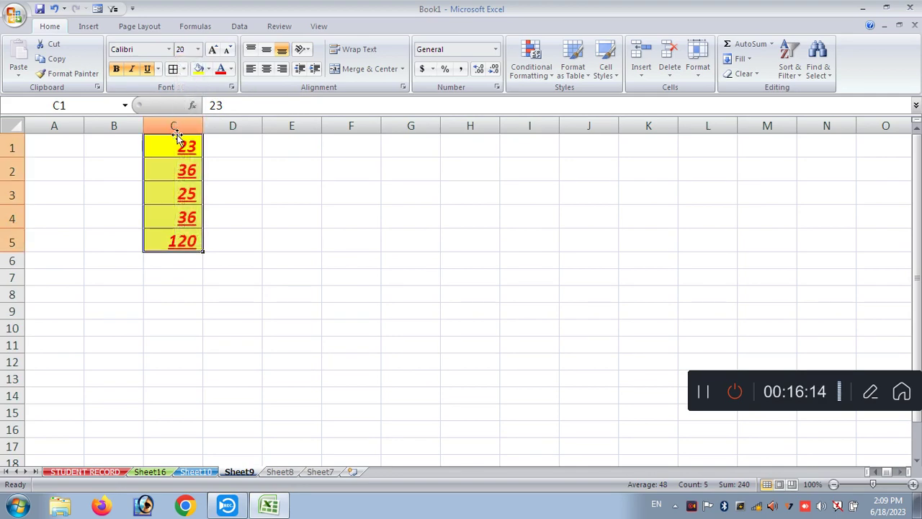
click(169, 49)
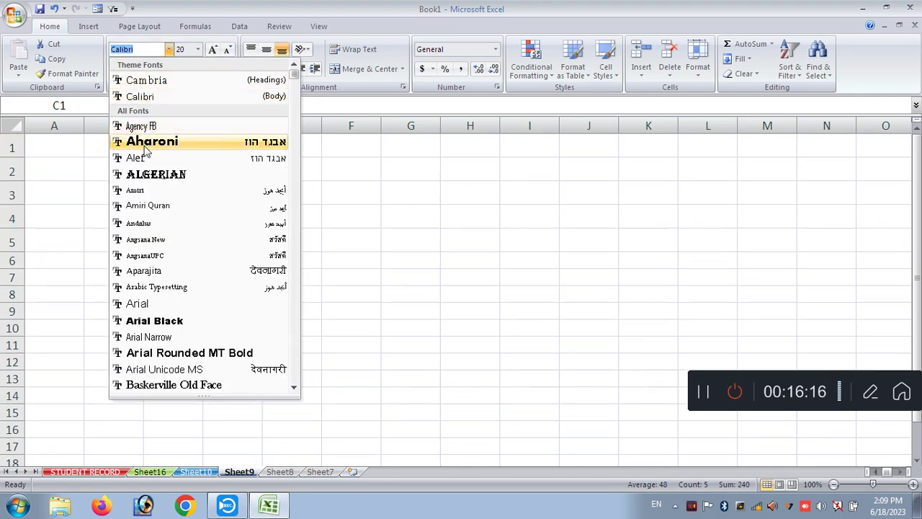
click(156, 175)
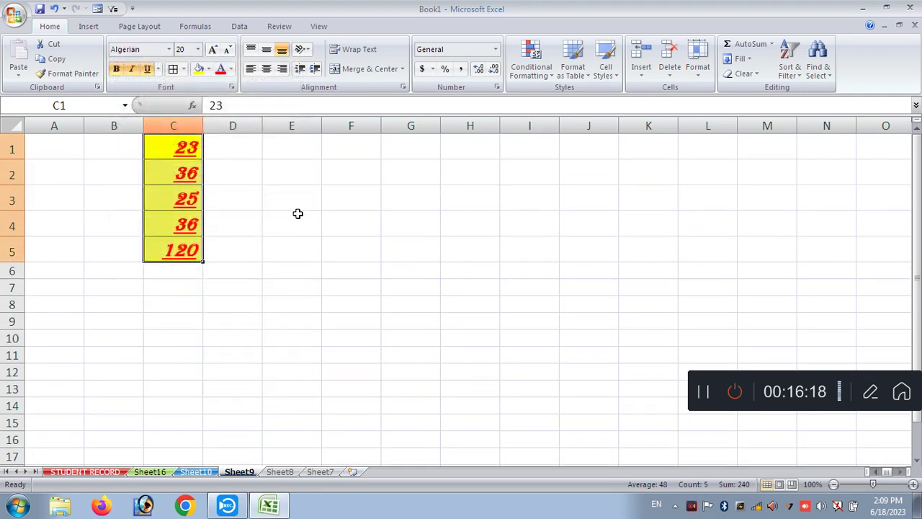
- Widen column C substantially to fit the enlarged numbers
drag(203, 125, 228, 160)
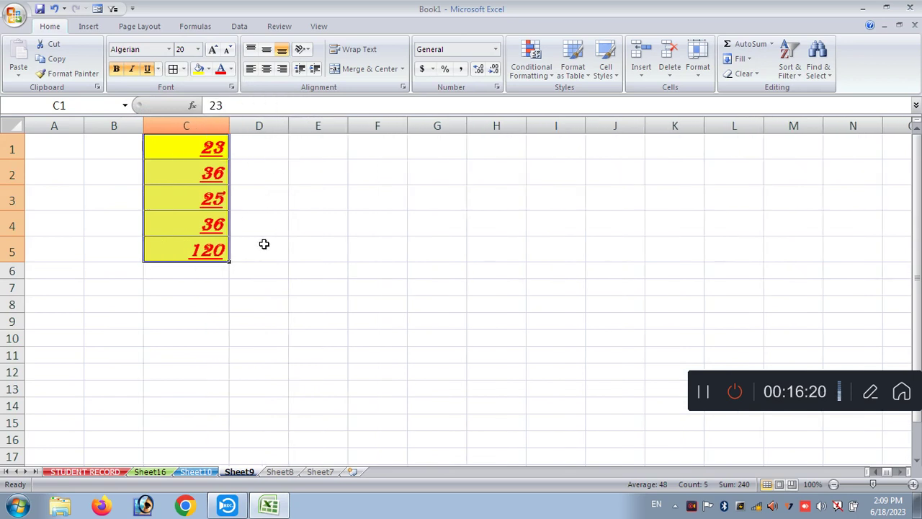
click(264, 245)
click(177, 148)
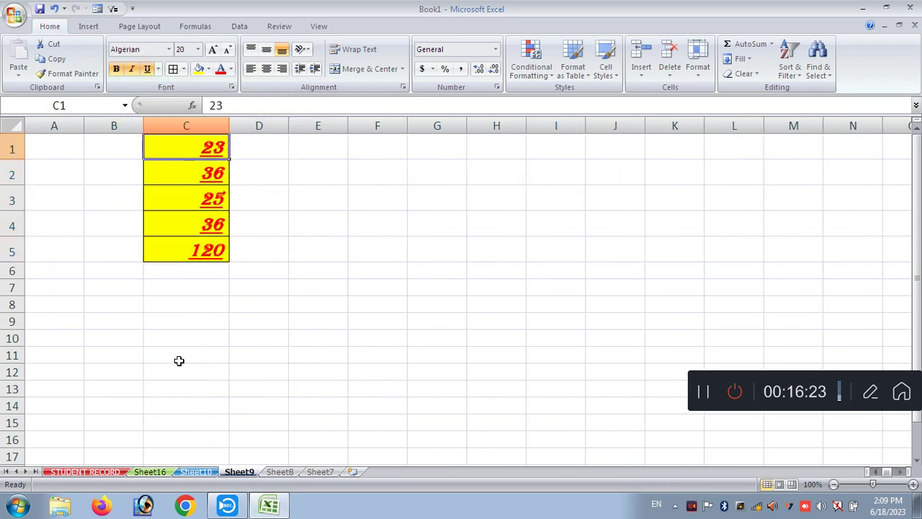
click(158, 299)
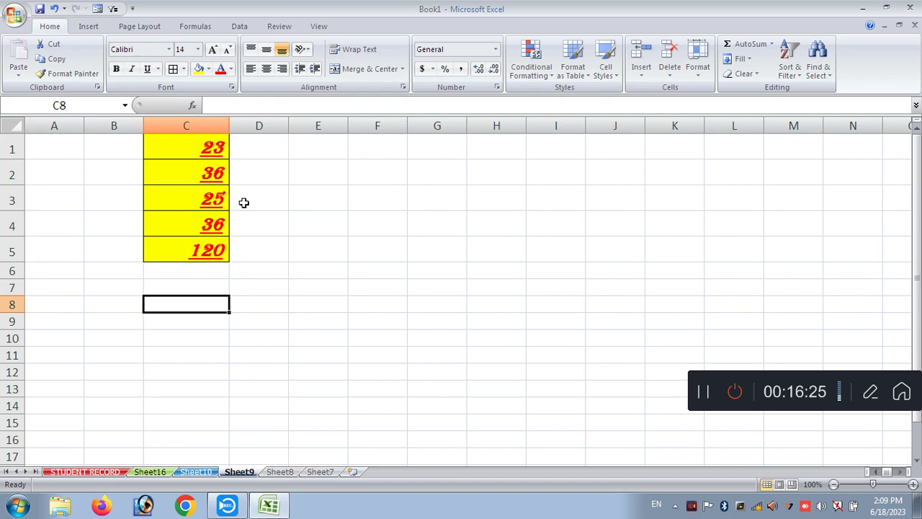
drag(229, 125, 440, 197)
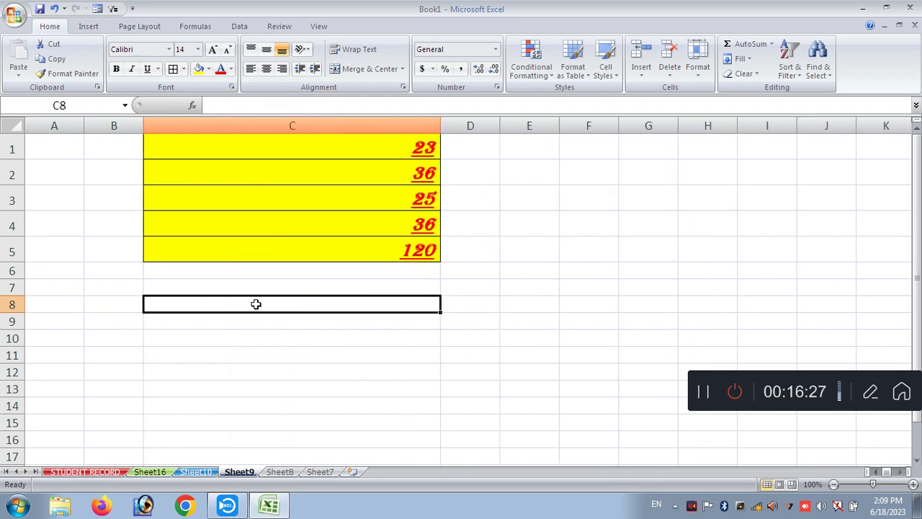
- Type the heading SHINE ACADEMY BUDAUN in C8 and make row 8 much taller
text(SHINE C)
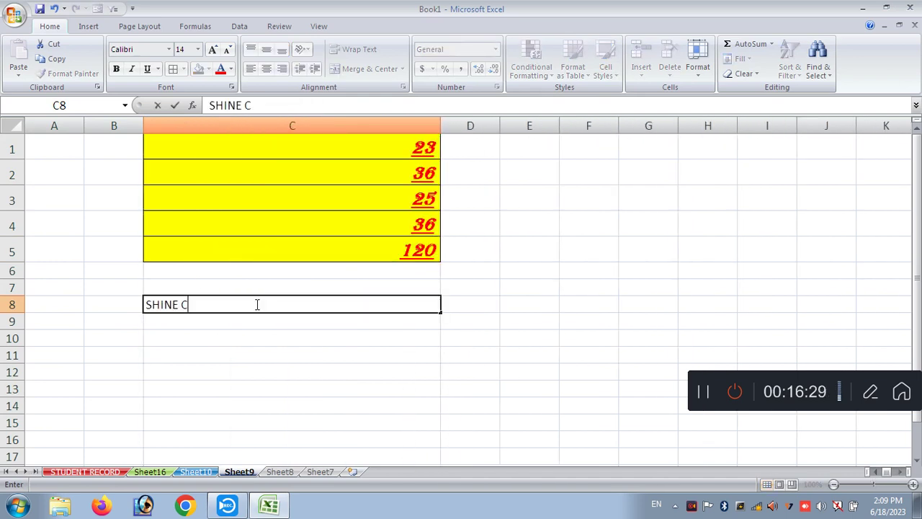
key(BackSpace)
text(ACADEM)
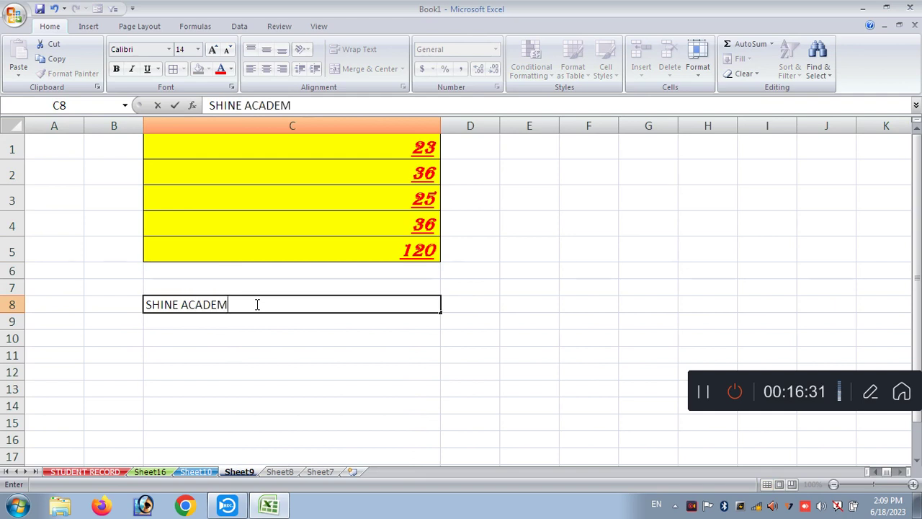
text(Y BUDAUN)
key(Return)
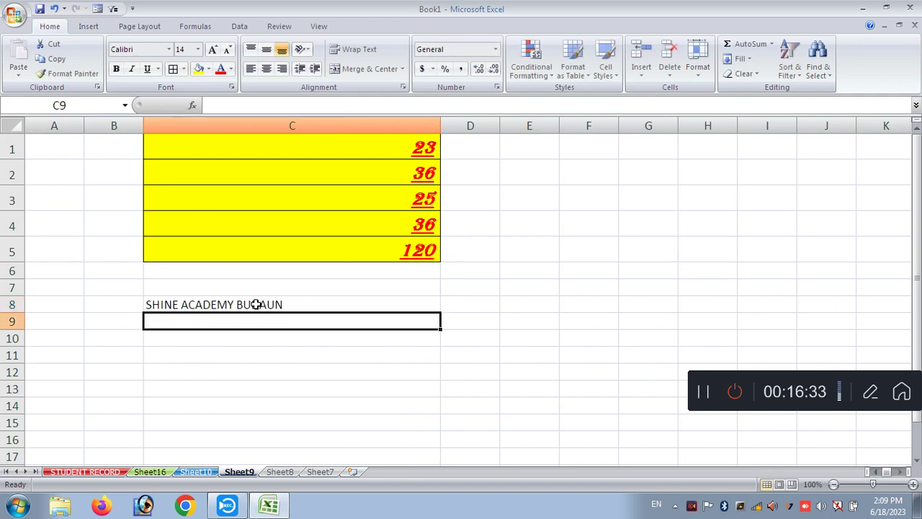
drag(15, 313, 16, 374)
- Format the C8 heading bold, red, size 22 on a yellow fill
click(209, 339)
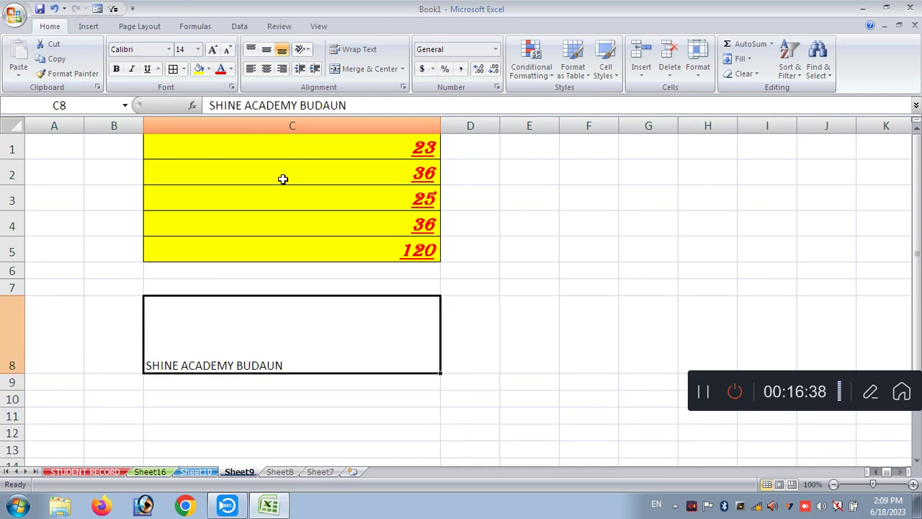
click(199, 69)
click(221, 69)
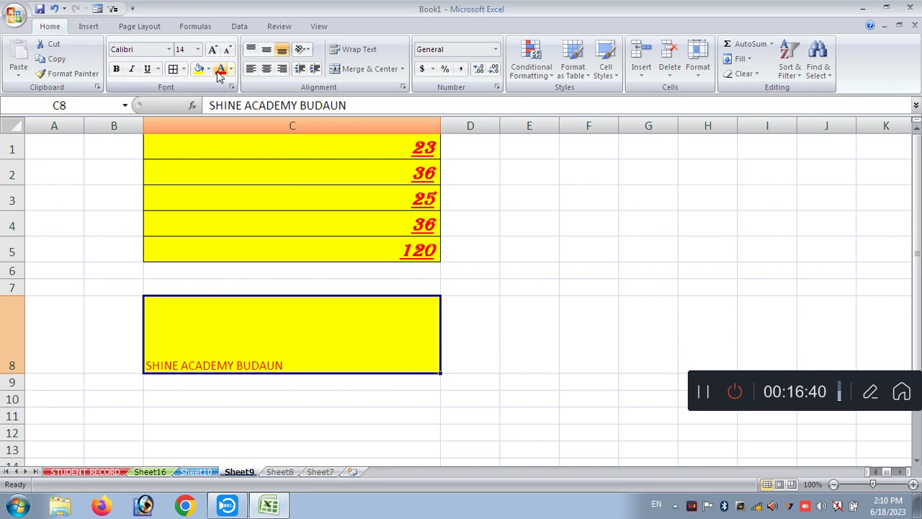
click(213, 49)
click(213, 49)
click(213, 49)
click(213, 49)
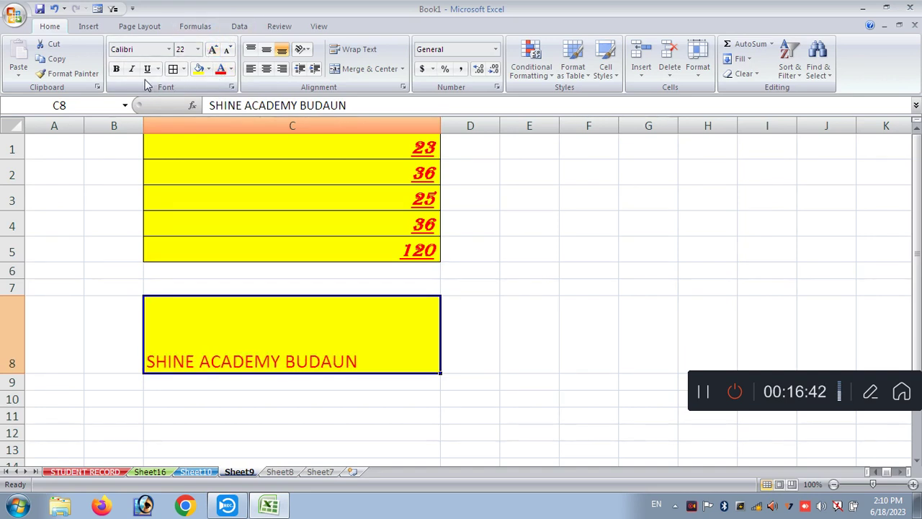
click(115, 70)
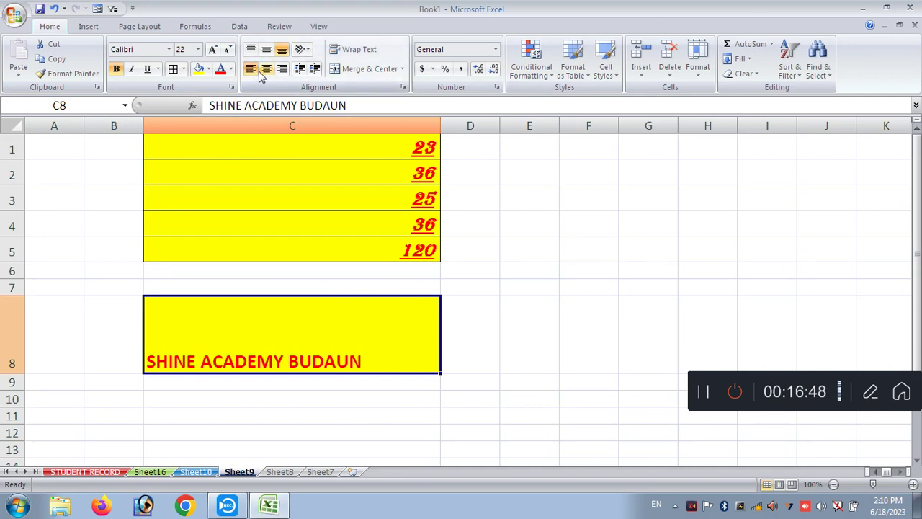
- Try center, right and left alignment on the C8 heading, settling on Center
click(266, 70)
click(281, 70)
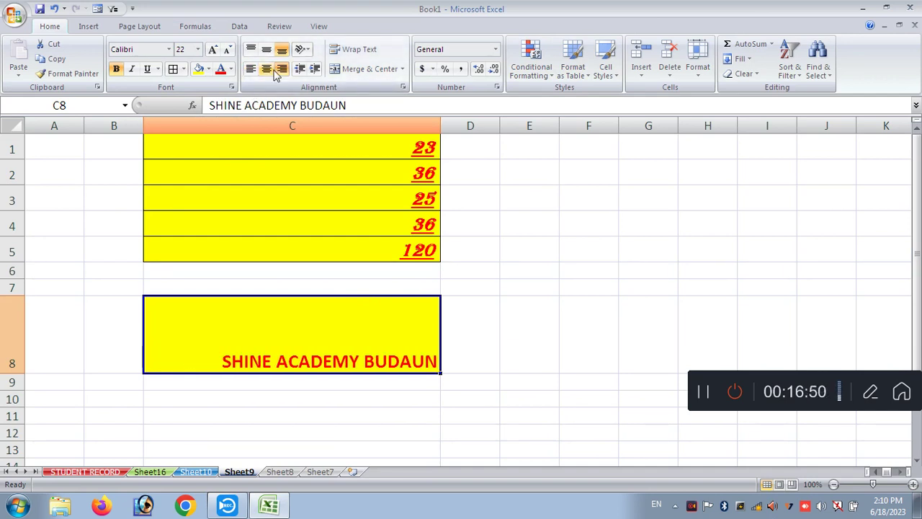
click(252, 70)
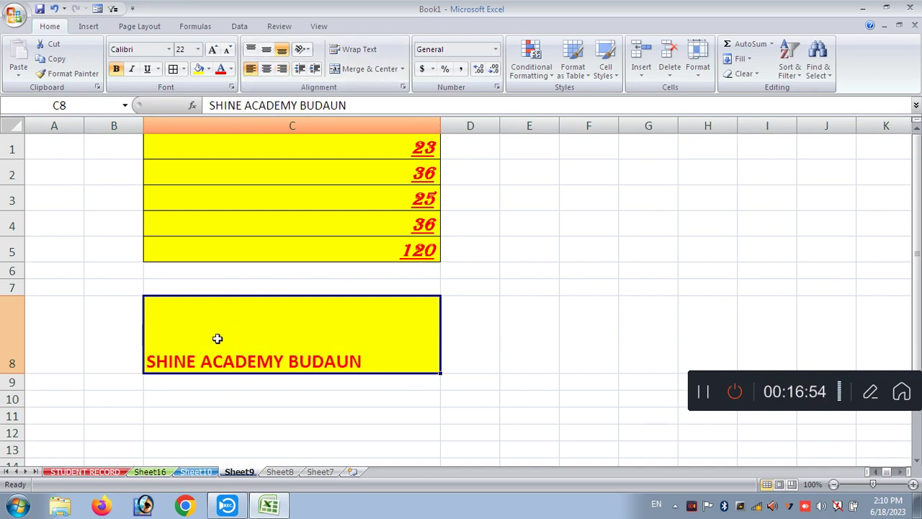
click(251, 49)
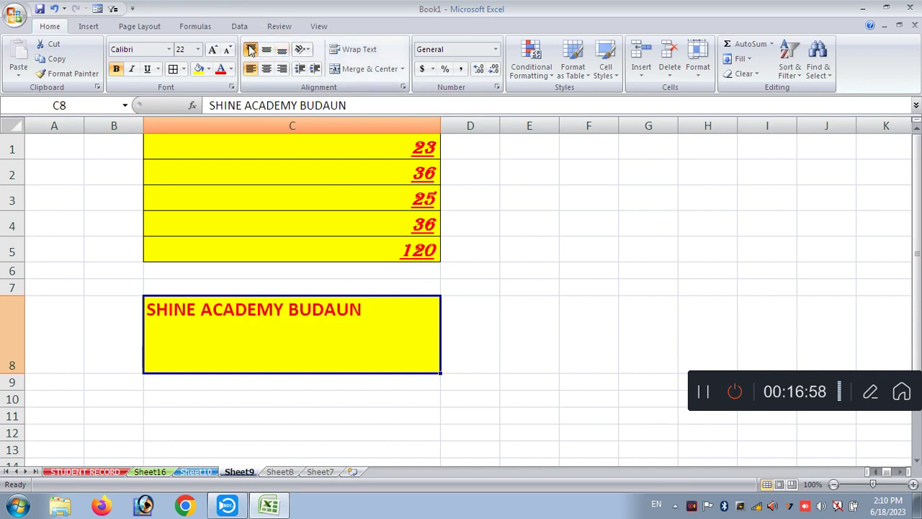
click(266, 69)
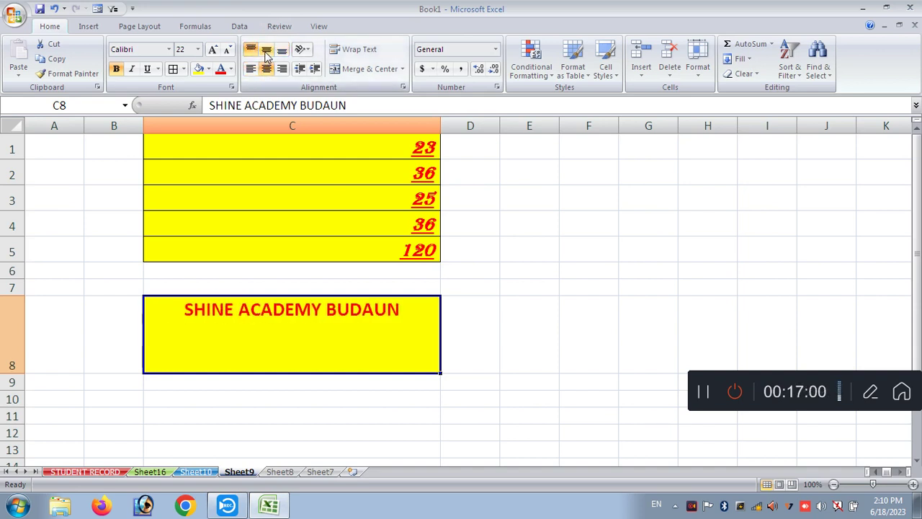
- Cycle through top, middle and bottom alignment, leaving the heading vertically centred
click(266, 52)
click(282, 52)
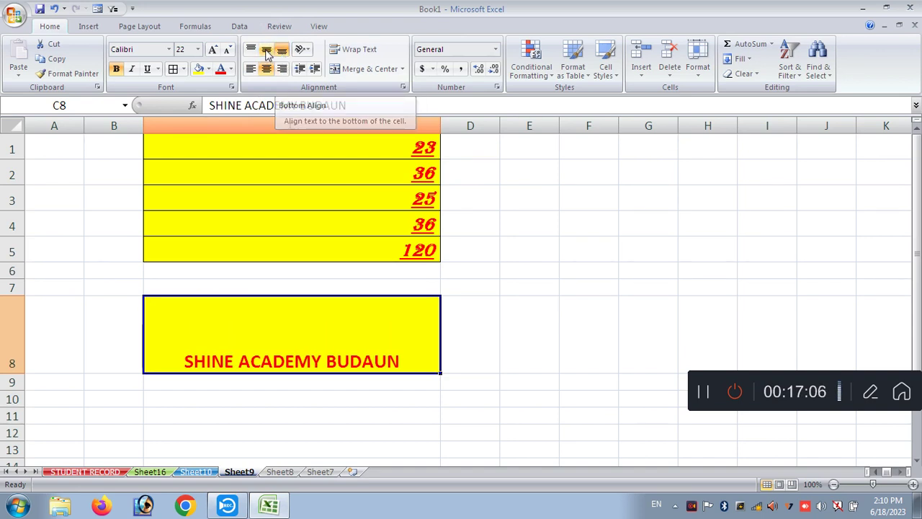
click(266, 49)
click(251, 49)
click(265, 49)
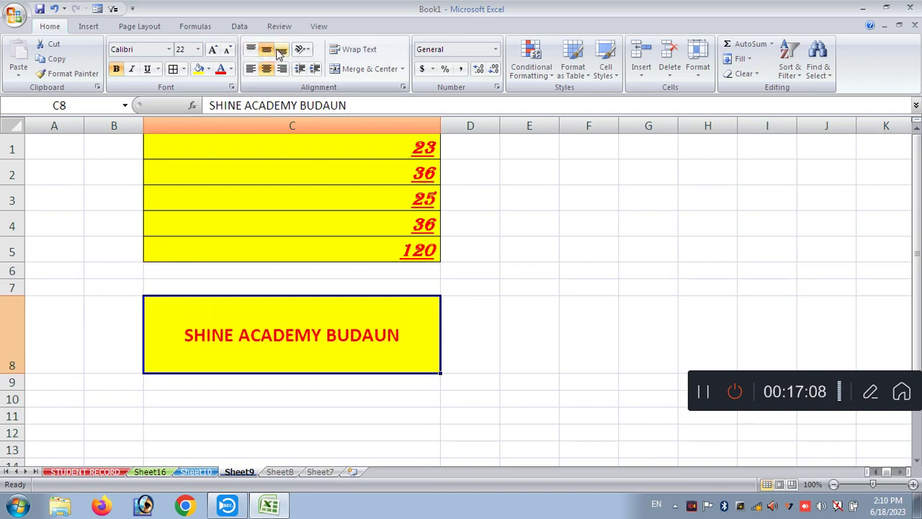
click(281, 49)
click(250, 49)
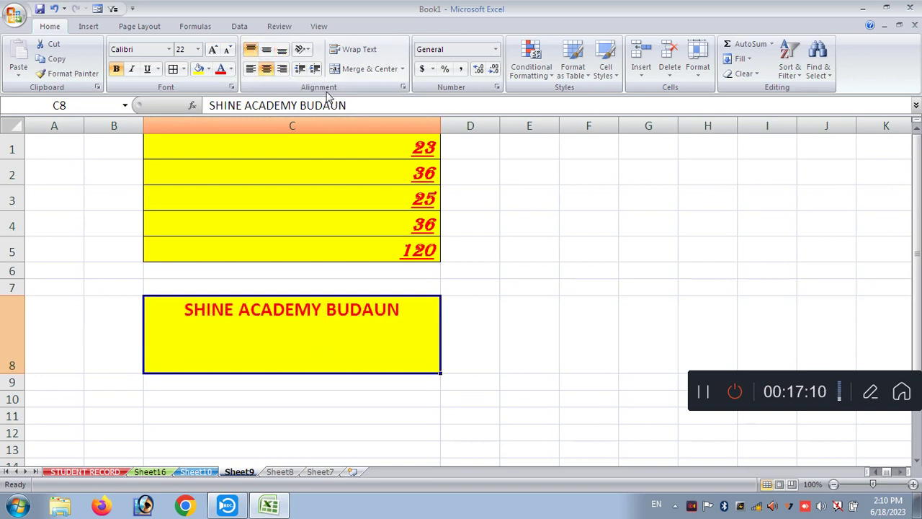
click(266, 49)
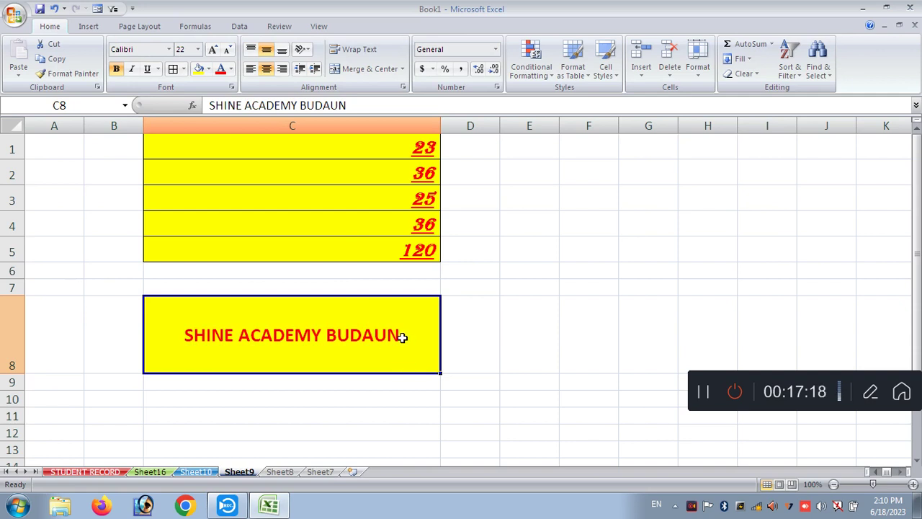
click(487, 338)
click(334, 340)
- Break the C8 heading onto two lines between ACADEMY and BUDAUN
double_click(322, 335)
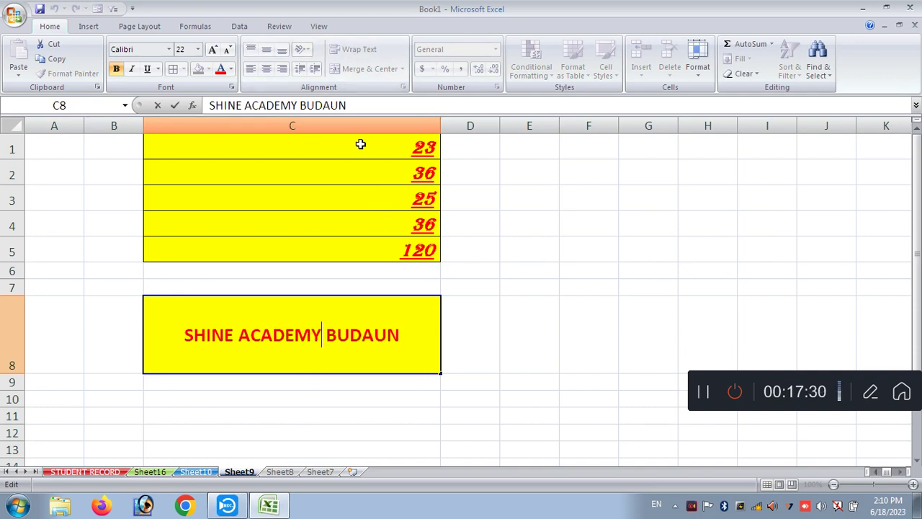
click(292, 437)
click(303, 344)
double_click(323, 338)
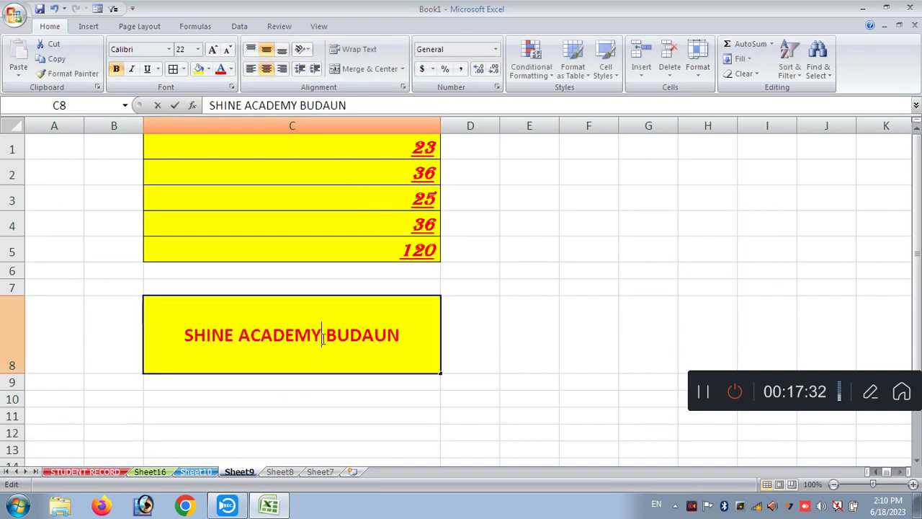
key(alt+Return)
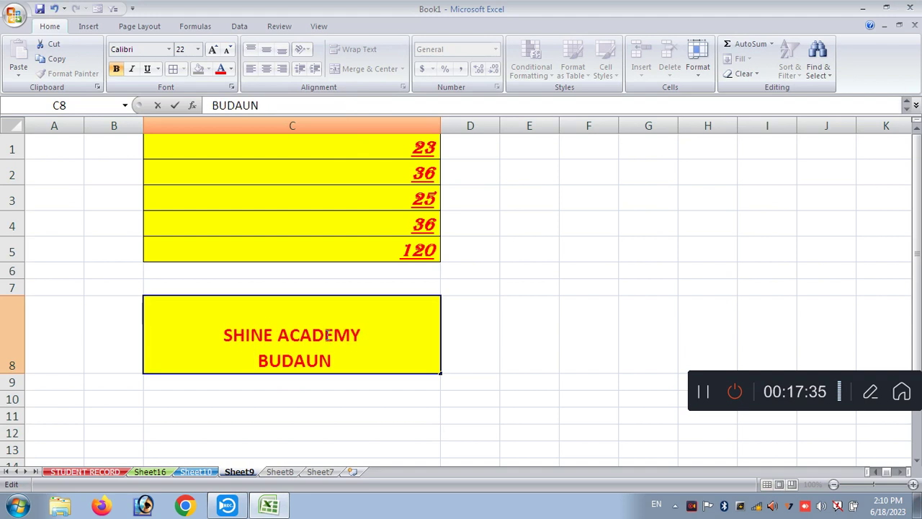
key(Return)
- Enlarge the heading's font, then undo the changes with Ctrl+Z
click(281, 312)
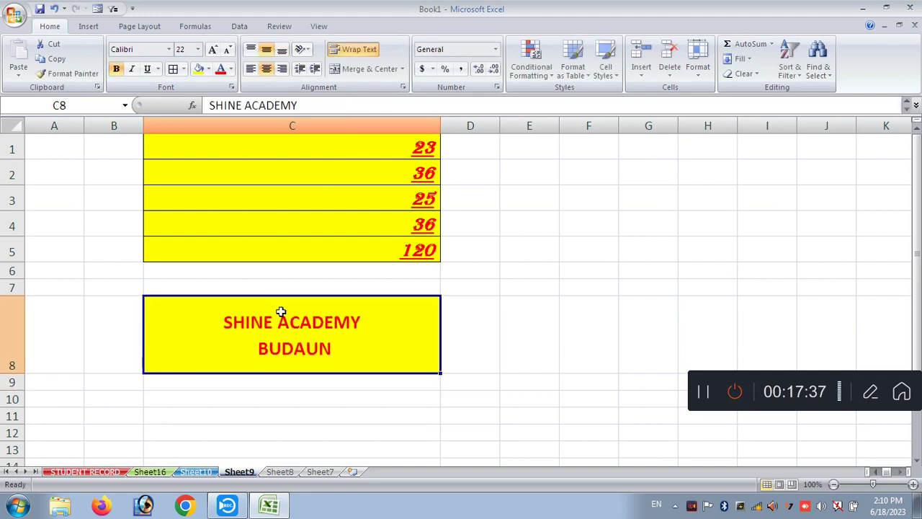
click(214, 50)
click(213, 50)
click(213, 50)
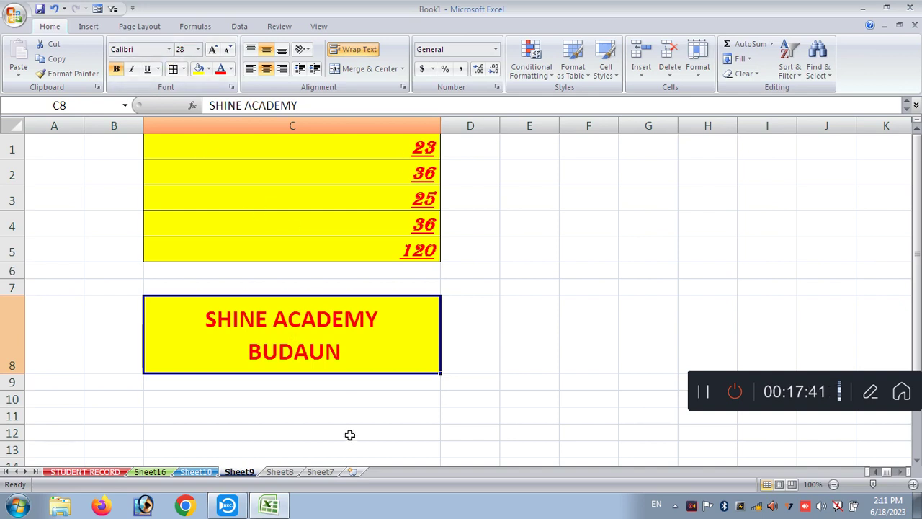
click(504, 344)
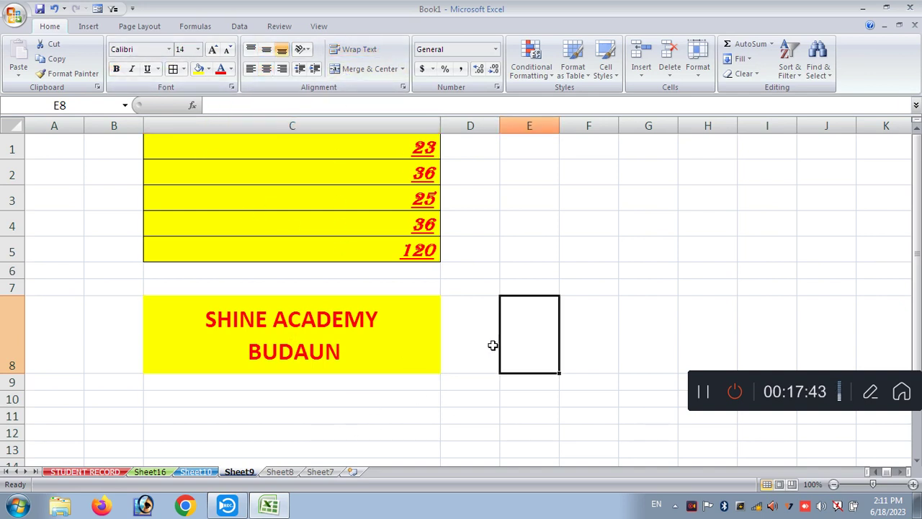
key(ctrl+z)
key(ctrl+z)
key(ctrl+z)
key(ctrl+z)
key(ctrl+z)
key(ctrl+z)
key(ctrl+z)
key(ctrl+z)
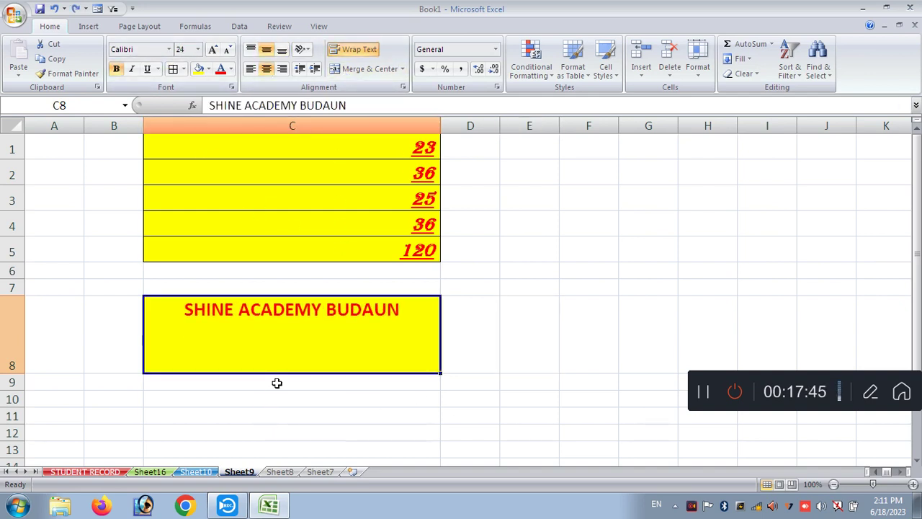
- Undo back to Sheet16 and merge and centre cells A1:F1
key(ctrl+z)
key(ctrl+z)
key(ctrl+z)
key(ctrl+z)
key(ctrl+z)
key(ctrl+z)
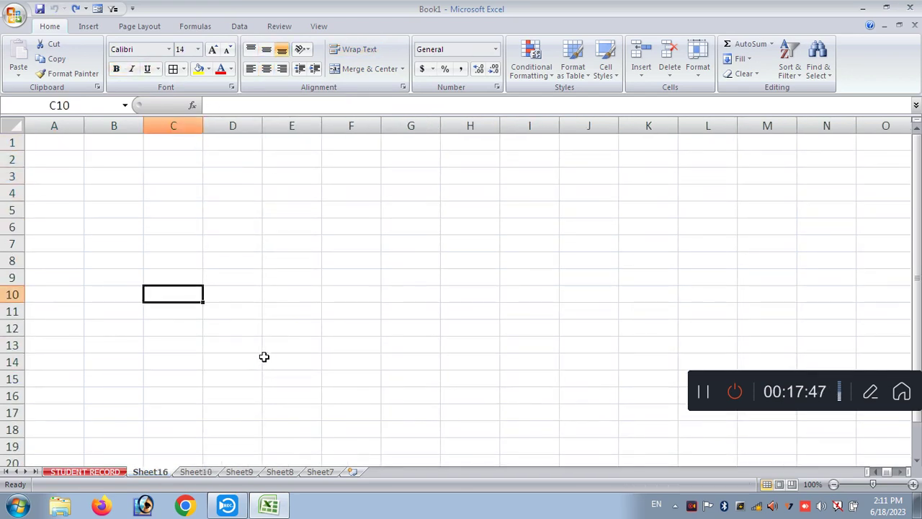
drag(69, 141, 342, 140)
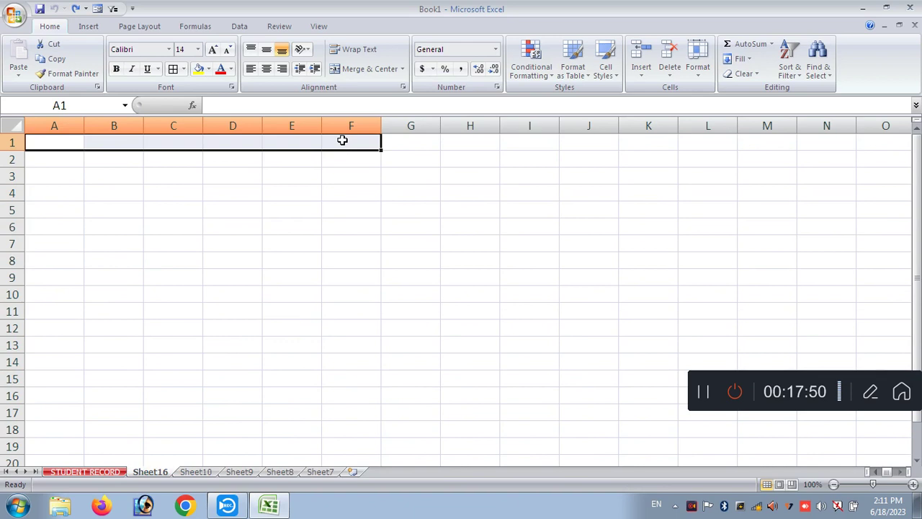
click(113, 137)
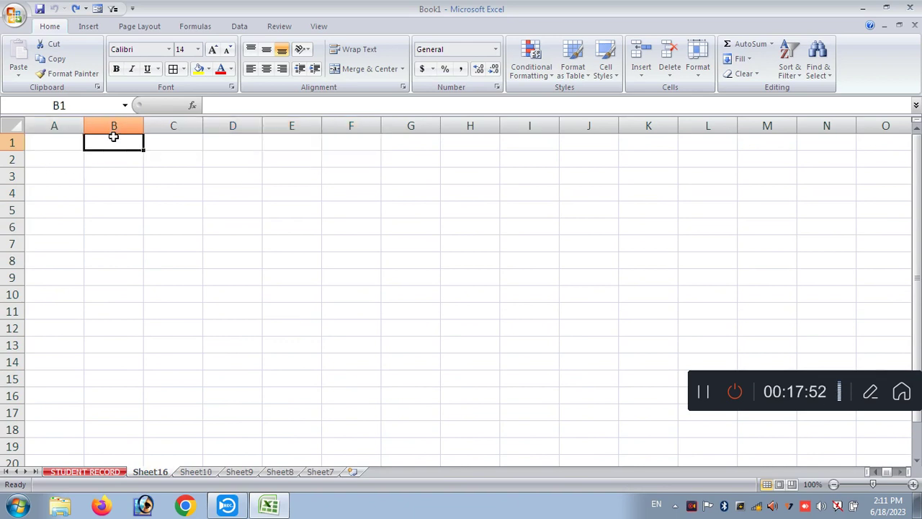
click(197, 139)
click(233, 139)
click(266, 137)
drag(353, 137, 78, 144)
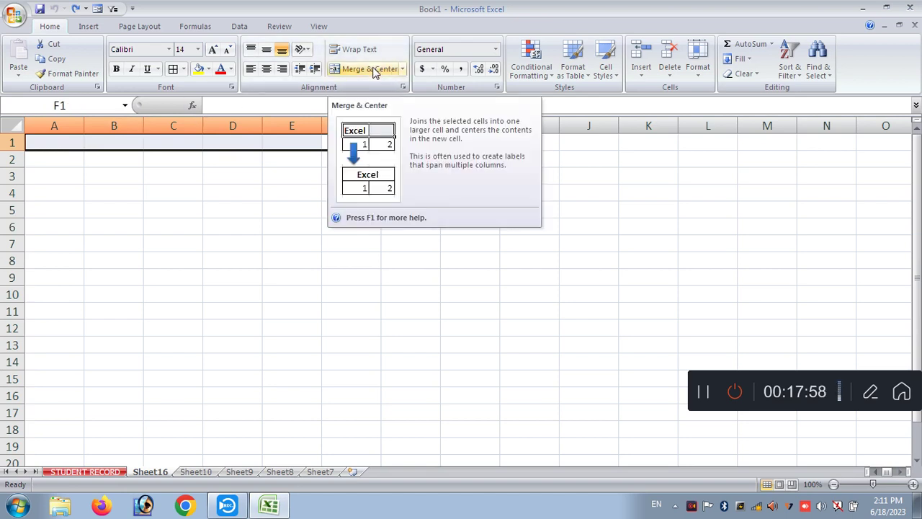
click(374, 70)
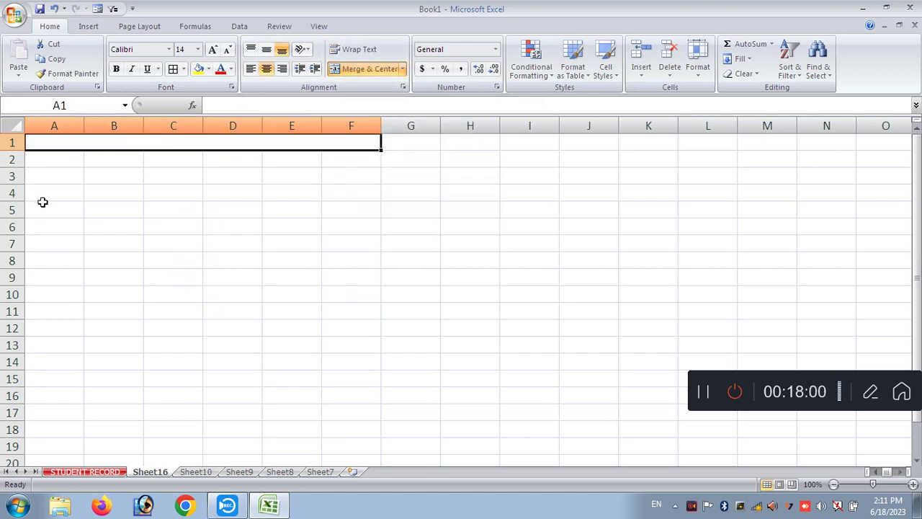
- Enter SHINE ACADEMY BUDAUN in A1 and A2, then merge and centre A2:F2
click(170, 238)
click(148, 145)
text(SHINE ACADE)
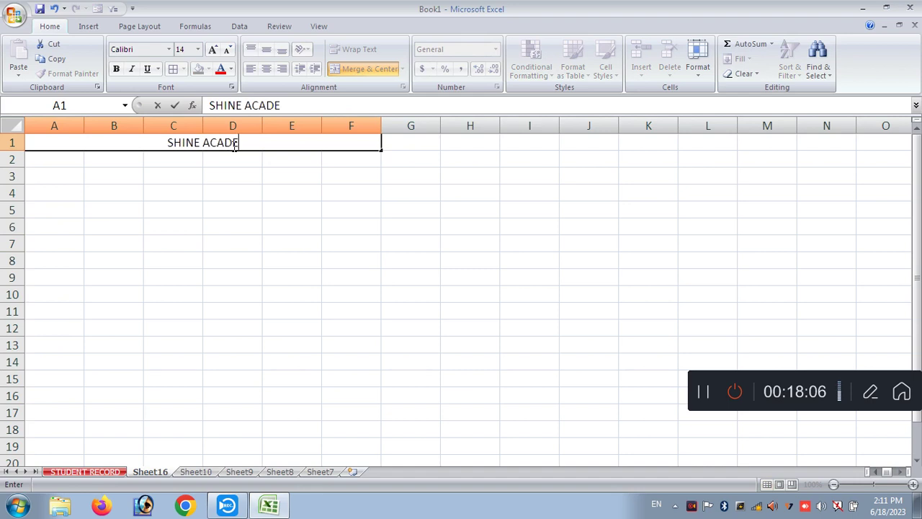
text(MY BUDAUN)
key(Return)
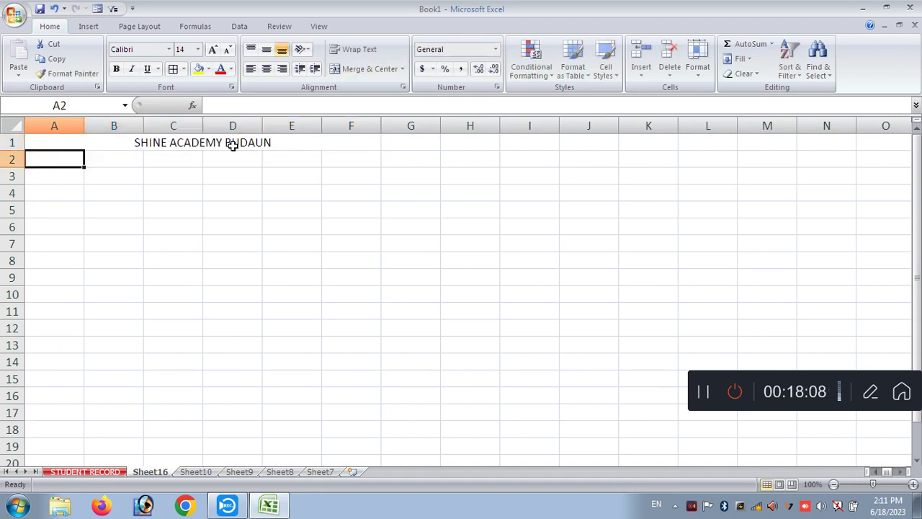
text(SH)
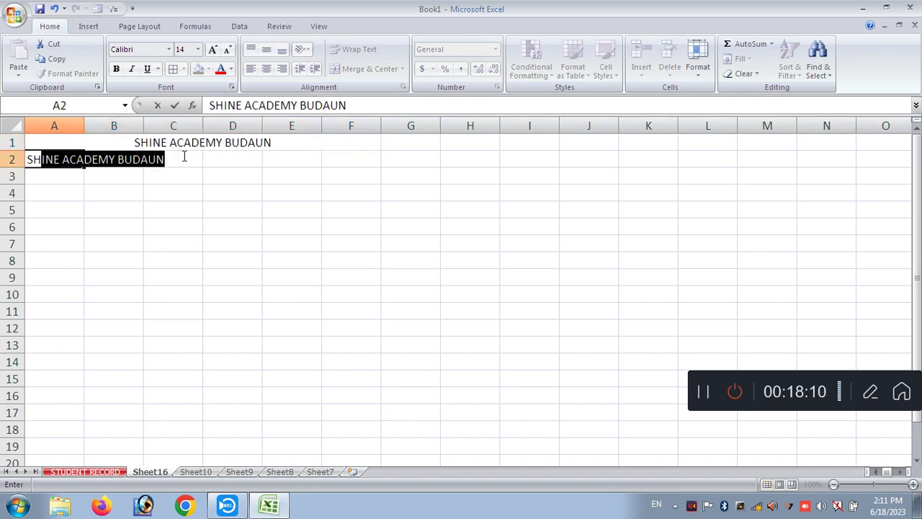
text(INE ACADEMY )
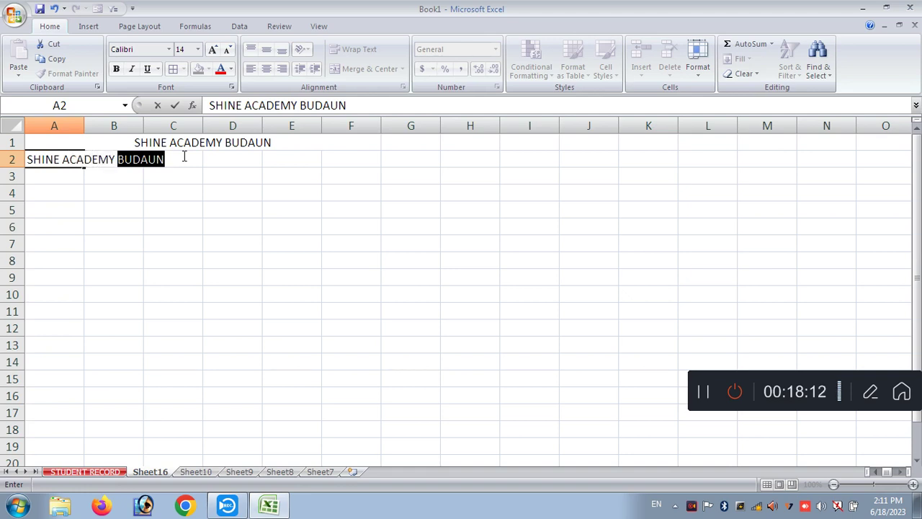
text(BUDAUN)
key(Return)
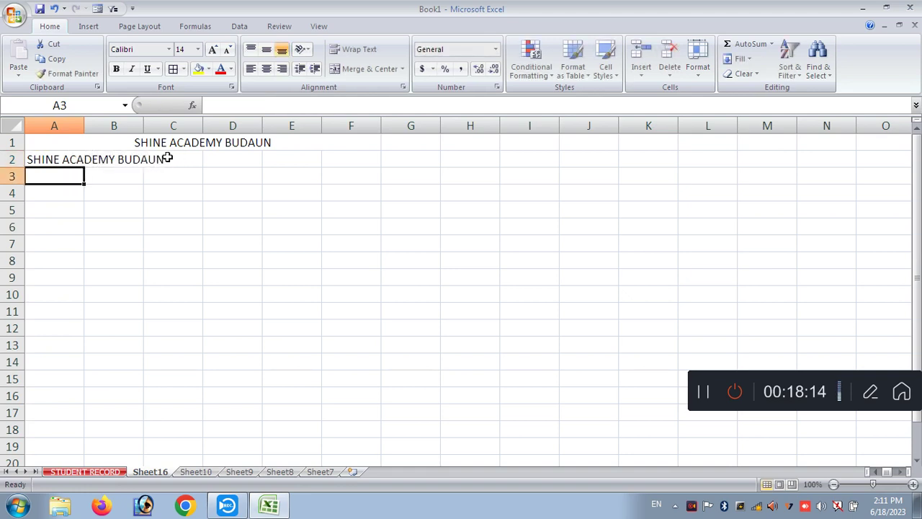
drag(45, 155, 330, 158)
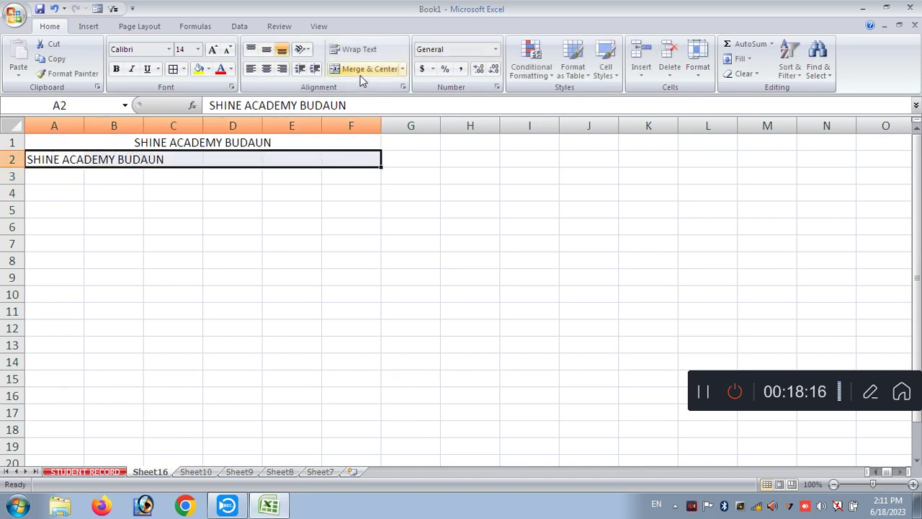
click(363, 70)
click(299, 258)
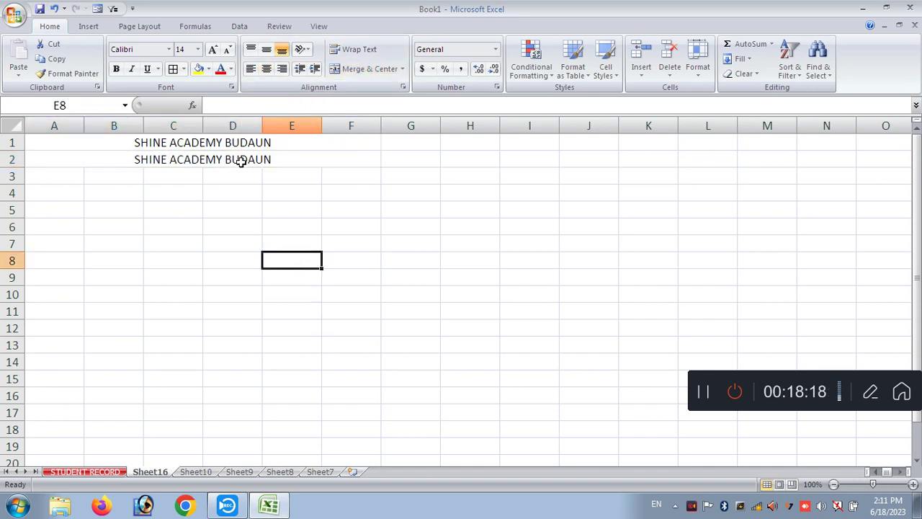
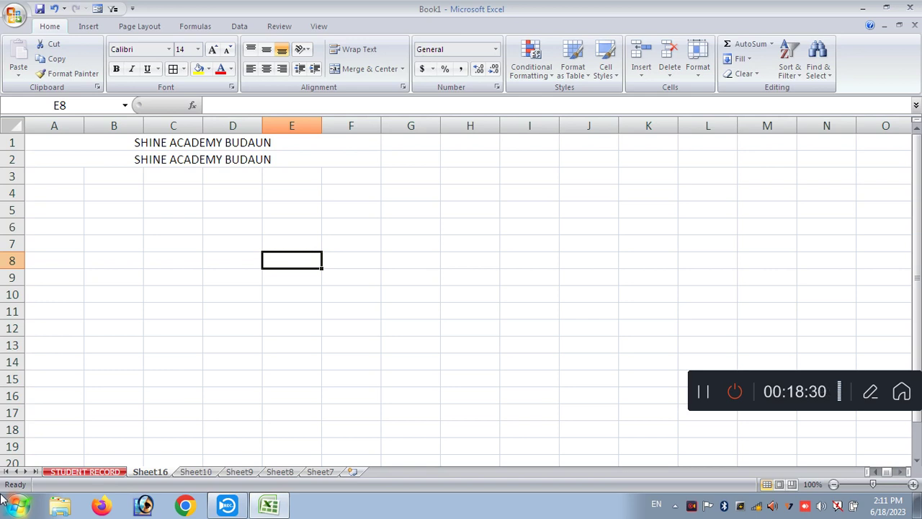
- Apply All Borders to the A1:F15 table
drag(85, 140, 161, 385)
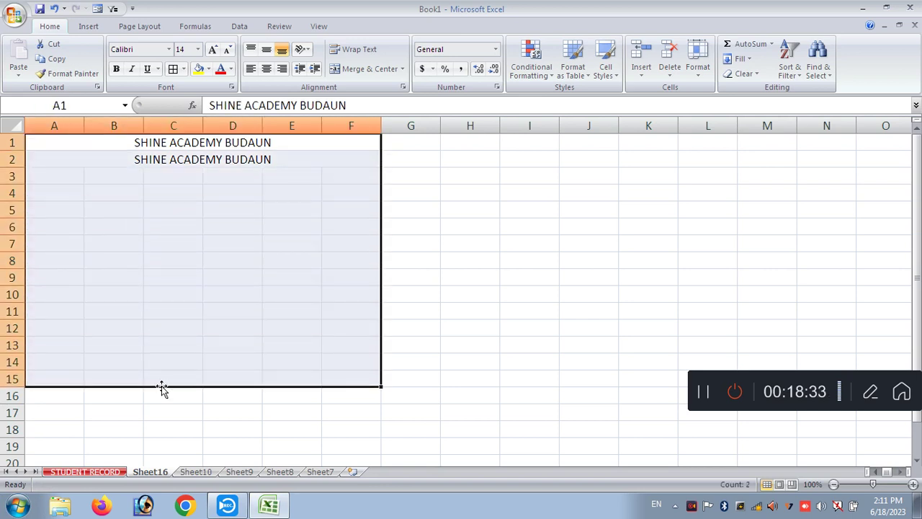
click(173, 68)
click(431, 317)
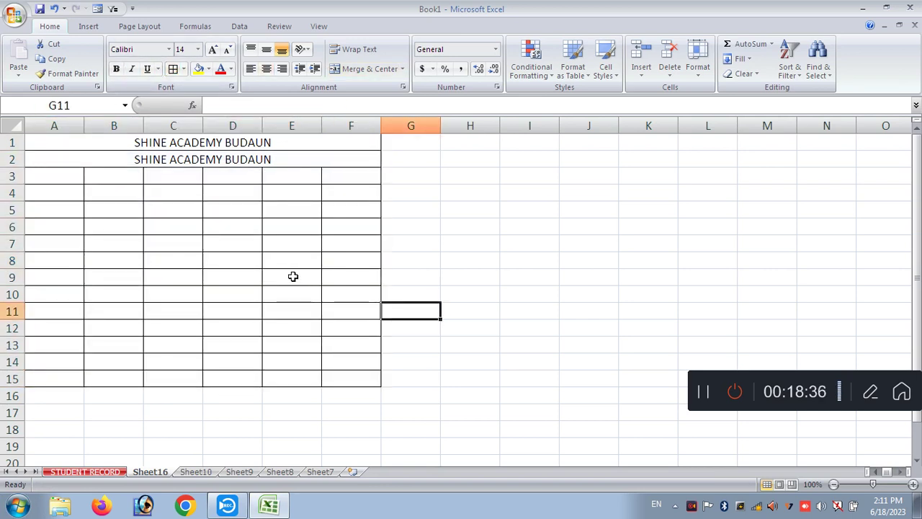
- Select and deselect H2:J14 and the bordered A1:F15 table to check the grid
drag(443, 154, 604, 301)
drag(83, 146, 252, 379)
click(457, 282)
drag(458, 162, 612, 360)
click(681, 293)
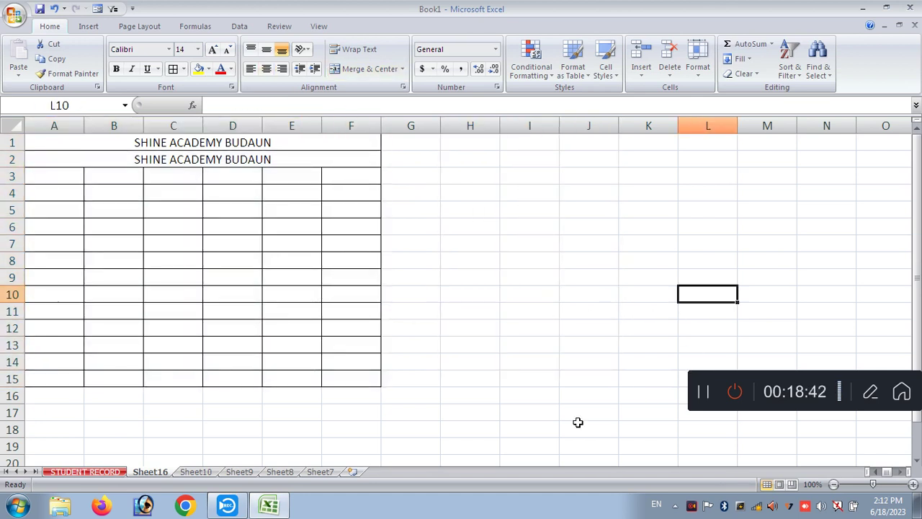
drag(117, 142, 263, 385)
click(457, 229)
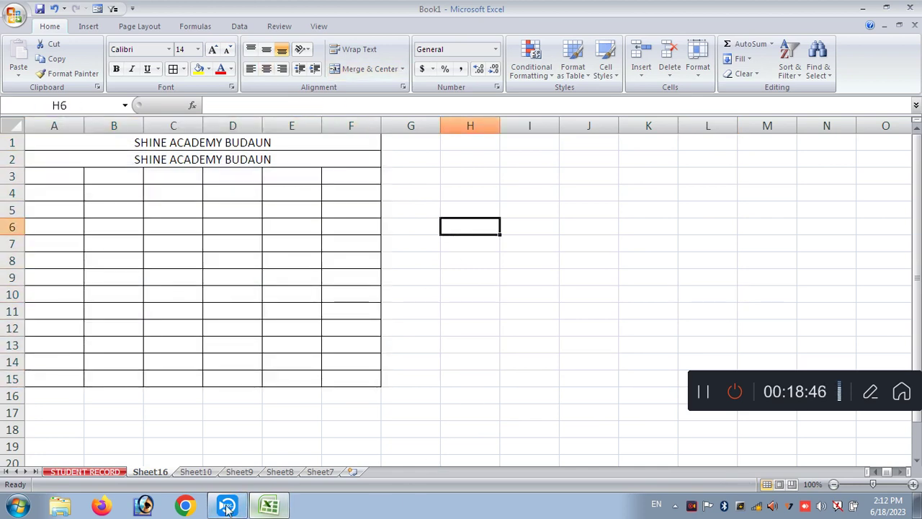
click(268, 506)
click(263, 504)
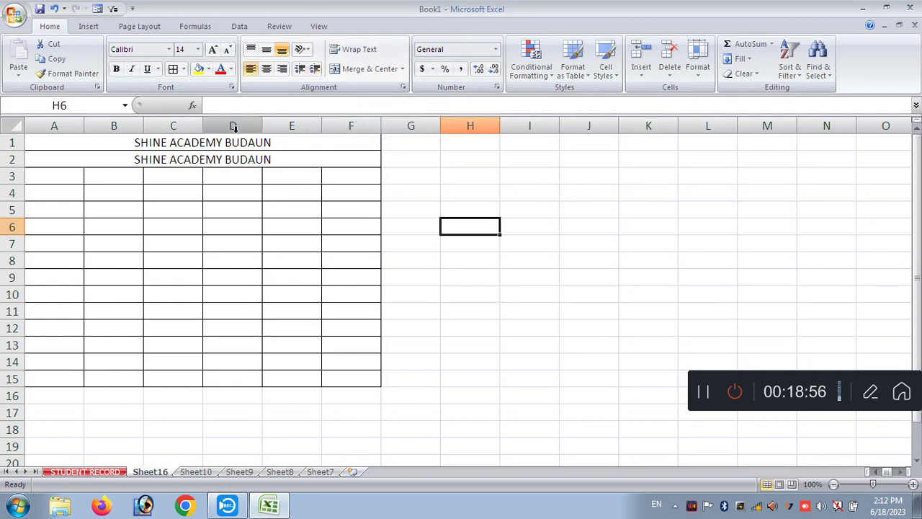
- Left-align the row 2 title and adjust its indent several times
click(232, 157)
click(315, 68)
click(315, 69)
click(315, 69)
click(315, 69)
click(315, 69)
click(315, 68)
click(315, 68)
click(315, 69)
click(315, 68)
click(315, 68)
click(315, 68)
click(299, 68)
click(299, 68)
click(299, 68)
click(299, 68)
click(314, 68)
click(315, 69)
click(315, 69)
click(315, 69)
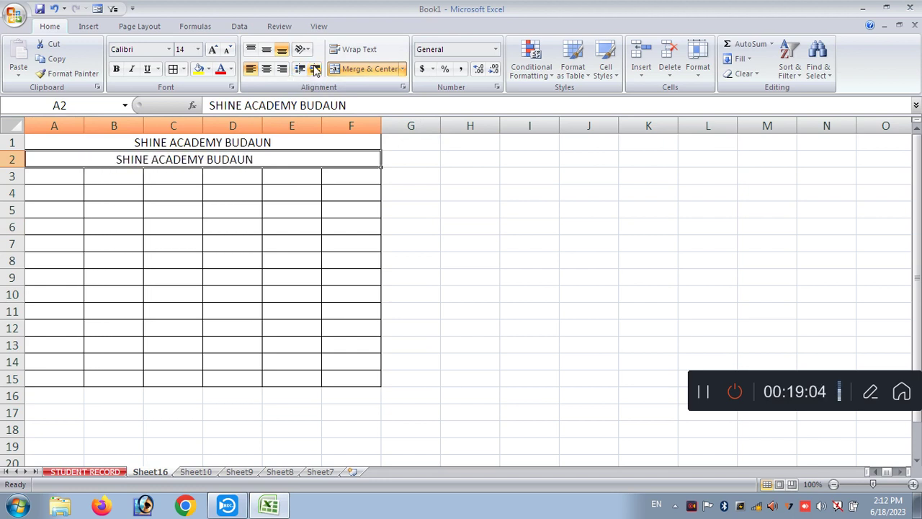
- Unmerge row 2, then merge and centre it across A:F again
click(306, 49)
click(268, 226)
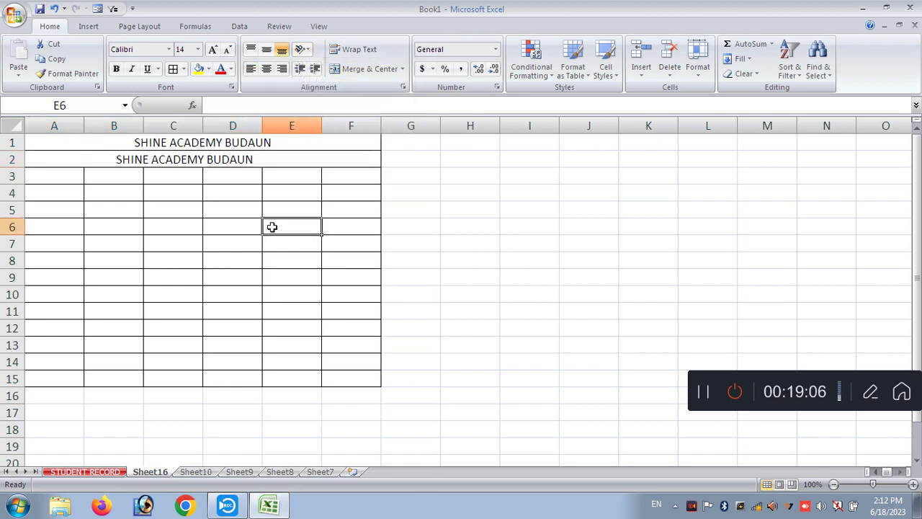
click(243, 159)
click(364, 69)
click(365, 71)
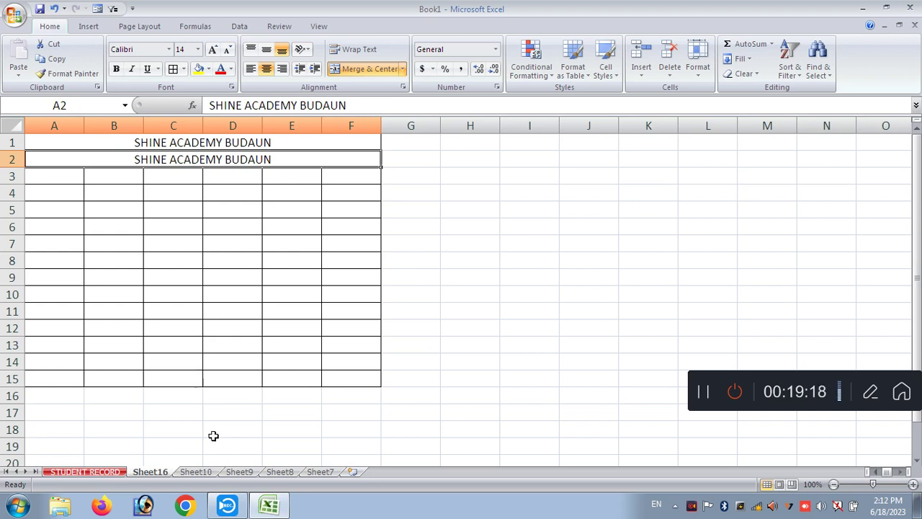
- Widen column A, make row 2 much taller, and delete row 2's repeated title
drag(84, 126, 148, 125)
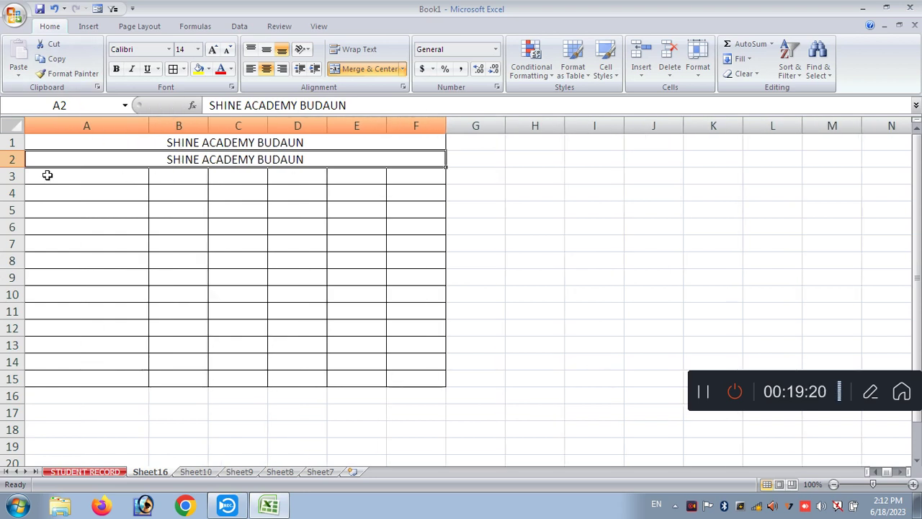
drag(8, 168, 12, 191)
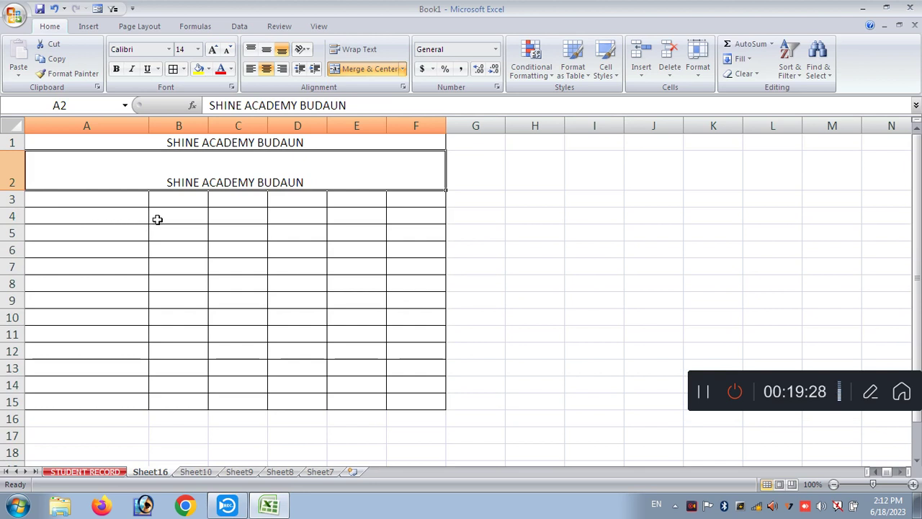
click(256, 249)
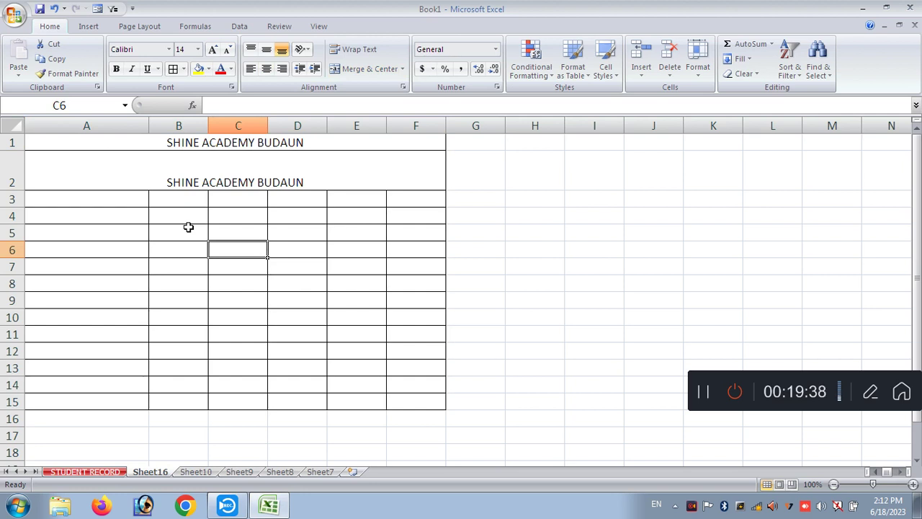
click(216, 186)
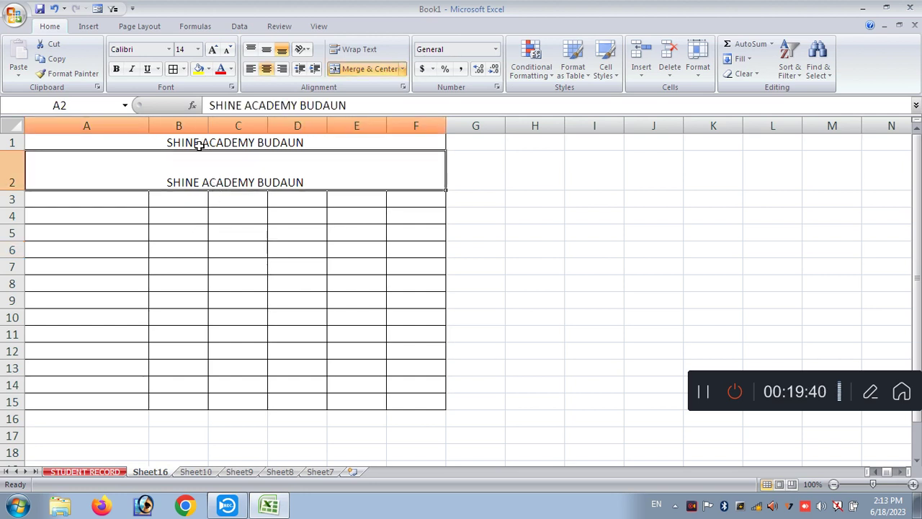
key(Delete)
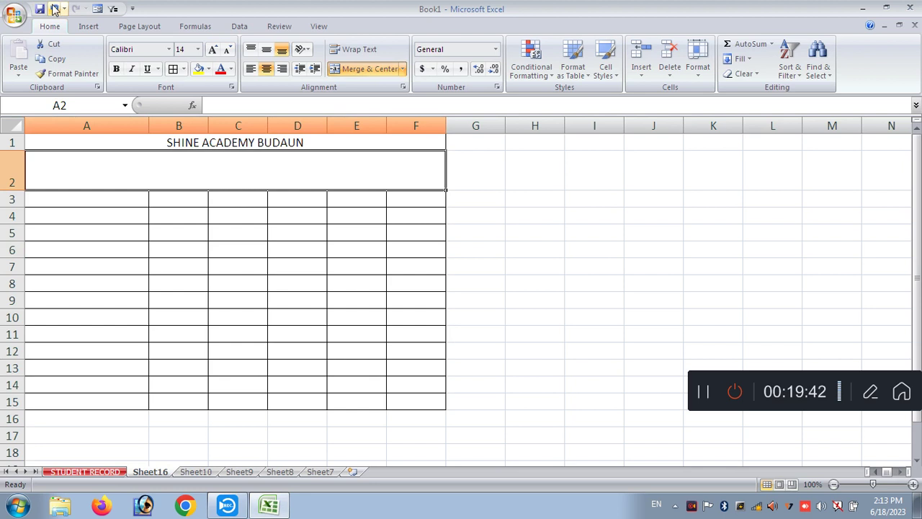
- Undo and redo repeatedly, leaving row 2's title text cleared
click(55, 9)
click(76, 9)
click(57, 9)
click(75, 9)
click(55, 9)
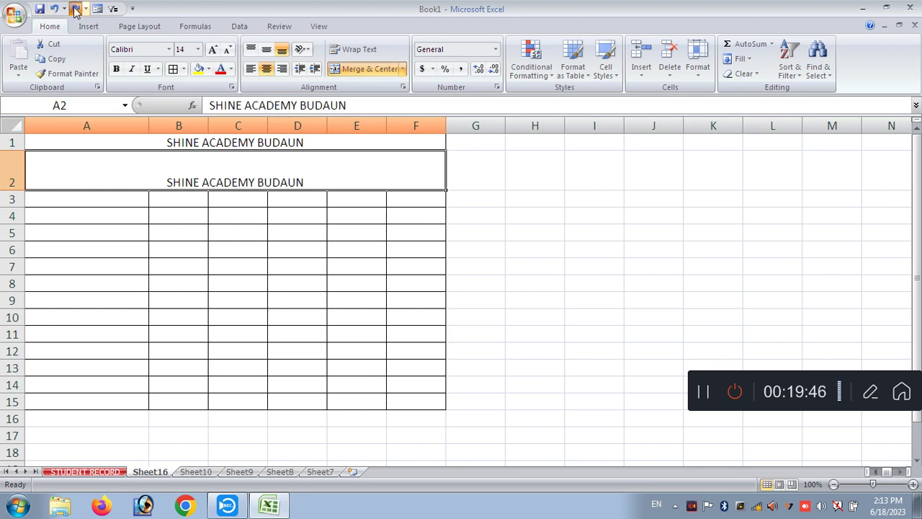
click(75, 9)
- Add New, Open and E-mail to the Quick Access Toolbar
click(133, 9)
click(162, 39)
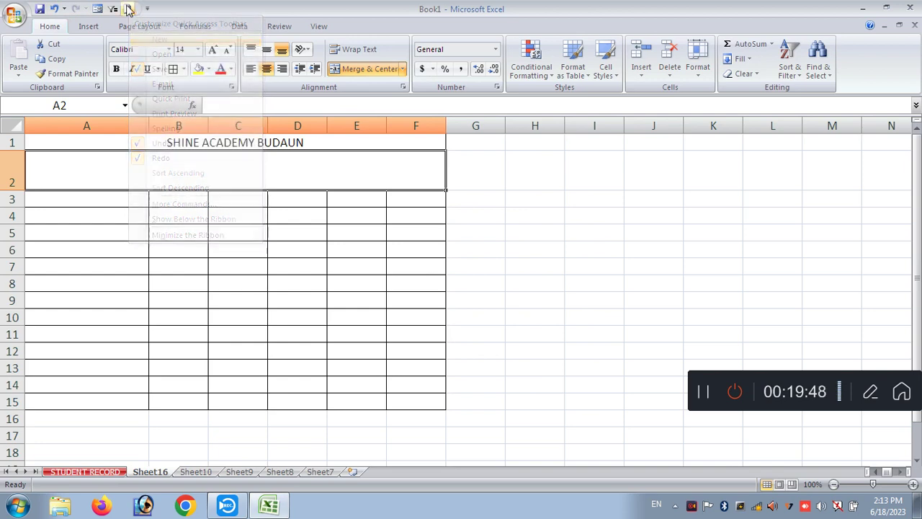
click(147, 9)
click(168, 55)
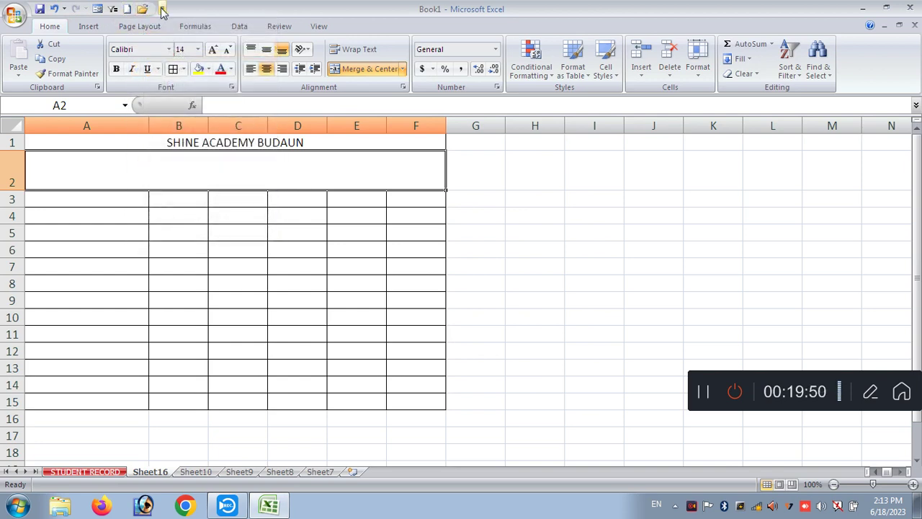
click(162, 9)
click(206, 84)
- Add Sort Ascending, Spelling, Print Preview and Quick Print to the Quick Access Toolbar
click(177, 8)
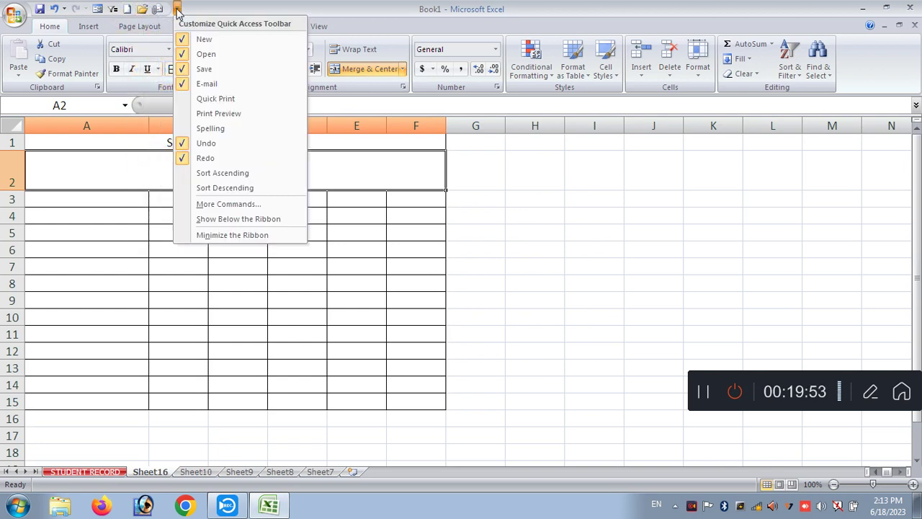
click(219, 175)
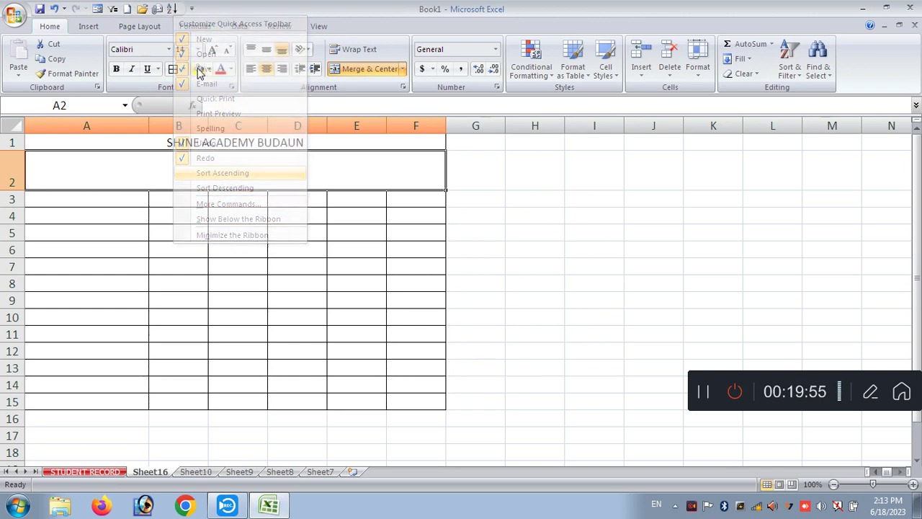
click(192, 8)
click(210, 128)
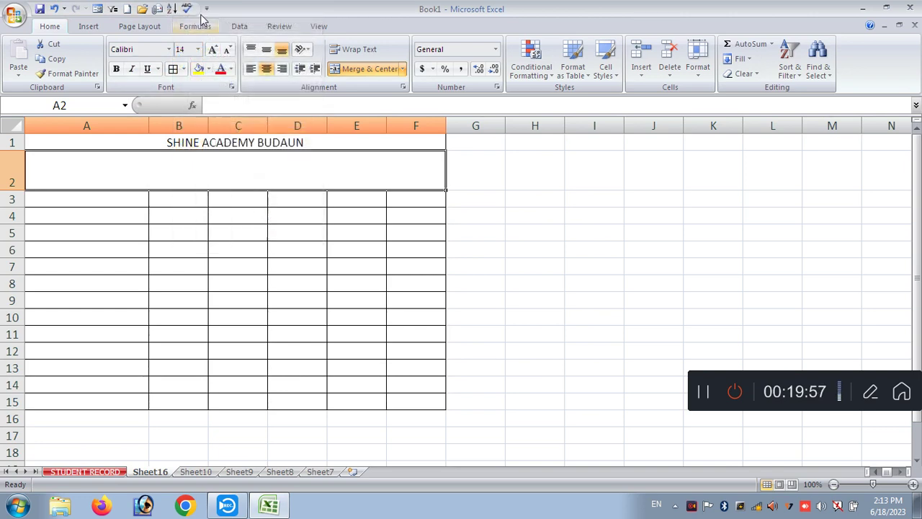
click(206, 9)
click(225, 116)
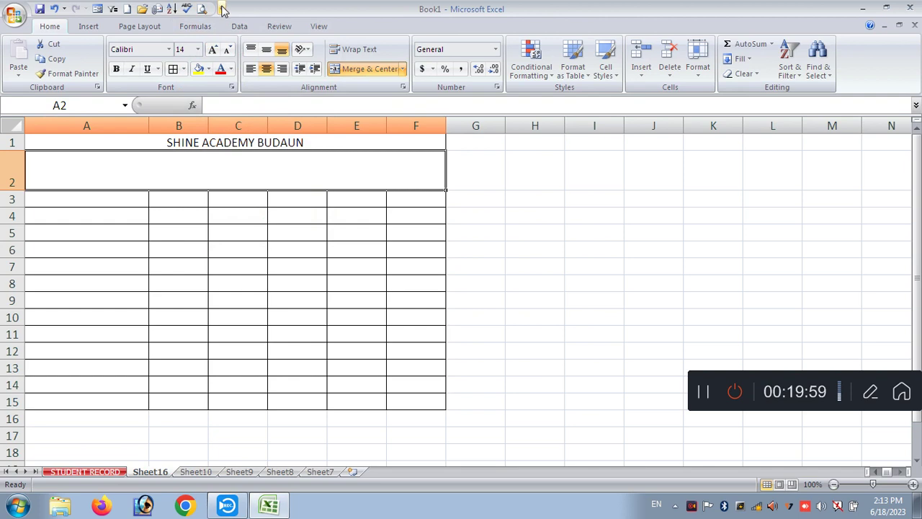
click(222, 9)
click(251, 98)
- Remove New, Open, Save and E-mail from the Quick Access Toolbar
click(236, 9)
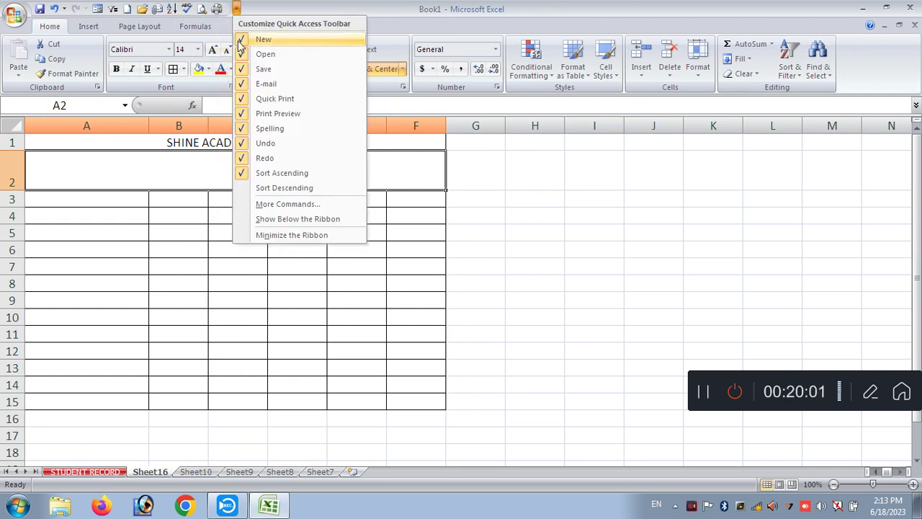
click(240, 42)
click(221, 9)
click(230, 55)
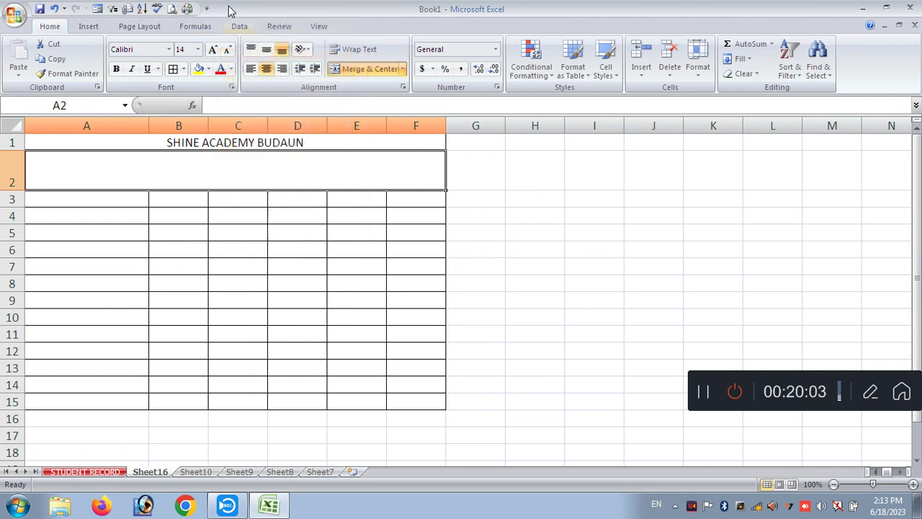
click(206, 8)
click(229, 69)
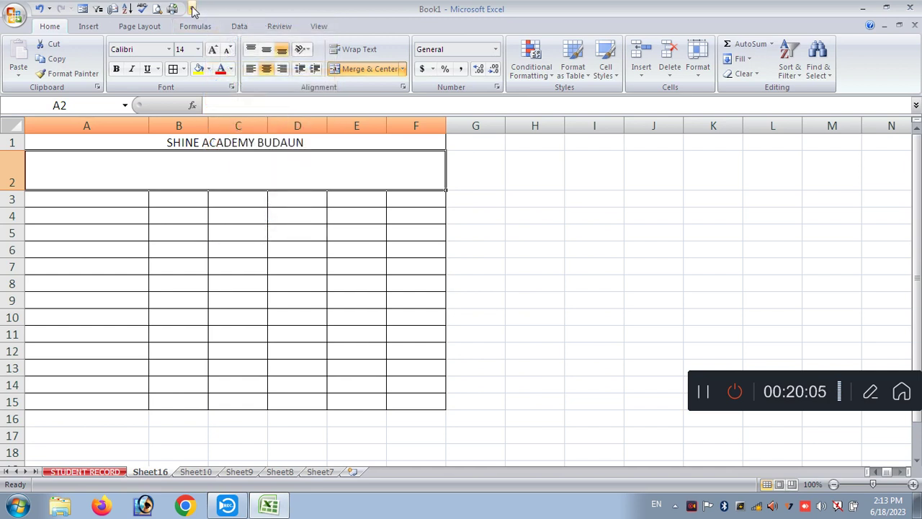
click(193, 9)
click(214, 83)
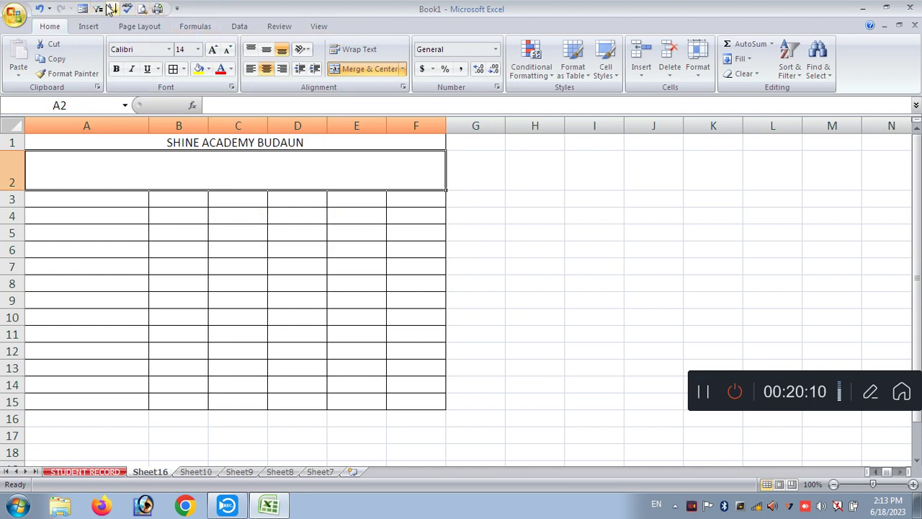
click(514, 309)
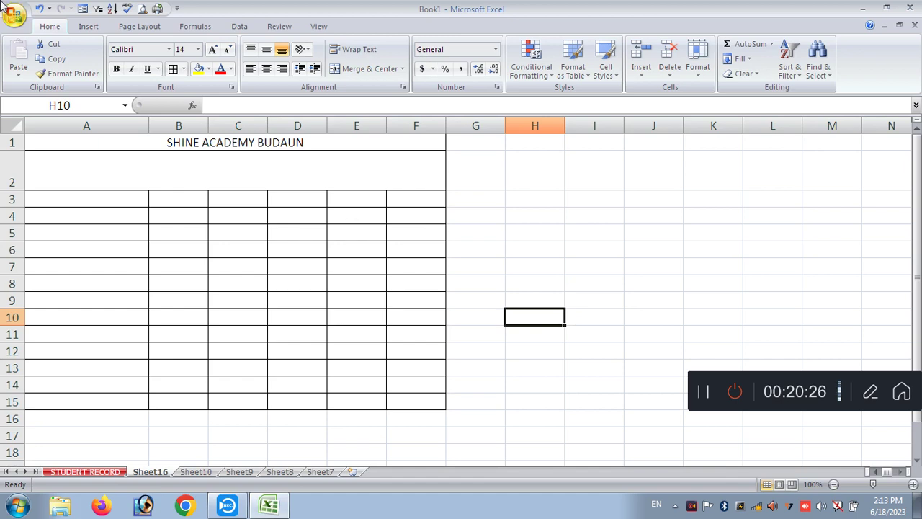
- Open Shine excel assignment and copy the assignment 2 employee details table A2:I14
click(15, 20)
click(132, 56)
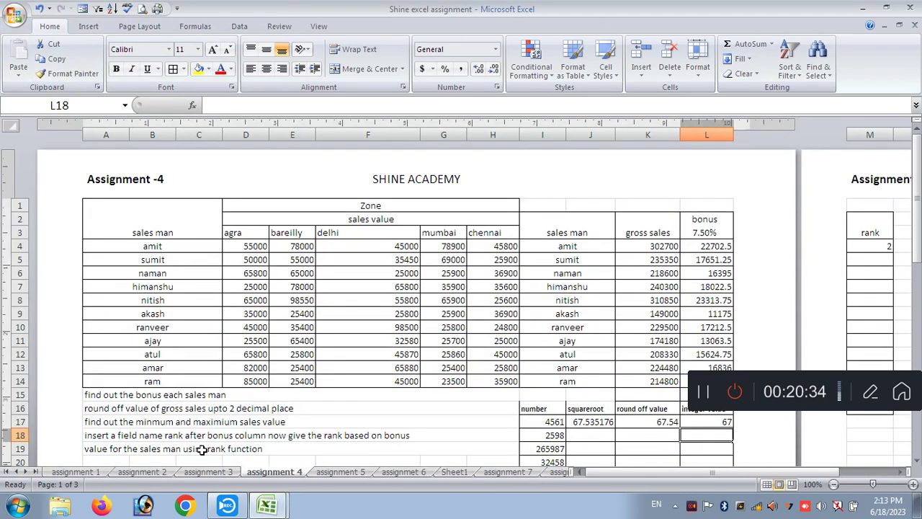
click(142, 472)
click(160, 213)
drag(160, 213, 487, 371)
key(ctrl+c)
- Return to Book1's Sheet10, check F3's formula and undo its #VALUE! result
key(ctrl+Tab)
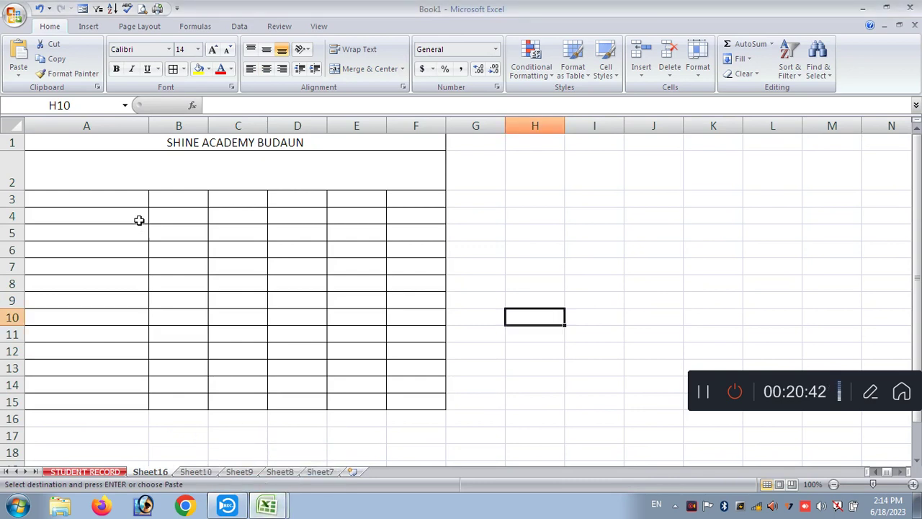
click(127, 184)
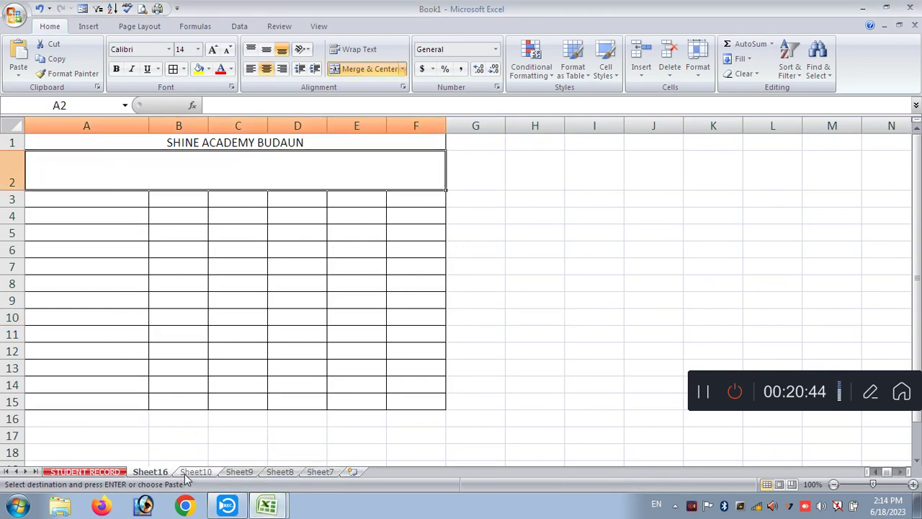
click(186, 471)
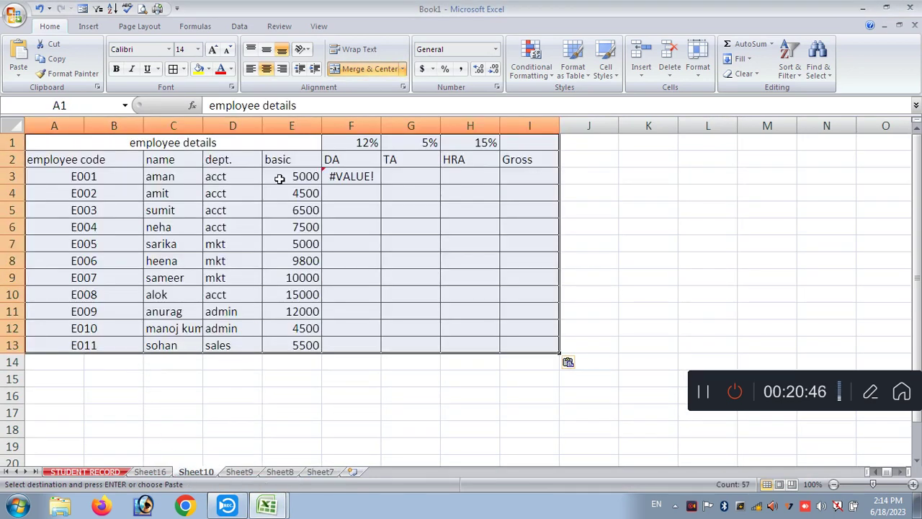
click(332, 176)
key(ctrl+z)
click(418, 277)
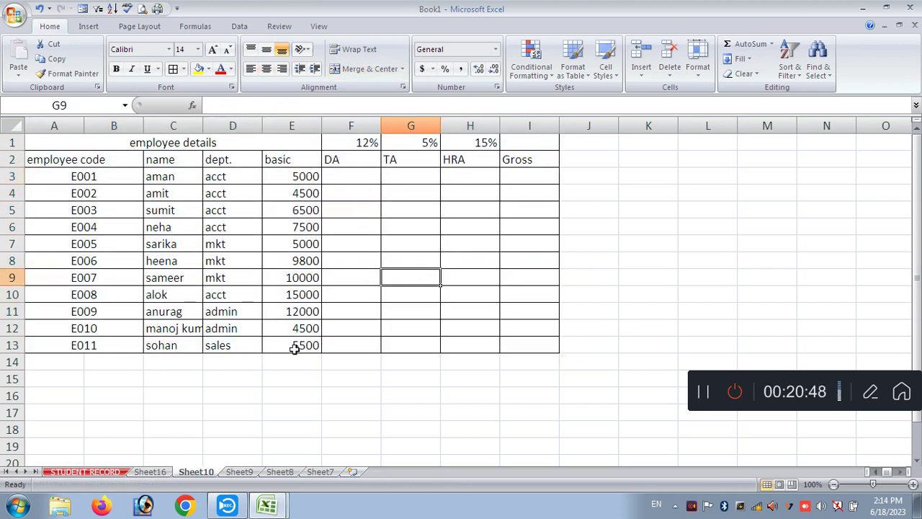
click(342, 329)
click(352, 173)
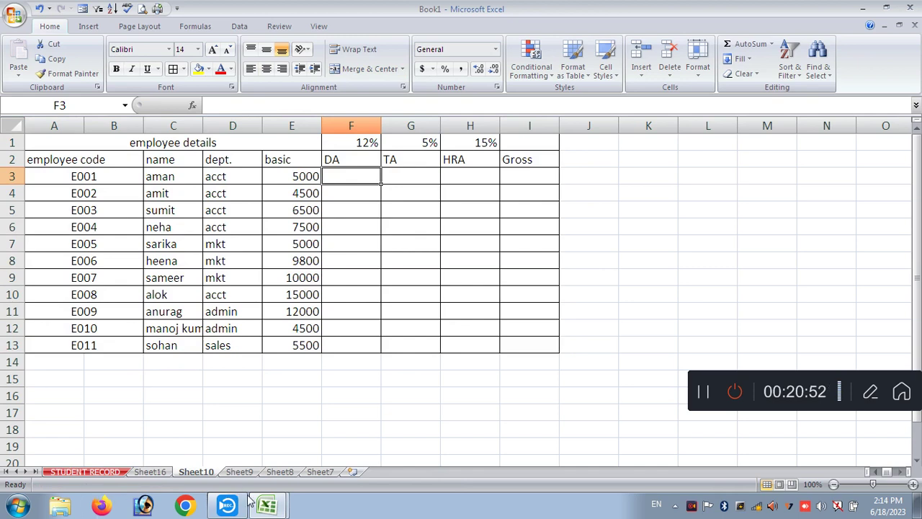
- Bring the Shine excel assignment workbook window back to the front
click(268, 507)
click(242, 475)
click(72, 472)
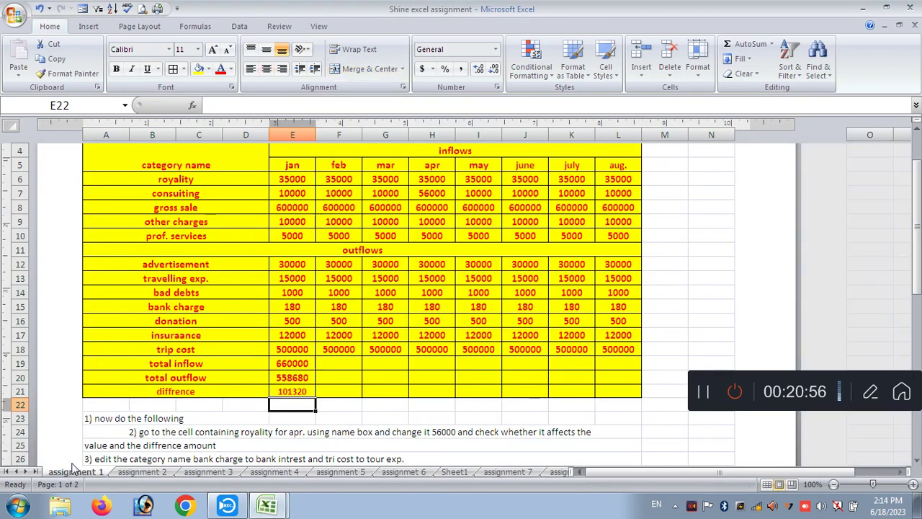
scroll(187, 238, up, 1)
- Open begi (Autosaved), browse Sheets 1–4, then open begi from Recent Documents
drag(278, 226, 346, 385)
click(14, 15)
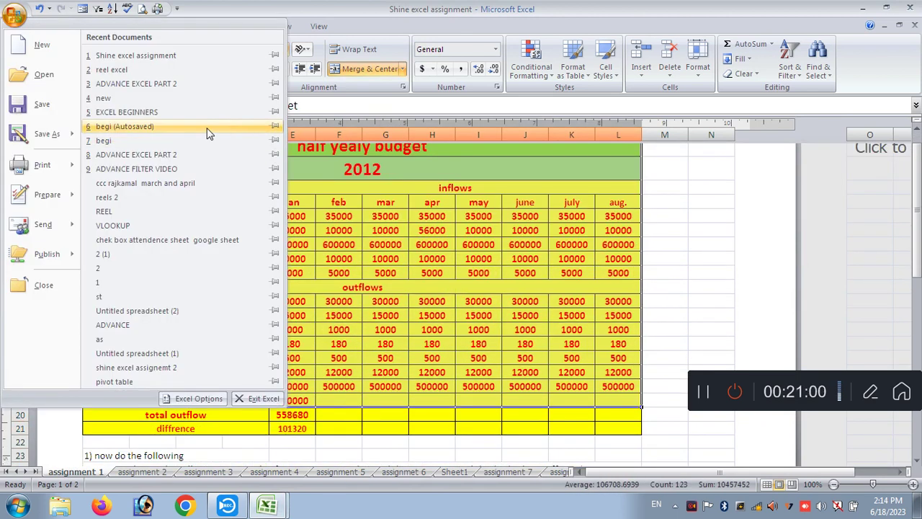
click(156, 126)
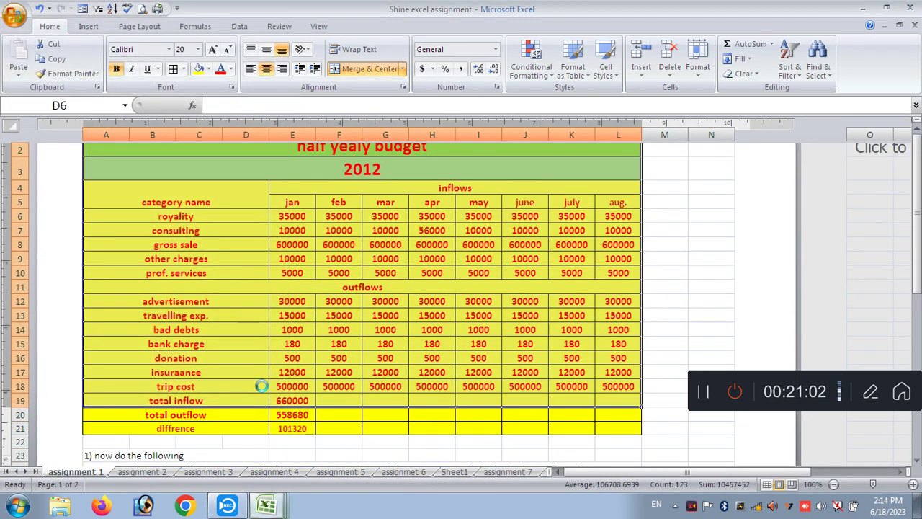
click(63, 472)
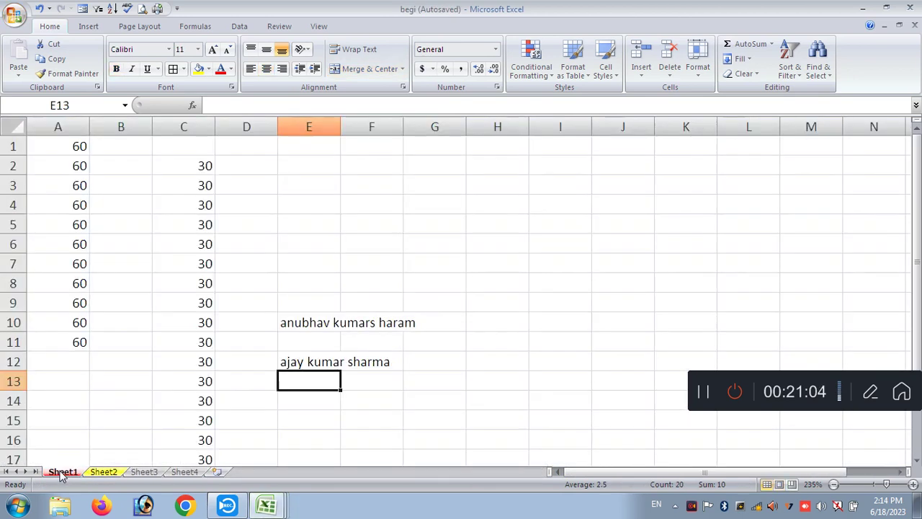
click(105, 472)
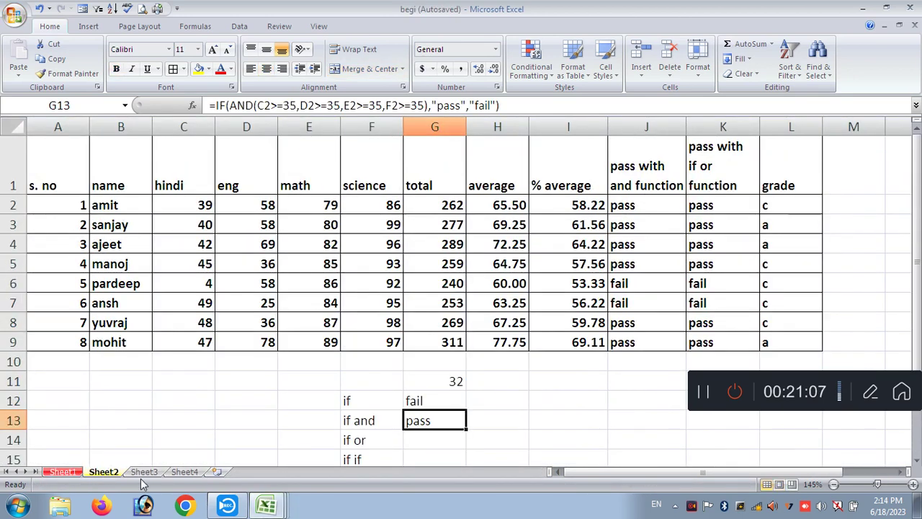
click(145, 472)
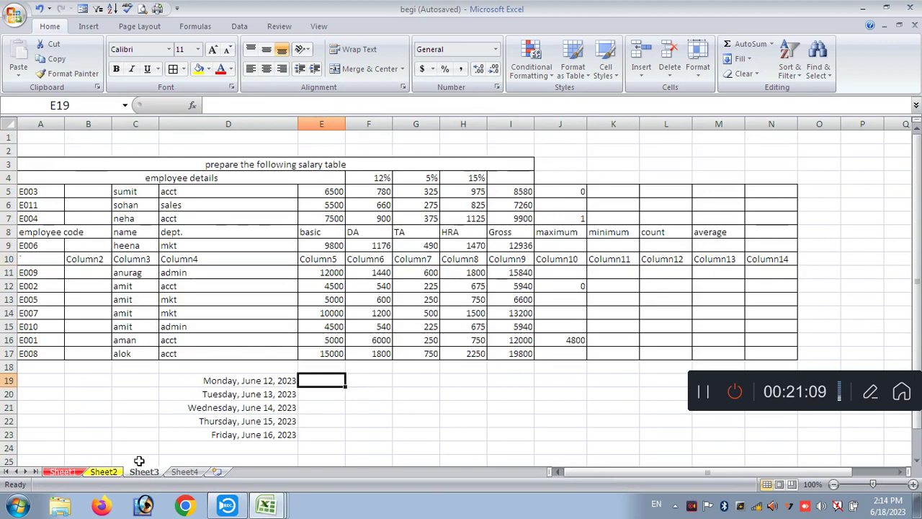
click(186, 472)
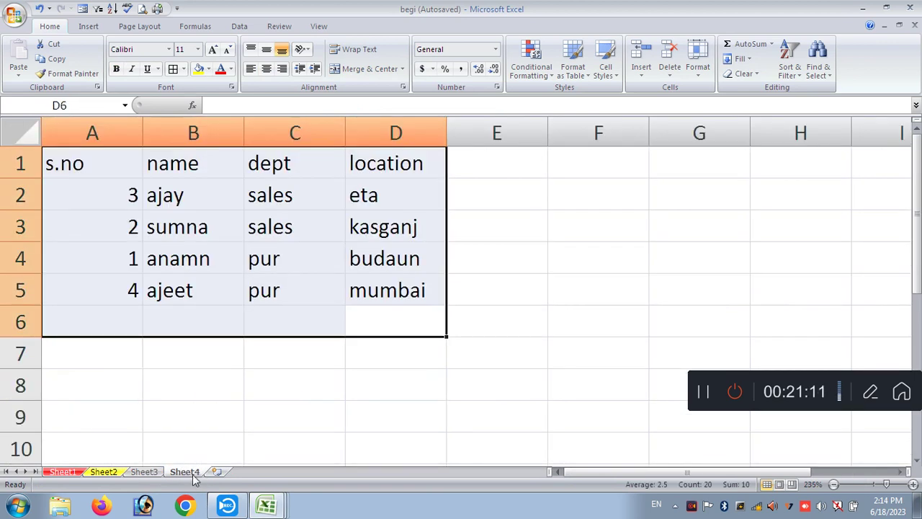
click(15, 17)
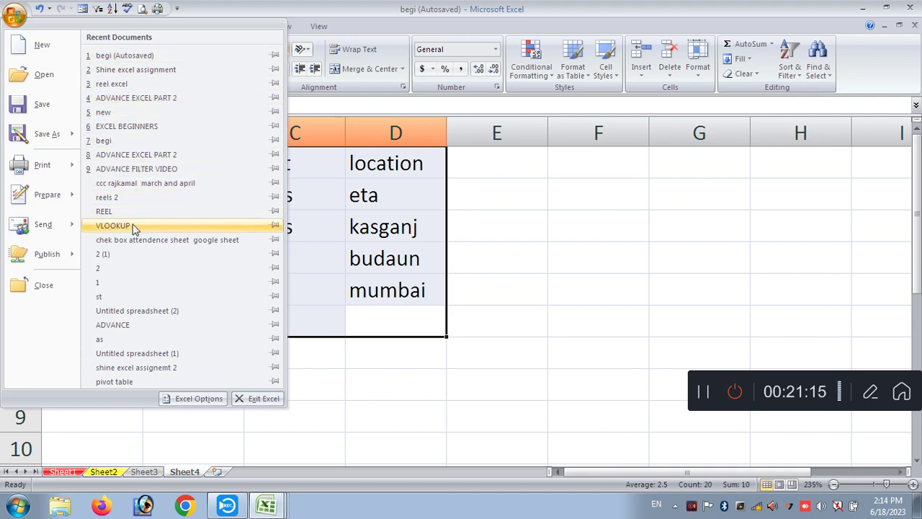
click(109, 140)
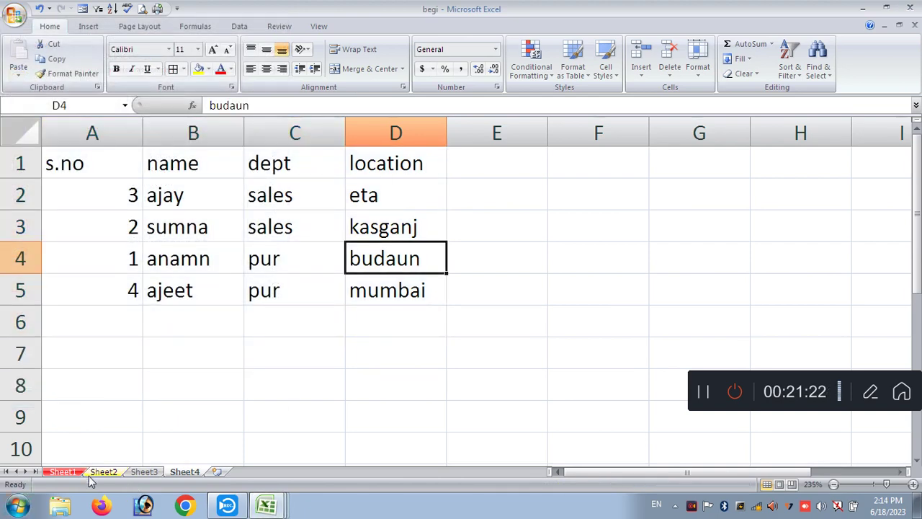
- Flip through the begi and Shine excel assignment windows, then return to Book1
click(265, 505)
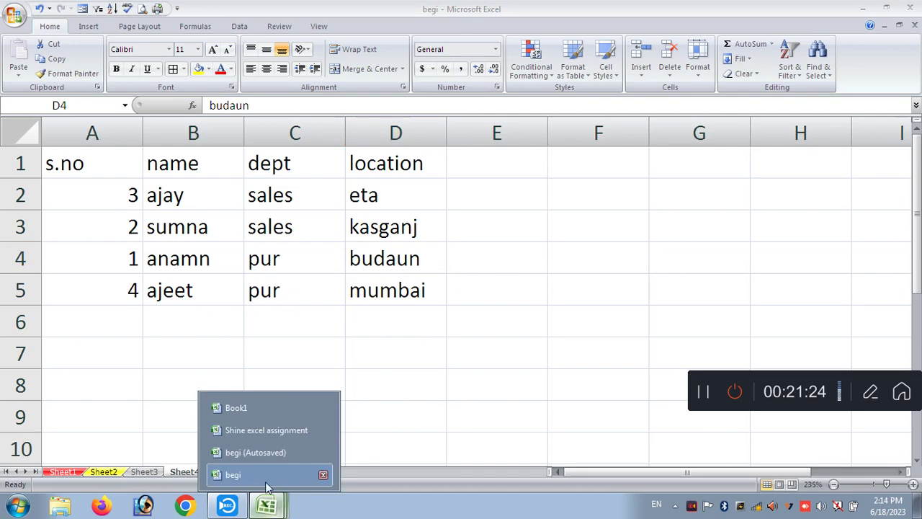
click(247, 475)
click(63, 472)
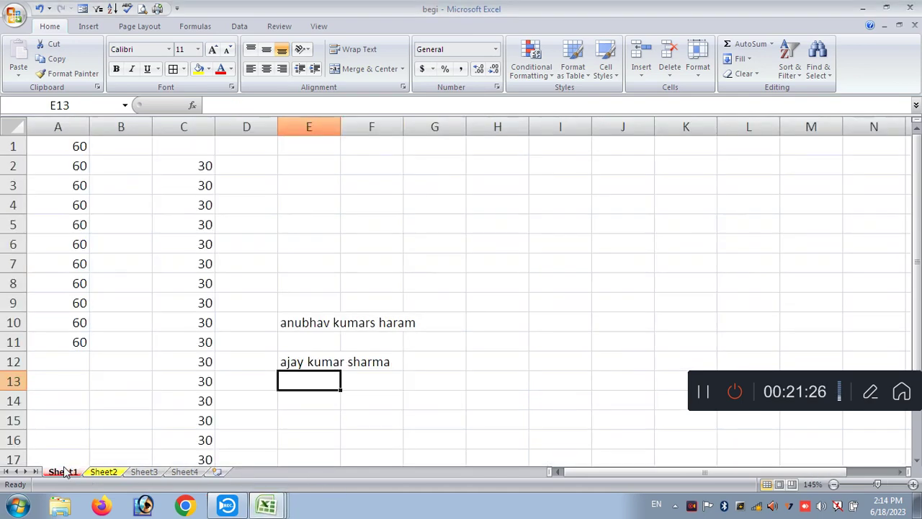
click(265, 506)
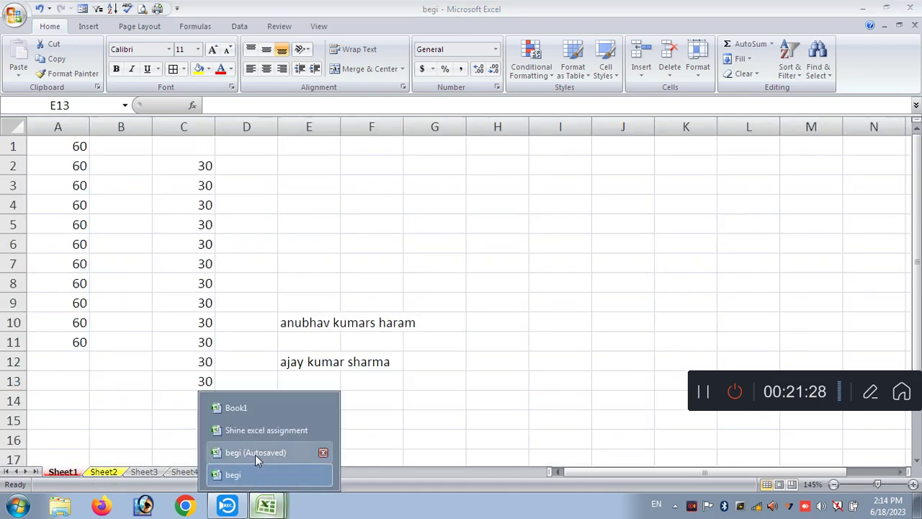
click(255, 436)
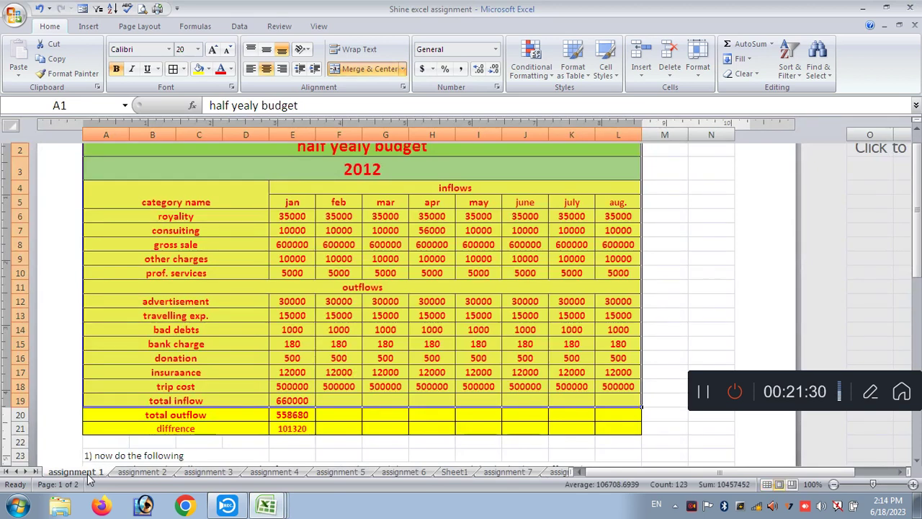
click(265, 506)
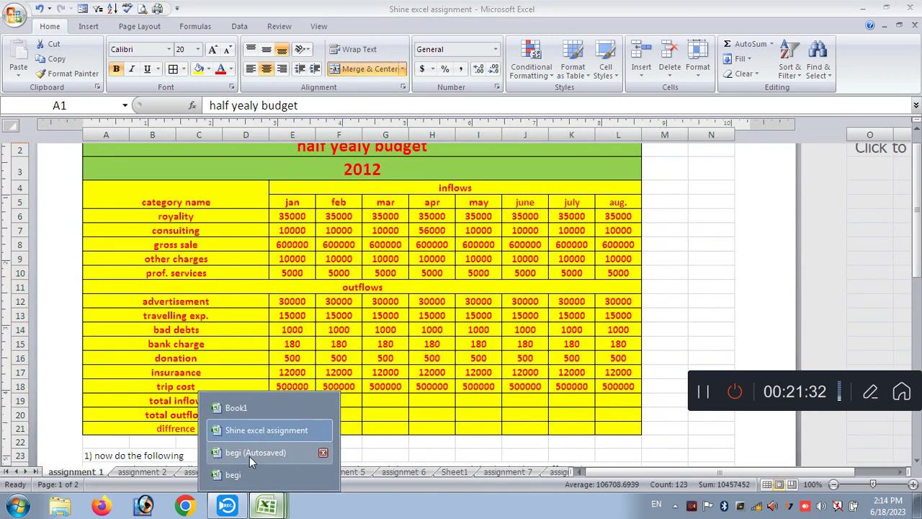
click(236, 408)
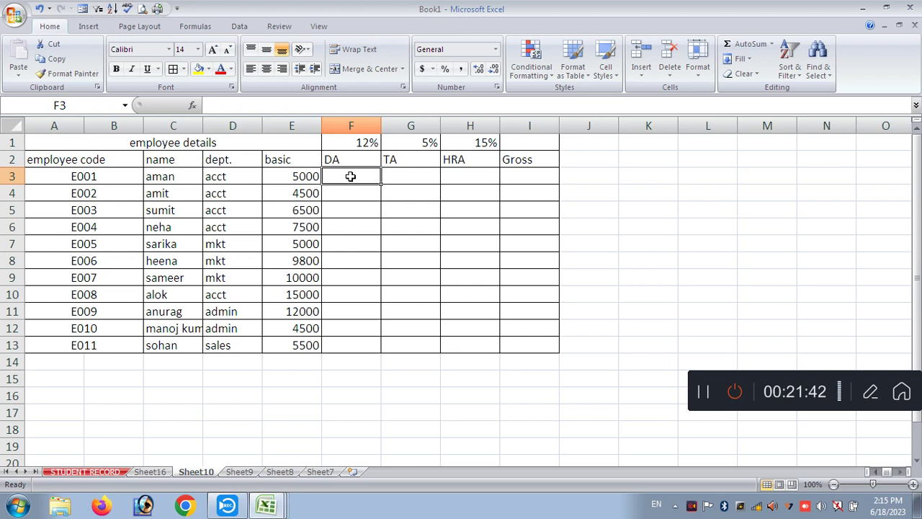
- Enter =E3*12/100 as DA in F3 and fill it down to F13
text(=)
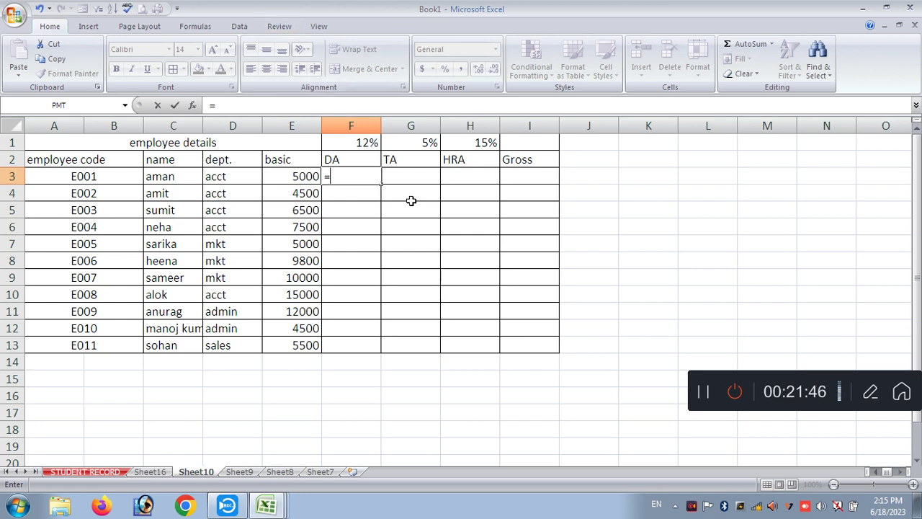
key(Escape)
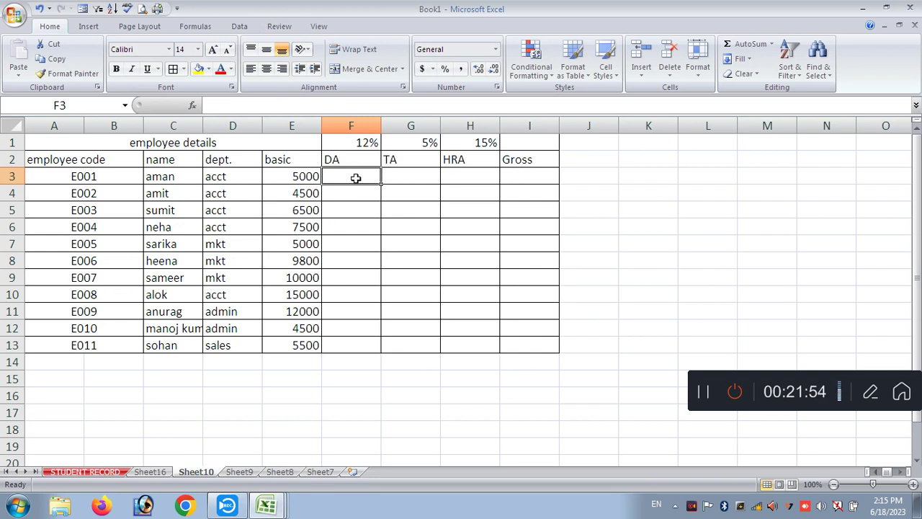
text(=)
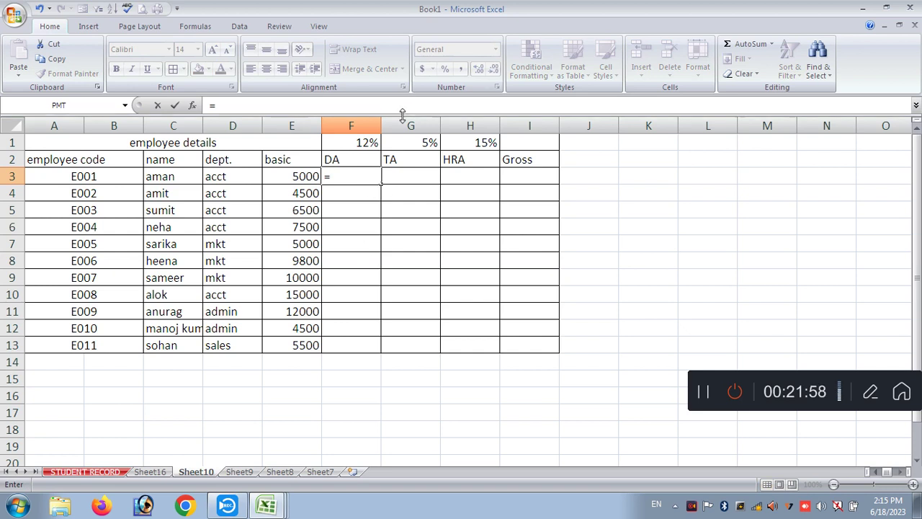
click(301, 176)
text(*12/100)
key(Return)
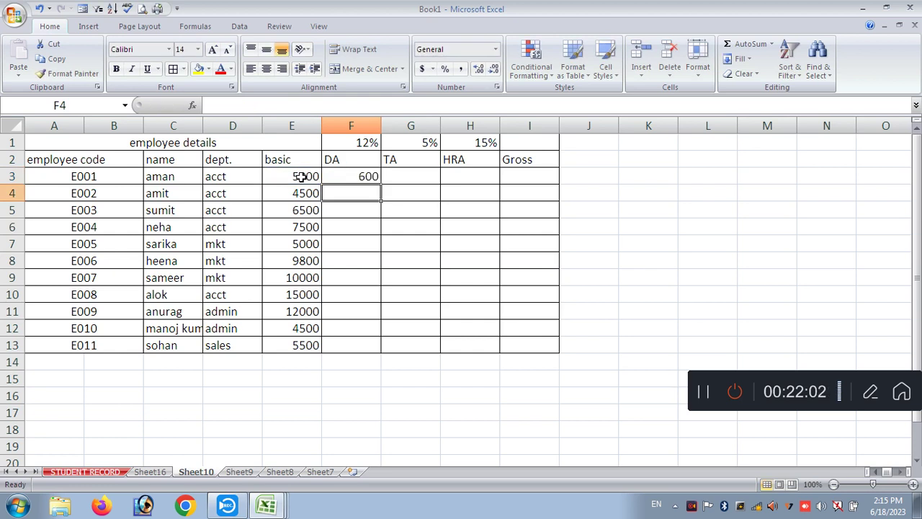
drag(364, 176, 351, 341)
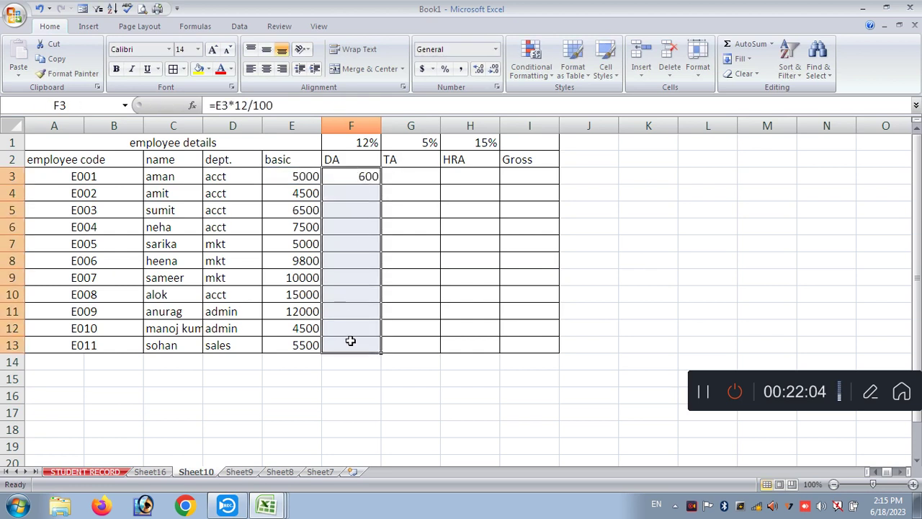
key(ctrl+d)
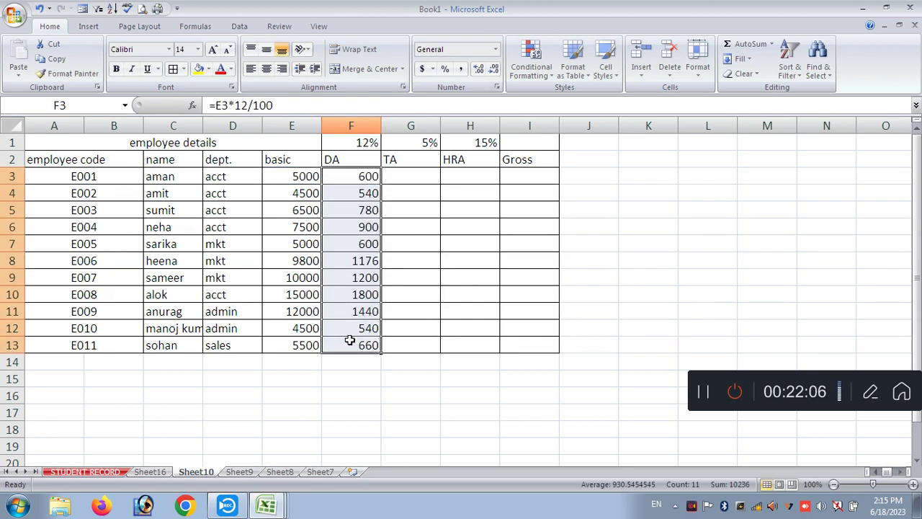
- Enter =E3*5/100 as TA in G3 and fill it down to G13
click(426, 175)
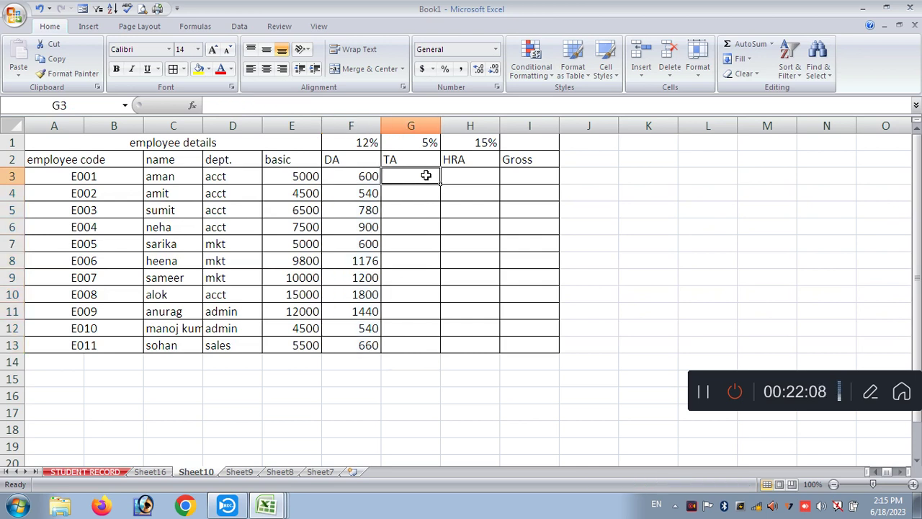
text(=)
click(306, 175)
text(*5/100)
key(Return)
drag(432, 177, 407, 346)
key(ctrl+d)
- Enter =E3*15/100 as HRA in H3 and fill it down to H13
click(461, 175)
text(=)
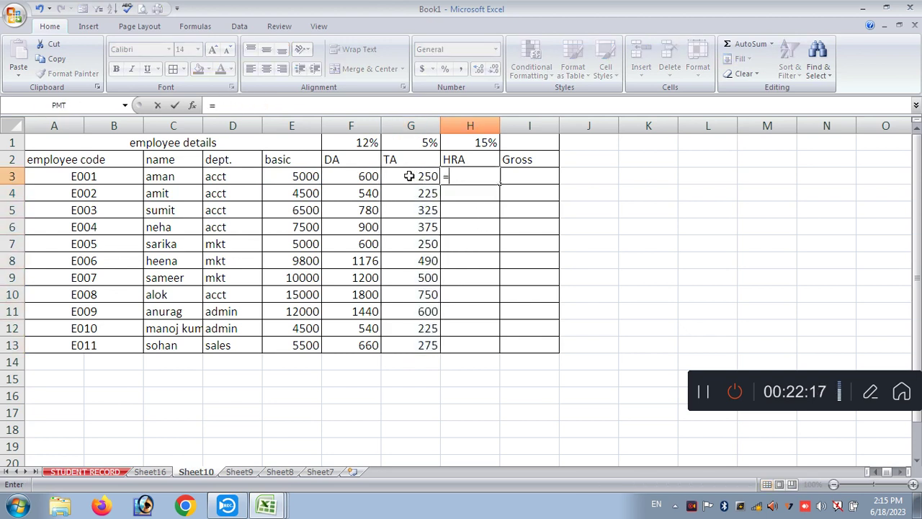
click(294, 177)
text(*15/100)
key(Return)
drag(473, 179, 469, 346)
key(ctrl+d)
click(526, 171)
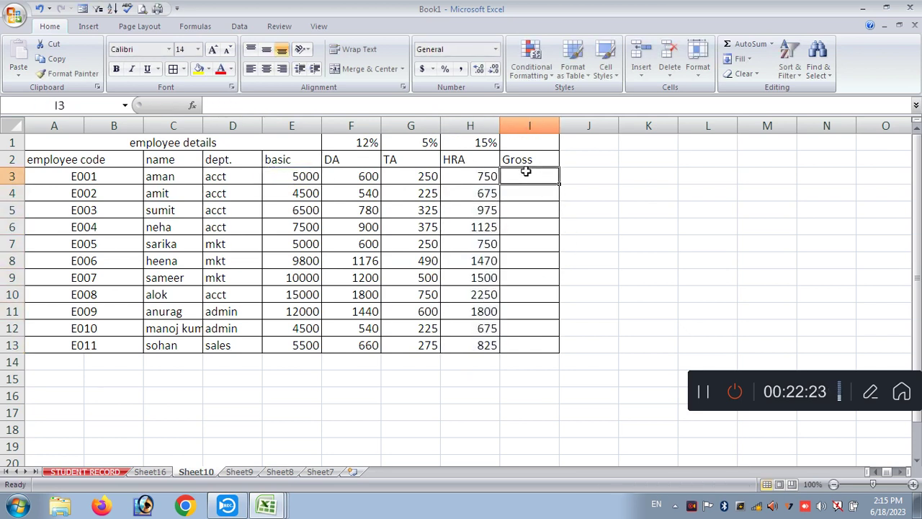
- AutoSum I3:I13 into the Gross column (6600 for E001) and widen column C
drag(526, 171, 529, 355)
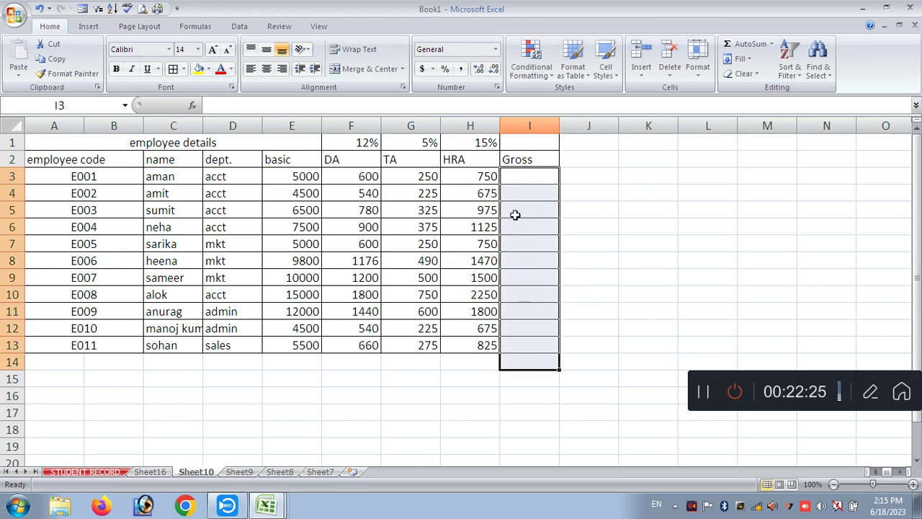
click(524, 177)
drag(524, 177, 517, 339)
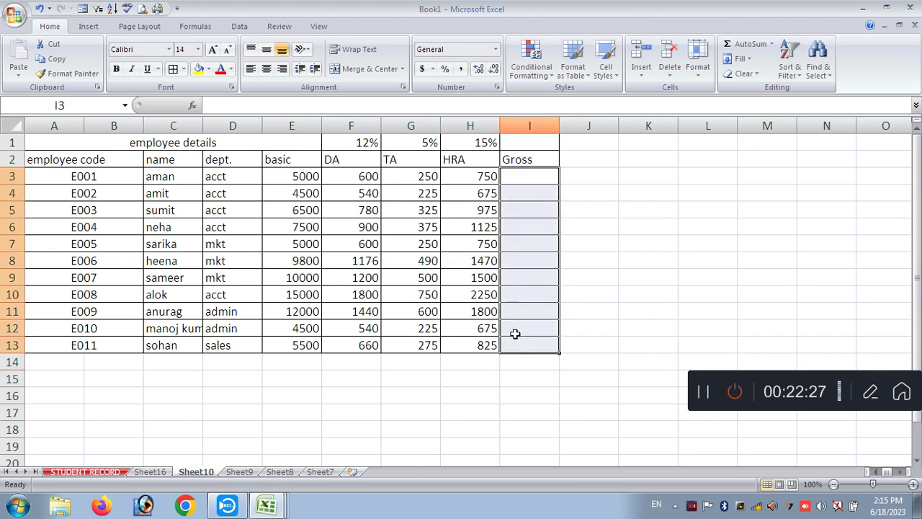
key(alt+equal)
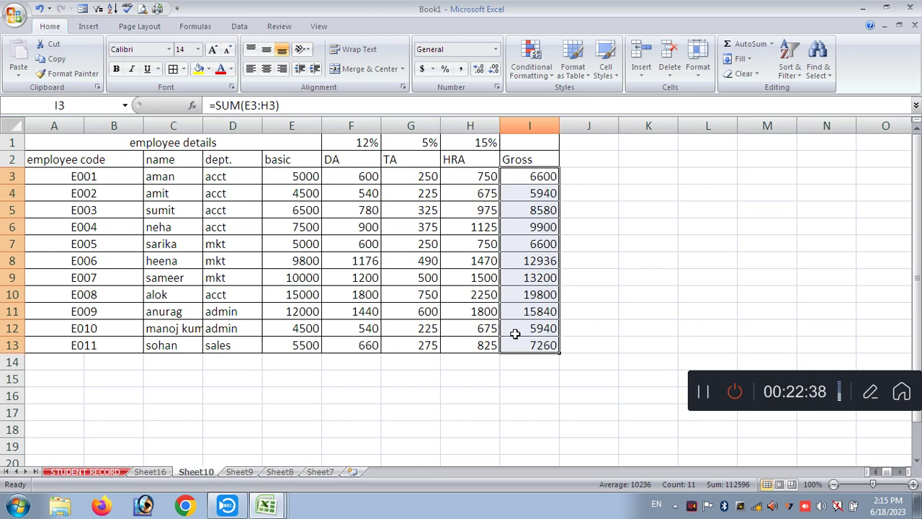
drag(203, 125, 263, 193)
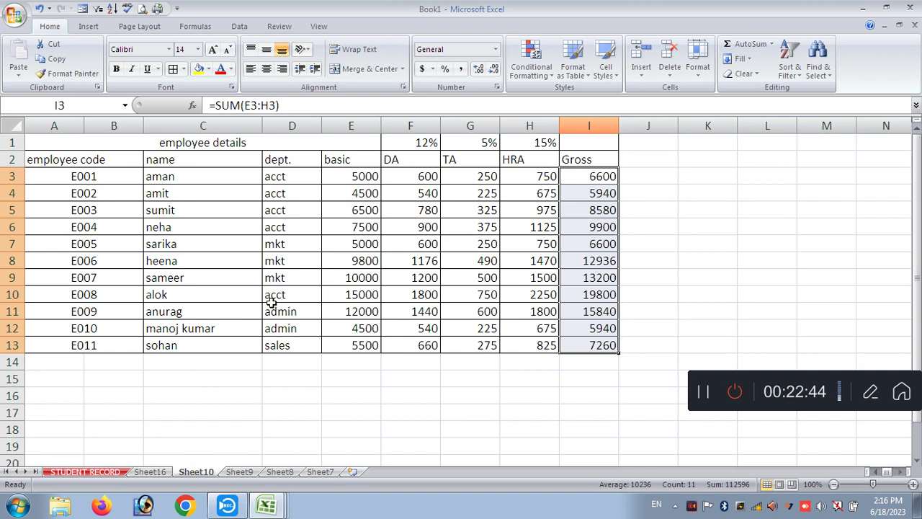
click(766, 444)
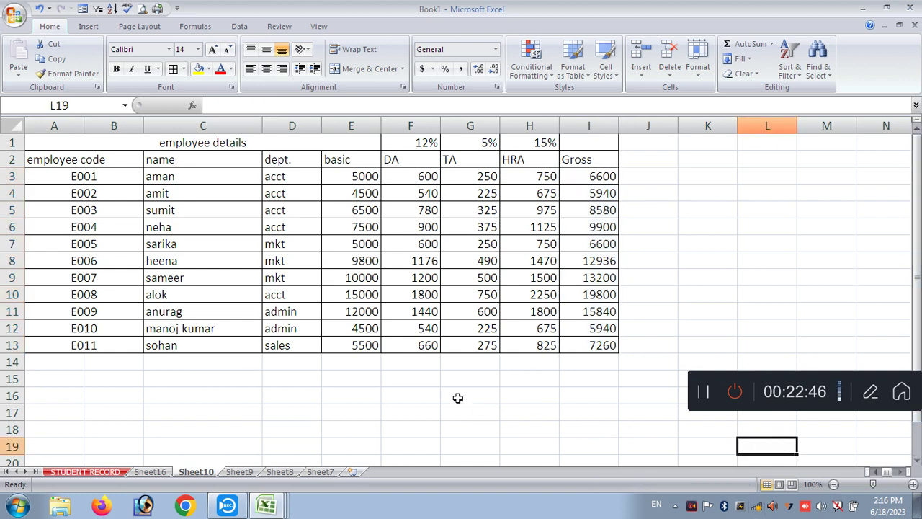
click(443, 397)
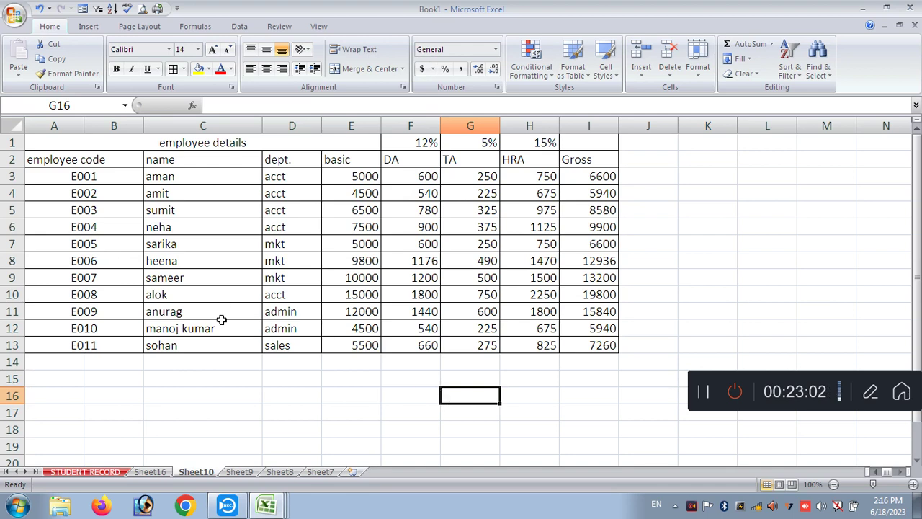
drag(263, 126, 296, 126)
drag(354, 126, 389, 126)
drag(448, 126, 474, 126)
drag(534, 126, 547, 126)
drag(685, 143, 13, 346)
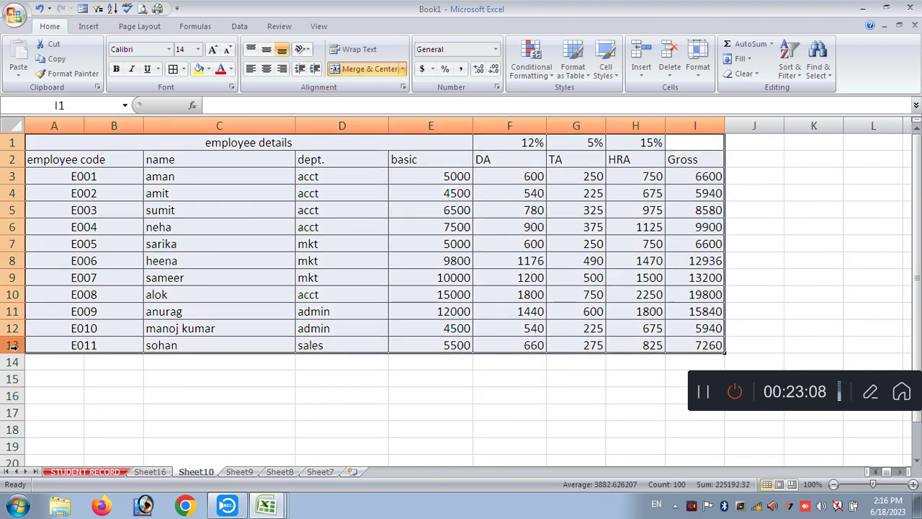
key(alt+h)
key(o)
key(i)
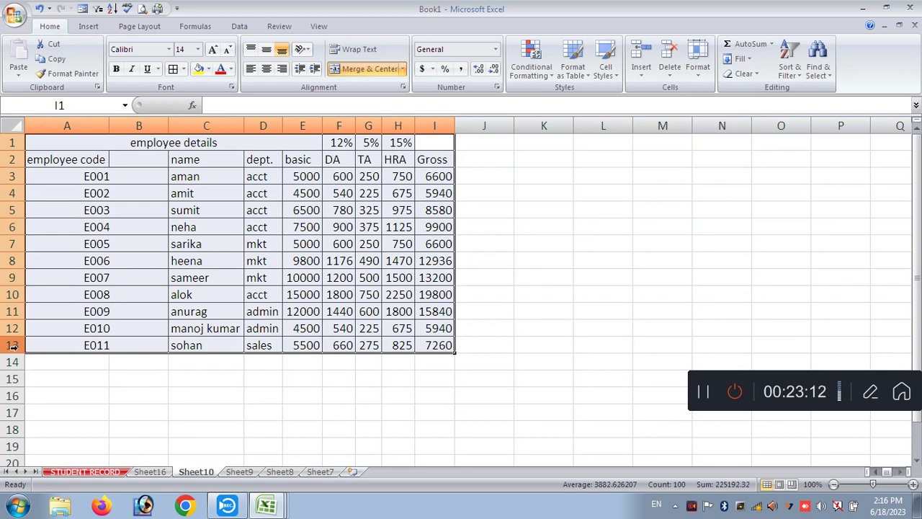
key(ctrl+z)
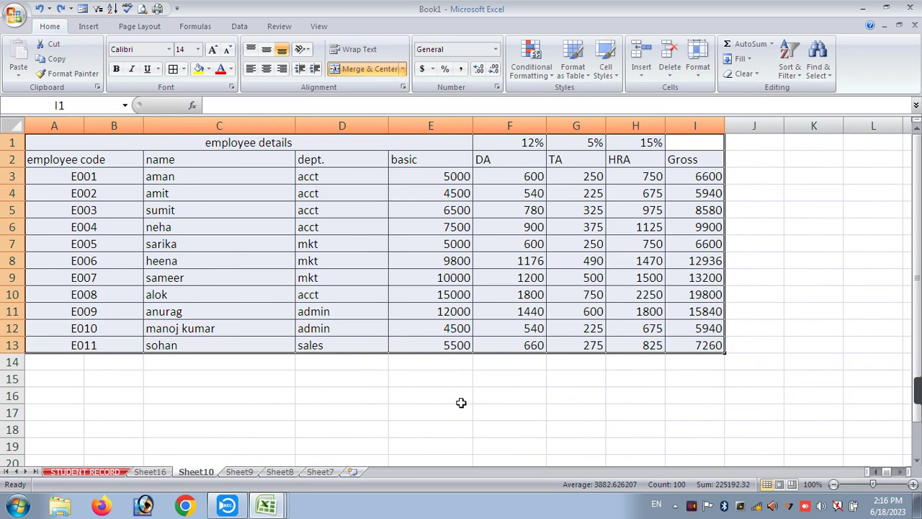
click(442, 388)
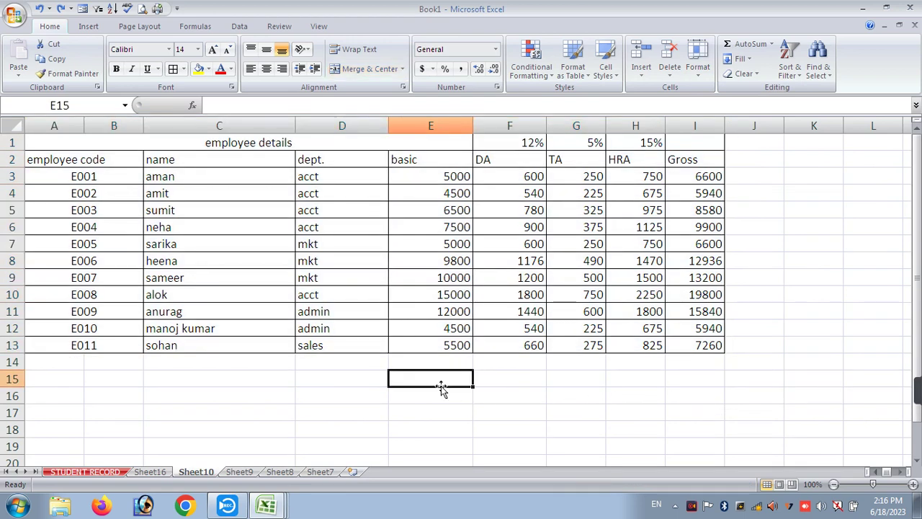
drag(191, 152, 700, 350)
key(alt)
key(h)
key(o)
key(i)
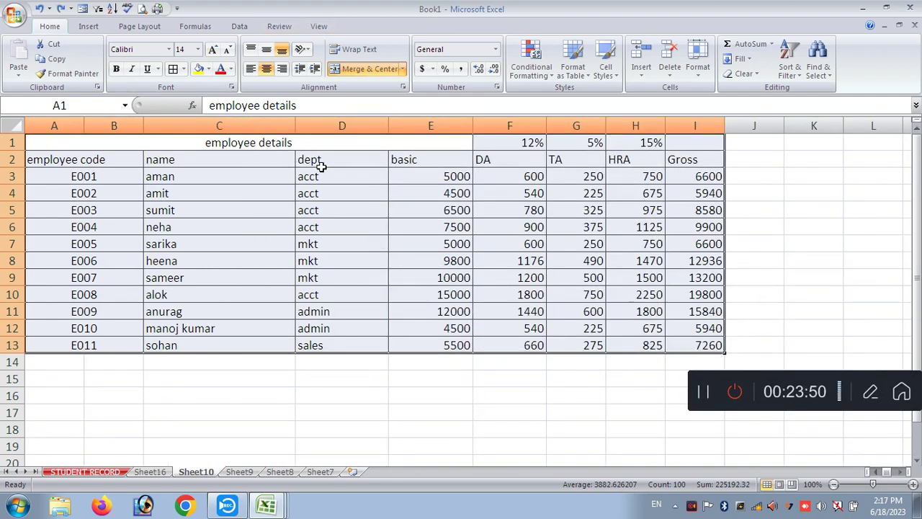
- Auto-fit the name, dept., basic, DA, TA, HRA and Gross columns to their contents
double_click(296, 124)
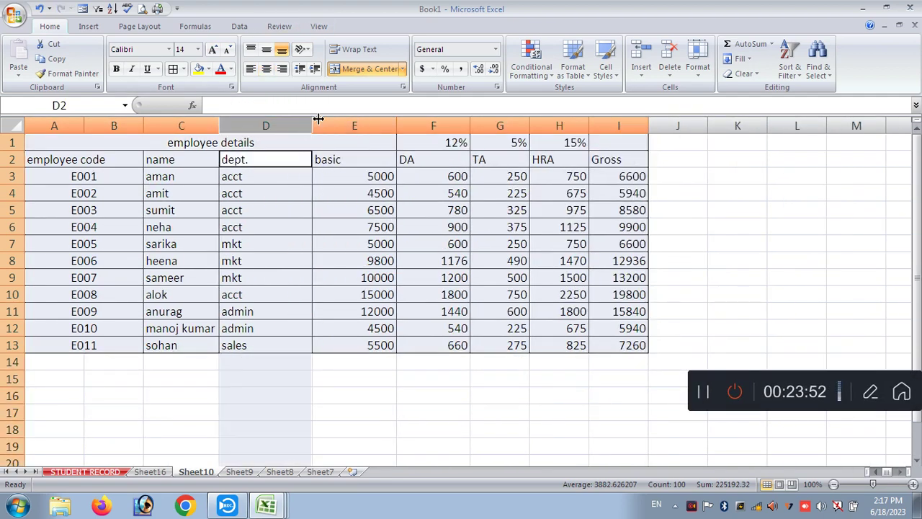
double_click(313, 122)
double_click(340, 126)
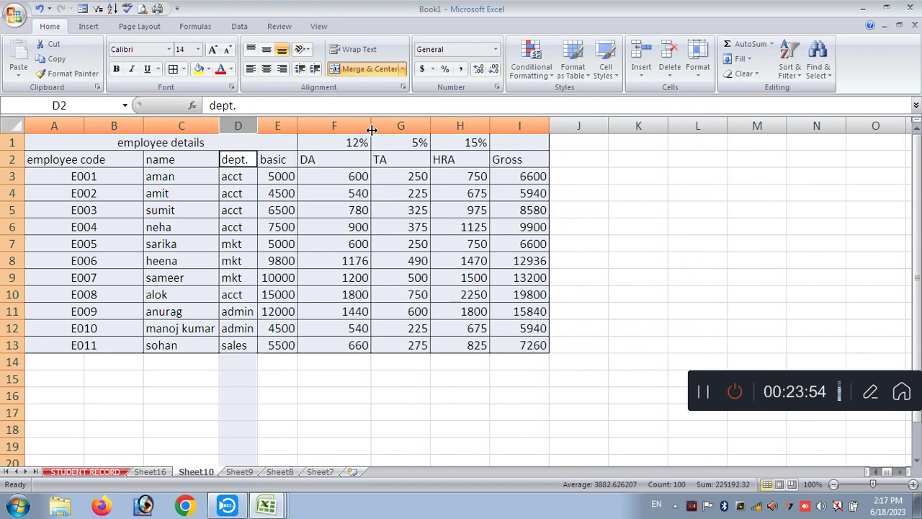
double_click(371, 127)
double_click(387, 126)
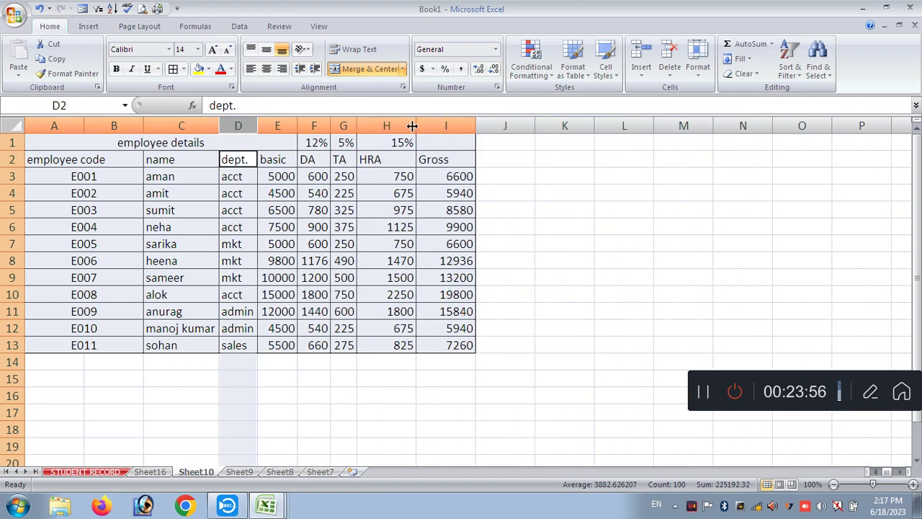
double_click(417, 127)
click(439, 124)
double_click(447, 126)
- Undo the column width changes, then redo the dept. and basic auto-fits
click(473, 193)
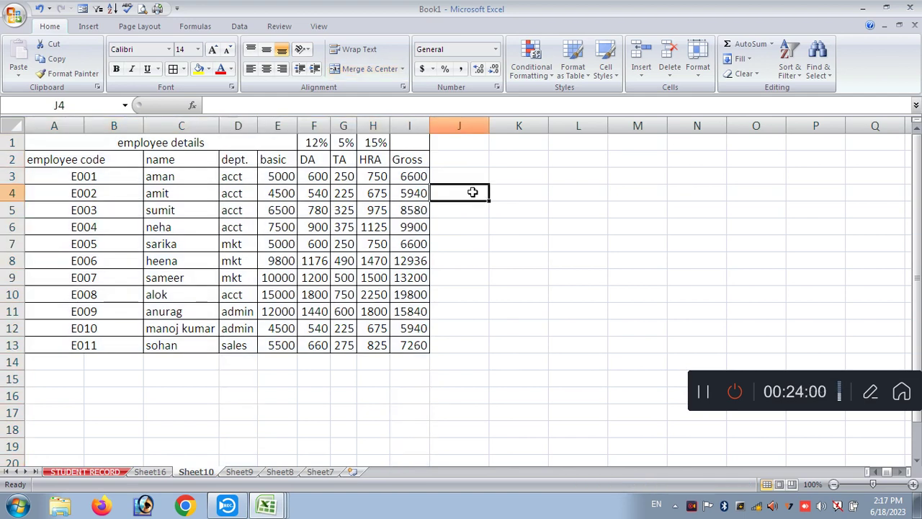
click(418, 142)
key(ctrl+z)
key(ctrl+z)
key(ctrl+z)
key(ctrl+z)
key(ctrl+z)
key(ctrl+z)
key(ctrl+z)
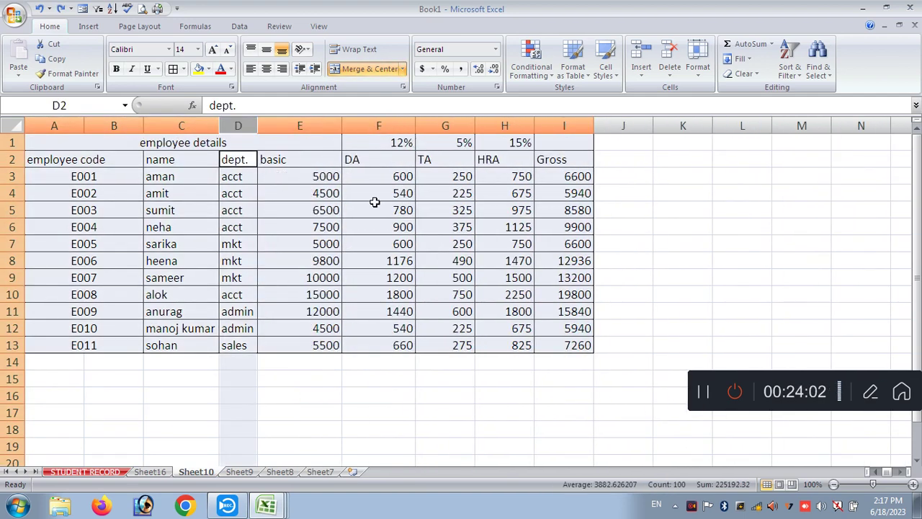
click(374, 206)
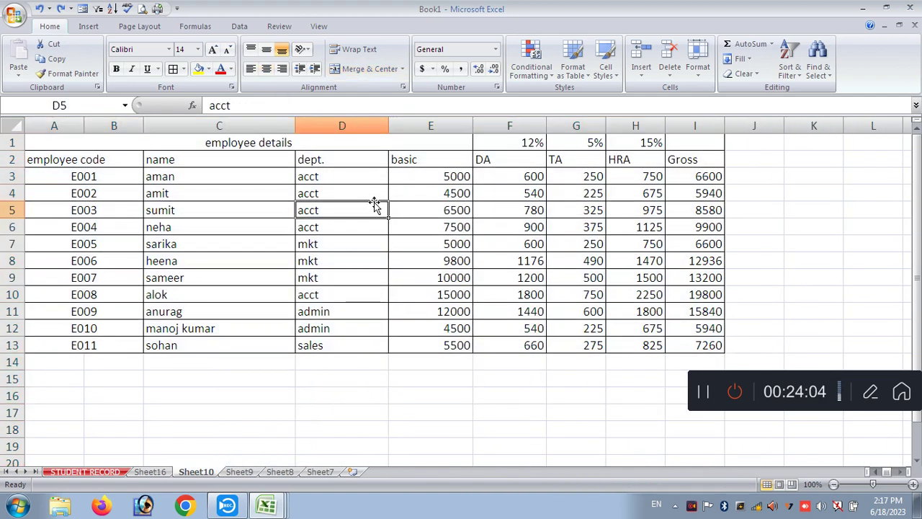
key(ctrl+y)
key(ctrl+y)
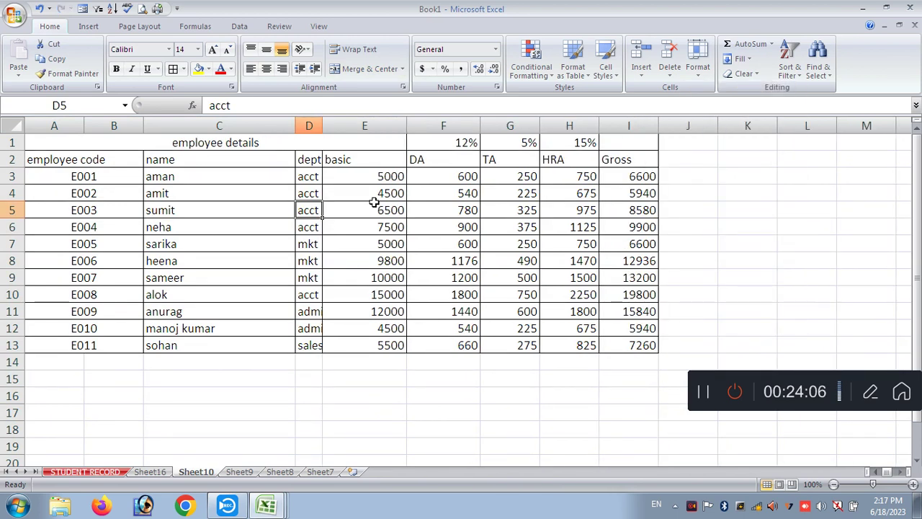
- Drag column D's right border to widen the dept. column
drag(322, 129, 412, 212)
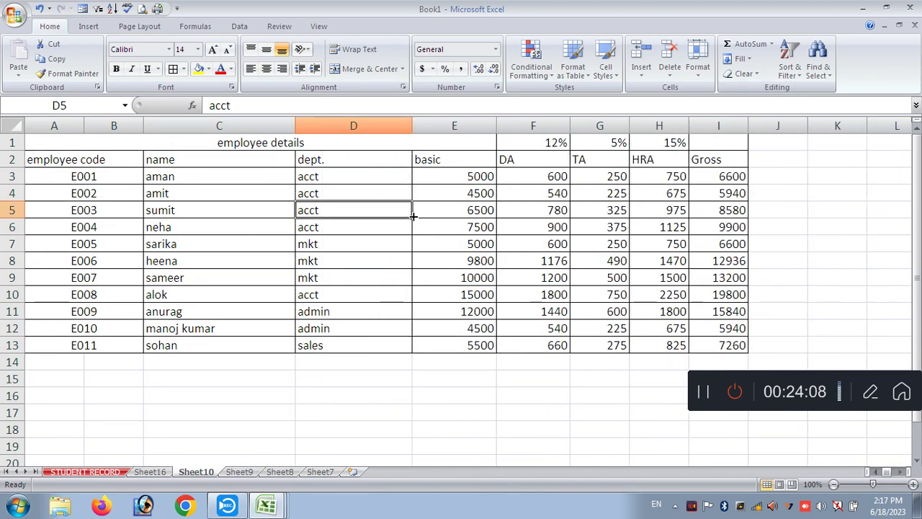
click(417, 242)
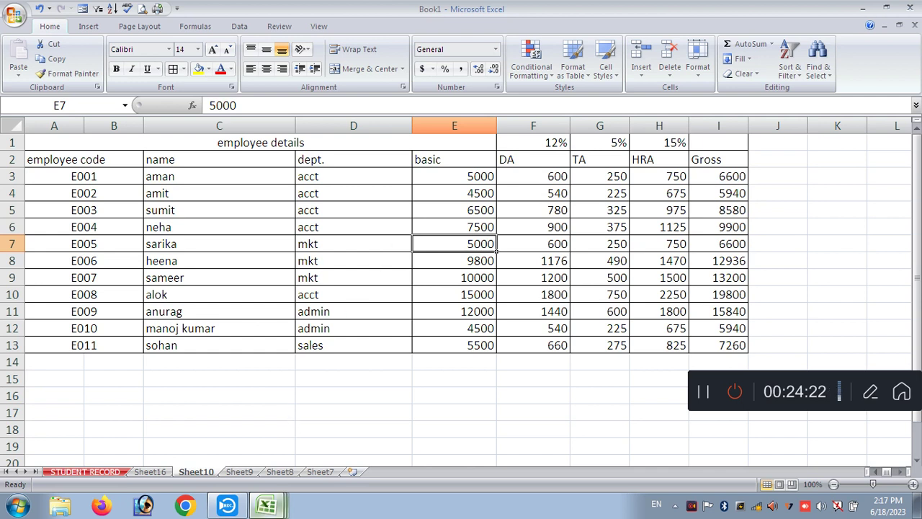
click(518, 395)
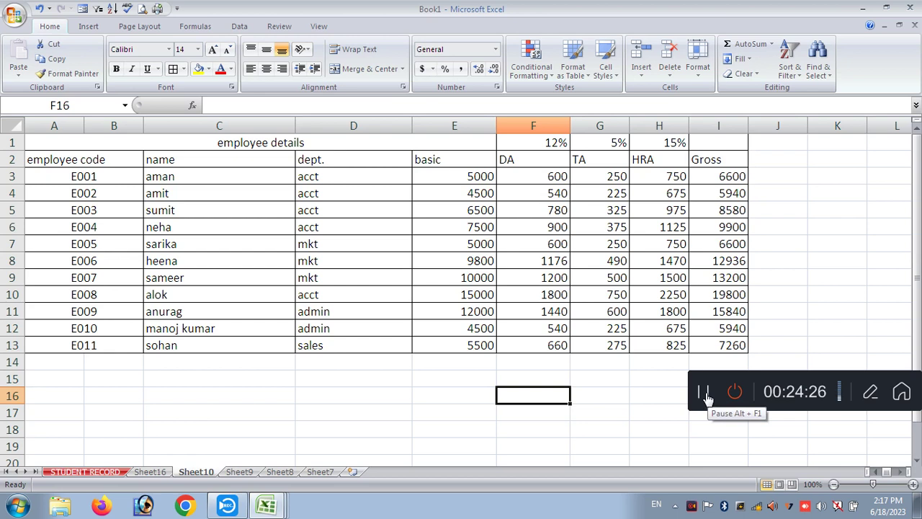
click(588, 426)
click(437, 382)
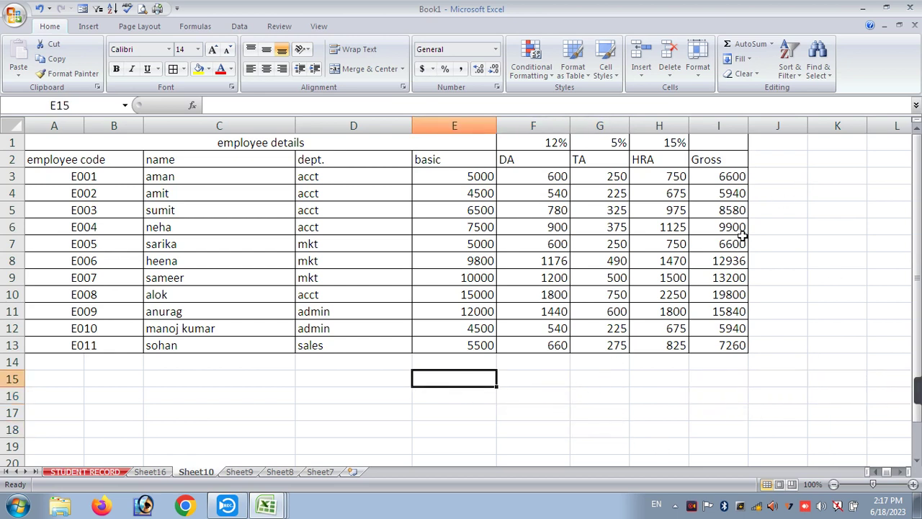
- Erase all contents of the employee sheet and move to Sheet9
key(ctrl+a)
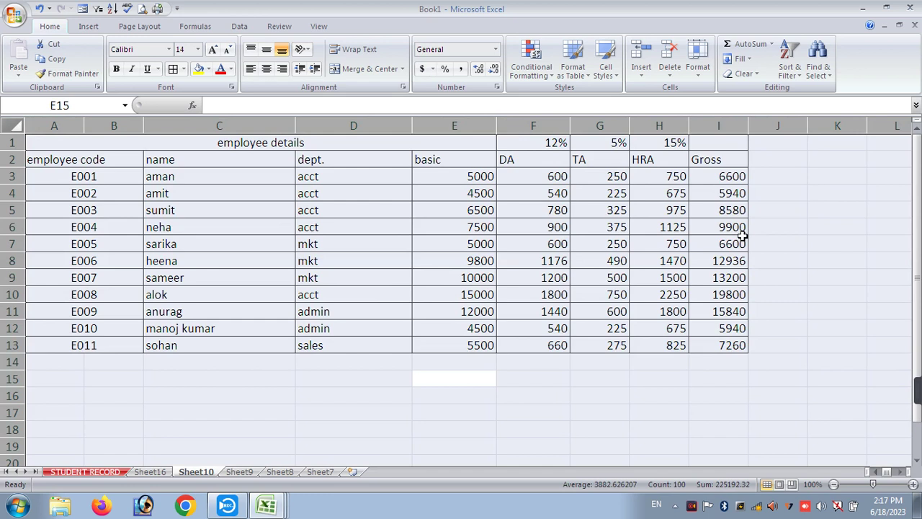
key(Delete)
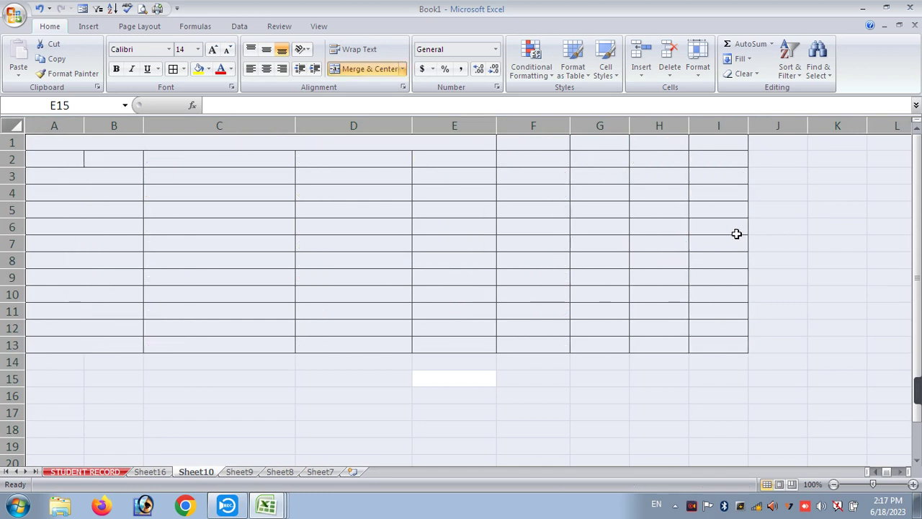
click(241, 472)
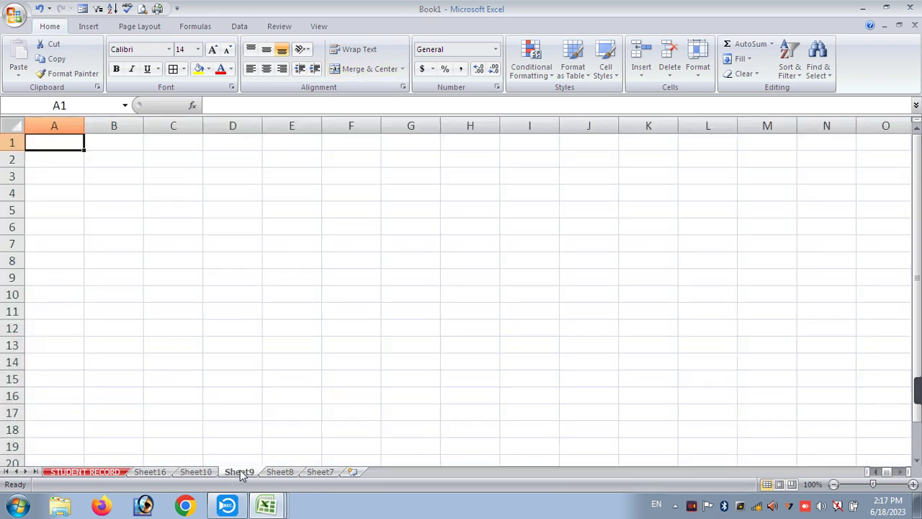
- Enter 1 and 2 in A1:A2 and fill column A with 1 to 14
text(1)
key(Return)
text(2)
key(Return)
mouse_move(49, 143)
mouse_down()
mouse_move(31, 144)
mouse_move(39, 153)
mouse_up()
click(88, 166)
click(78, 144)
click(77, 159)
click(77, 142)
drag(77, 142, 60, 366)
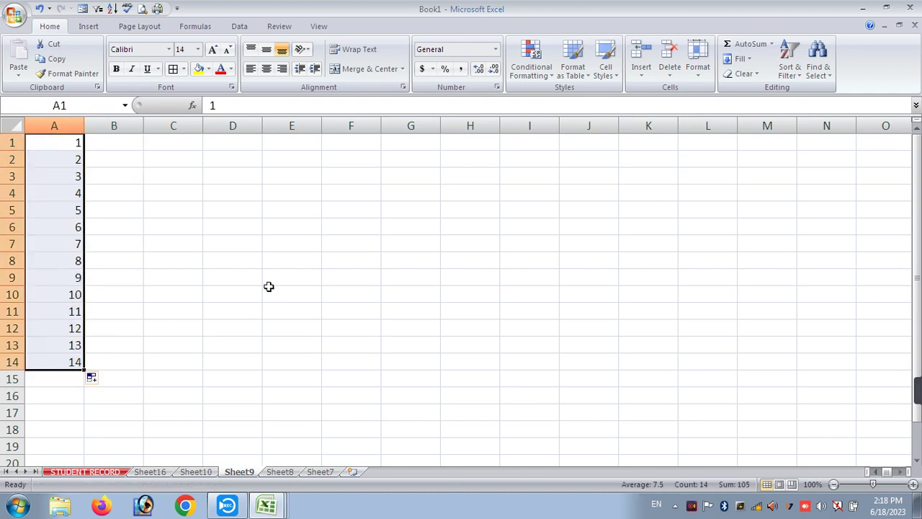
- Enter 1 in C1 and fill C1:C14 with the series 1 to 14
click(178, 141)
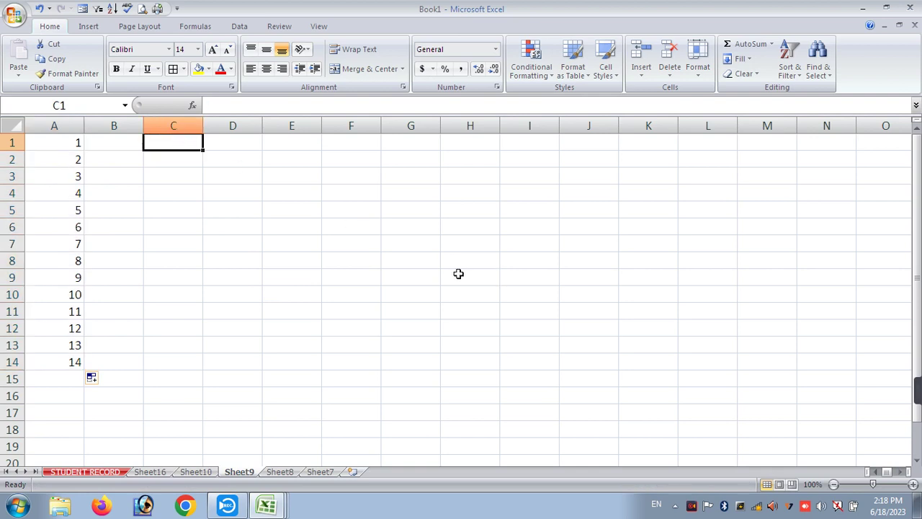
text(1)
key(Return)
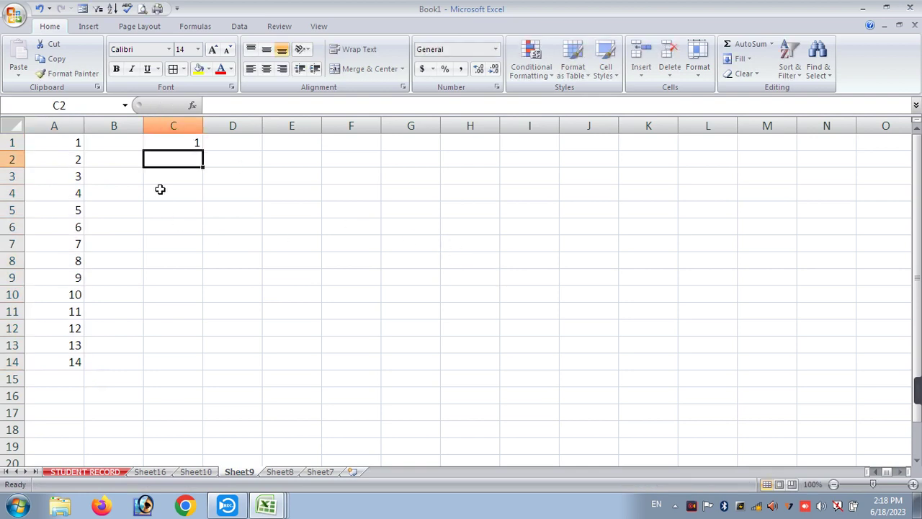
click(176, 141)
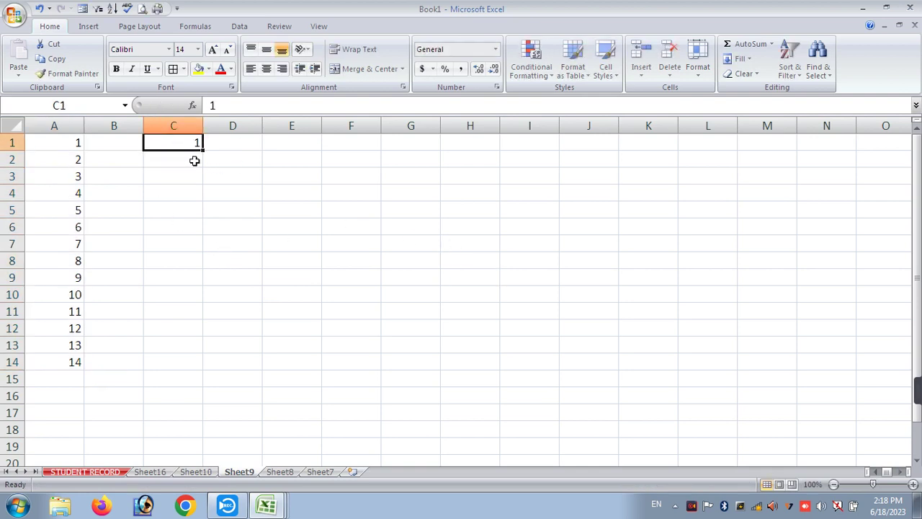
drag(204, 154, 192, 359)
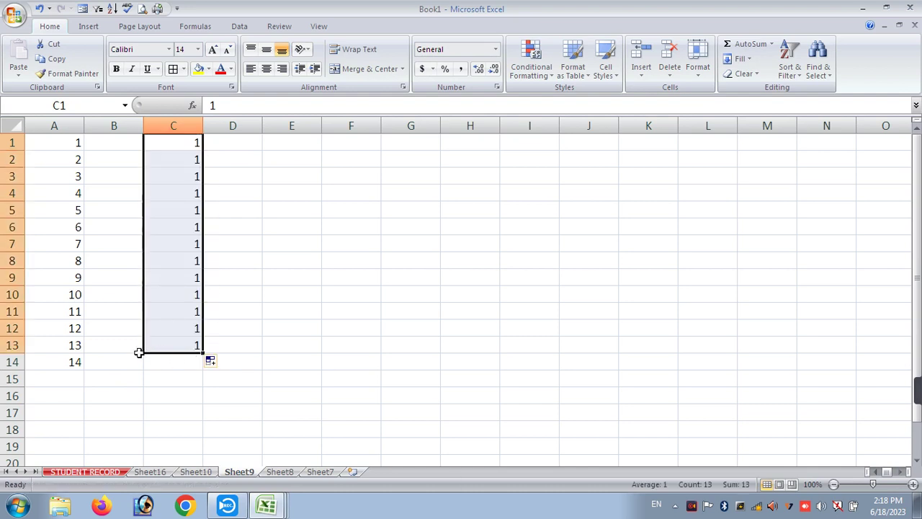
key(ctrl+z)
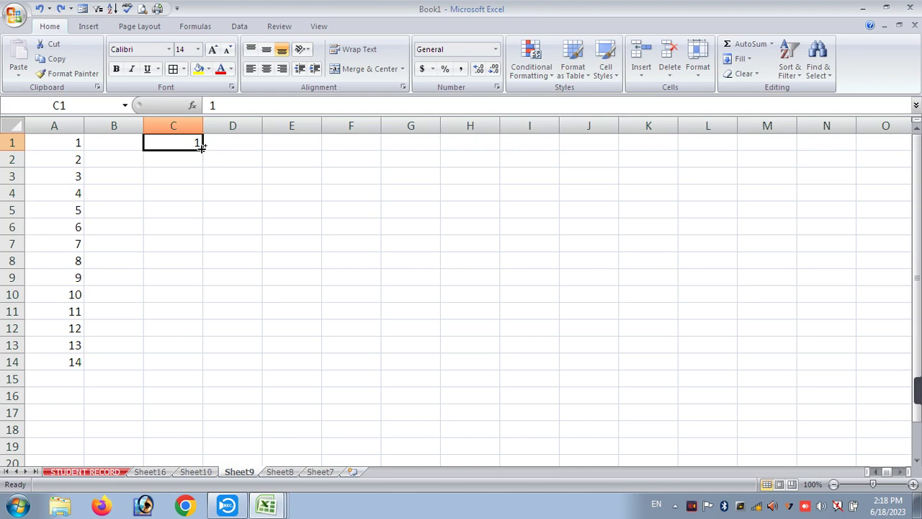
drag(204, 147, 195, 364)
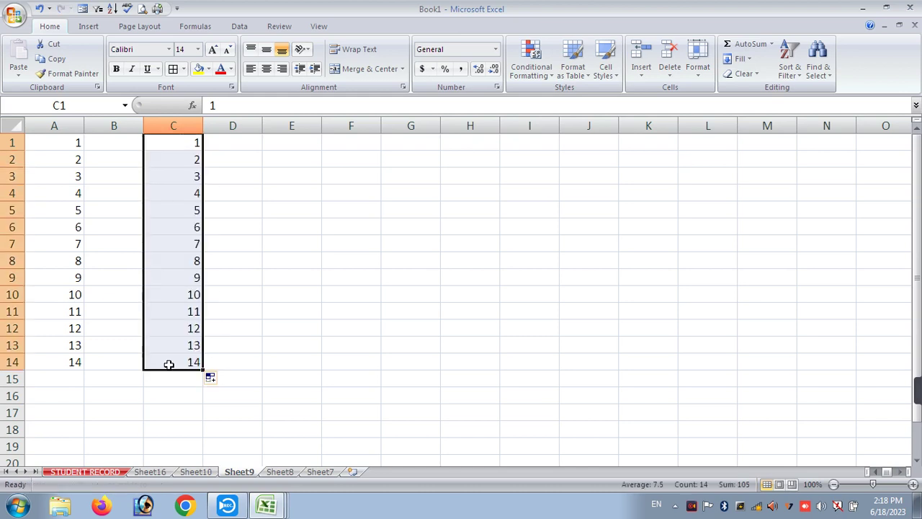
key(ctrl+z)
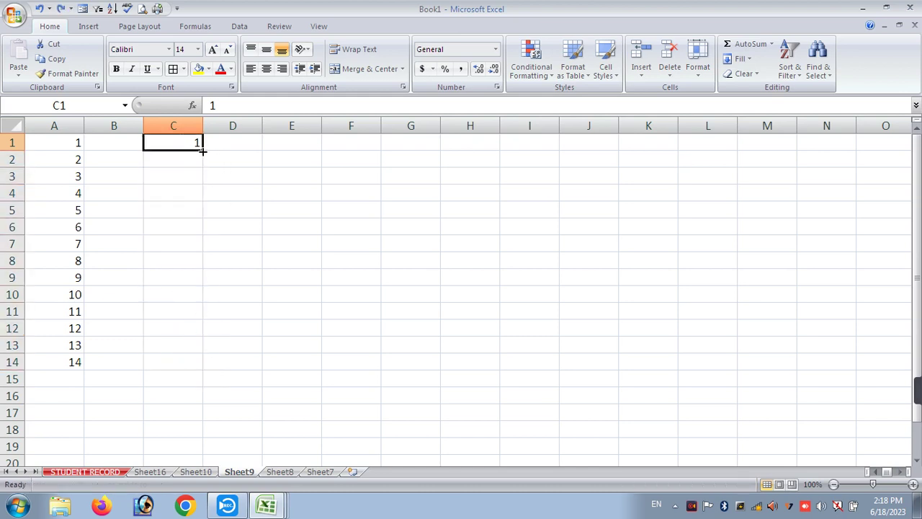
drag(203, 151, 185, 363)
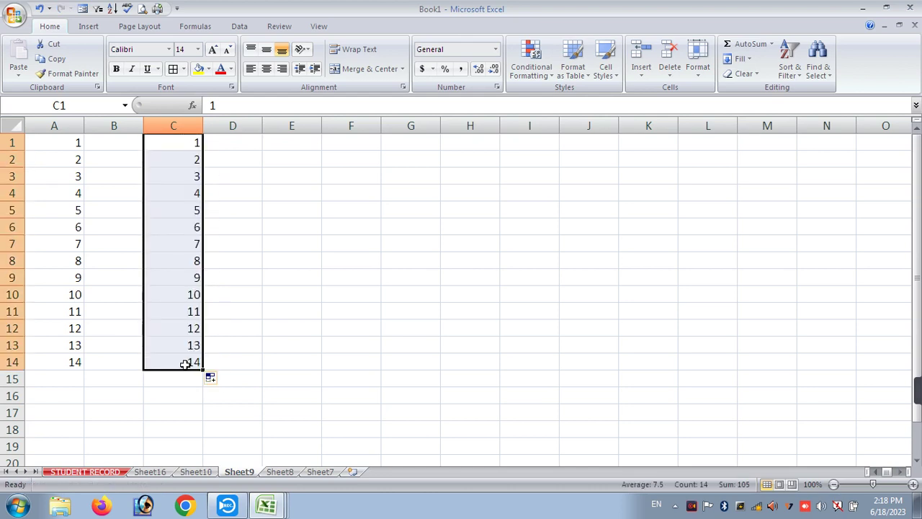
- Try numbering column D from 1 to 14 from D1, then undo it
click(230, 143)
text(1)
key(Return)
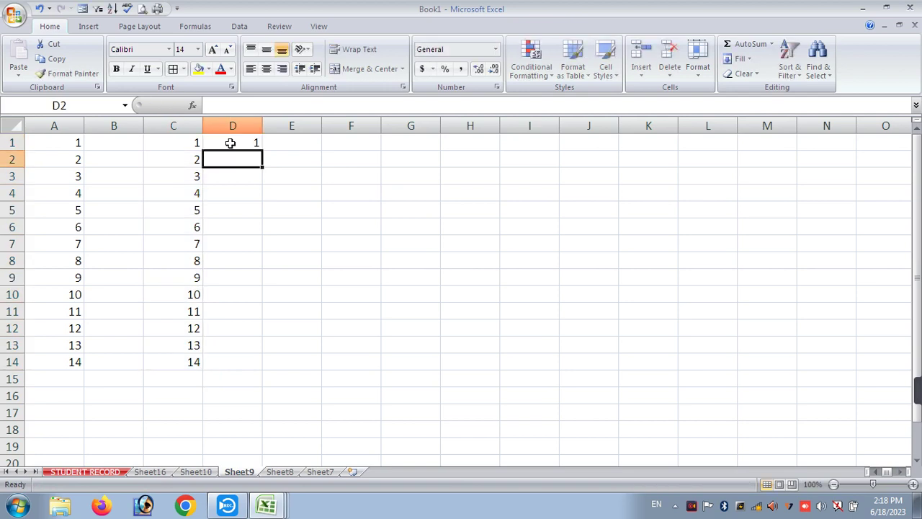
click(235, 139)
drag(262, 151, 265, 296)
key(ctrl+z)
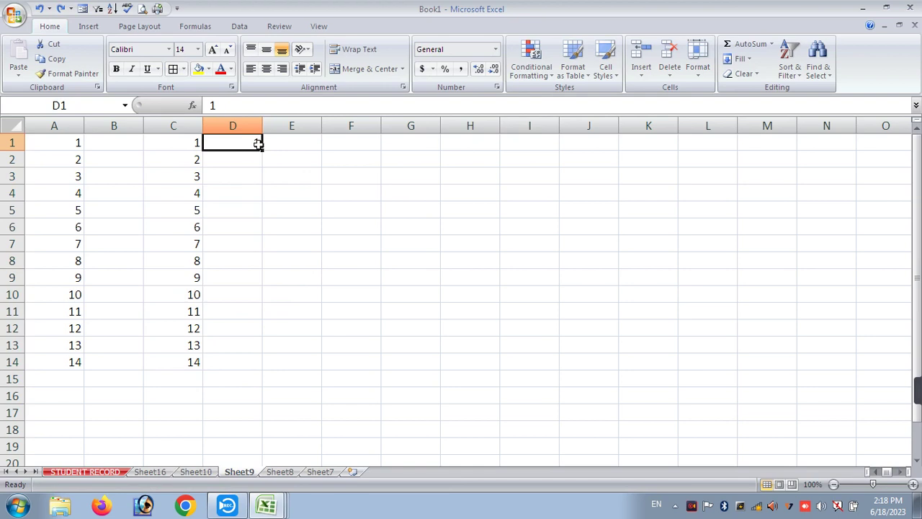
drag(263, 150, 232, 371)
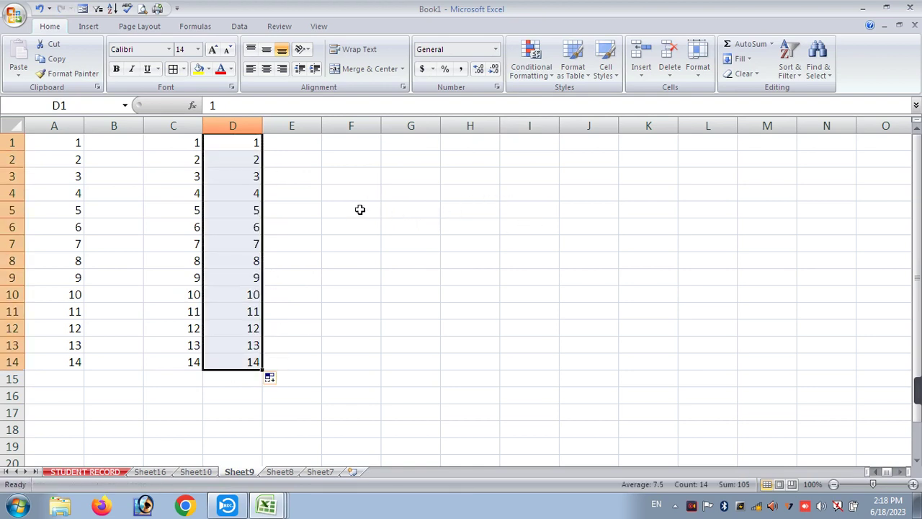
key(ctrl+z)
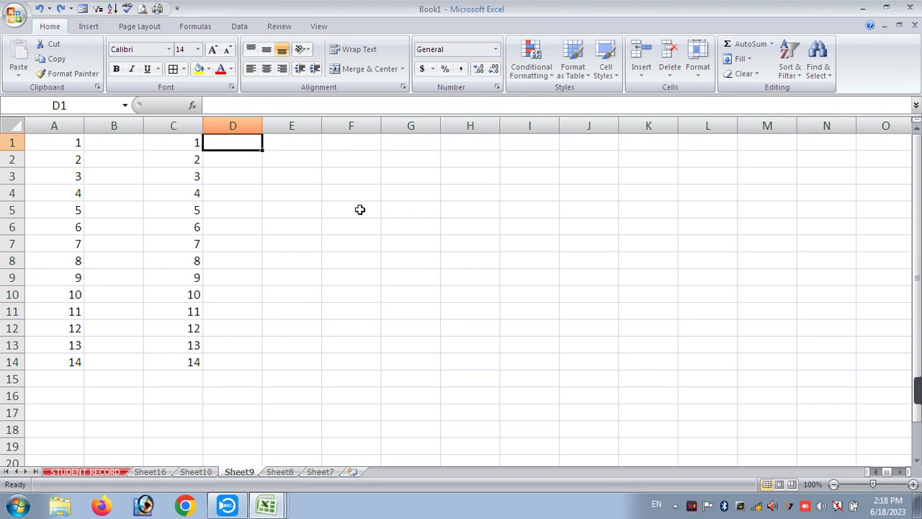
- Undo the earlier number entries and put 1 in cell A1
key(ctrl+z)
key(ctrl+z)
key(ctrl+z)
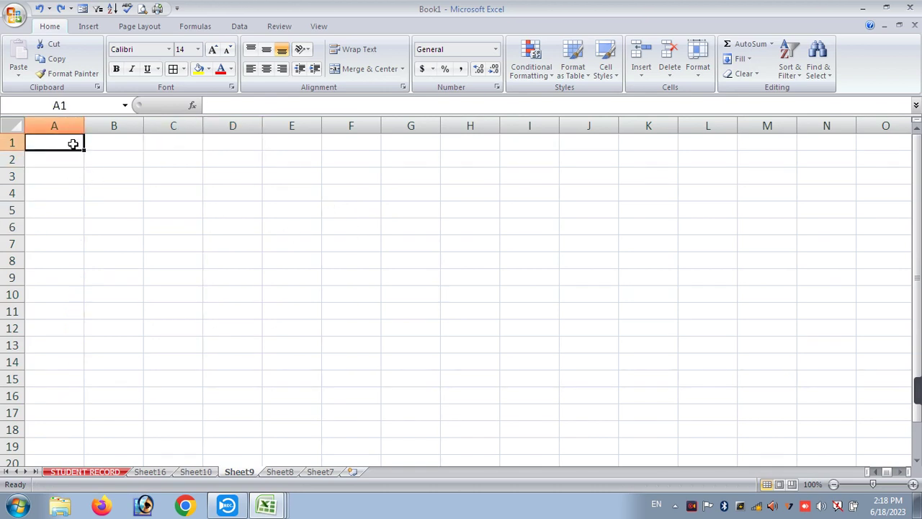
text(1)
key(Return)
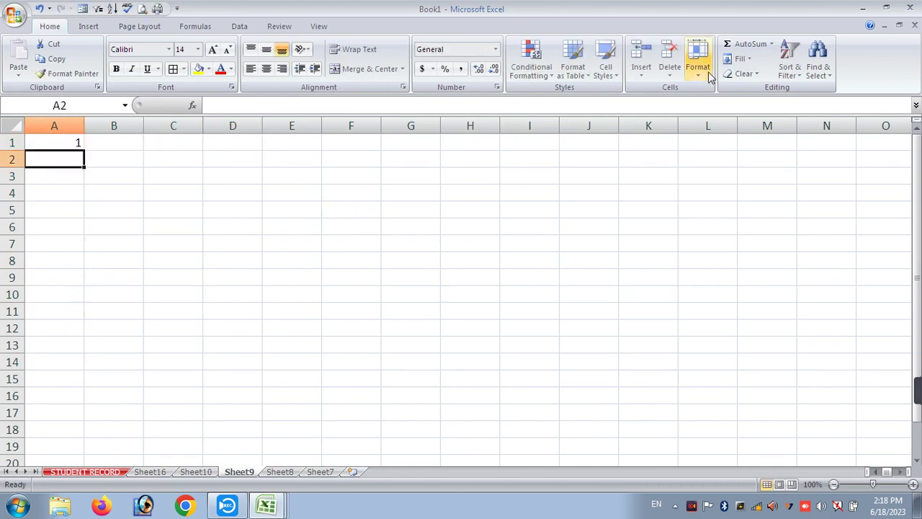
- Fill A1:A17 with a 1 to 17 series via Fill > Series, then undo it
drag(62, 143, 62, 414)
click(740, 58)
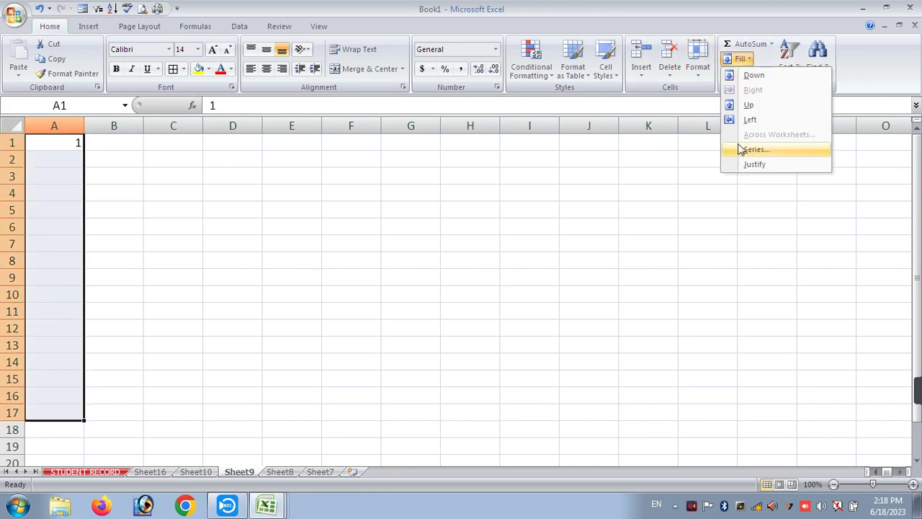
click(755, 149)
click(719, 286)
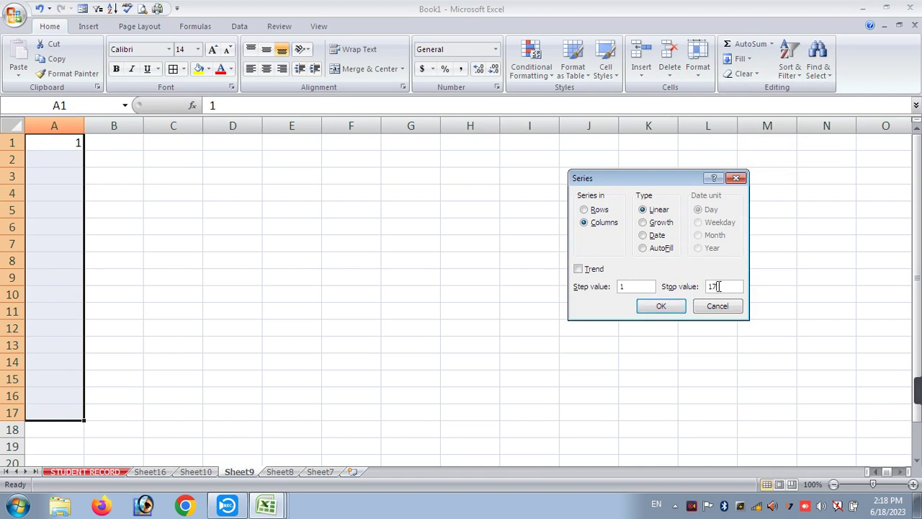
key(Return)
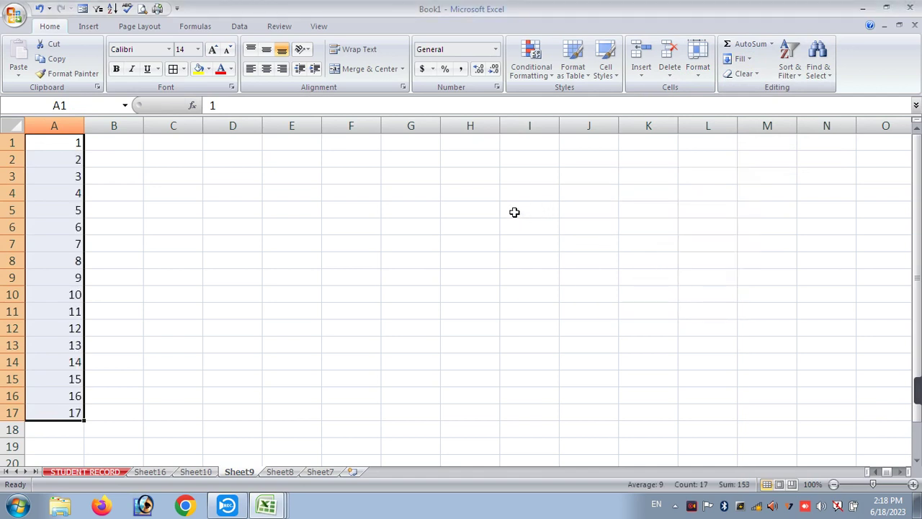
key(ctrl+z)
click(206, 206)
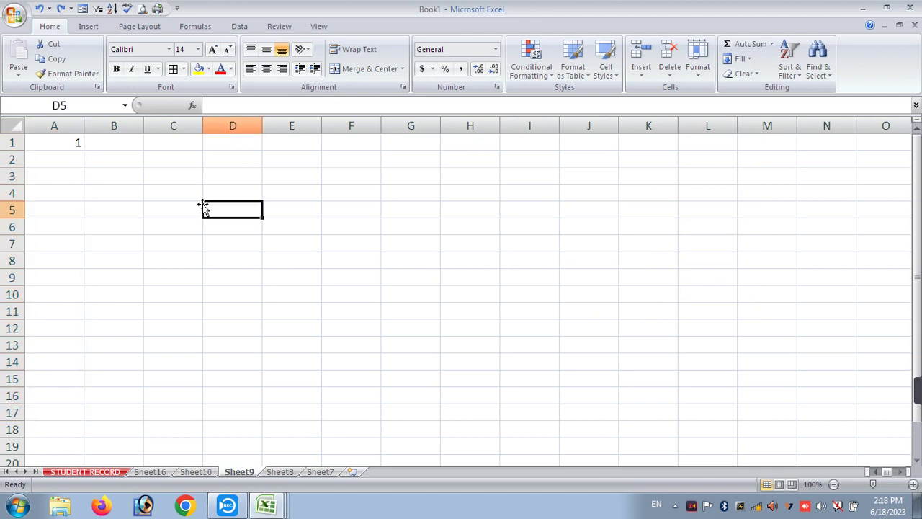
- Fill column A from A1 with a linear series from 1 to 50 using Fill > Series
click(72, 141)
drag(72, 141, 29, 451)
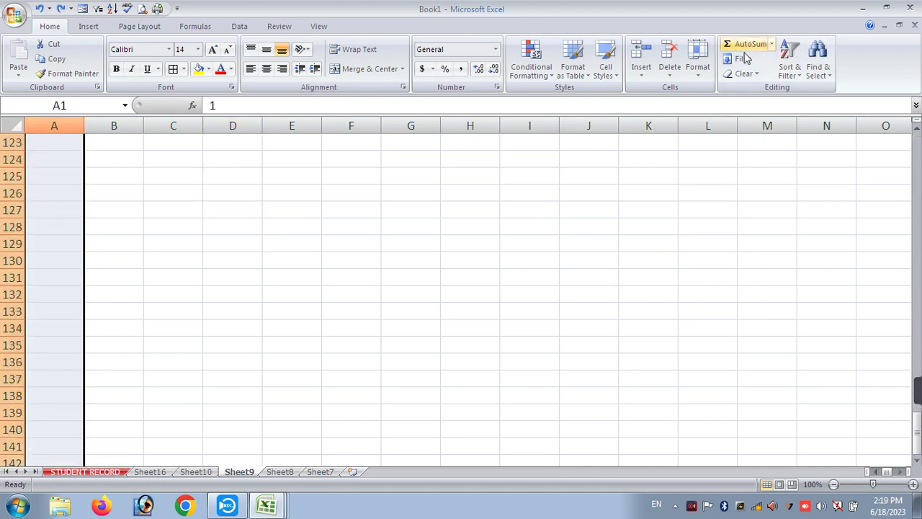
click(748, 61)
click(745, 149)
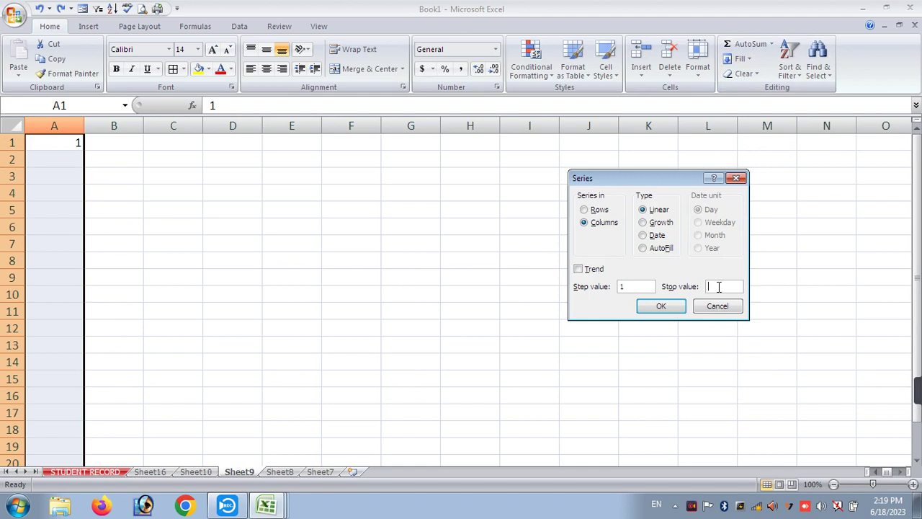
key(Return)
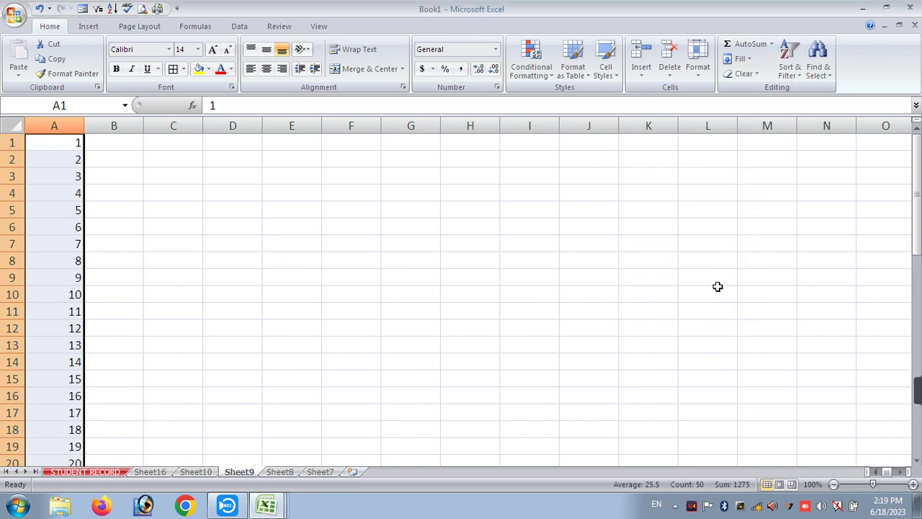
scroll(606, 204, down, 16)
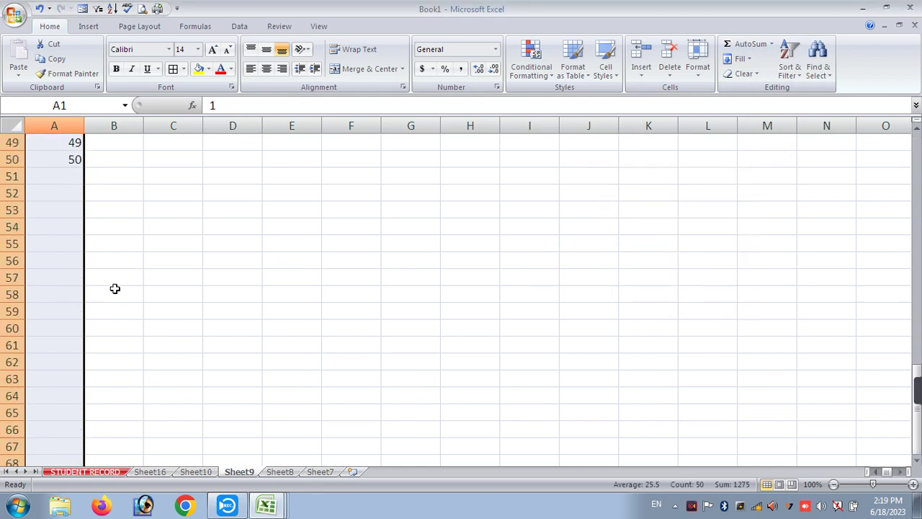
scroll(87, 227, down, 20)
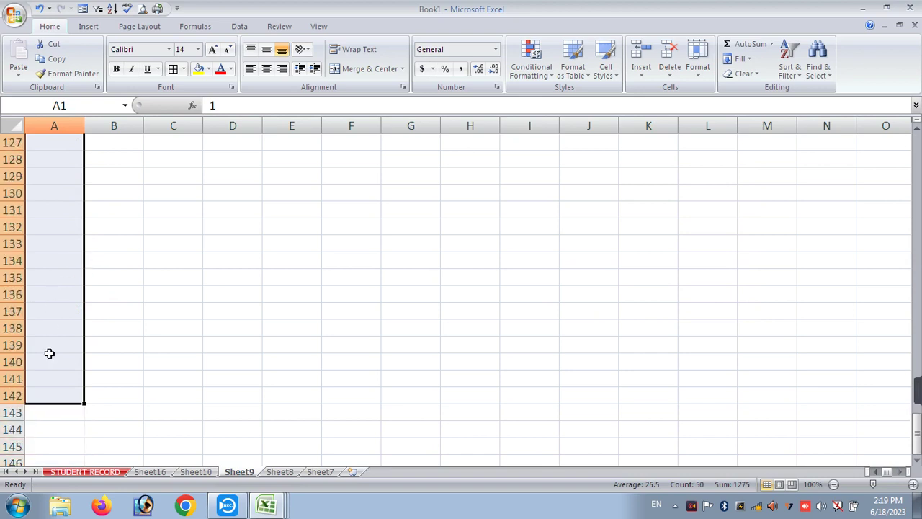
scroll(47, 352, up, 20)
scroll(56, 325, up, 18)
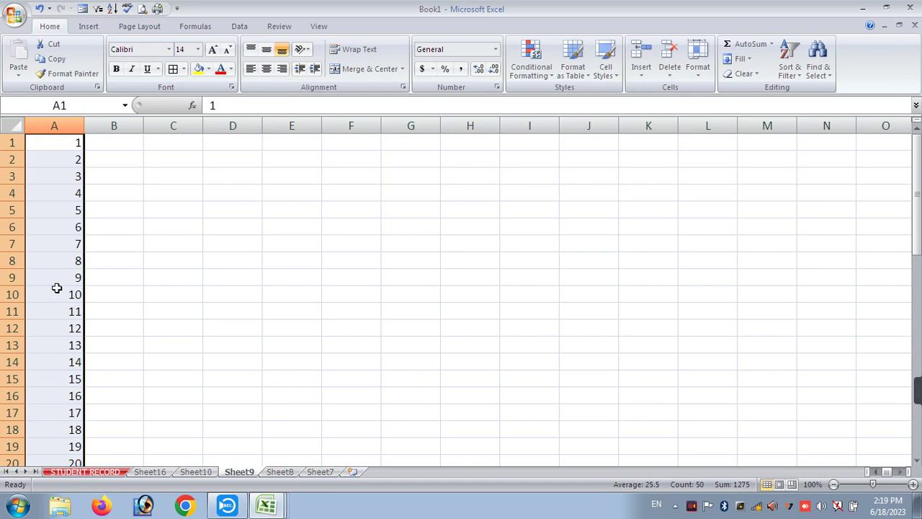
click(134, 173)
- Enter 1 in cell B3 as the start of the row series
drag(142, 157, 576, 157)
click(109, 161)
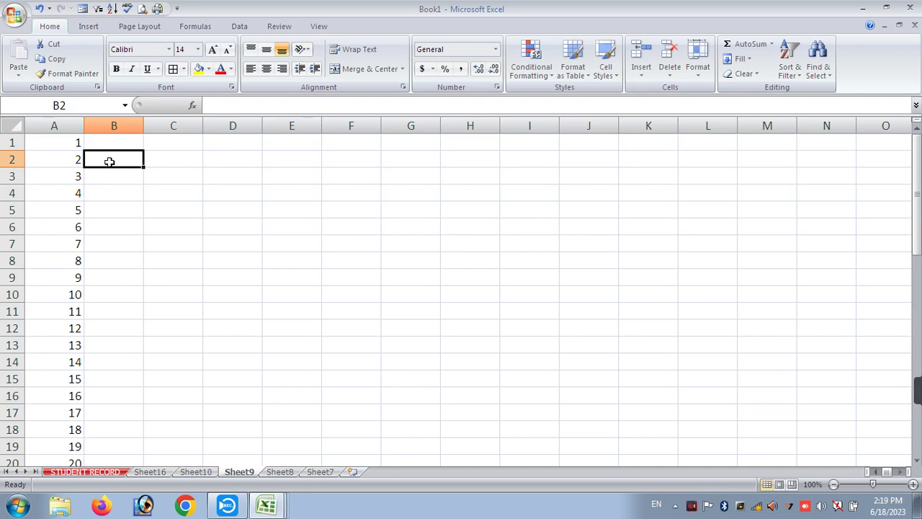
key(Return)
text(1)
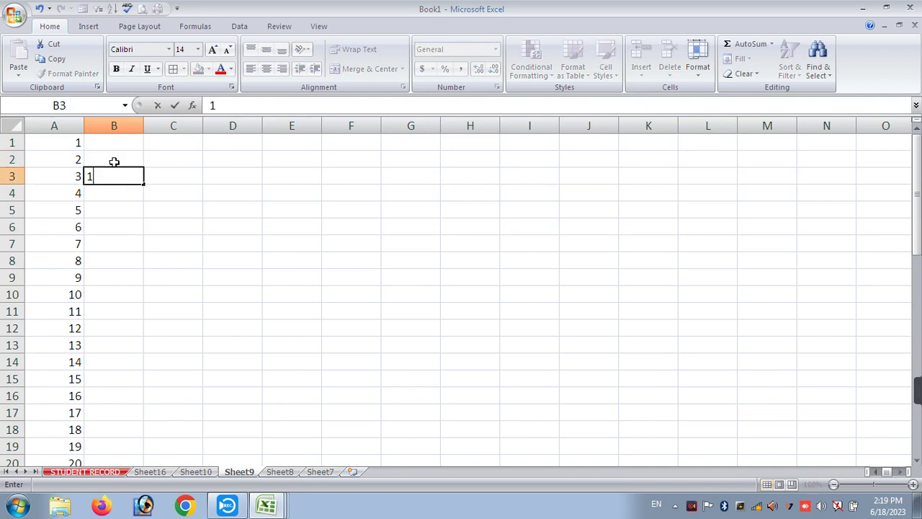
key(Return)
- Fill B3:M3 as a row series with stop value 10, giving 1 to 10 across B3:K3
drag(113, 175, 774, 175)
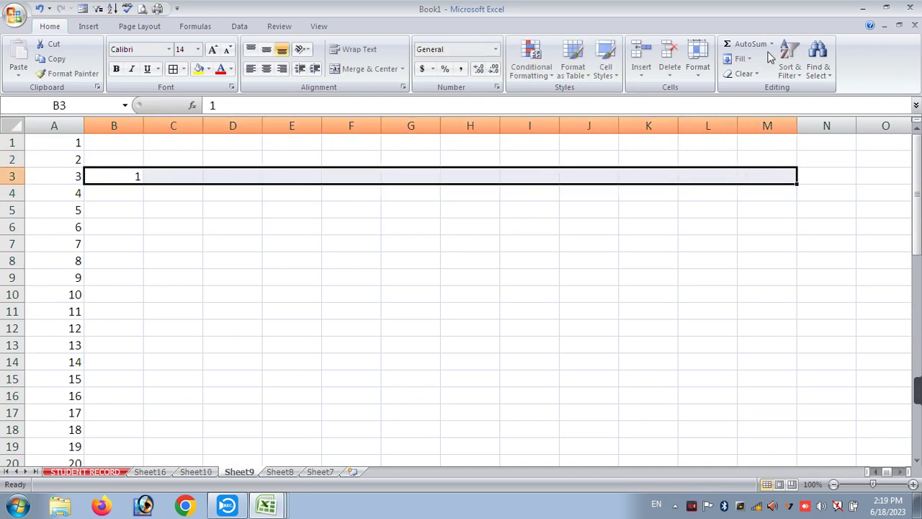
click(740, 59)
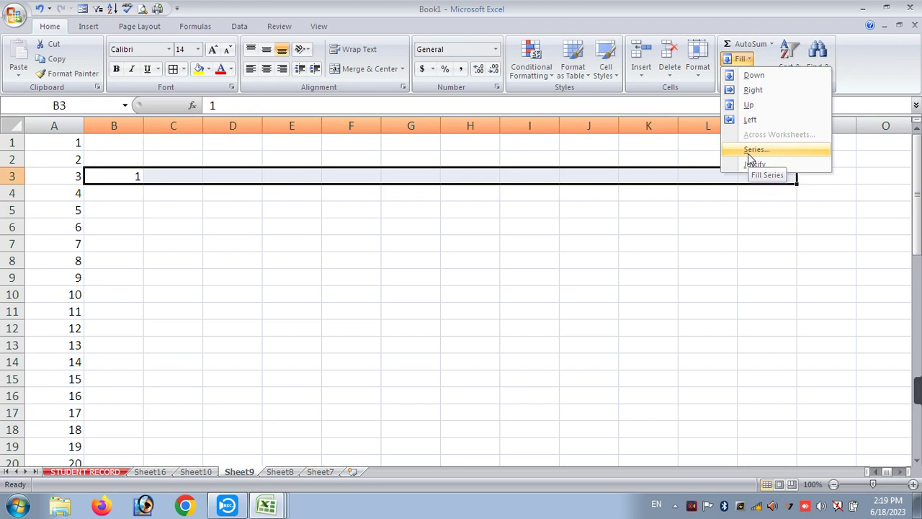
click(754, 150)
click(728, 287)
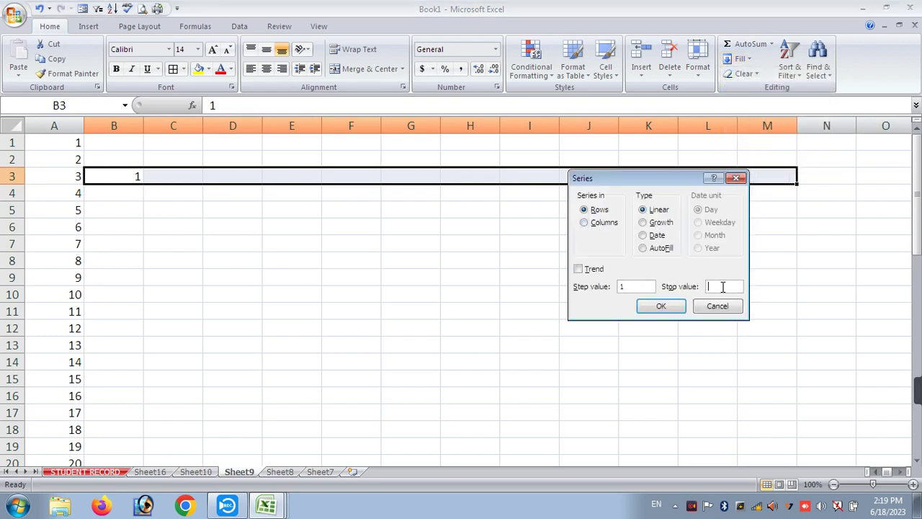
text(10)
key(Return)
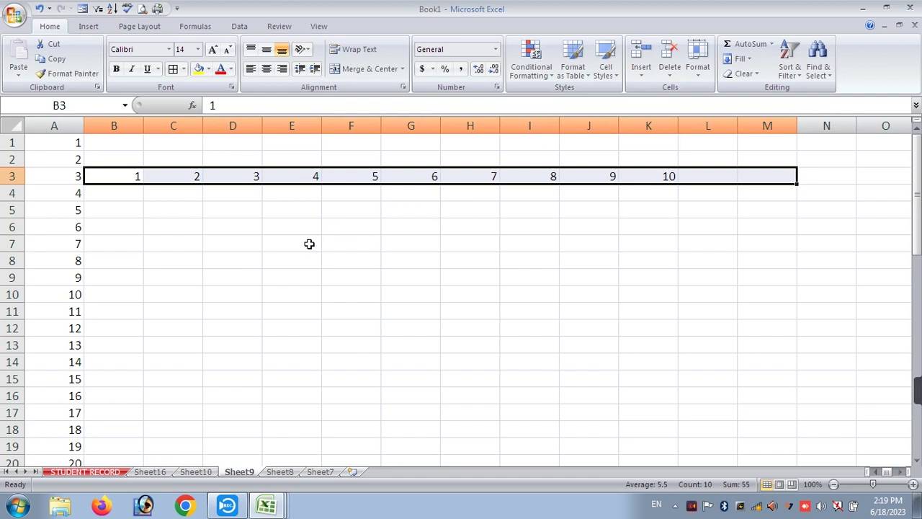
click(135, 226)
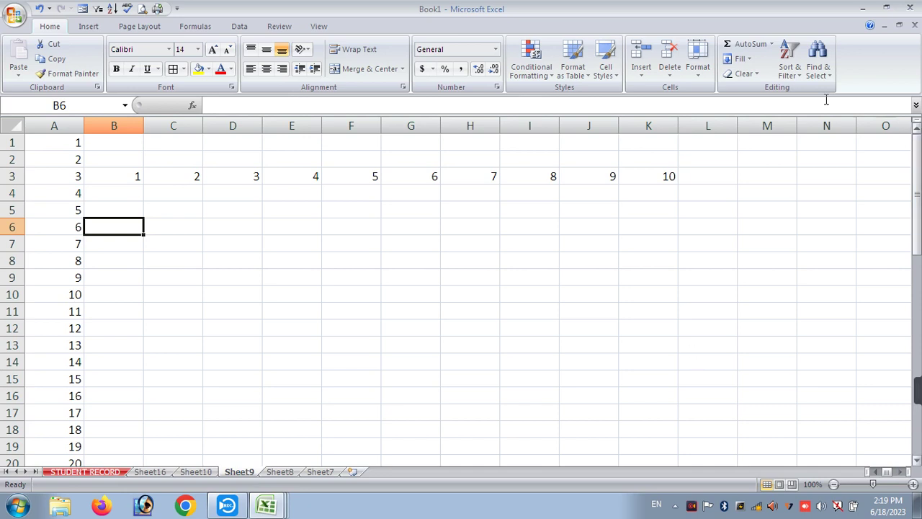
click(740, 59)
click(750, 153)
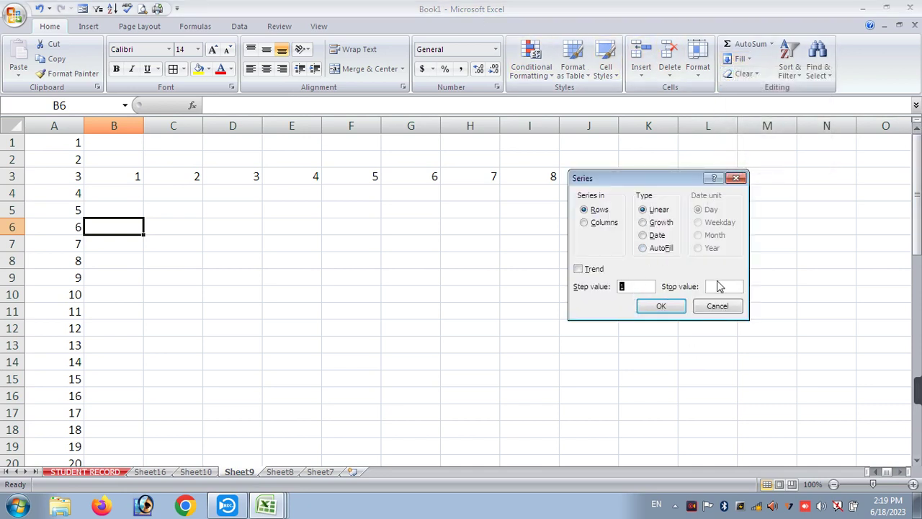
click(718, 306)
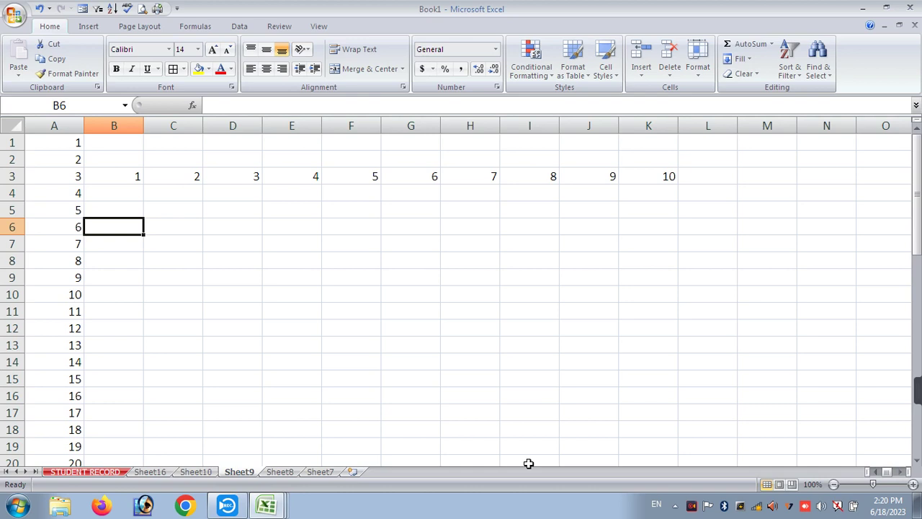
key(ctrl+a)
- Clear the numbers, enter headers S.NO. and STUDENT NAME in A3:B3, and widen column B
click(669, 54)
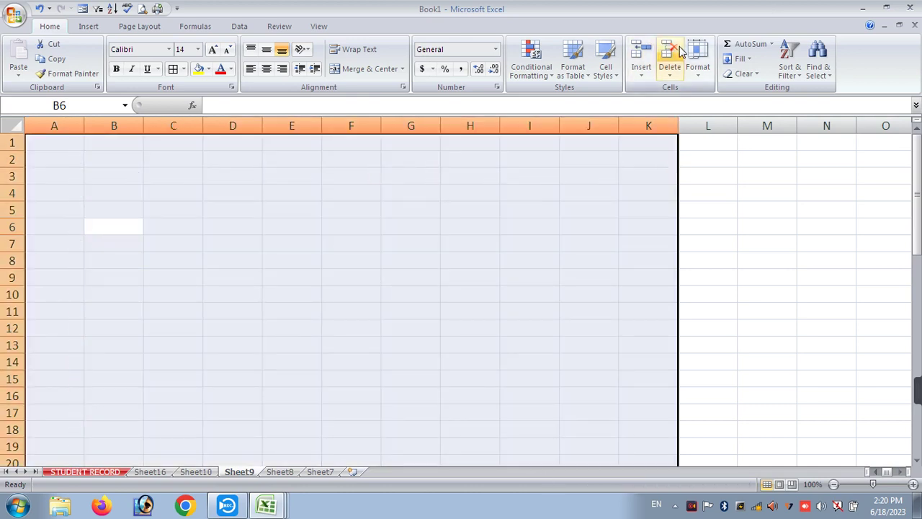
click(46, 180)
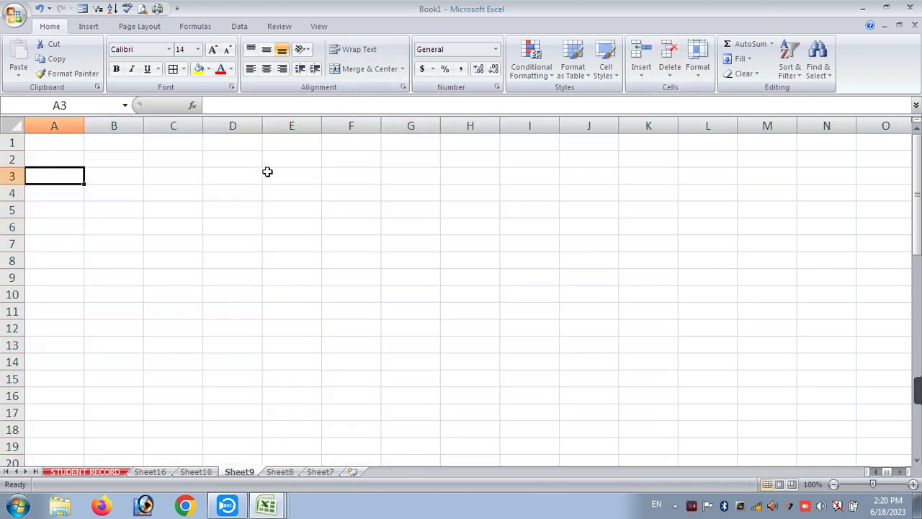
text(NAME)
key(Tab)
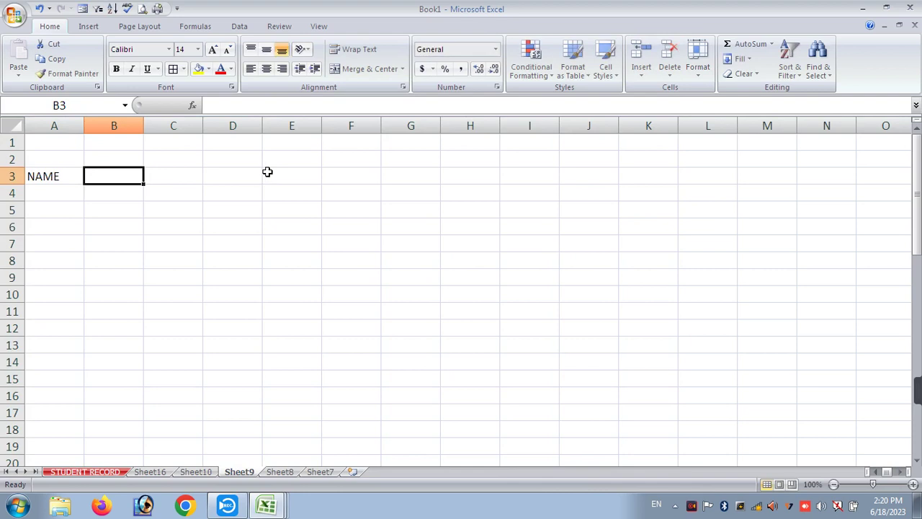
key(Left)
text(S.NO.)
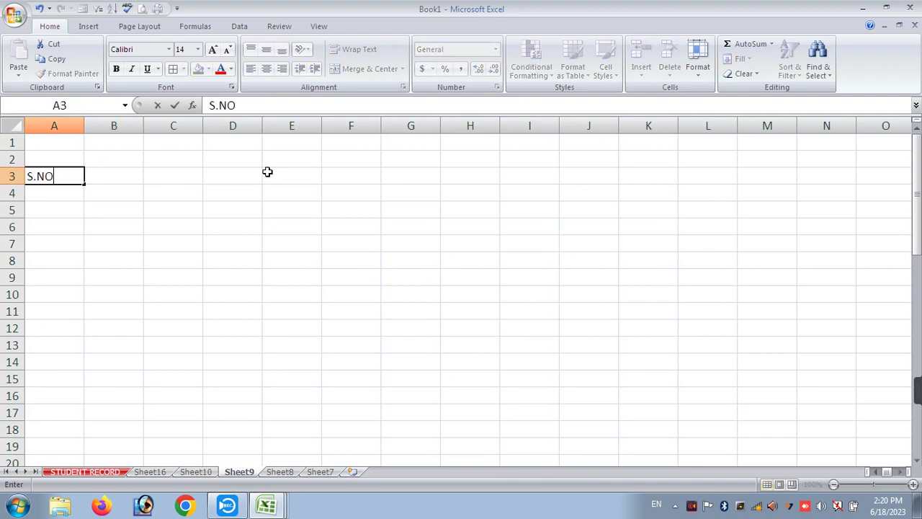
key(Tab)
text(STUDENT NAME)
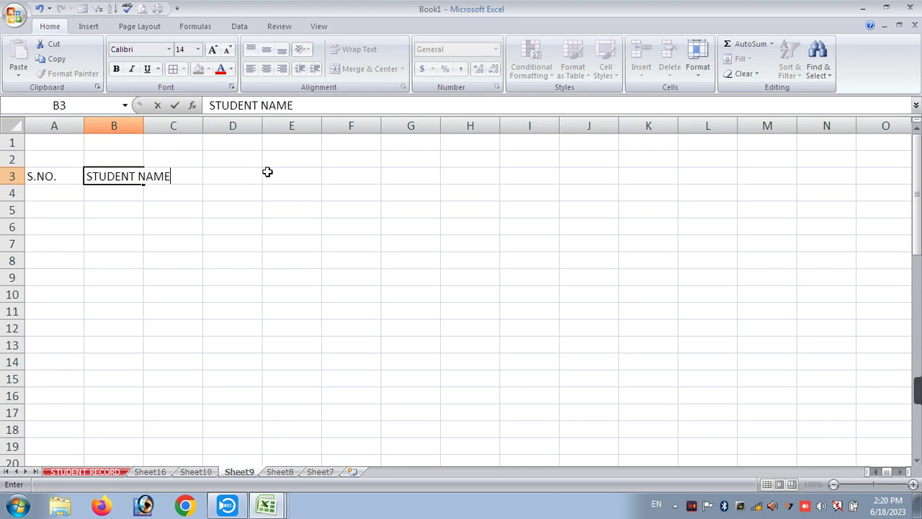
key(Tab)
drag(144, 126, 192, 165)
- Enter headers HINDI, ENGLISH, MATH and GROSS in C3:F3
text(HINDI)
key(Tab)
text(EN)
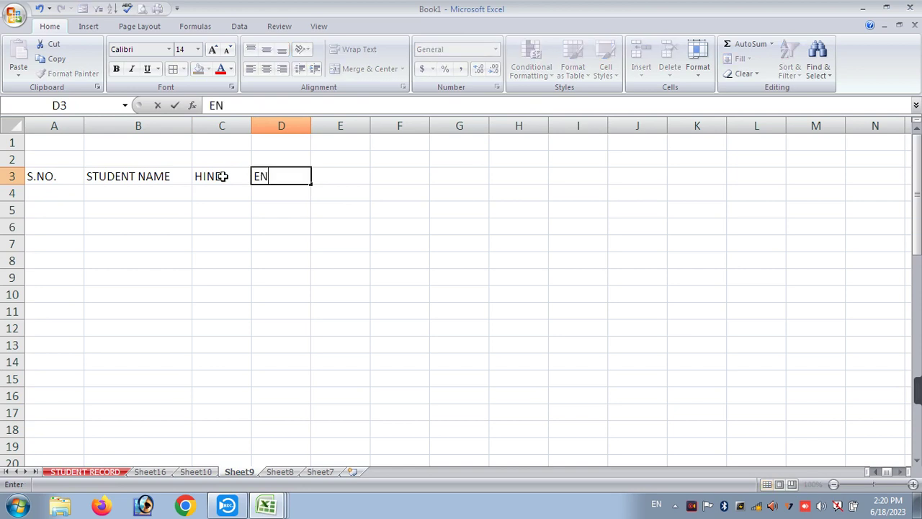
text(GLISH)
key(Tab)
text(MATH)
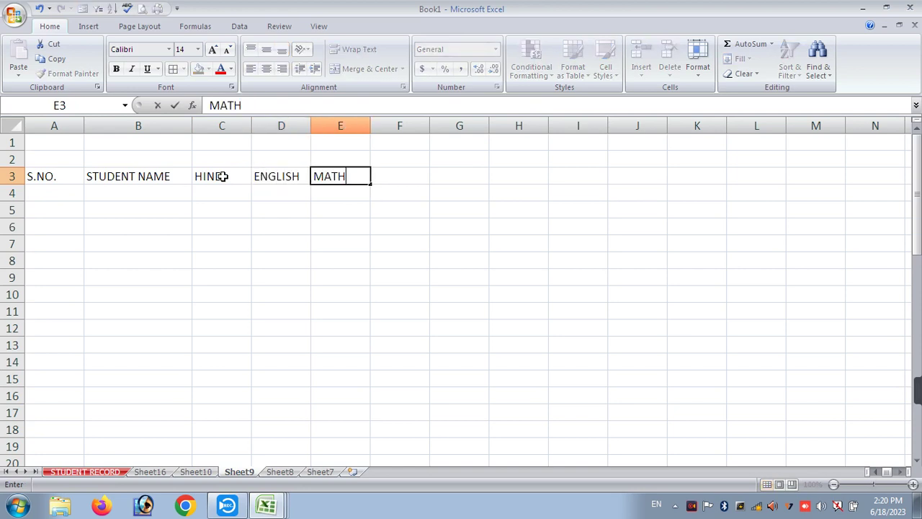
key(Tab)
text(GRO)
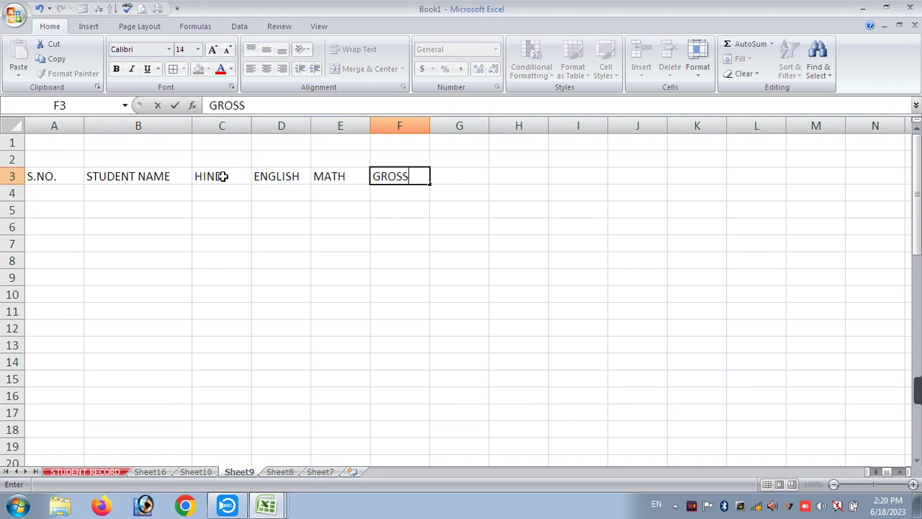
key(Return)
- Number the students 1 to 5 in A4:A8
text(1)
key(Return)
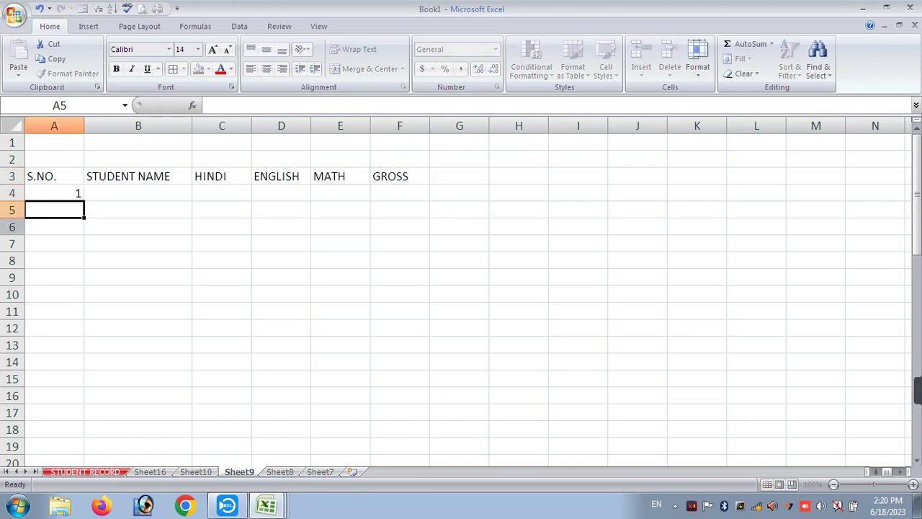
text(2)
key(Return)
text(3)
key(Return)
text(4)
key(Return)
text(5)
key(Return)
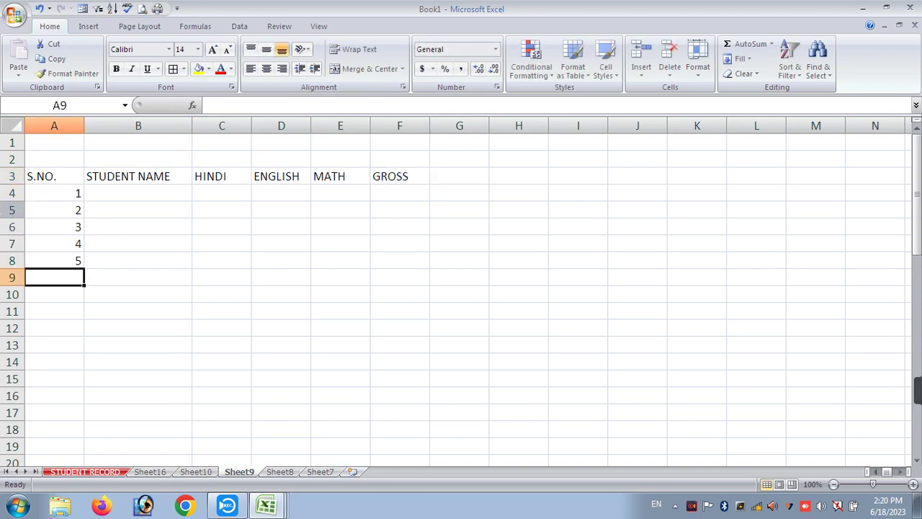
- Enter the first student's name in B4 and auto-fill the names down to B8
click(128, 195)
text(AMIT)
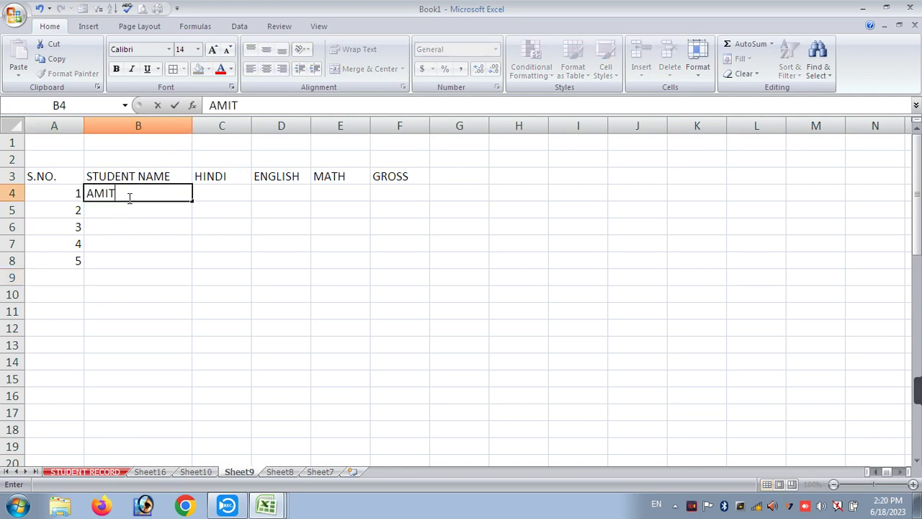
key(Return)
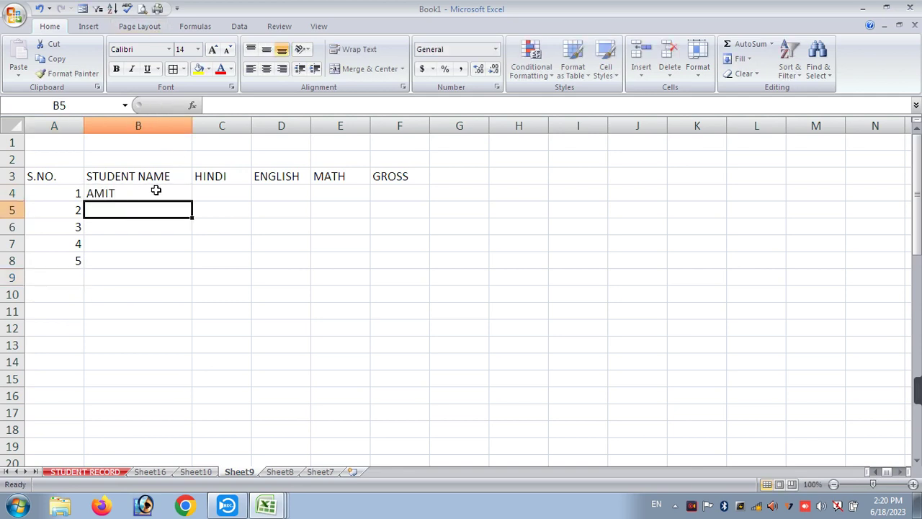
click(155, 190)
drag(191, 200, 186, 264)
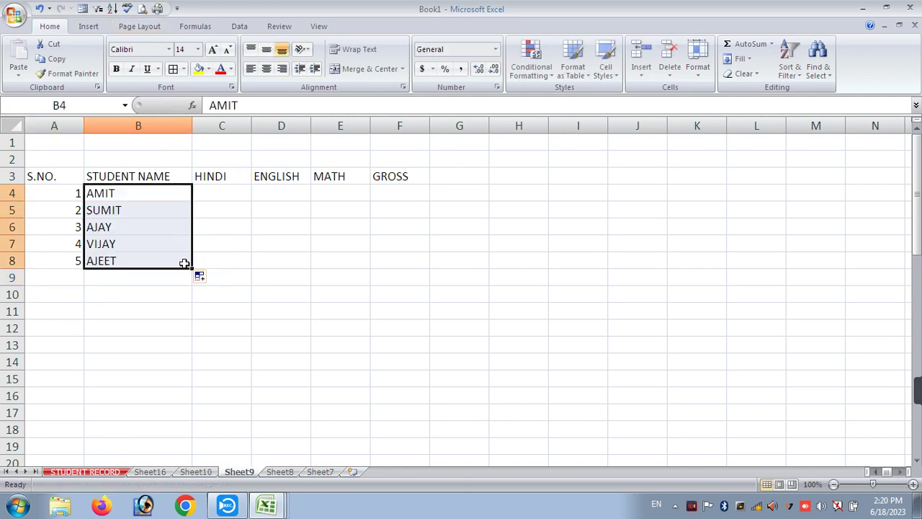
- Enter marks for rows 4–6: 60, 32, 35; 45, 78, 98; 78, 95, 66
click(228, 196)
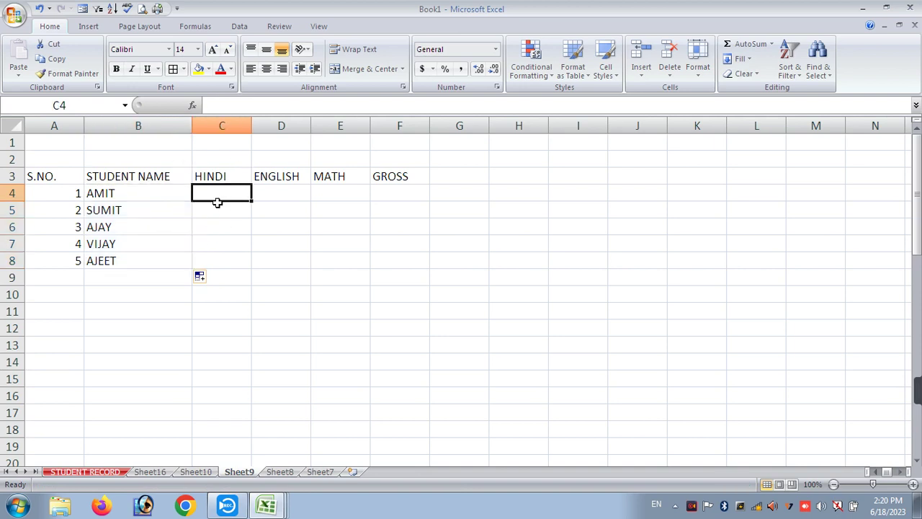
text(60)
key(Tab)
text(32)
key(Tab)
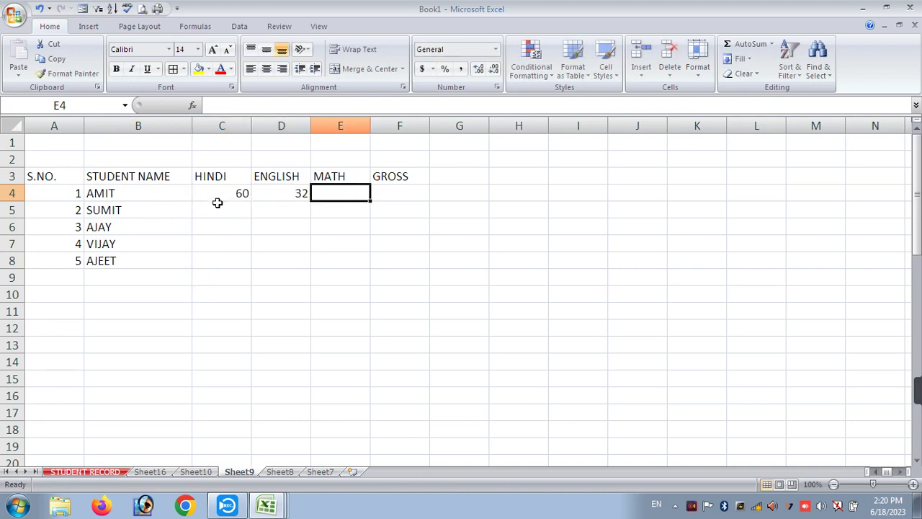
text(35)
key(Tab)
key(Left)
key(Down)
key(Left)
key(Left)
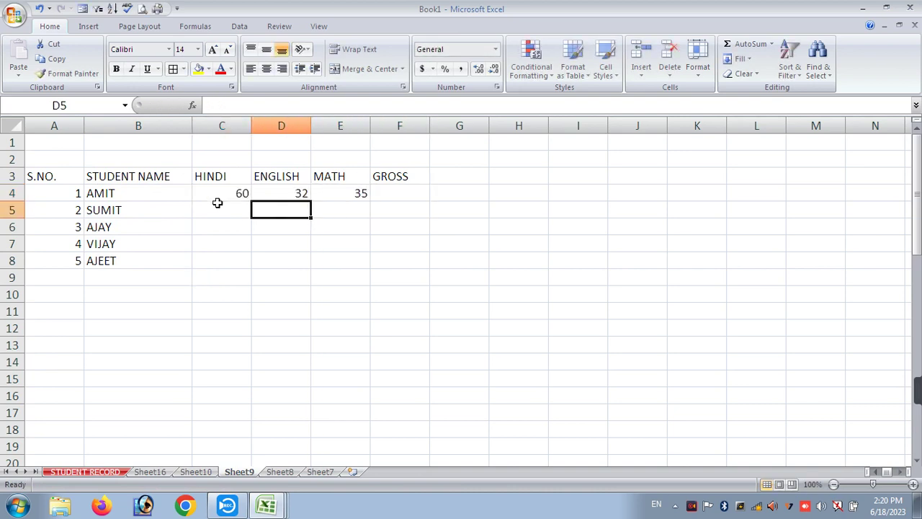
text(45)
key(Tab)
text(78)
key(Tab)
text(98)
key(Tab)
key(Down)
key(Left)
key(Left)
key(Left)
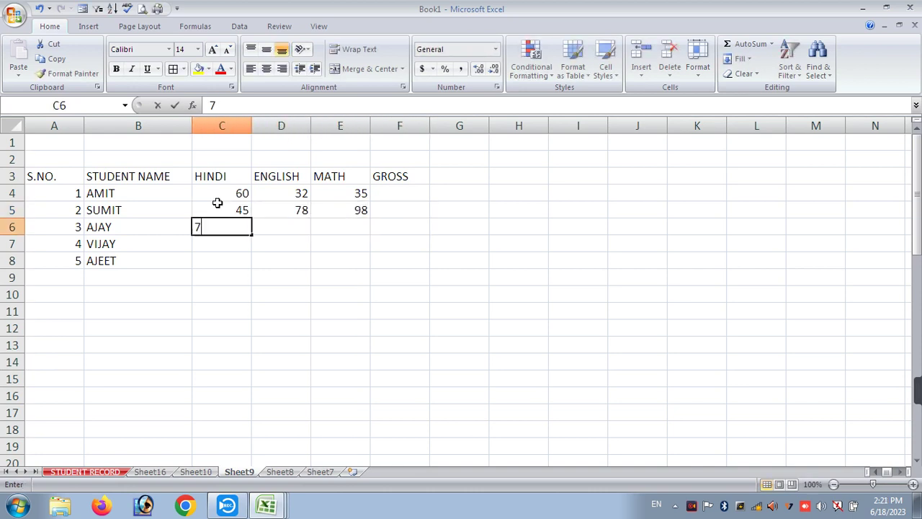
text(78)
key(Tab)
text(95)
key(Tab)
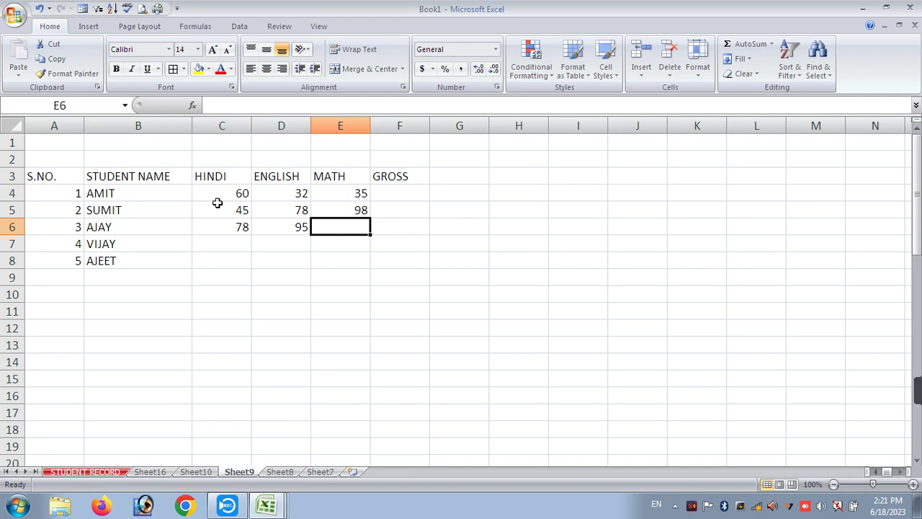
text(66)
key(Return)
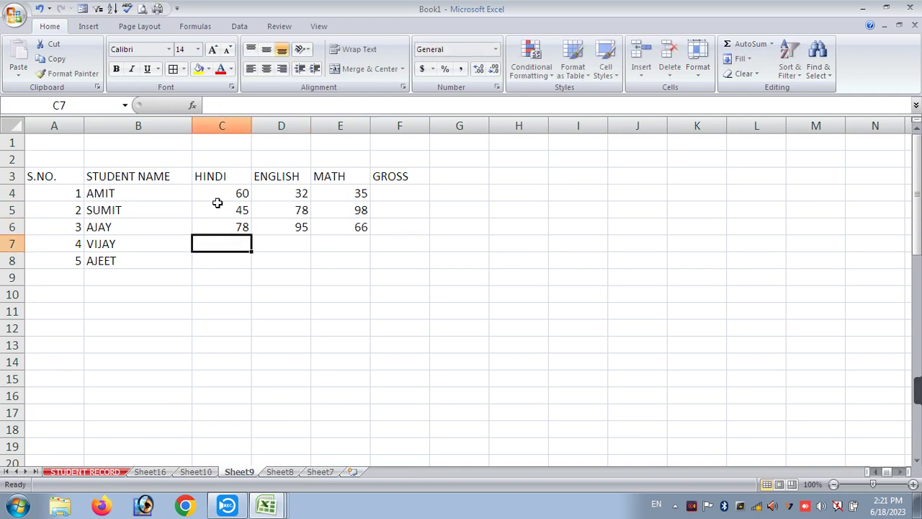
- Enter rows 7–8 marks: HINDI 44, 52; ENGLISH 45, 25; MATH 45, 65
text(44)
key(Return)
text(52)
key(Return)
key(Up)
key(Right)
key(Up)
text(45)
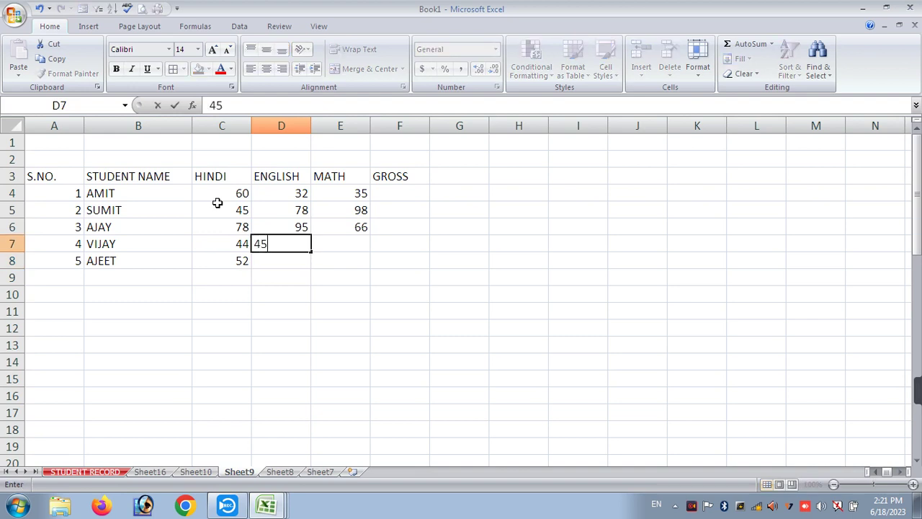
key(Return)
text(25)
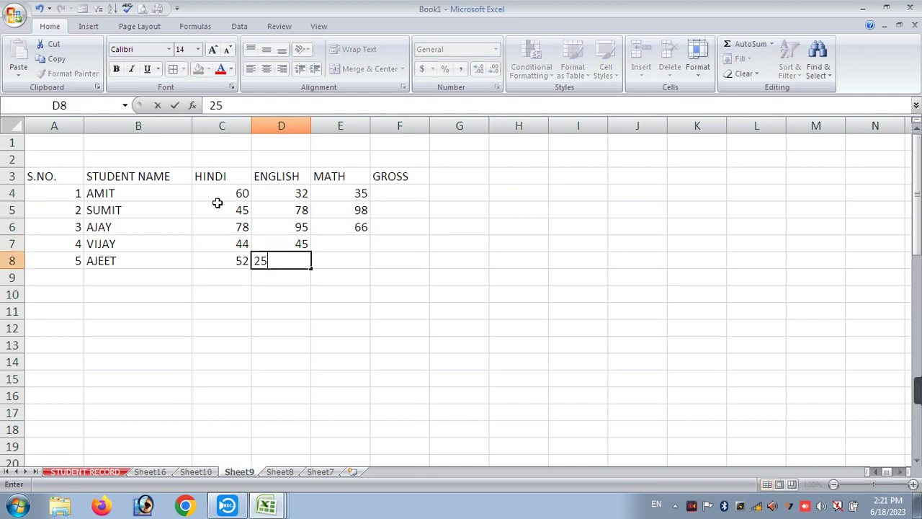
key(Tab)
key(Up)
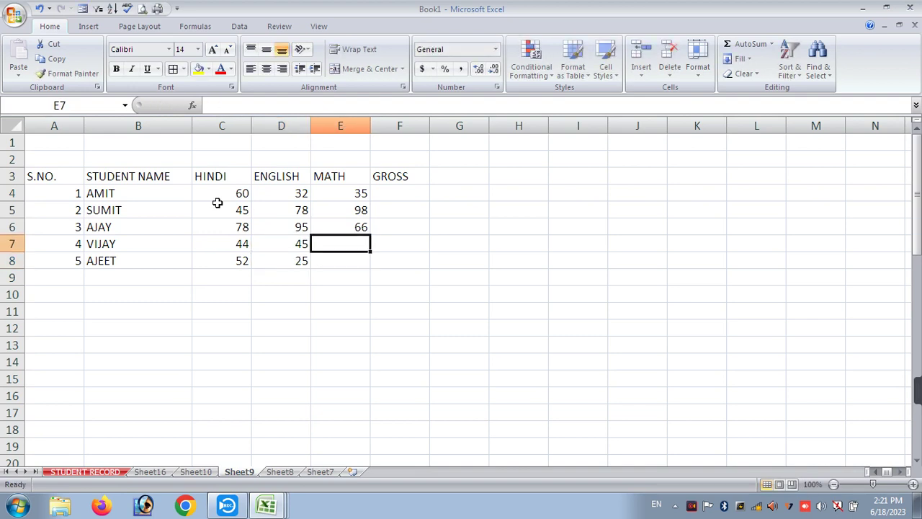
text(45)
key(Return)
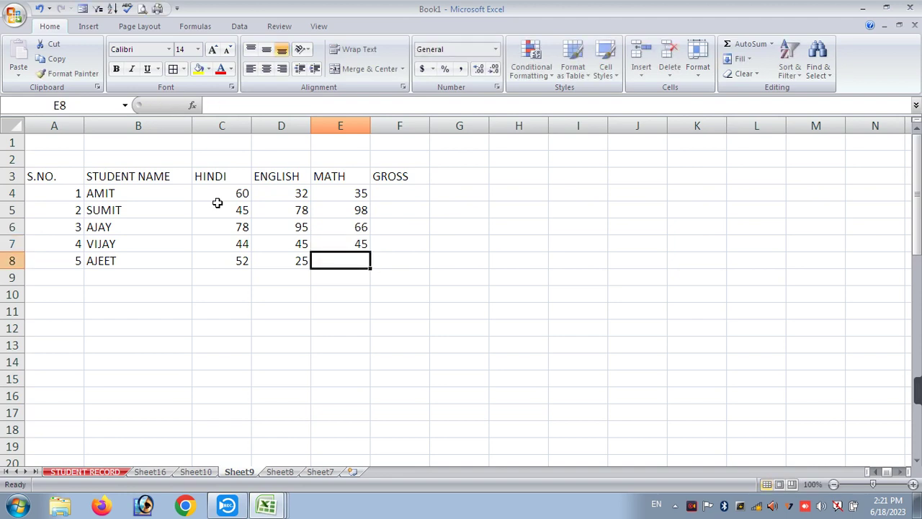
text(65)
key(Return)
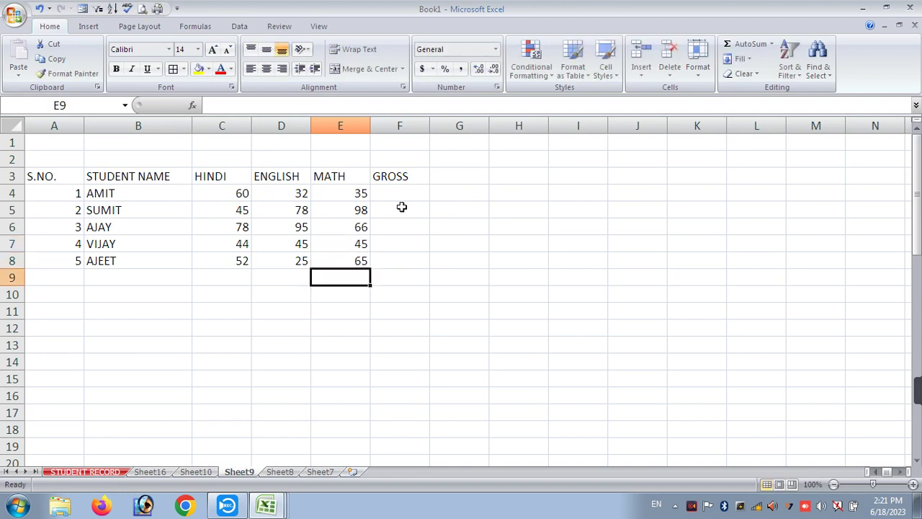
- AutoSum the first student's marks in F4 (127) and fill the total down to F8
click(402, 195)
text(=)
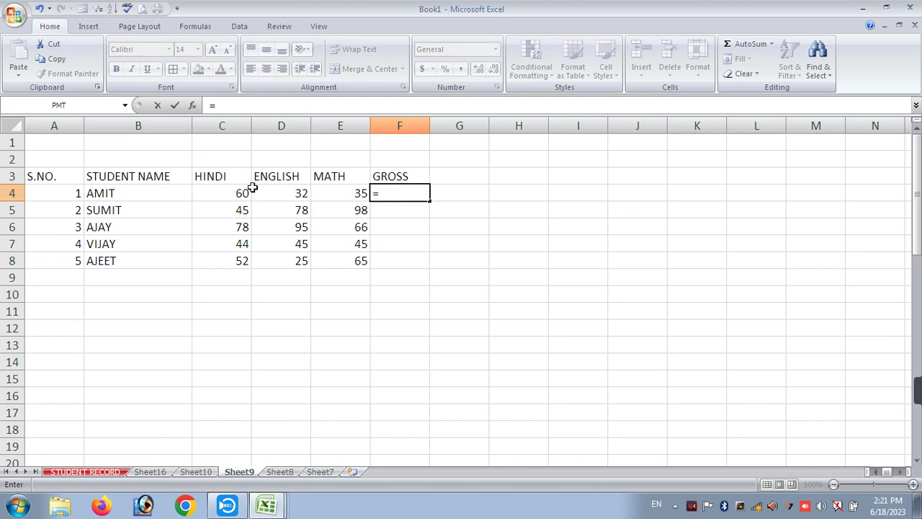
key(BackSpace)
key(Escape)
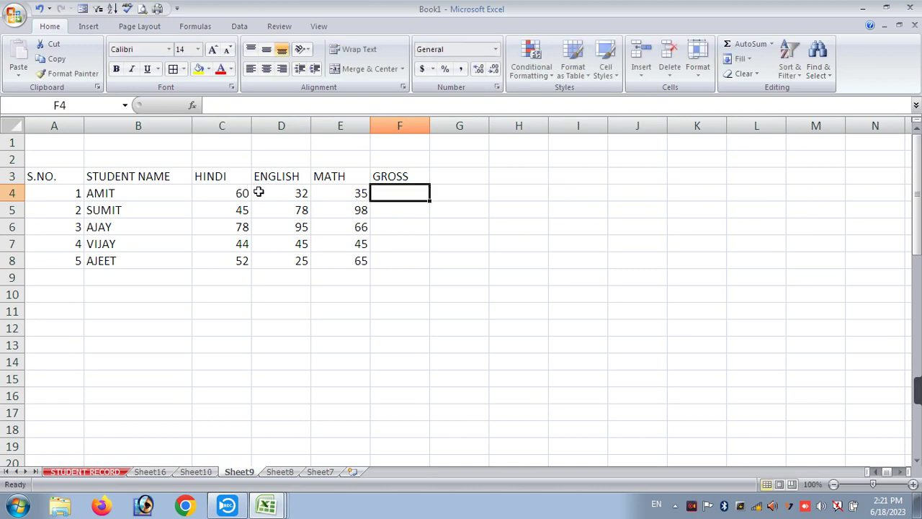
key(alt+equal)
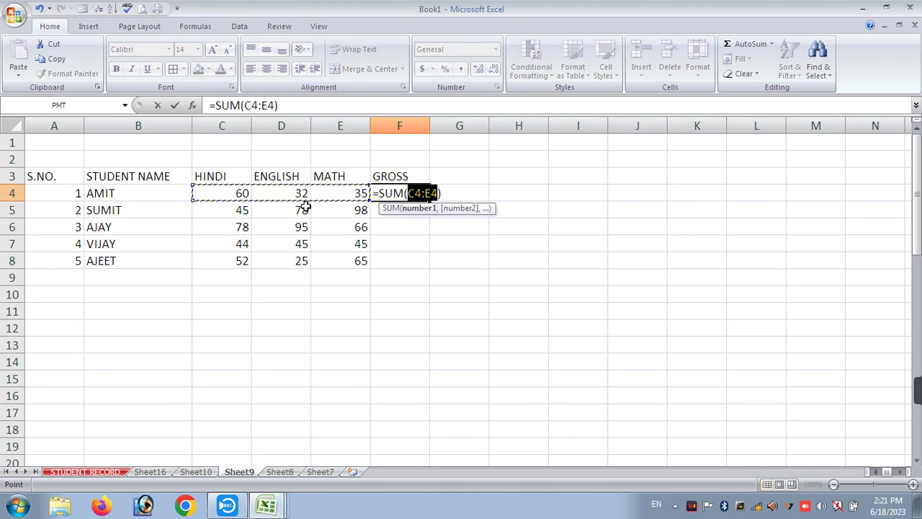
key(Return)
drag(384, 192, 384, 261)
key(ctrl+d)
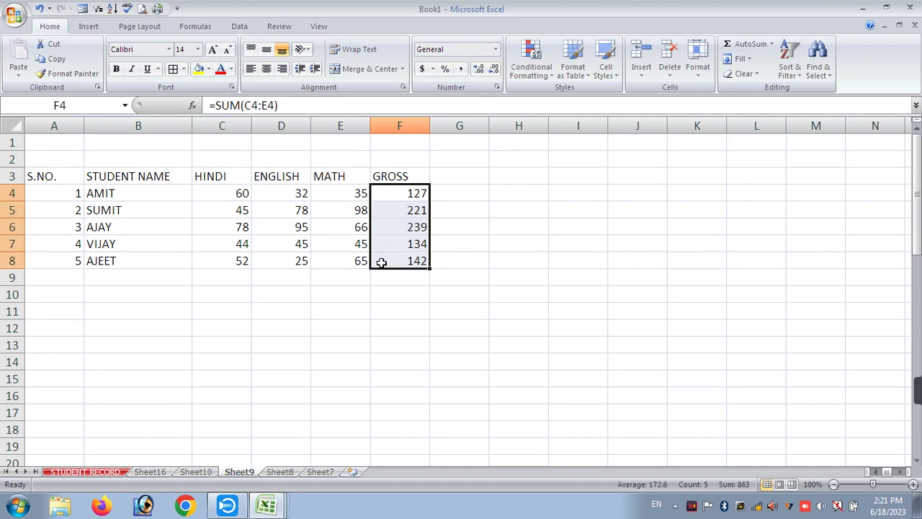
click(554, 225)
- Add MAX and MIN headings in G3 and H3
click(454, 180)
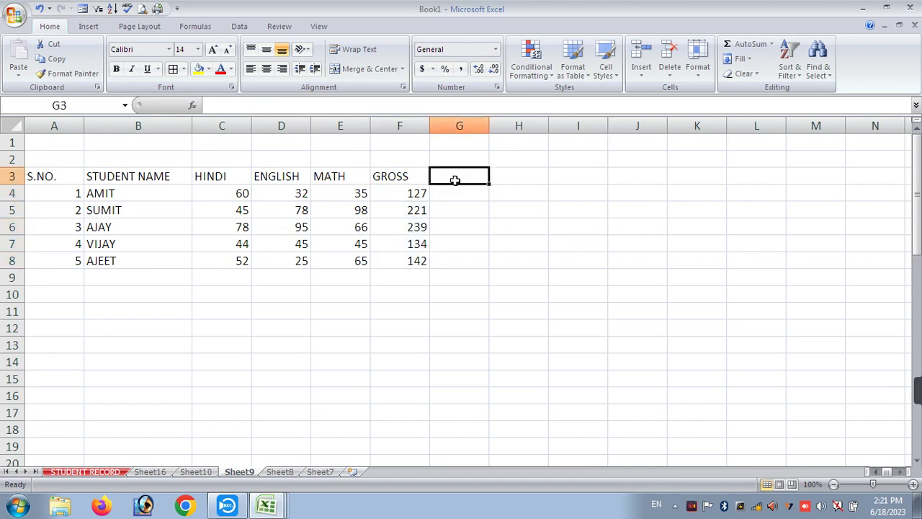
click(405, 176)
click(447, 174)
text(MAX)
key(Tab)
text(MIN)
key(Tab)
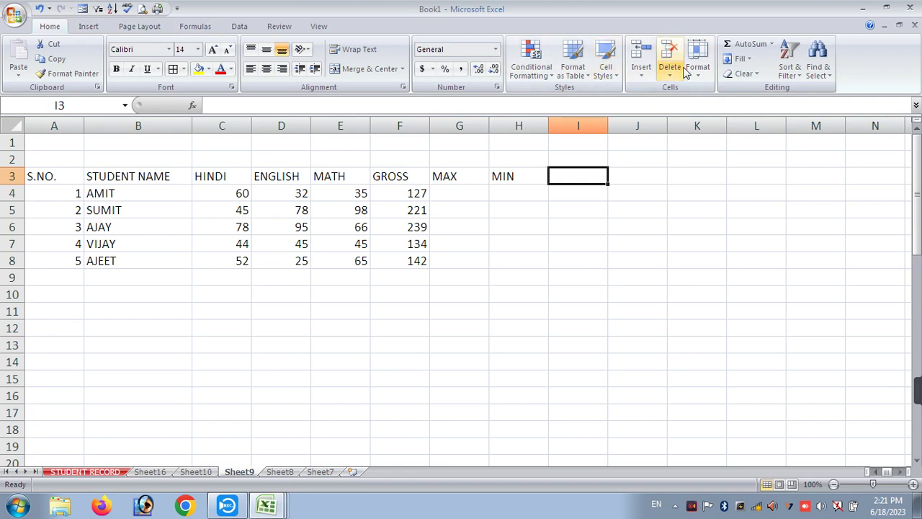
- Add AVERAGE and COUNT headings in I3 and J3, then select the table A3:J8
click(750, 44)
key(Escape)
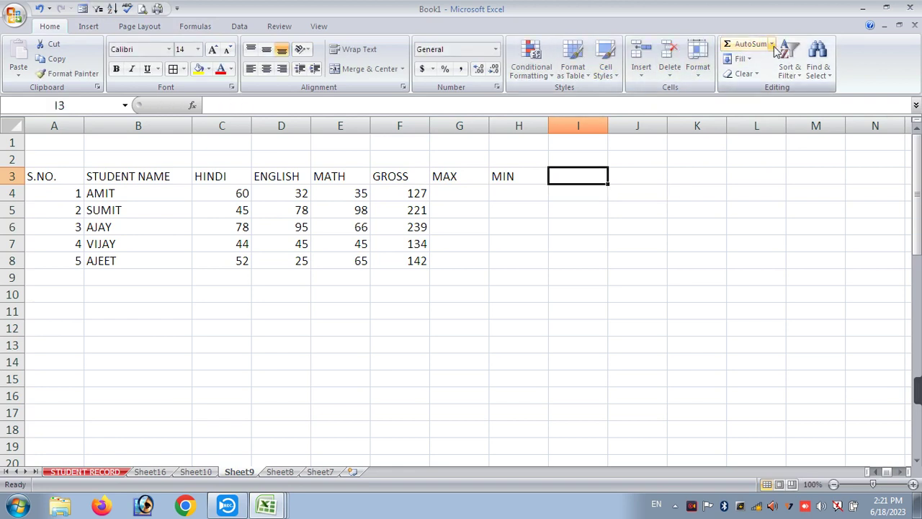
click(771, 45)
key(Escape)
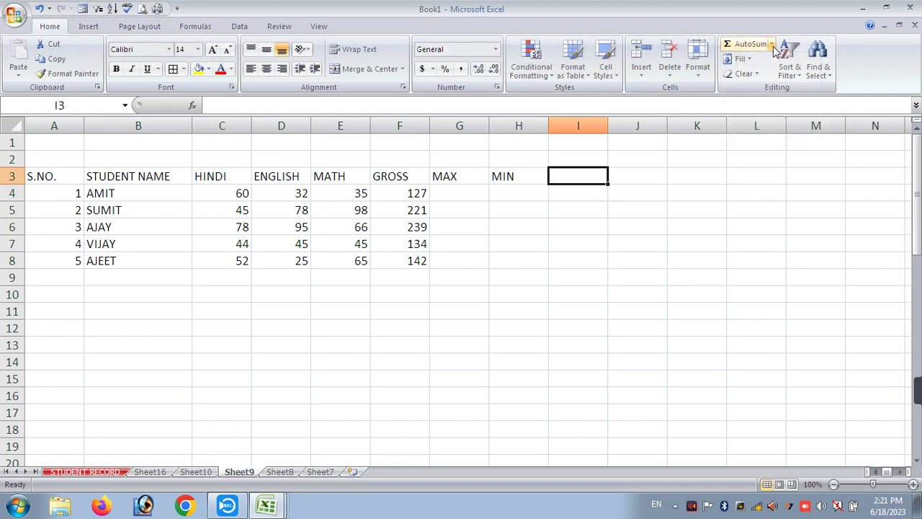
text(AVERAGE)
key(Tab)
text(COUNT)
key(Tab)
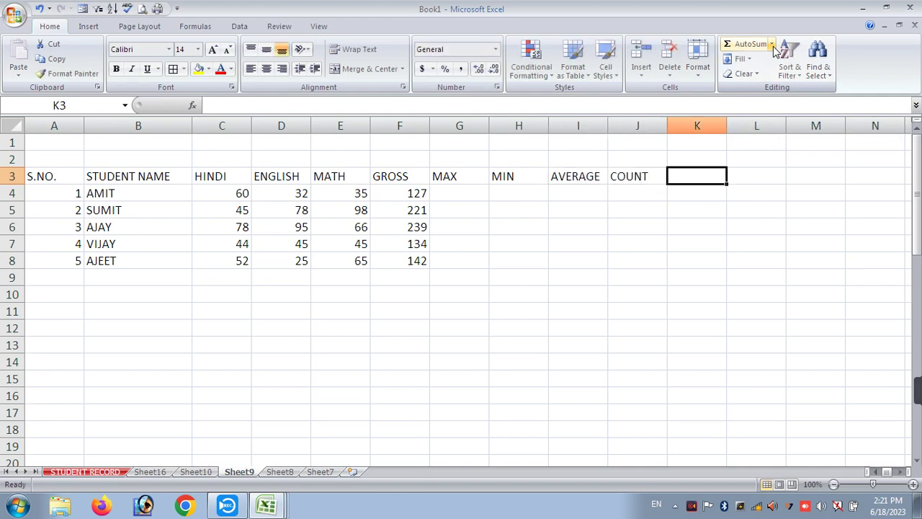
click(461, 195)
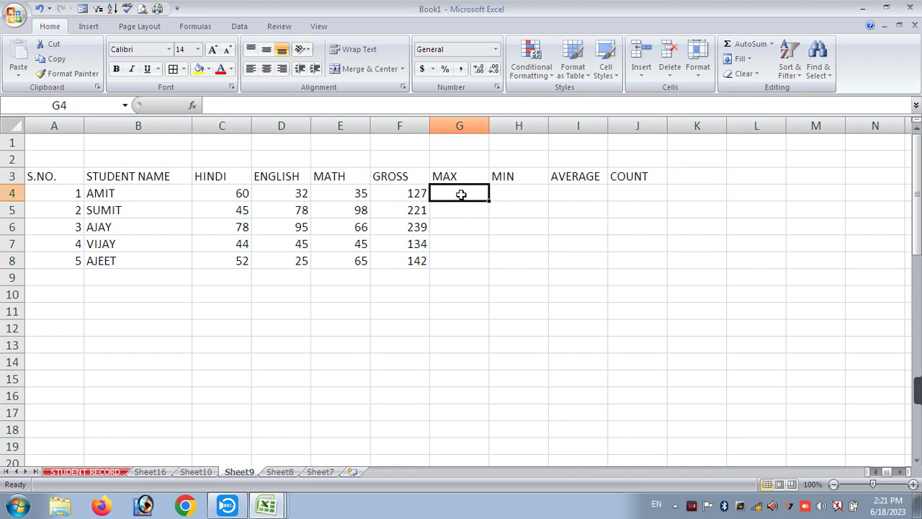
drag(66, 176, 655, 257)
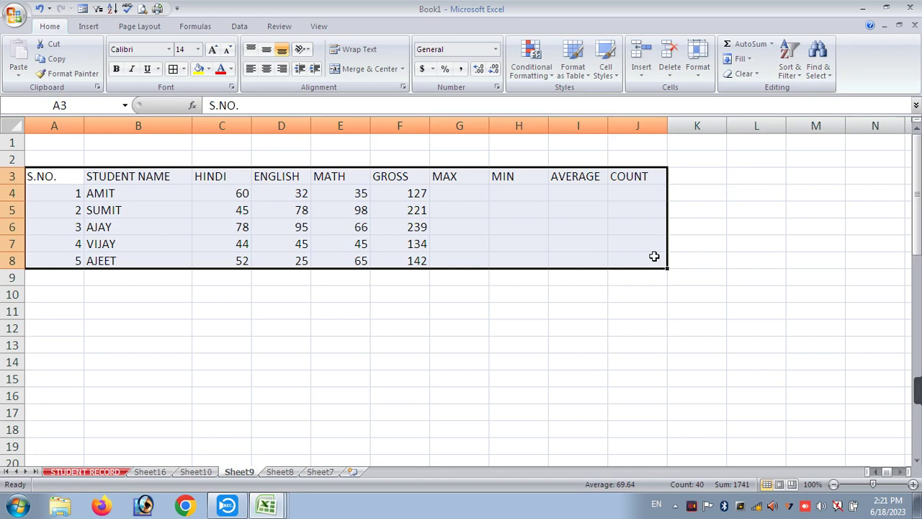
- Give the table all borders and fill =MAX(C4:E4) from G4 down to G8
click(173, 70)
click(432, 194)
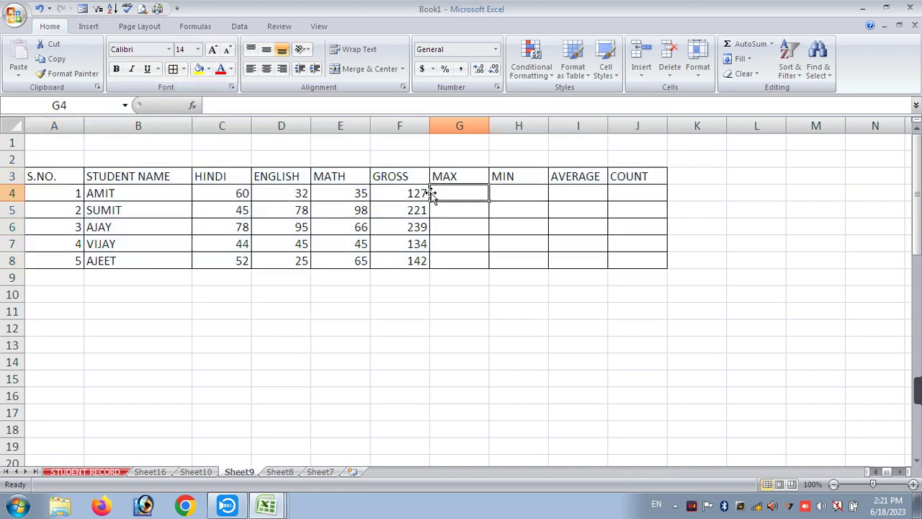
text(=MAX()
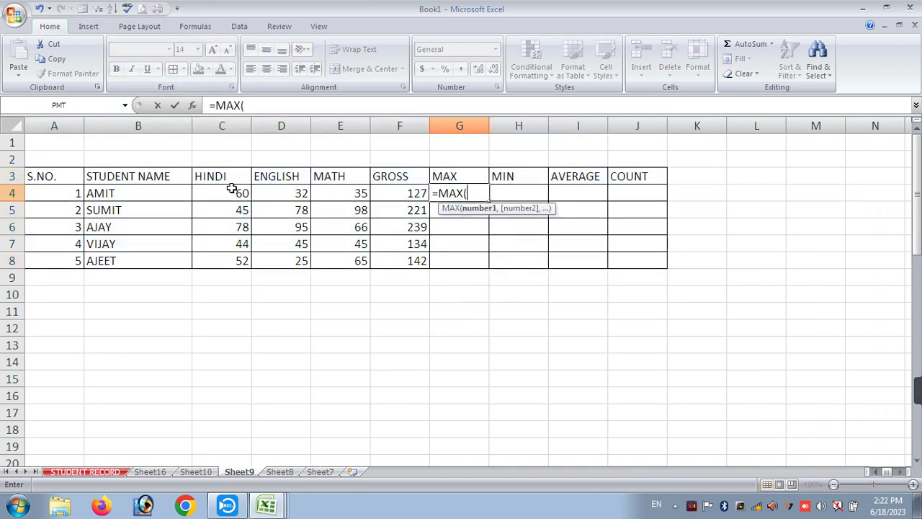
drag(232, 189, 342, 193)
key(Return)
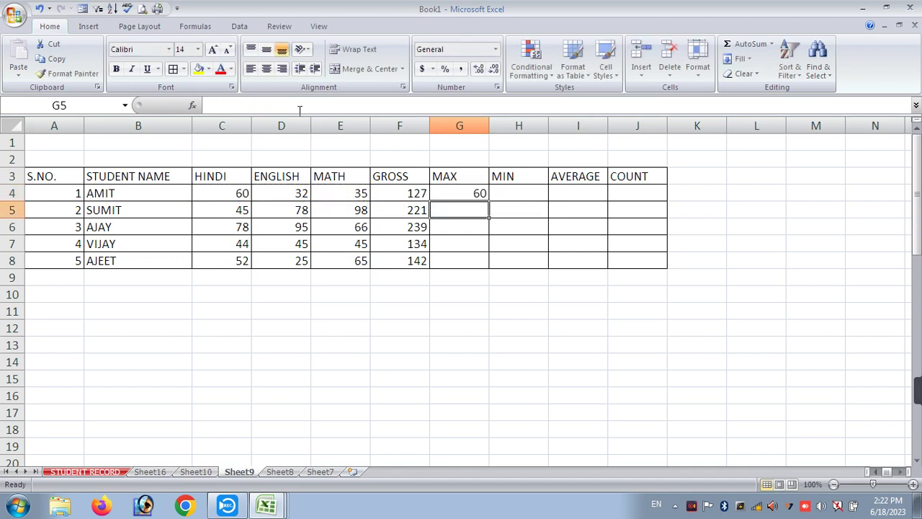
drag(472, 193, 461, 257)
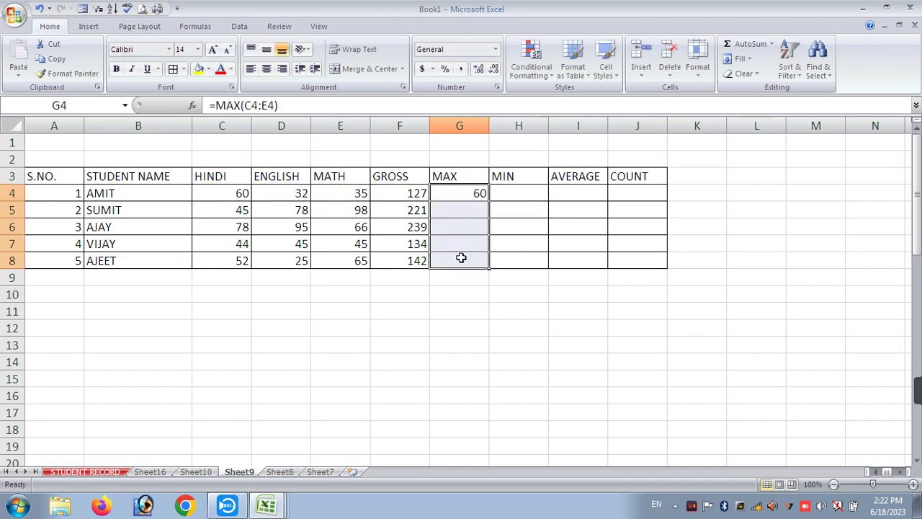
key(ctrl+d)
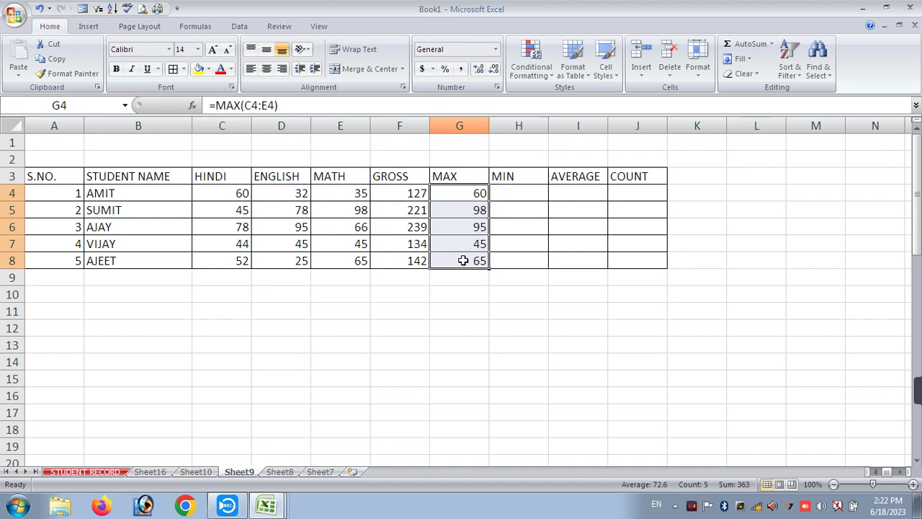
- Undo the MAX fill, try a plain =C4:E4 range formula, and undo its #VALUE! errors
key(ctrl+z)
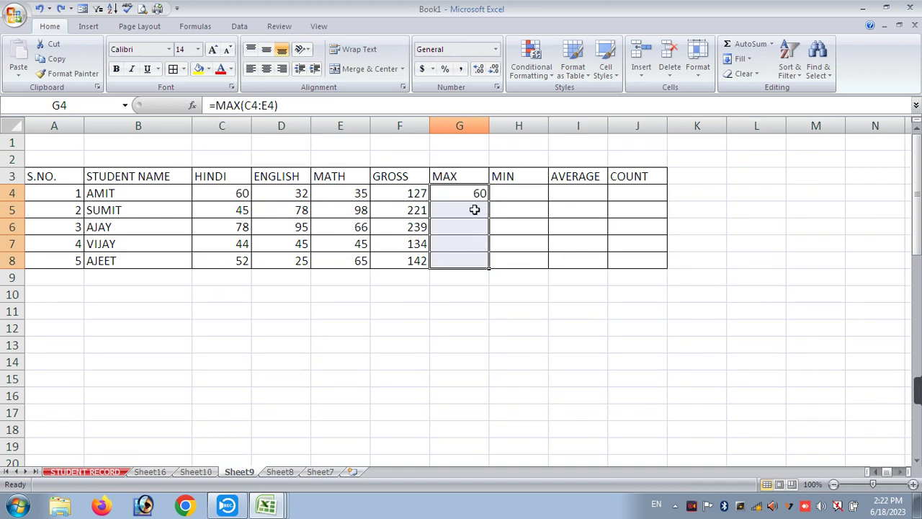
key(ctrl+z)
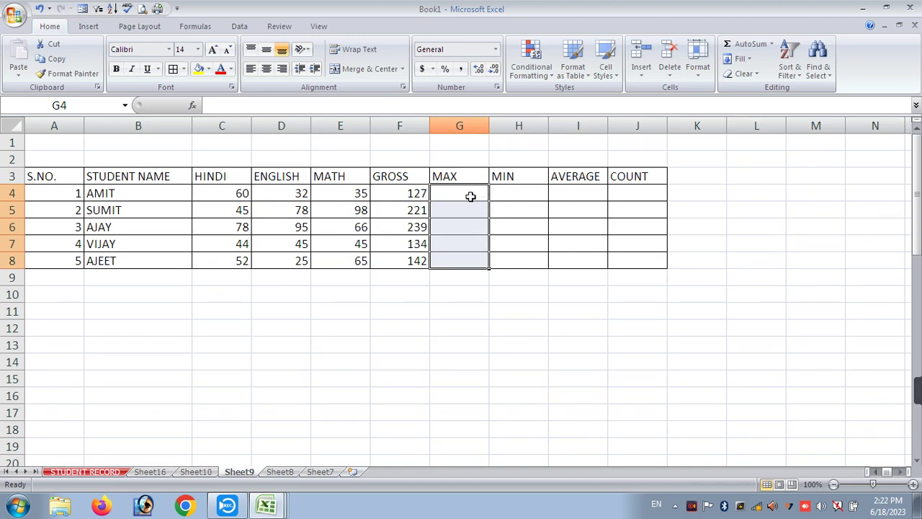
text(=)
drag(232, 192, 331, 195)
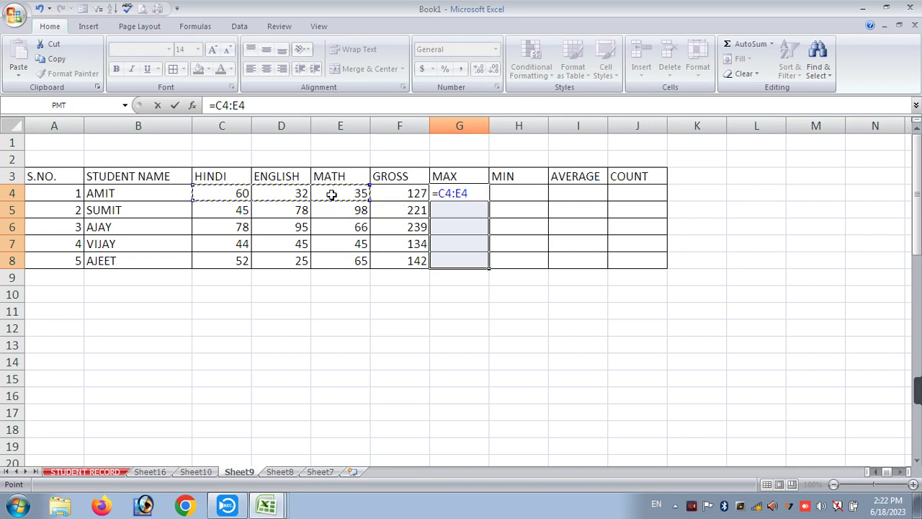
key(ctrl+Return)
key(ctrl+z)
- Re-enter =MAX(C4:E4) in G4 and fill it down to G8 (60, 98, 95, 45, 65)
key(Down)
text(=MAX)
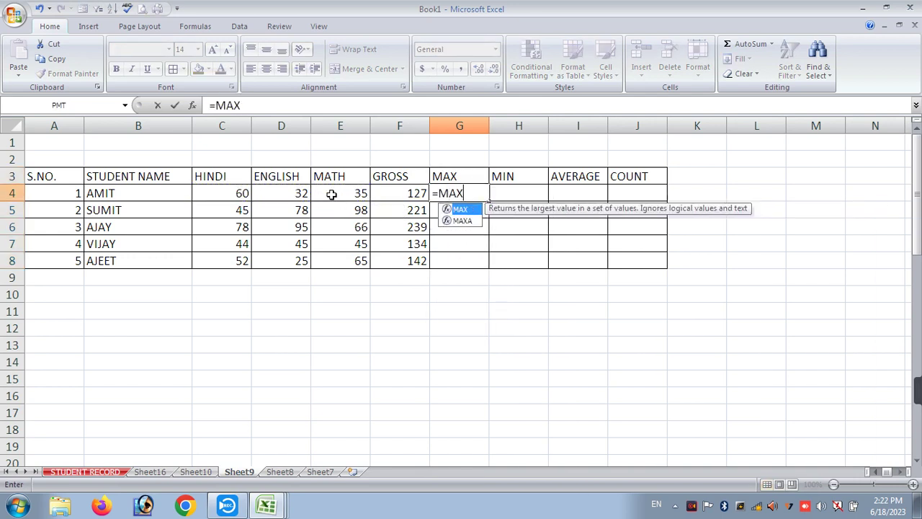
text(()
drag(240, 193, 336, 195)
key(Return)
key(Up)
key(shift+Down)
key(shift+Down)
key(shift+Down)
key(shift+Down)
key(ctrl+d)
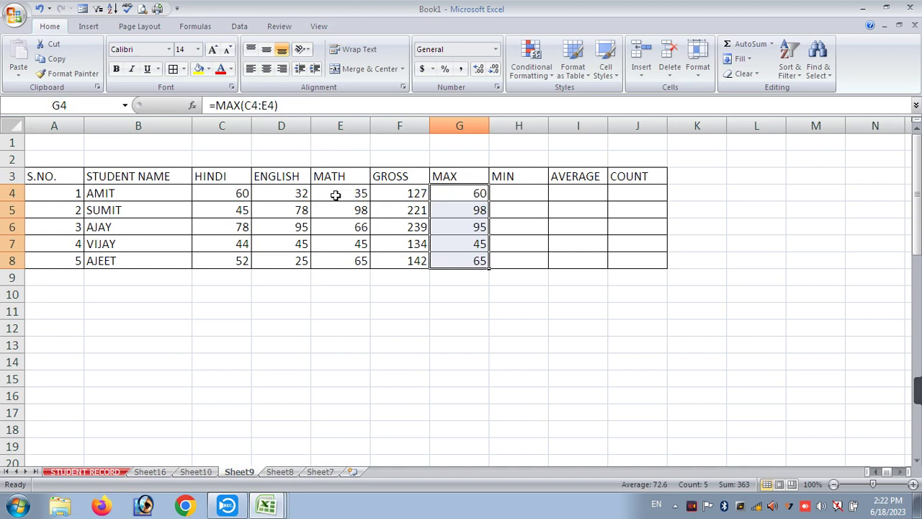
key(Right)
key(Up)
key(Down)
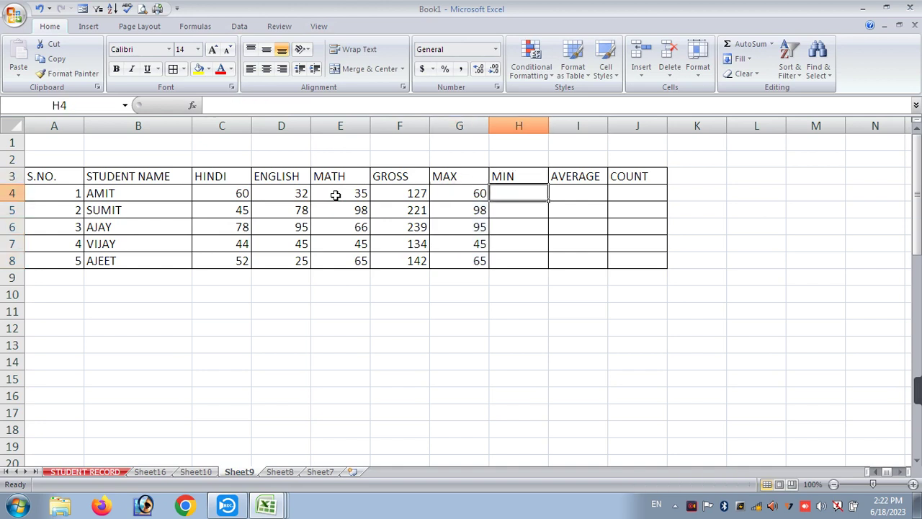
- Enter =MIN(C4:E4) in H4 and fill it down to H8 (32, 45, 66, 44, 25)
text(=MIN()
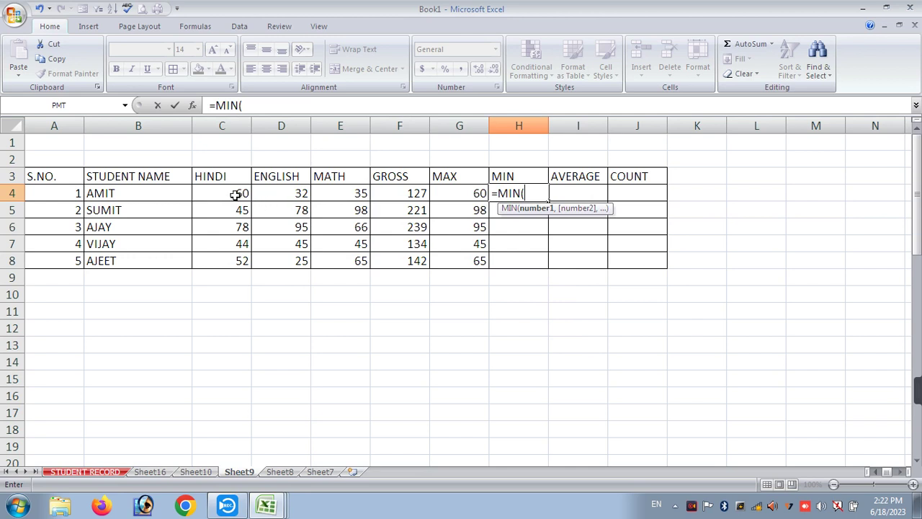
drag(238, 193, 349, 188)
key(Return)
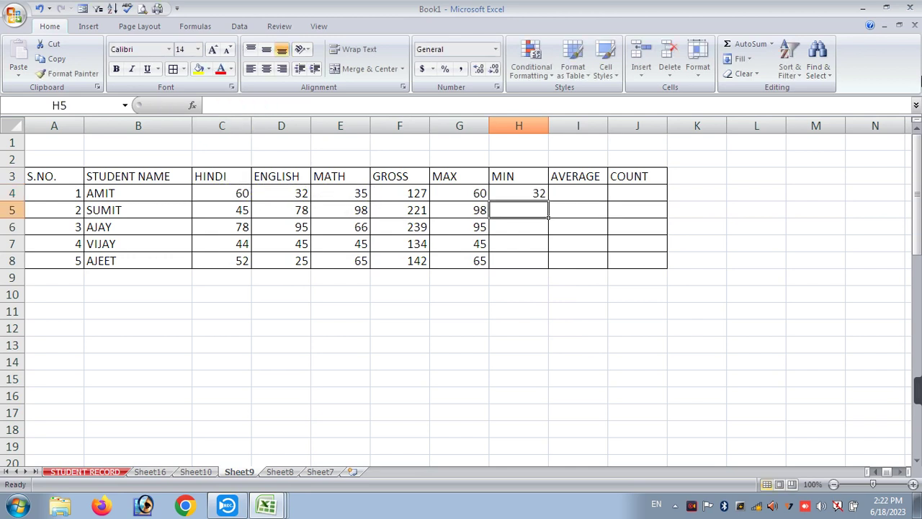
drag(518, 192, 515, 271)
key(ctrl+d)
click(587, 191)
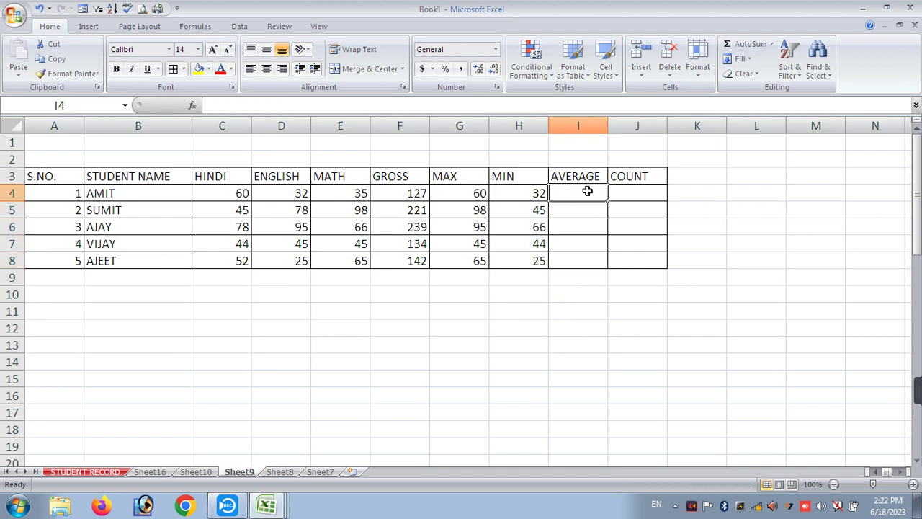
text(=AVERAH)
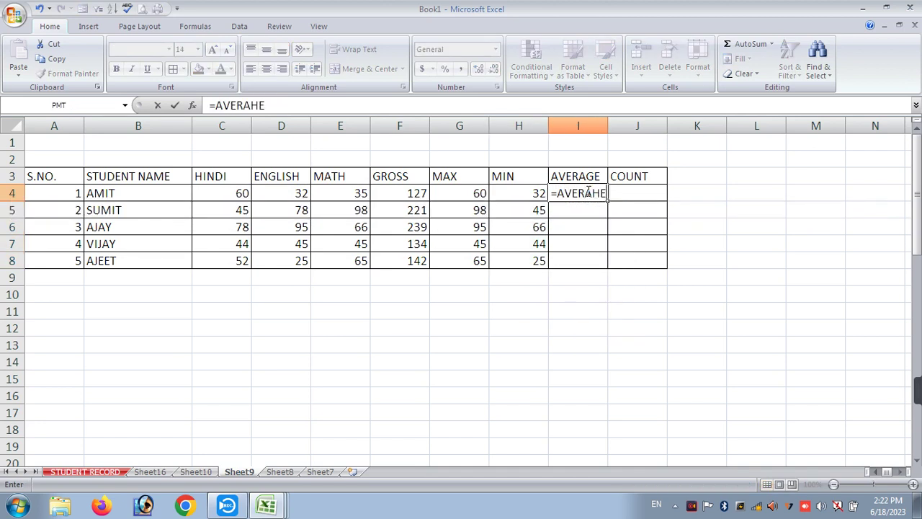
- Complete =AVERAGE(C4:E4) in I4, showing 42.3333333, and auto-fit column I
key(BackSpace)
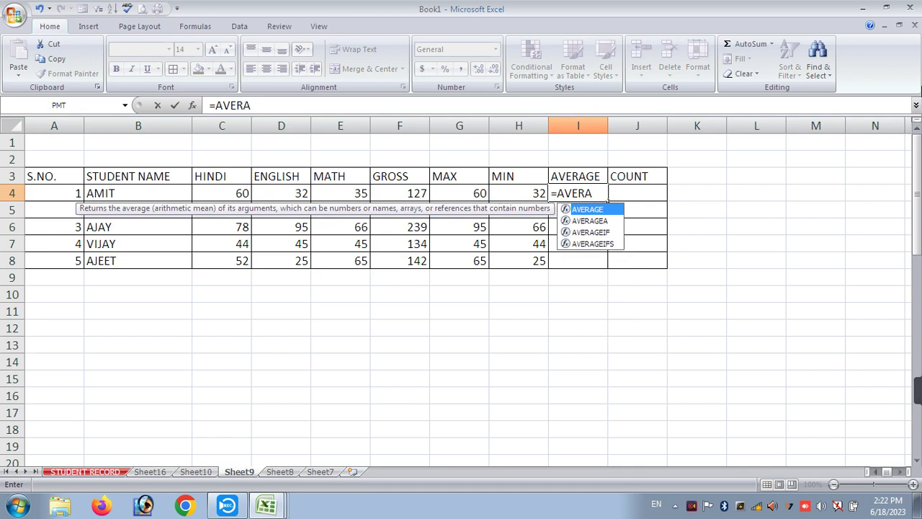
text(GE()
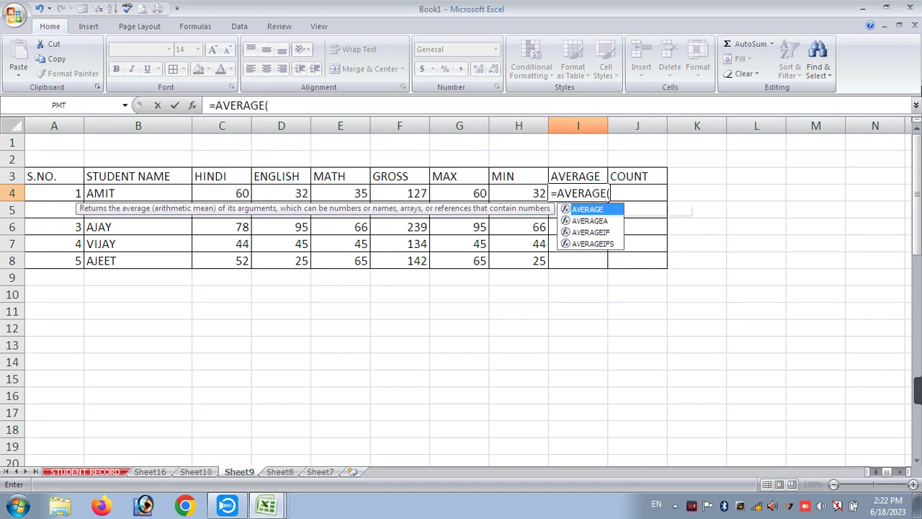
drag(242, 193, 317, 202)
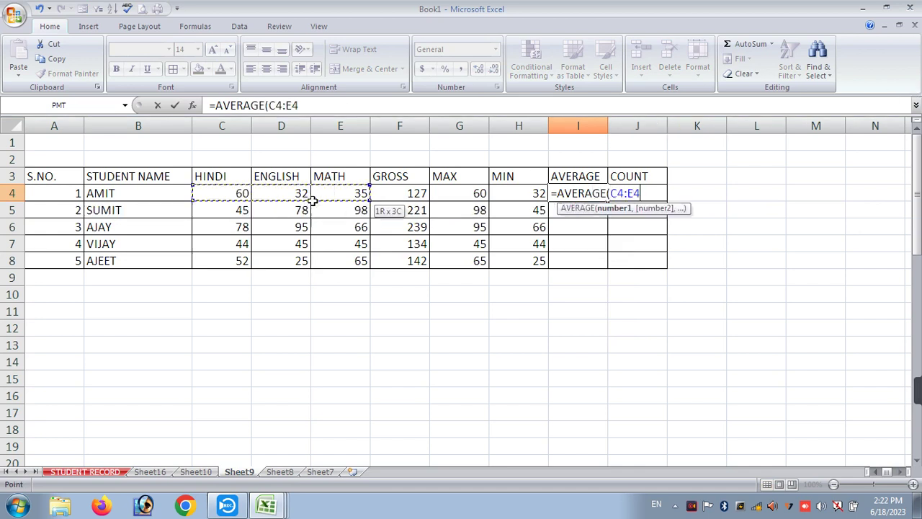
key(Return)
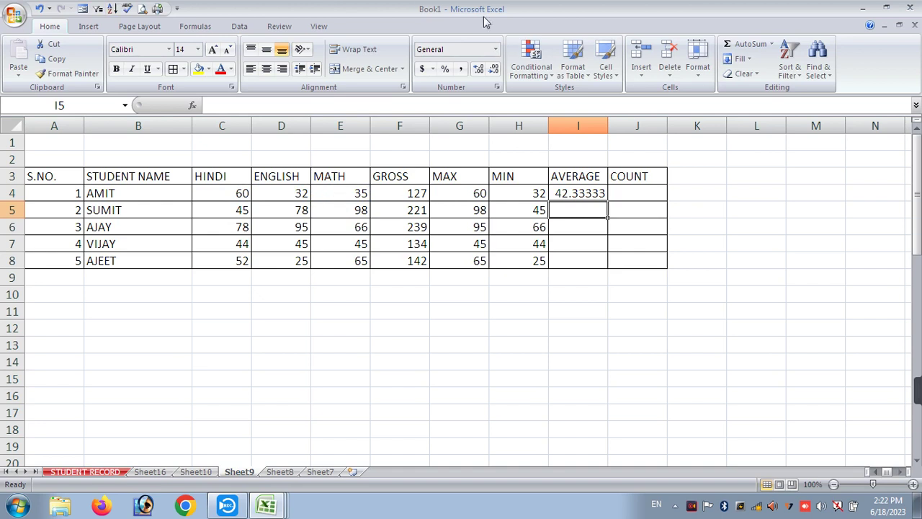
double_click(608, 126)
- Move the COUNT heading to K3 and add a % AVERAGE heading in J3
drag(682, 128, 732, 180)
click(684, 173)
click(669, 175)
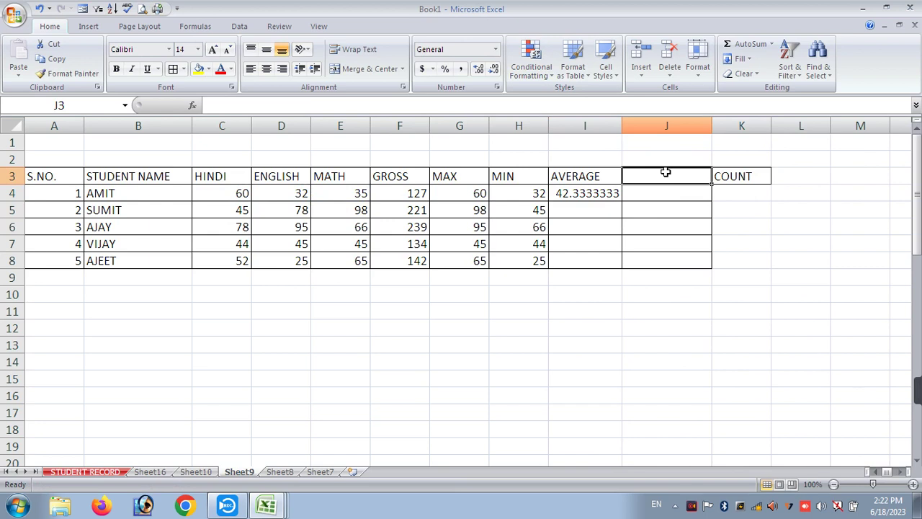
text(% AVERAGE)
key(Return)
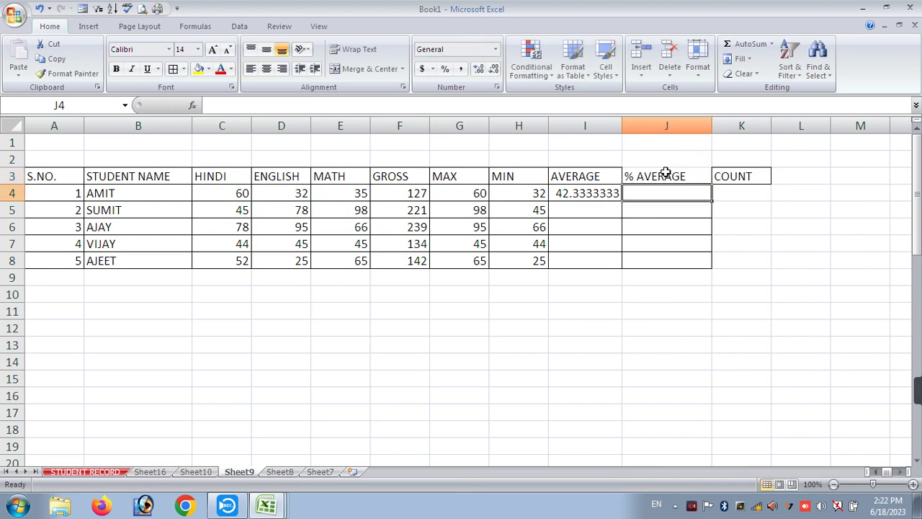
click(665, 174)
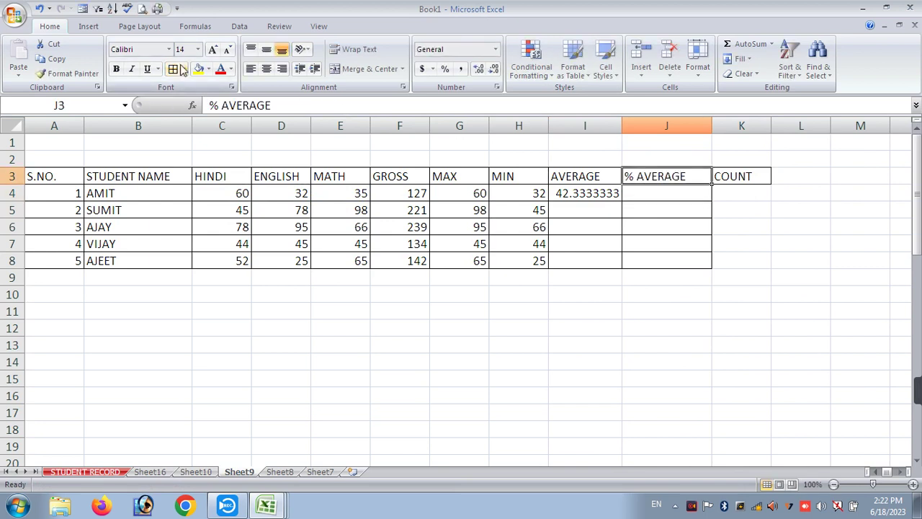
click(758, 195)
click(666, 191)
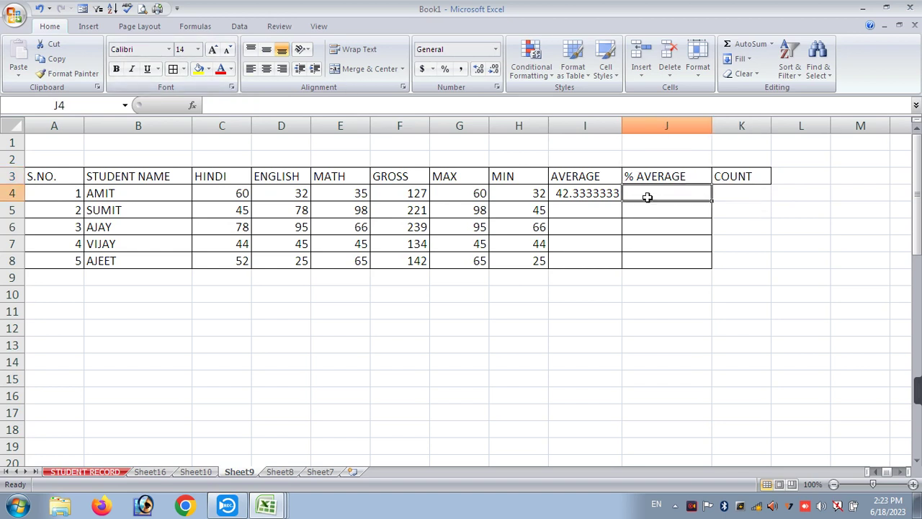
- Enter the percentage formula =F4*100/300 in J4
text(=)
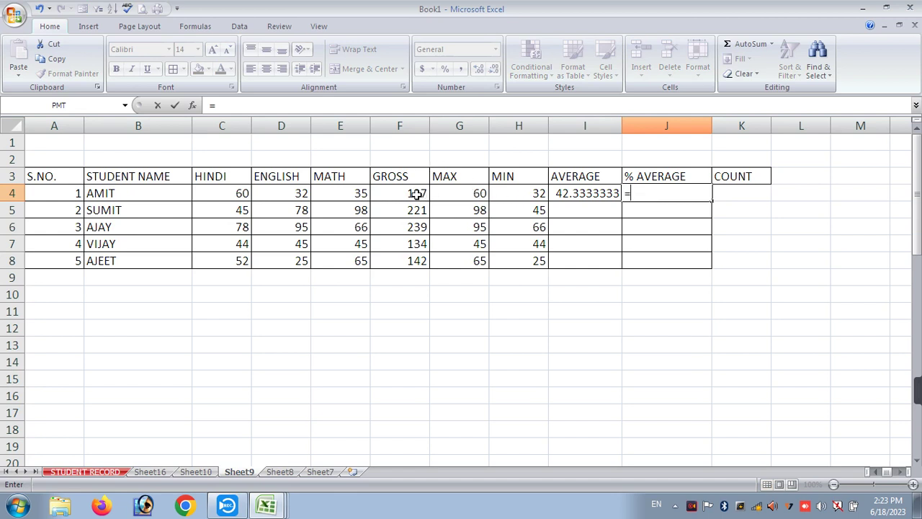
click(416, 194)
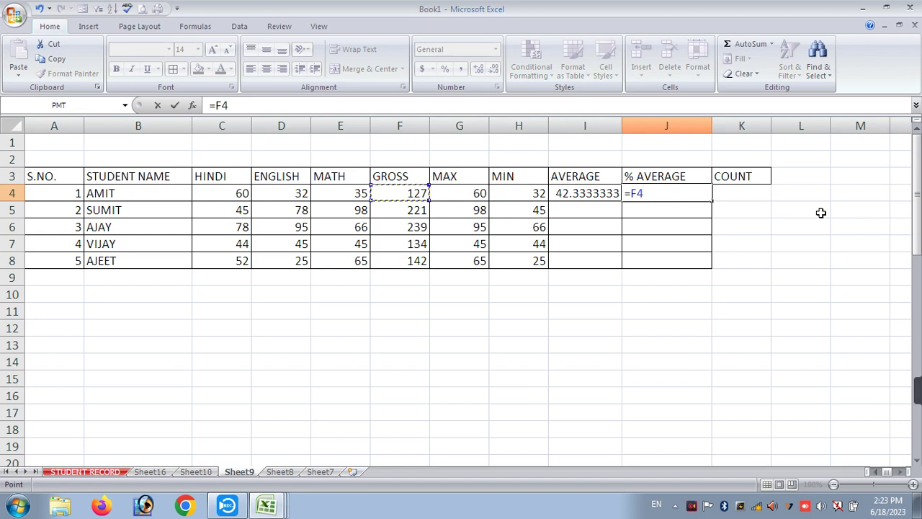
text(*100/300)
key(Return)
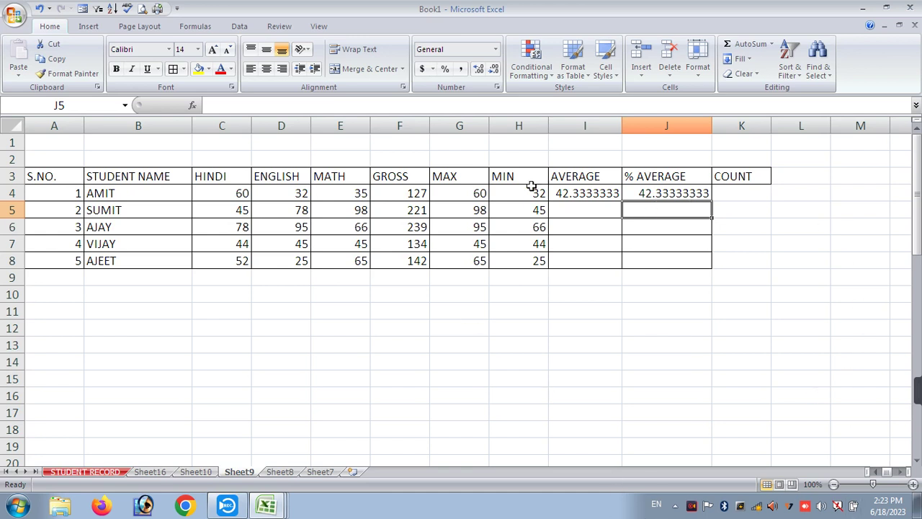
- Change J4's divisor from 300 to 350, giving 36.28571429
double_click(651, 193)
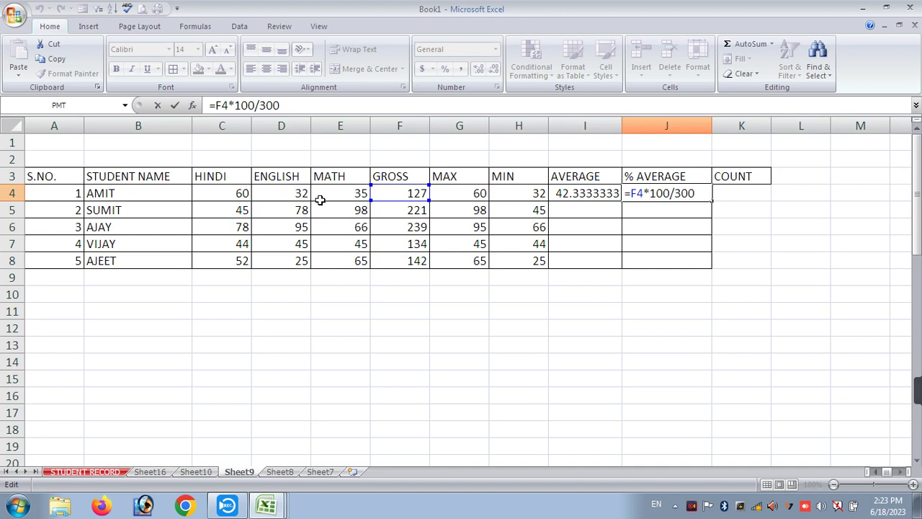
click(218, 193)
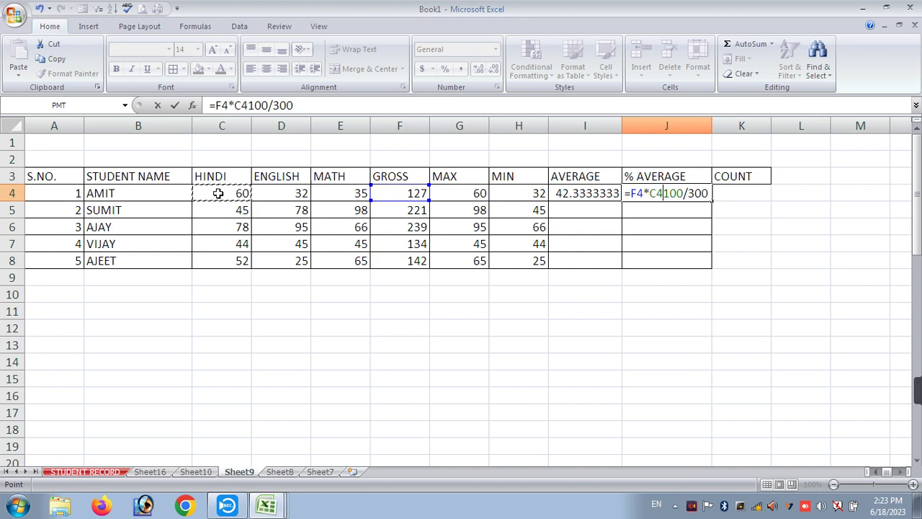
key(Escape)
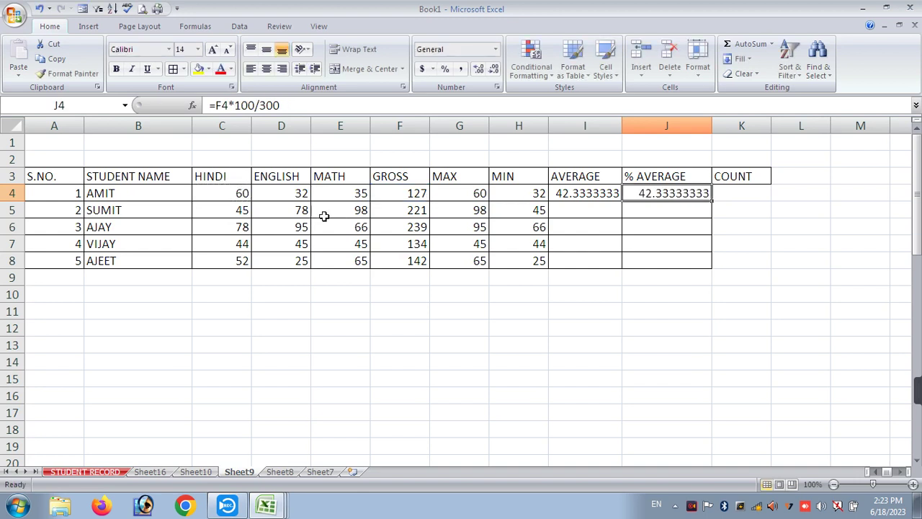
double_click(682, 192)
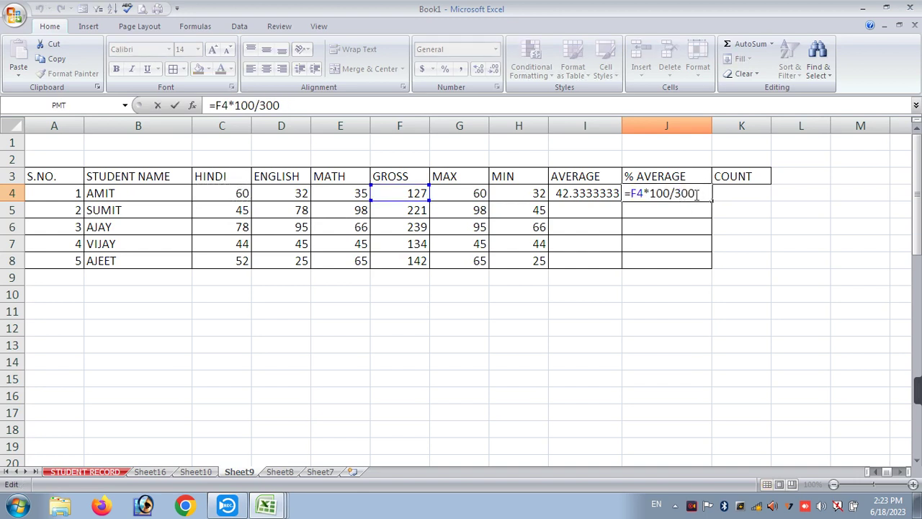
key(BackSpace)
key(BackSpace)
key(Return)
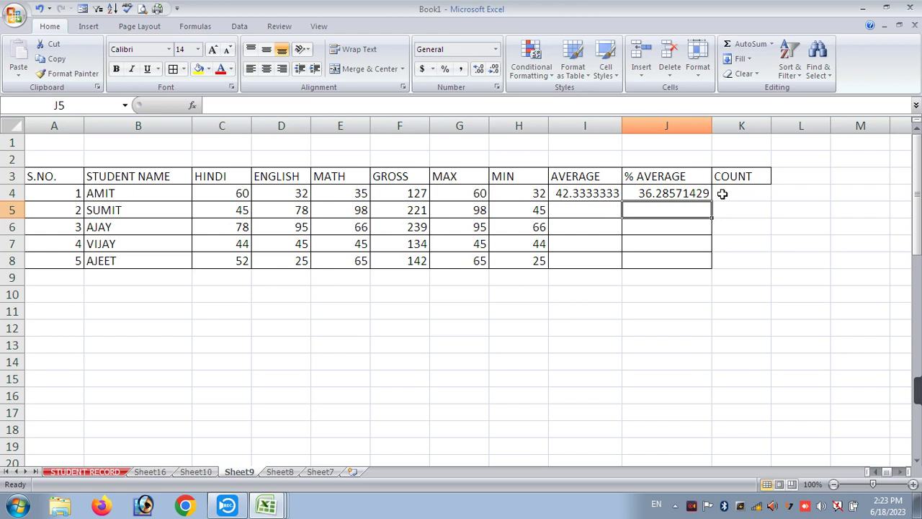
click(721, 193)
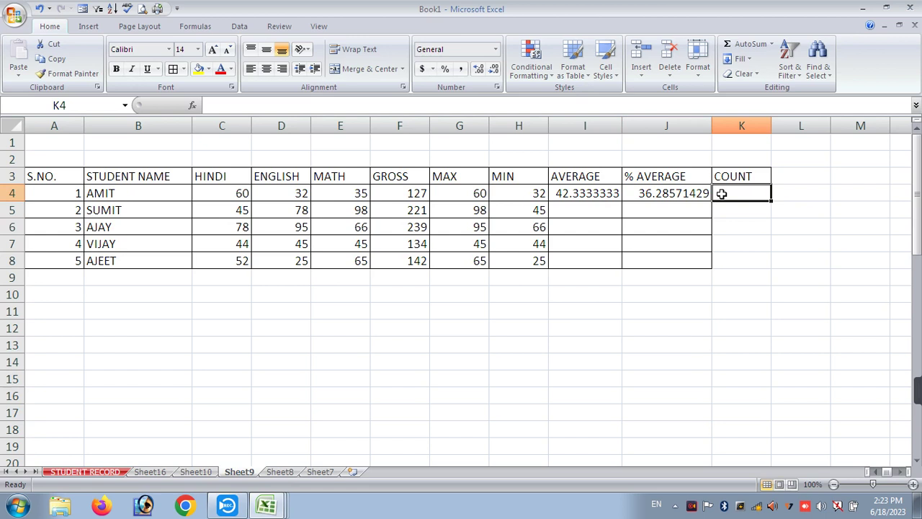
- Enter =COUNT(C4:J4) in K4 to count the first student's numeric entries, giving 8
drag(242, 194, 509, 258)
click(734, 194)
text(=COUNT()
drag(237, 195, 643, 193)
key(Return)
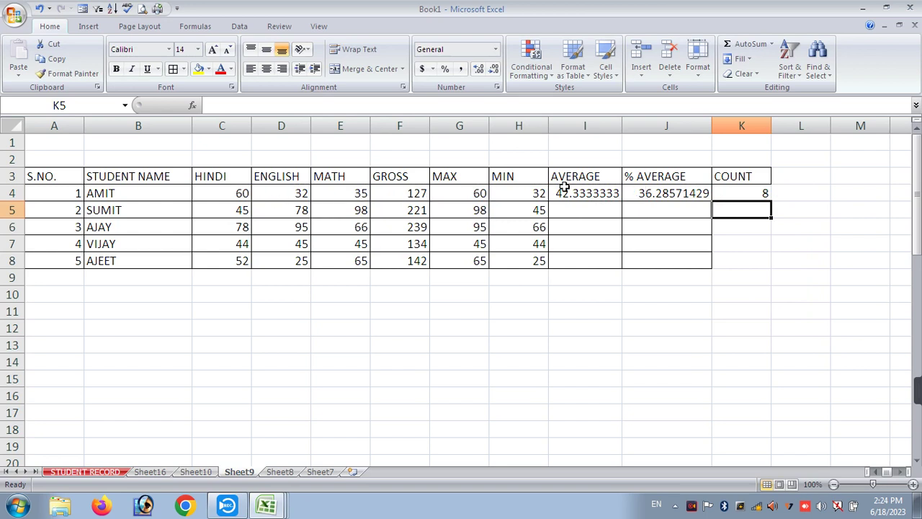
- Clear the GROSS value in F4 to see the count drop to 7, then undo it
click(405, 193)
key(Delete)
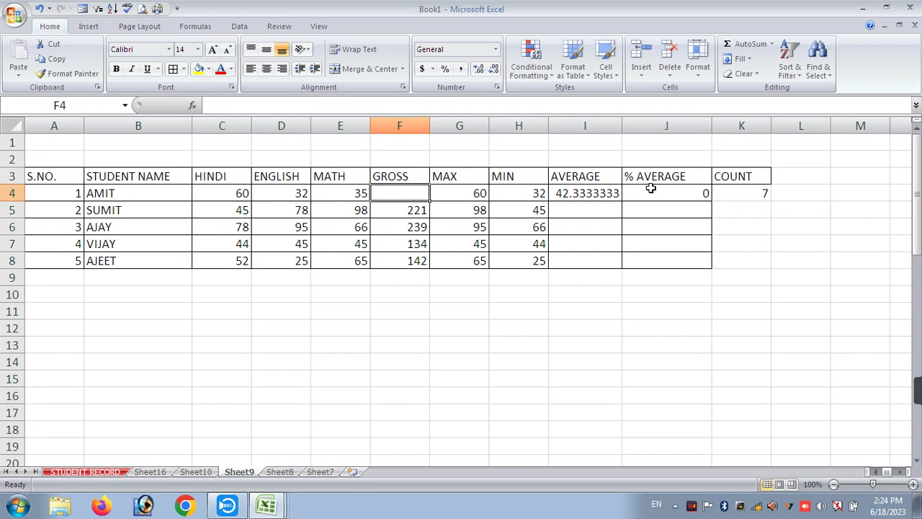
click(655, 193)
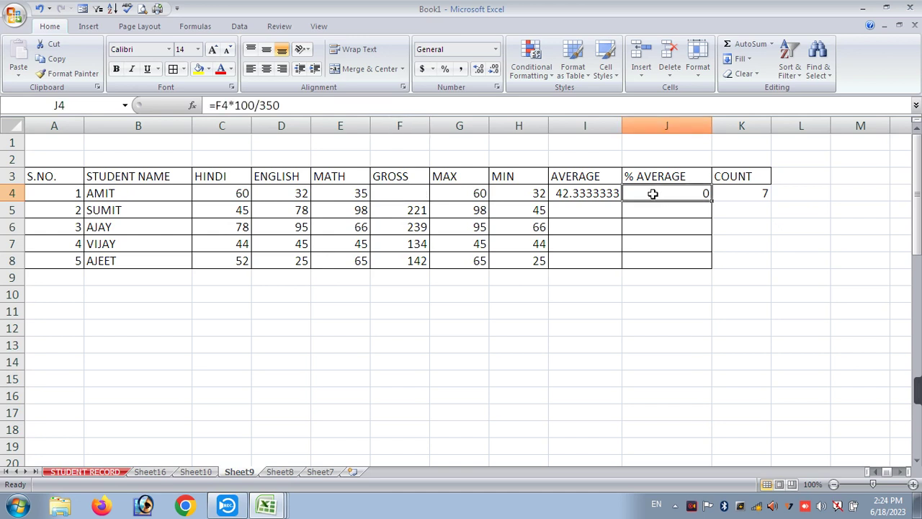
key(ctrl+z)
click(729, 240)
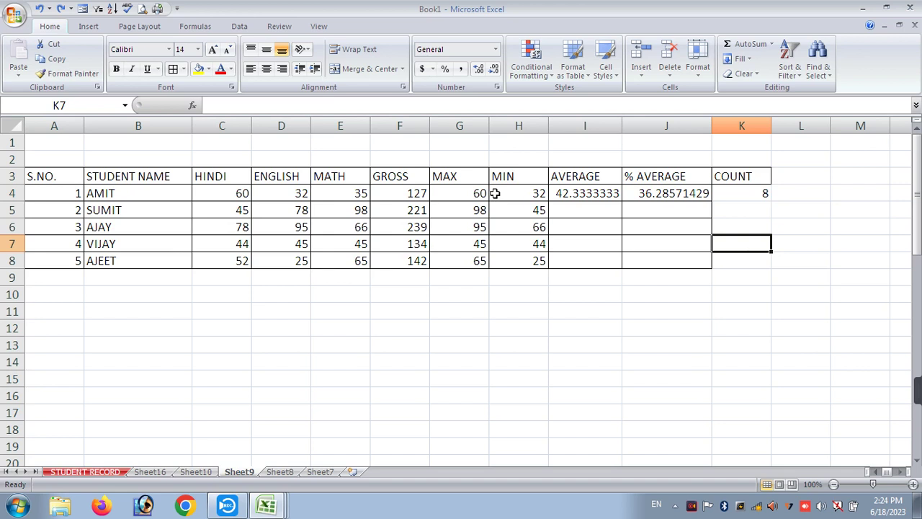
- Fill the row-4 AVERAGE, % AVERAGE and COUNT formulas down through I4:K8 and border them
drag(601, 200, 723, 264)
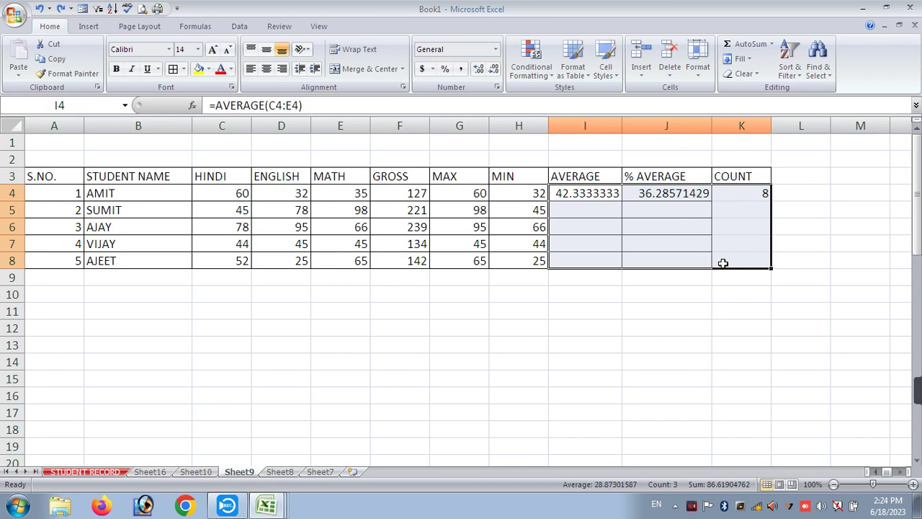
key(ctrl+d)
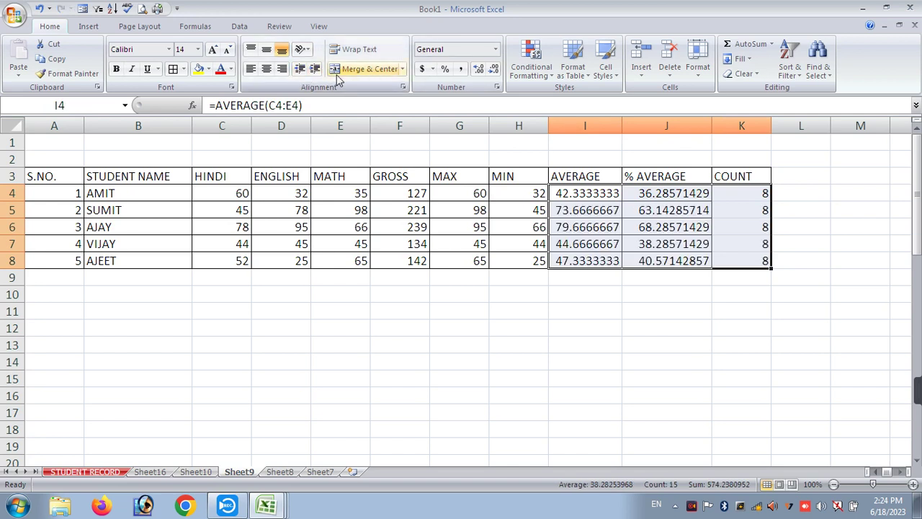
click(176, 72)
click(582, 358)
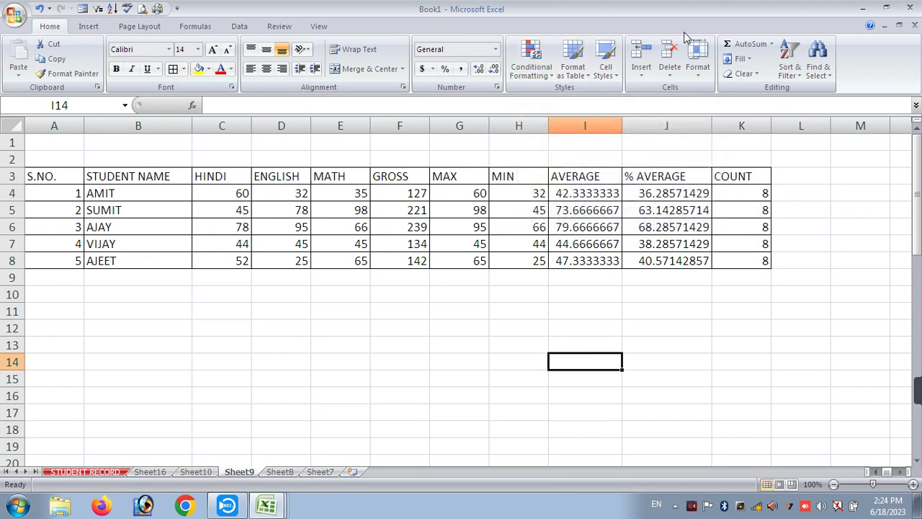
- Select the HINDI, ENGLISH and MATH marks in C4:E8
click(535, 81)
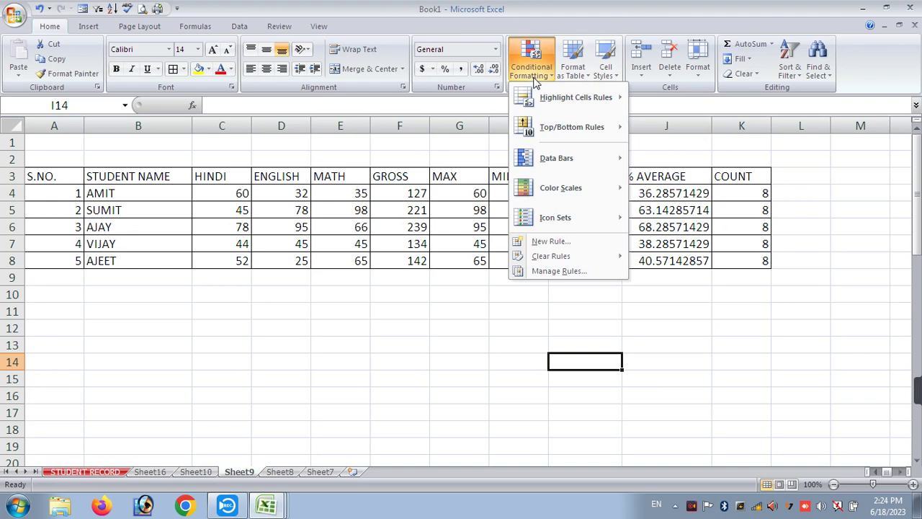
mouse_move(545, 96)
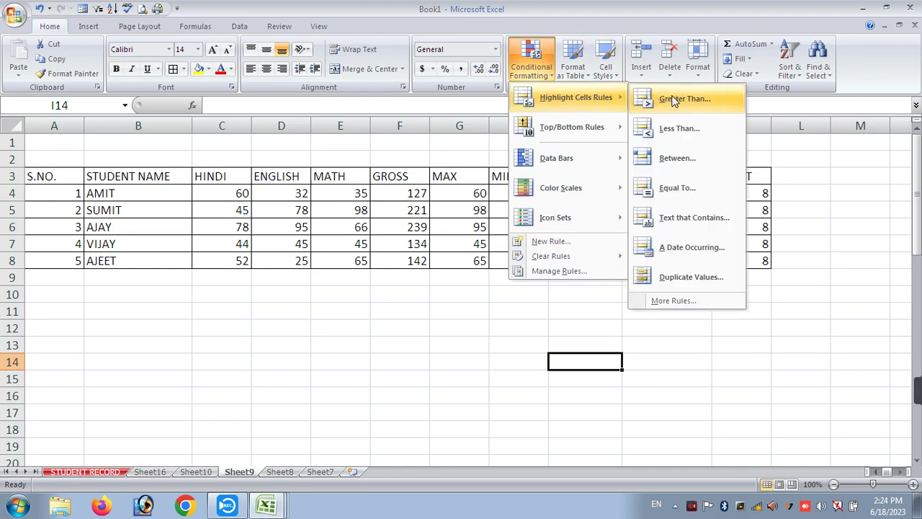
click(391, 336)
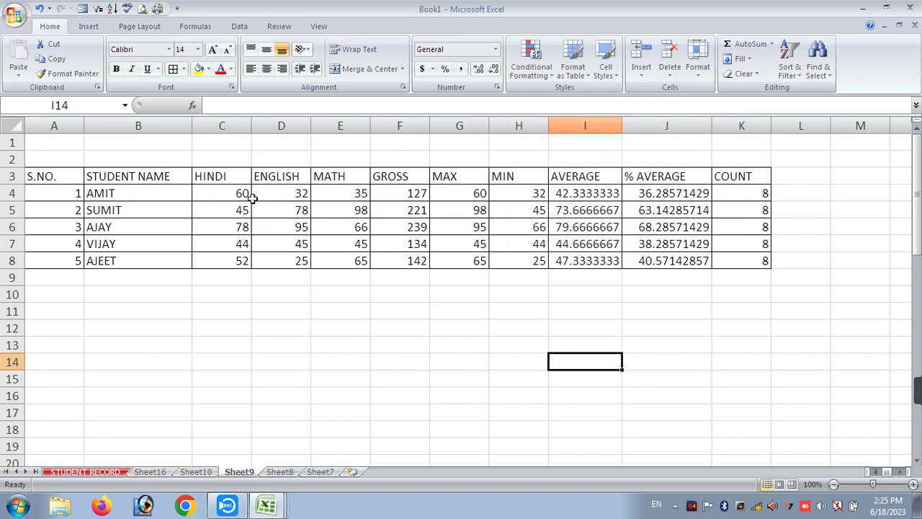
drag(232, 190, 338, 257)
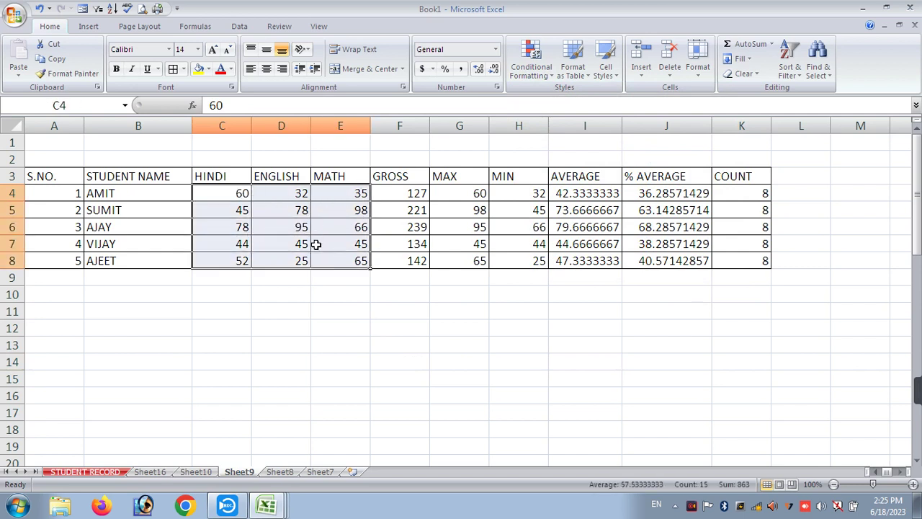
click(325, 289)
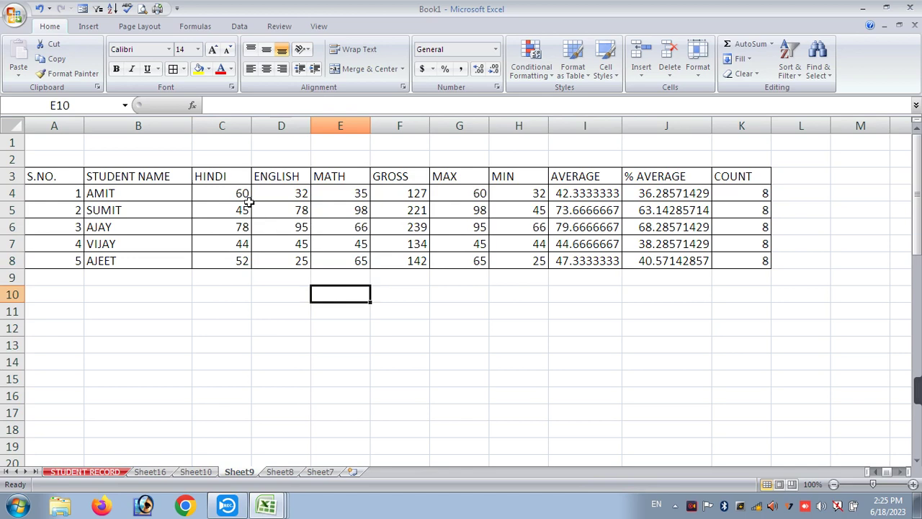
drag(239, 191, 338, 261)
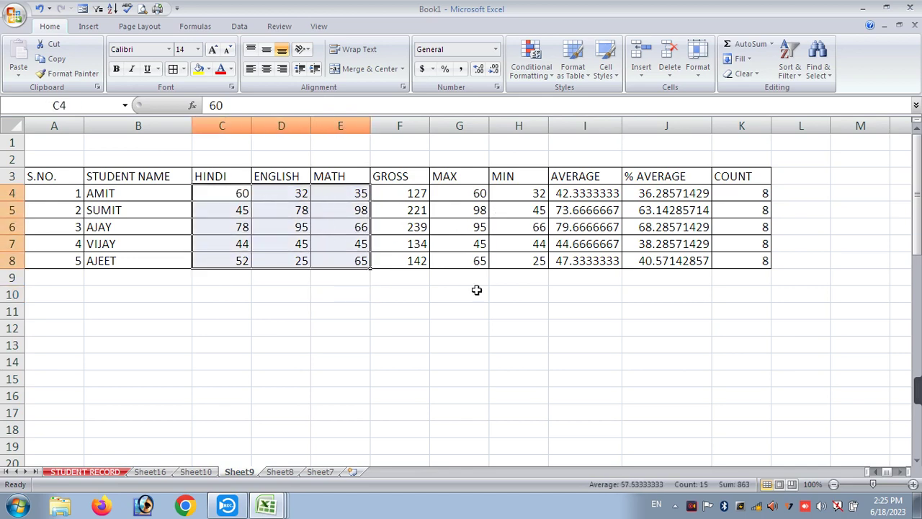
- Highlight marks greater than 35 with green fill and dark green text, and make them bold
click(549, 81)
mouse_move(584, 96)
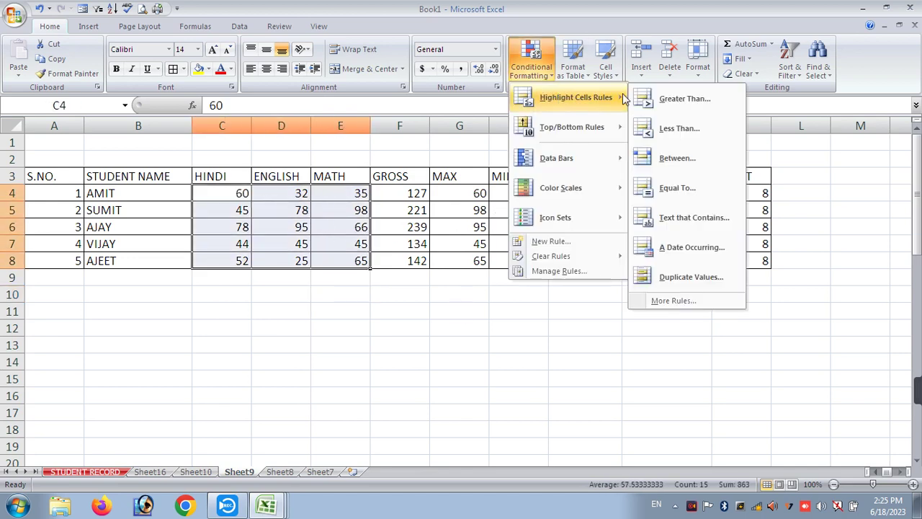
click(668, 100)
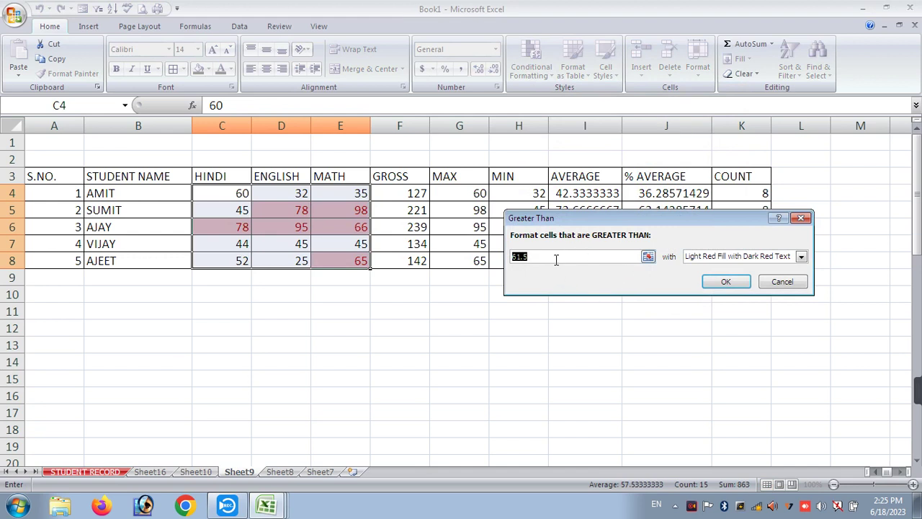
text(35)
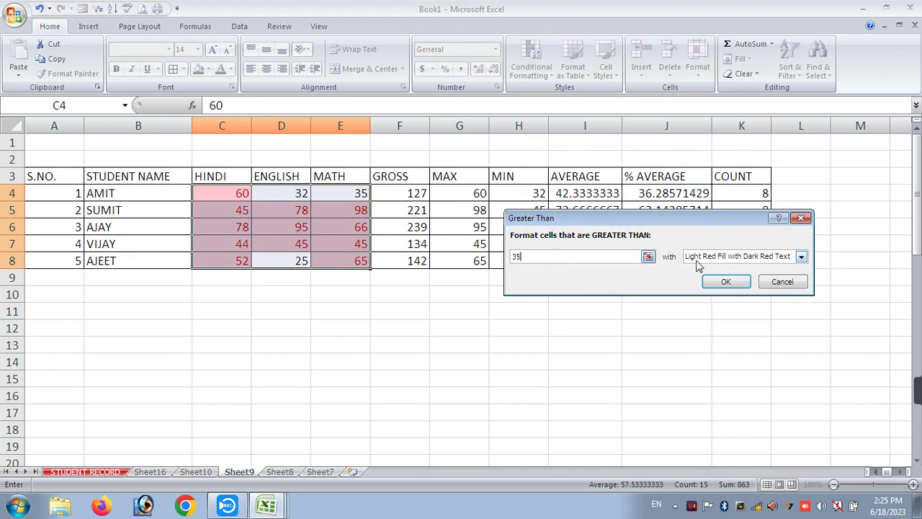
click(801, 255)
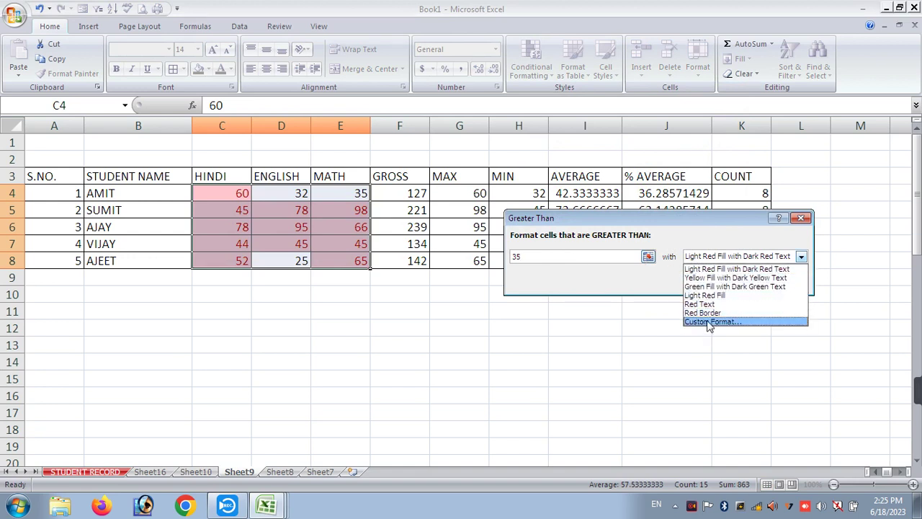
click(699, 288)
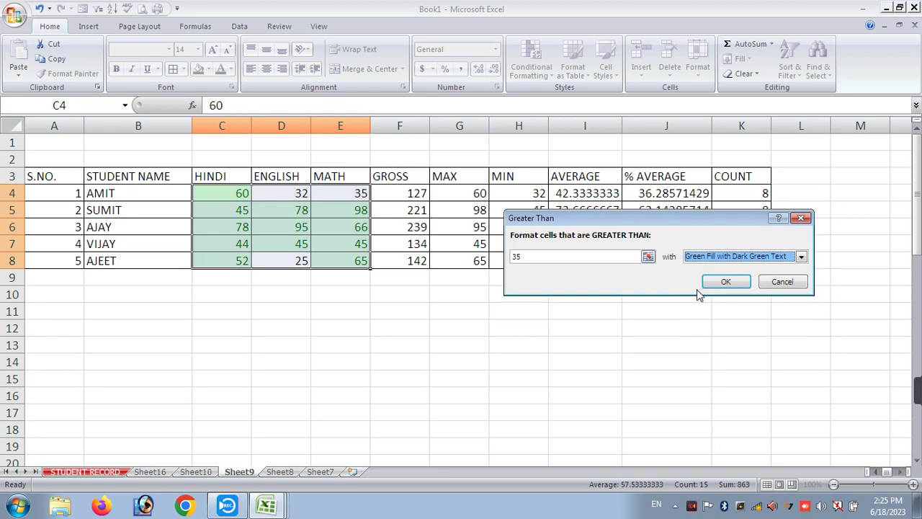
click(719, 282)
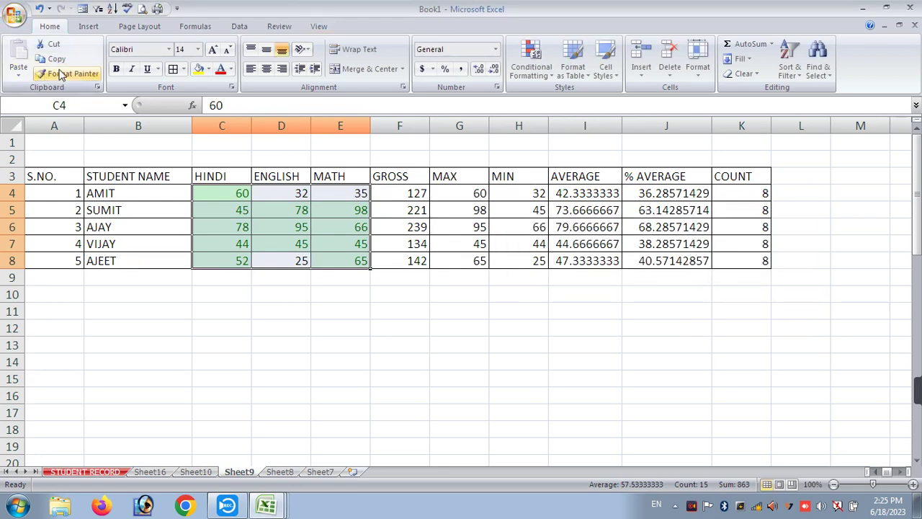
click(116, 69)
click(362, 296)
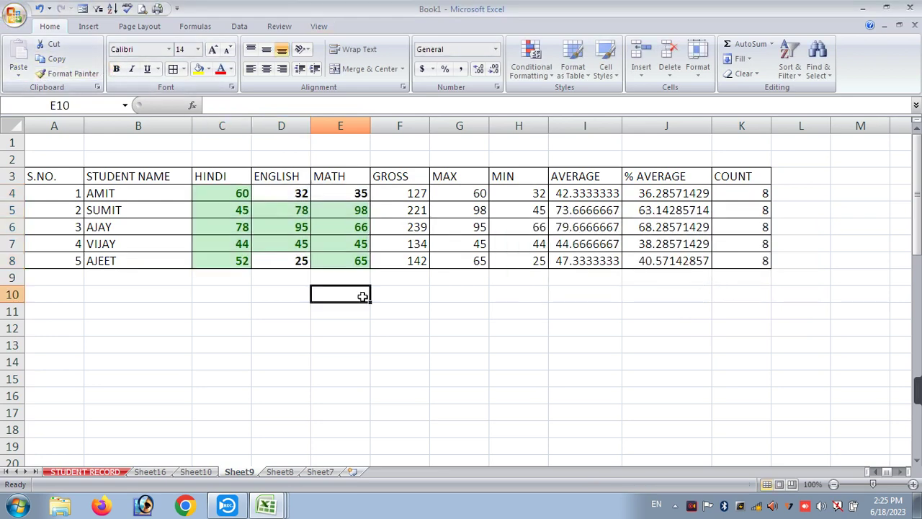
- Add a red highlight rule to C4:E8 for marks less than 35
drag(243, 193, 361, 261)
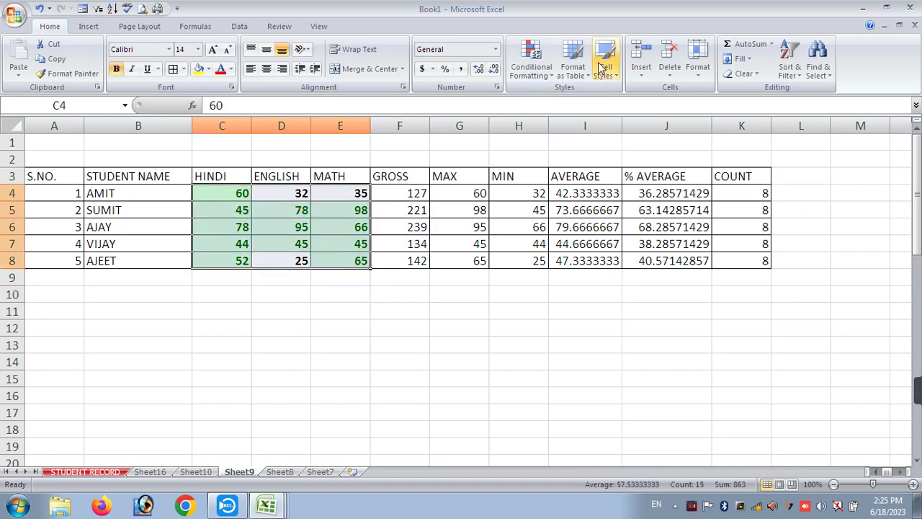
click(542, 83)
mouse_move(548, 88)
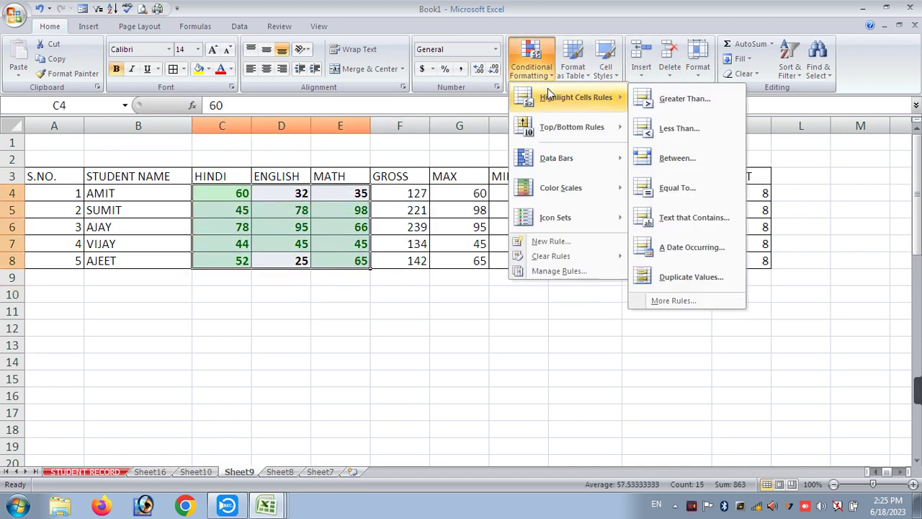
click(657, 128)
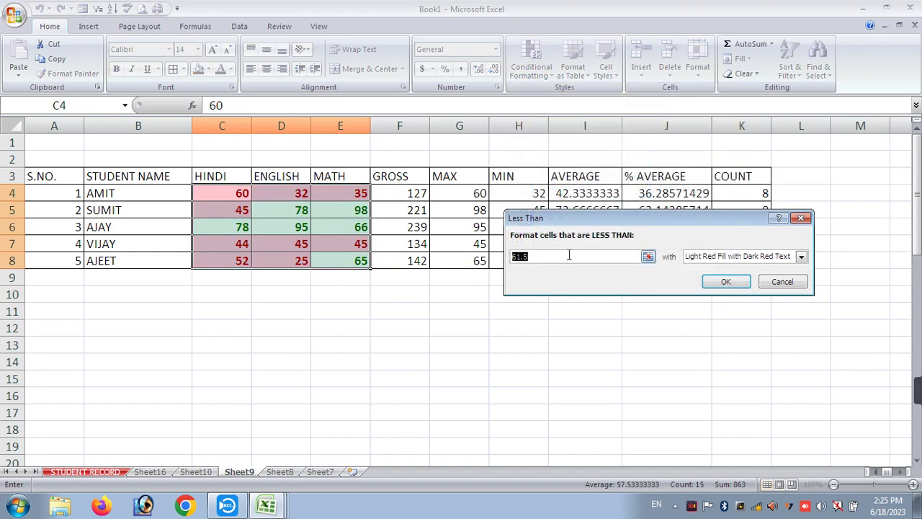
text(35)
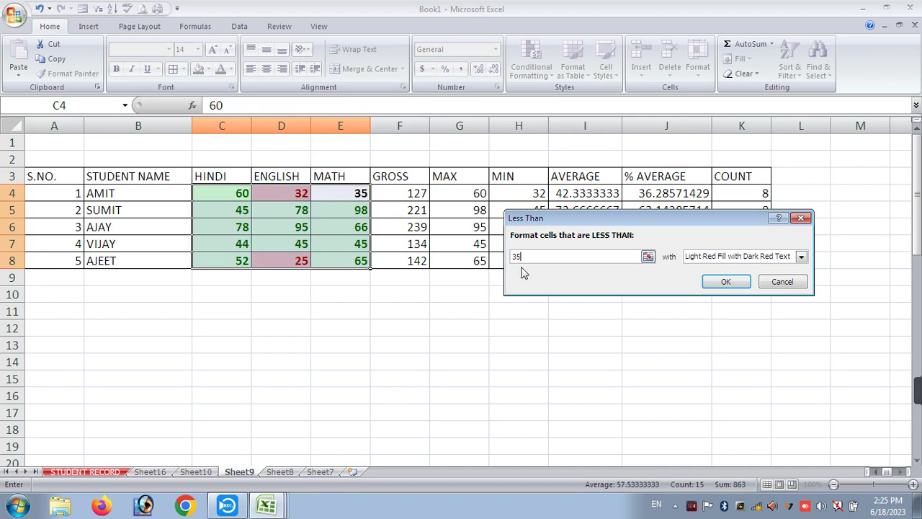
click(724, 281)
click(403, 362)
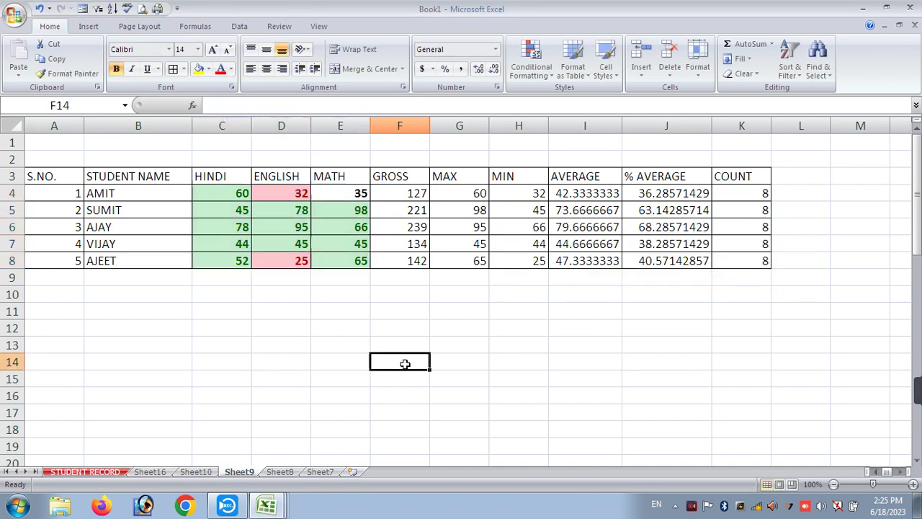
- Undo the red and green highlighting so the marks appear plain again
click(526, 75)
mouse_move(597, 97)
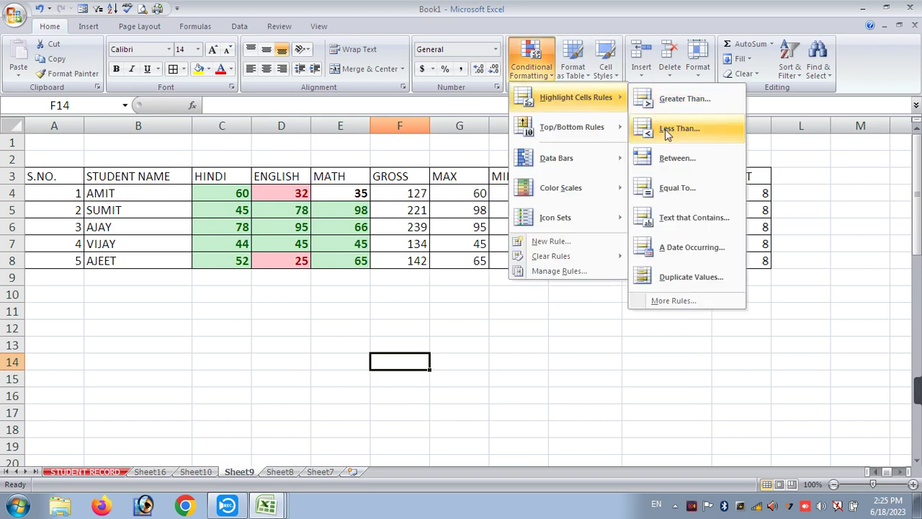
click(521, 312)
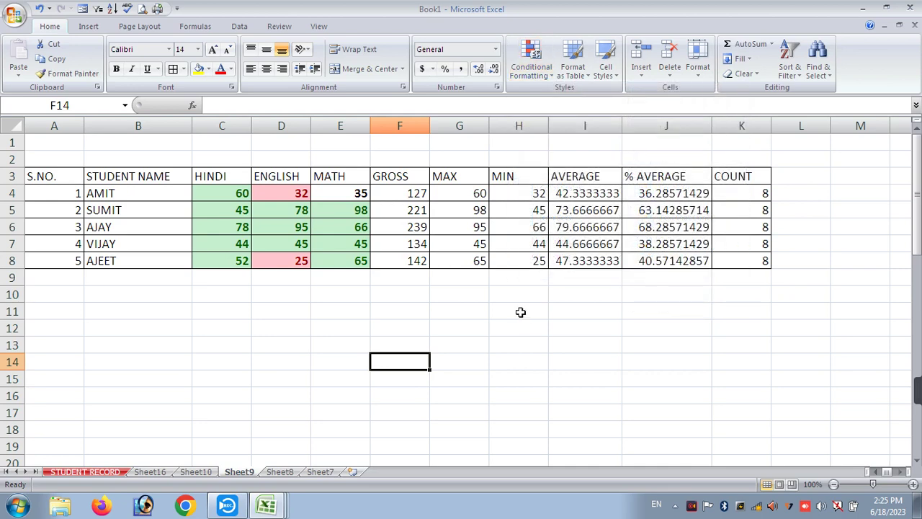
key(ctrl+z)
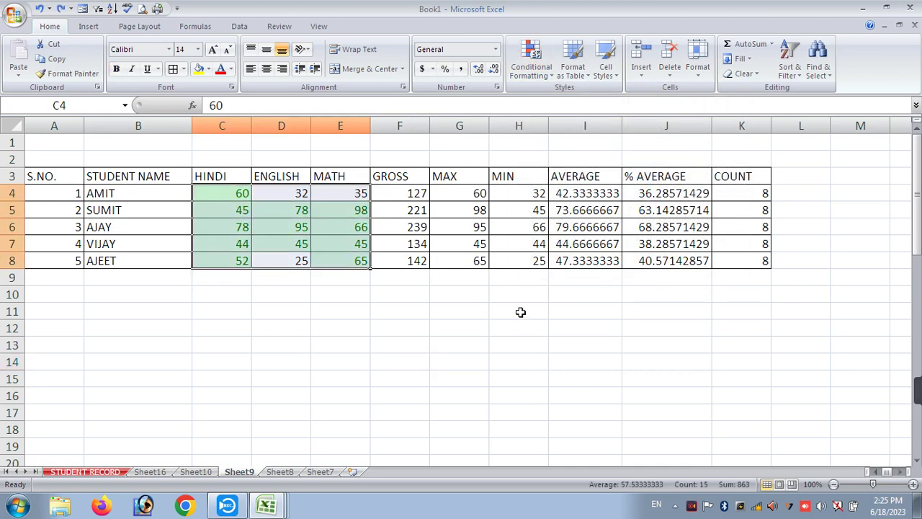
key(ctrl+z)
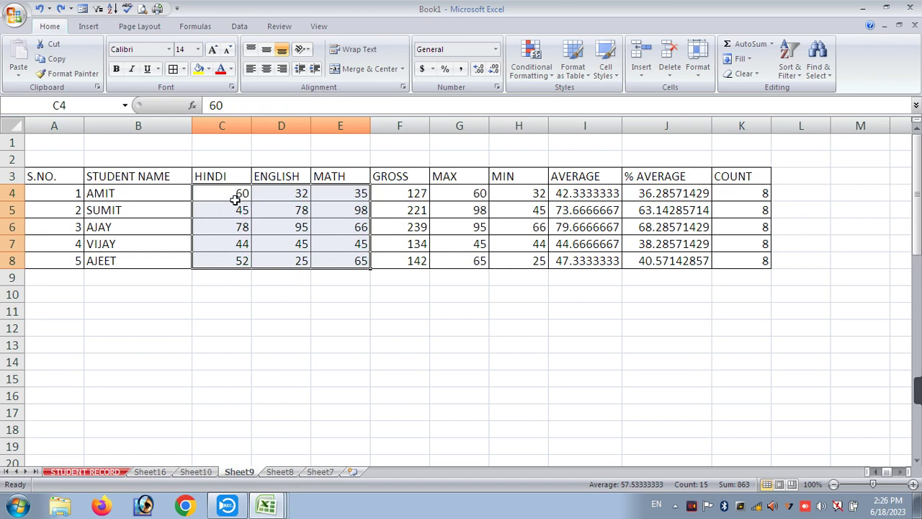
- Start a Between rule on C4:E8 for marks from 40 to 60
drag(226, 198, 365, 264)
click(536, 72)
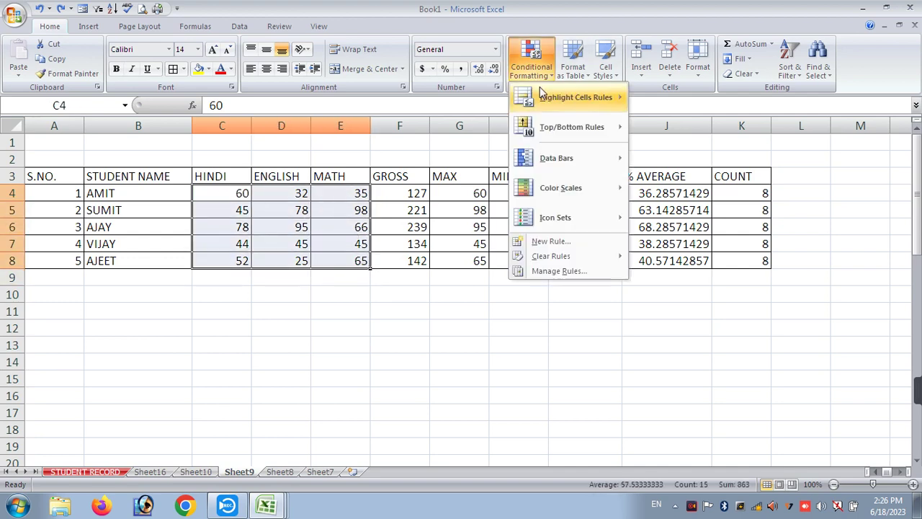
mouse_move(548, 94)
click(692, 158)
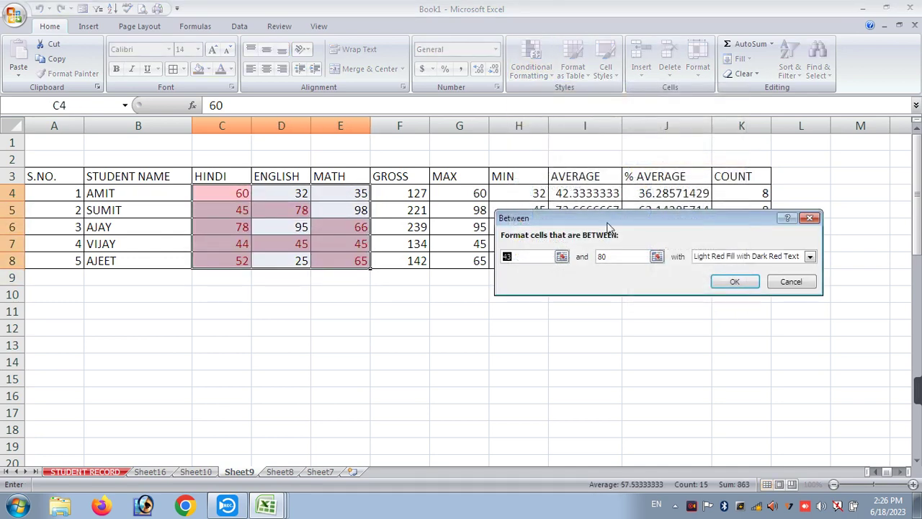
text(40)
key(Tab)
text(60)
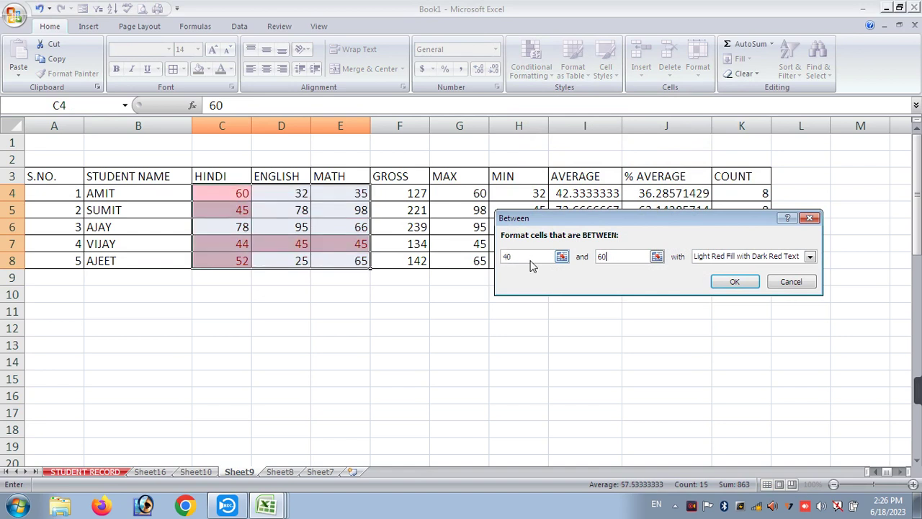
- Apply a custom dark red font format to the 40–60 marks, then undo it
click(706, 258)
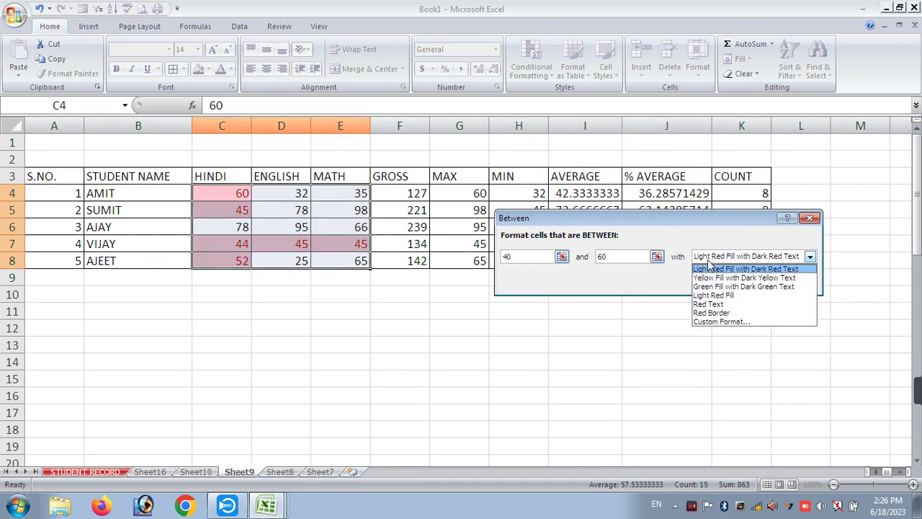
click(726, 323)
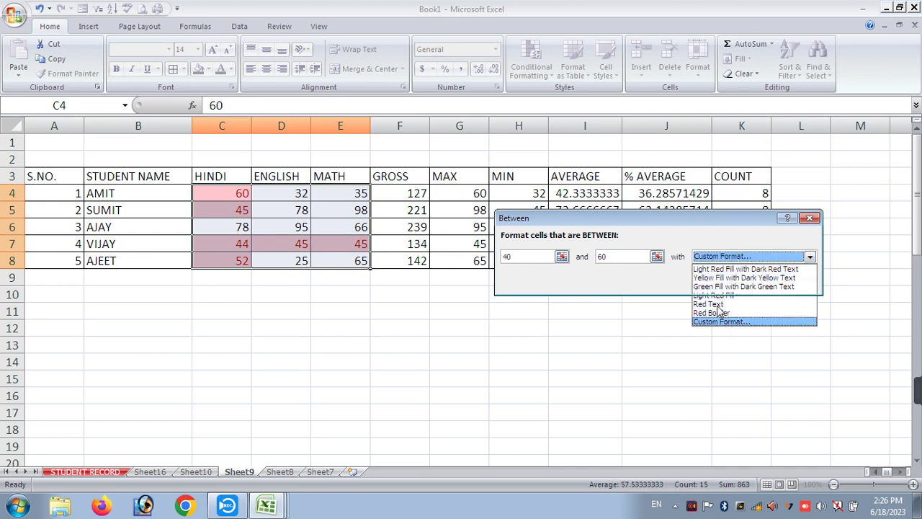
click(700, 220)
click(704, 220)
click(704, 220)
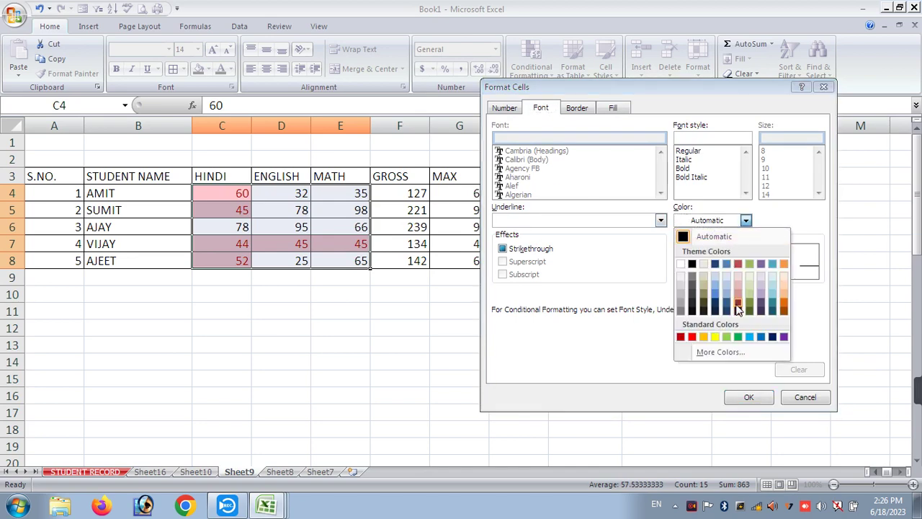
click(738, 306)
click(741, 398)
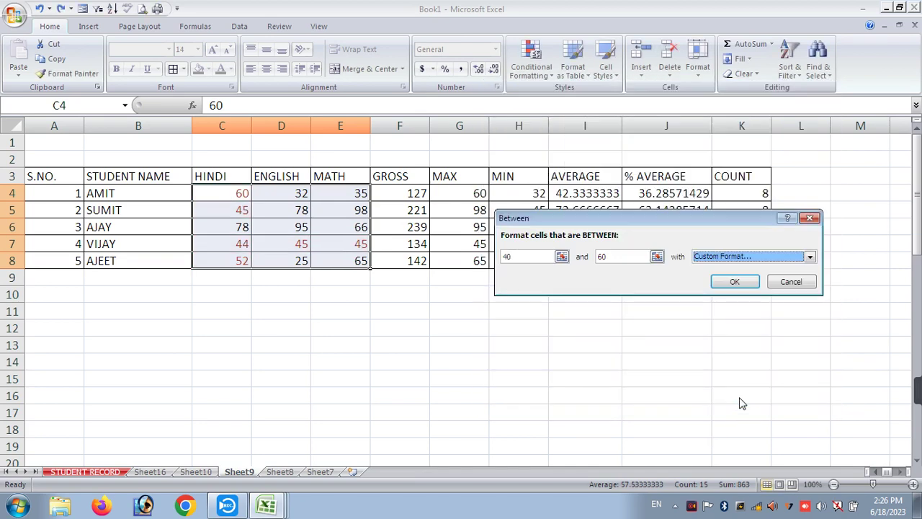
click(731, 284)
click(595, 379)
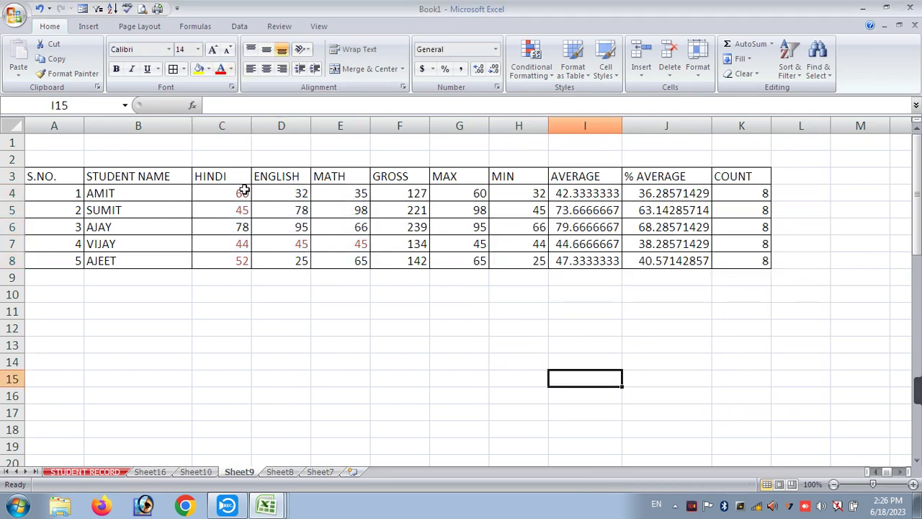
key(ctrl+z)
key(ctrl+z)
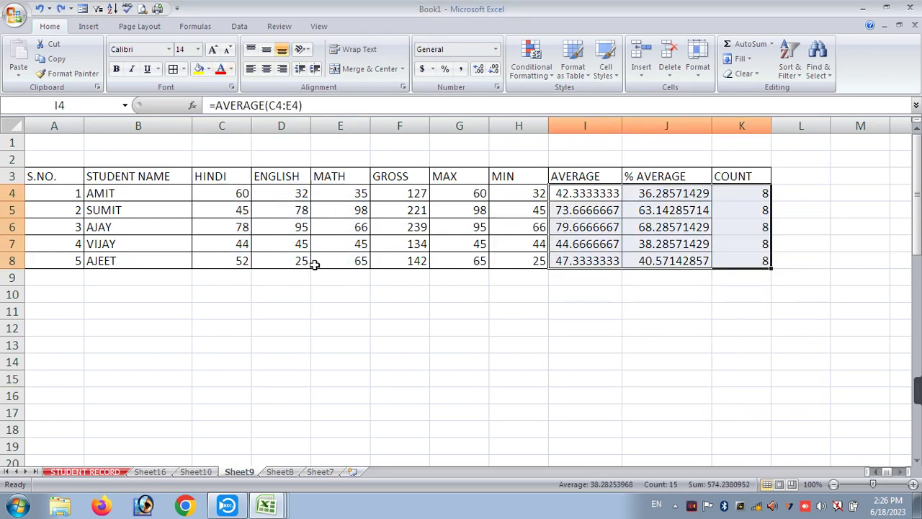
click(548, 77)
mouse_move(556, 111)
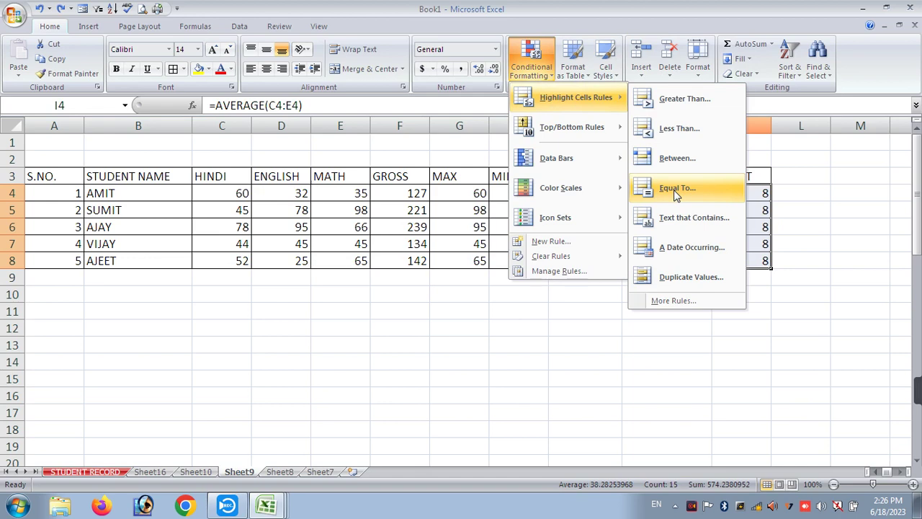
click(245, 186)
drag(229, 199, 341, 268)
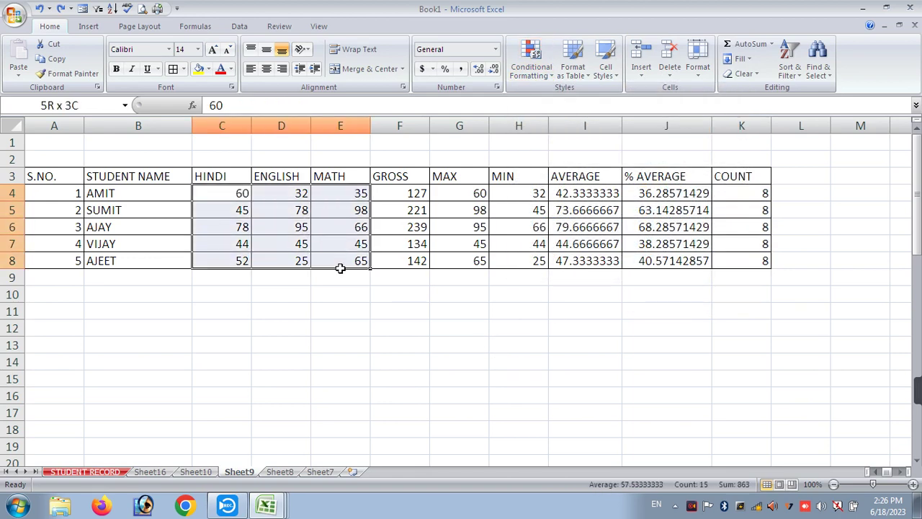
click(542, 76)
mouse_move(570, 98)
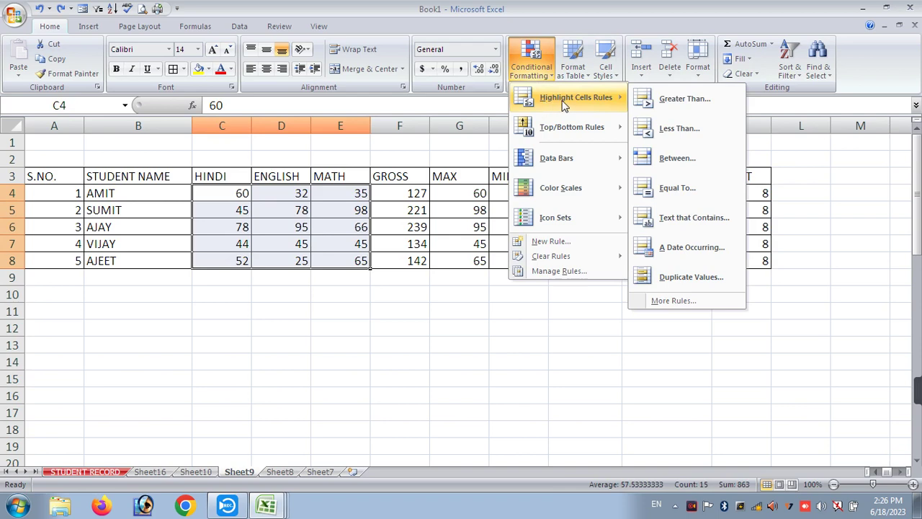
click(646, 187)
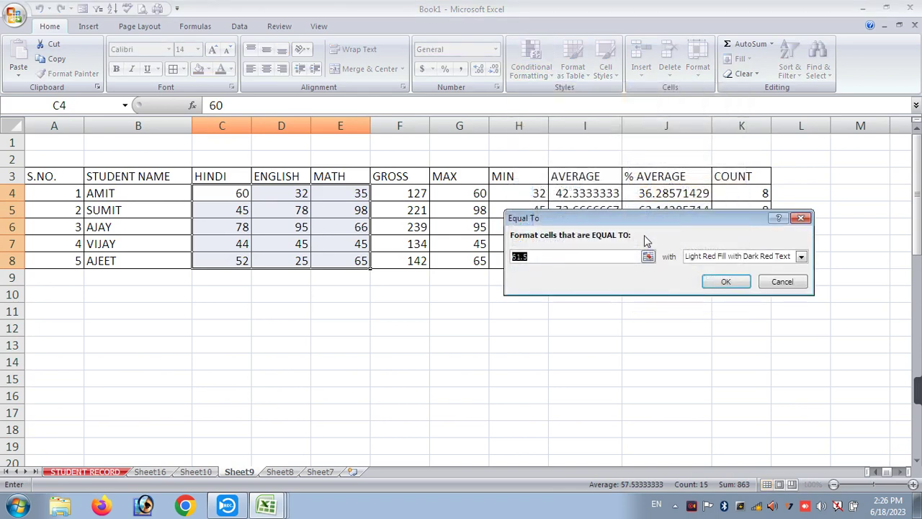
text(60)
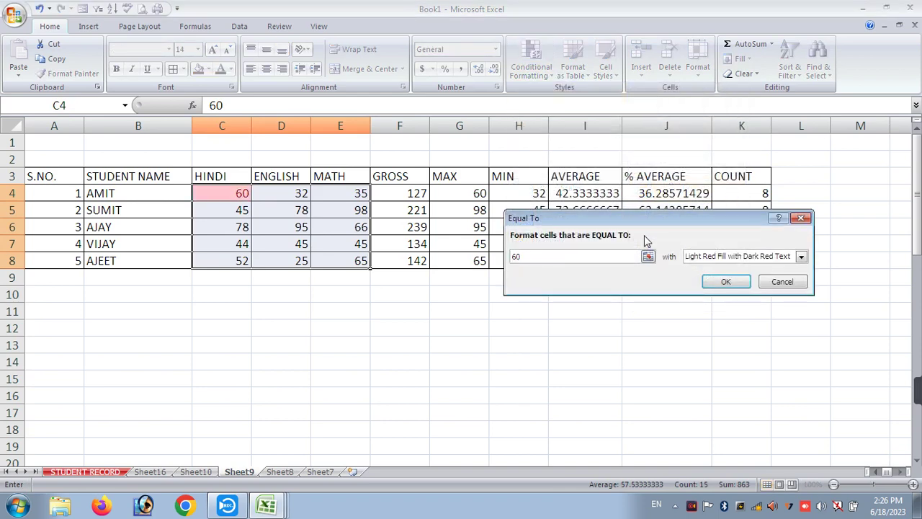
key(Return)
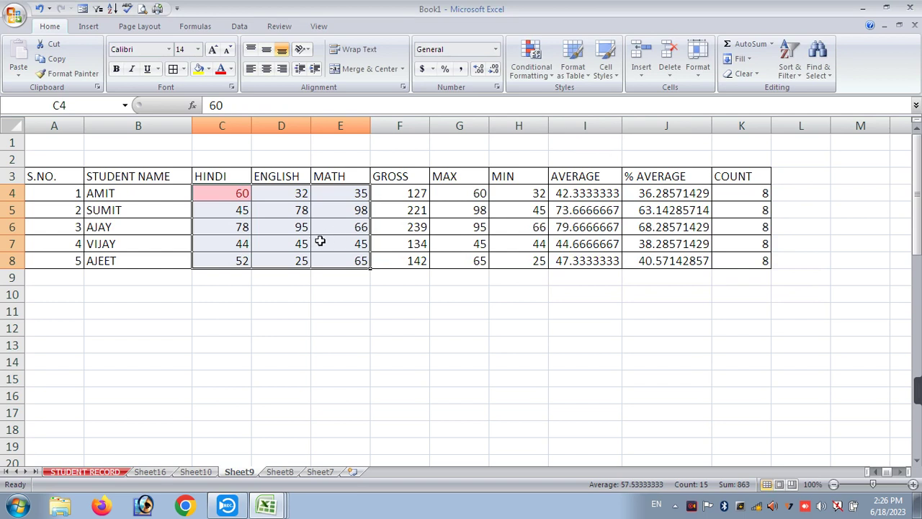
click(343, 226)
text(0)
key(Return)
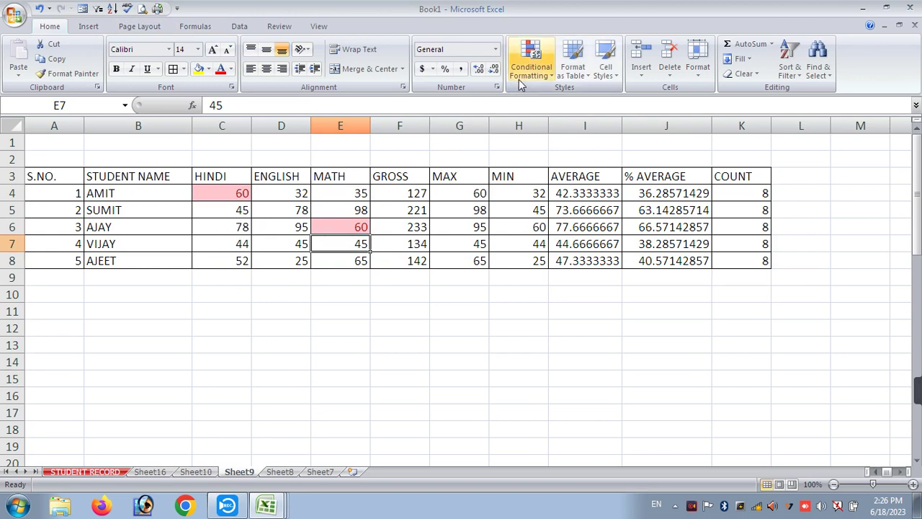
key(ctrl+z)
key(ctrl+z)
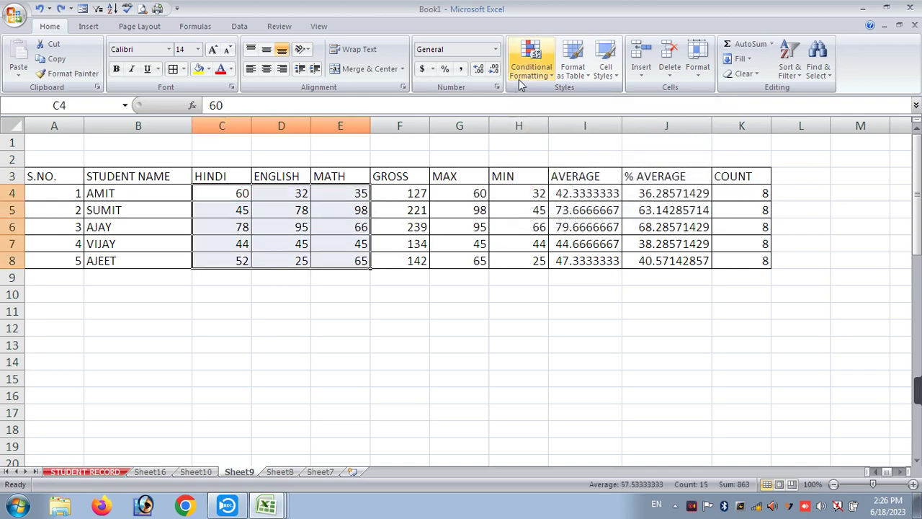
click(524, 72)
- Enter PASS, FAIL, PASS, FAIL, FAIL in L4:L8 and select those results
key(Escape)
click(796, 186)
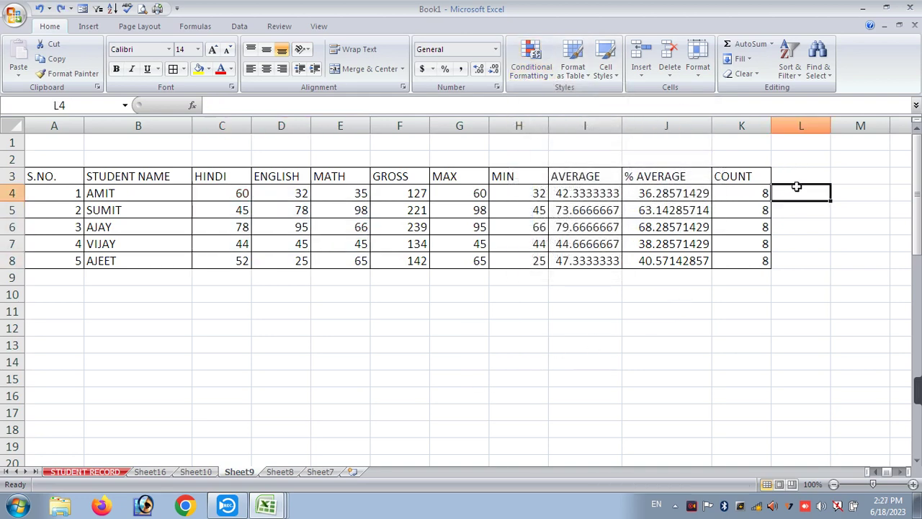
text(PASS)
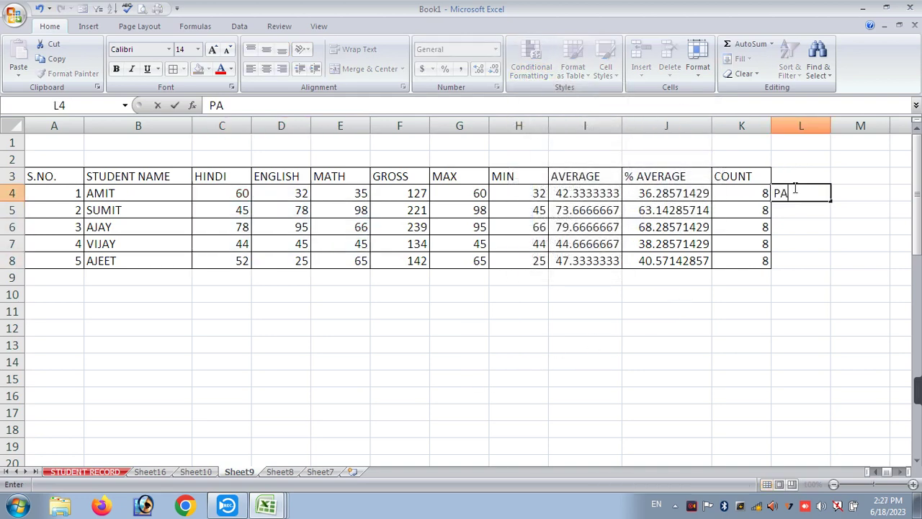
key(Return)
text(FAIL)
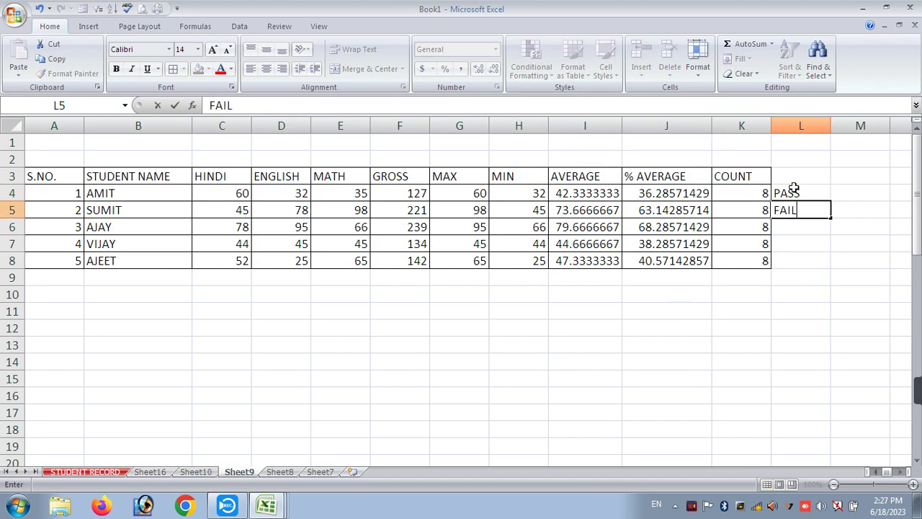
key(Return)
text(PA)
key(Return)
text(FA)
key(Return)
text(FA)
key(Return)
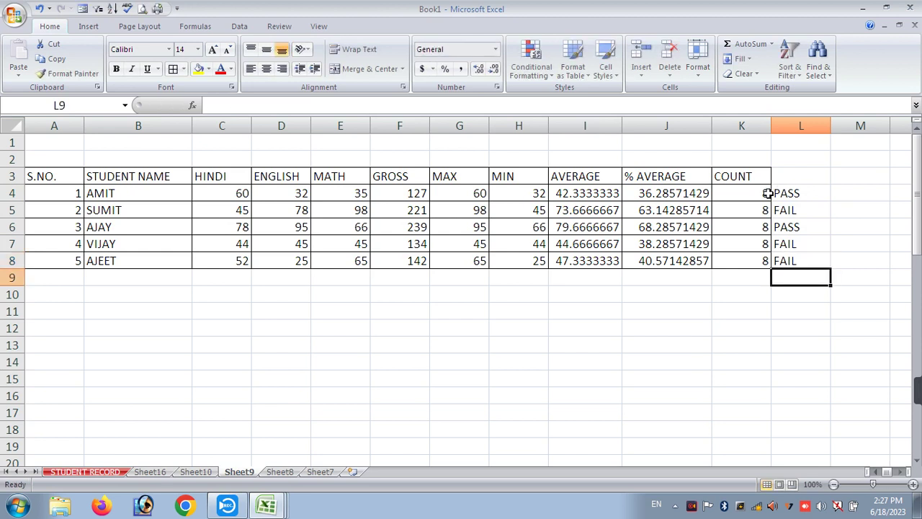
drag(779, 193, 788, 260)
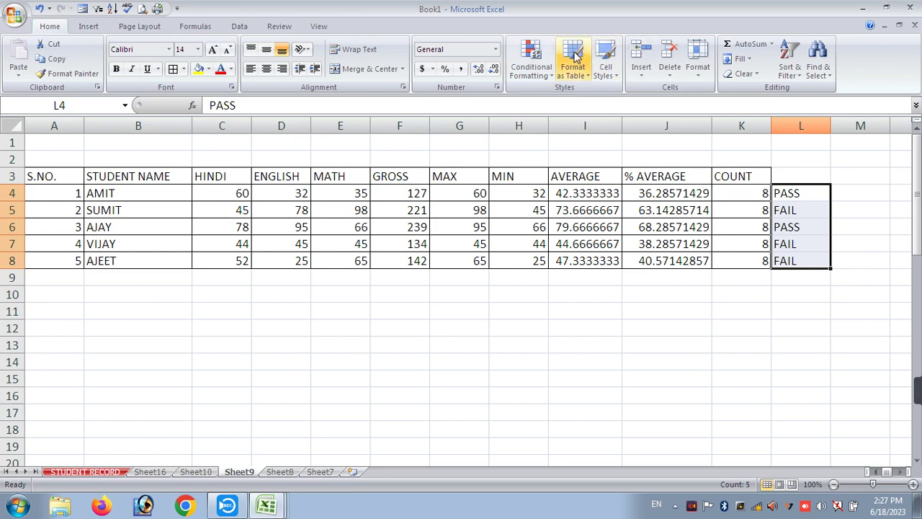
- Highlight cells containing PASS with green fill and dark green text
click(532, 66)
mouse_move(562, 105)
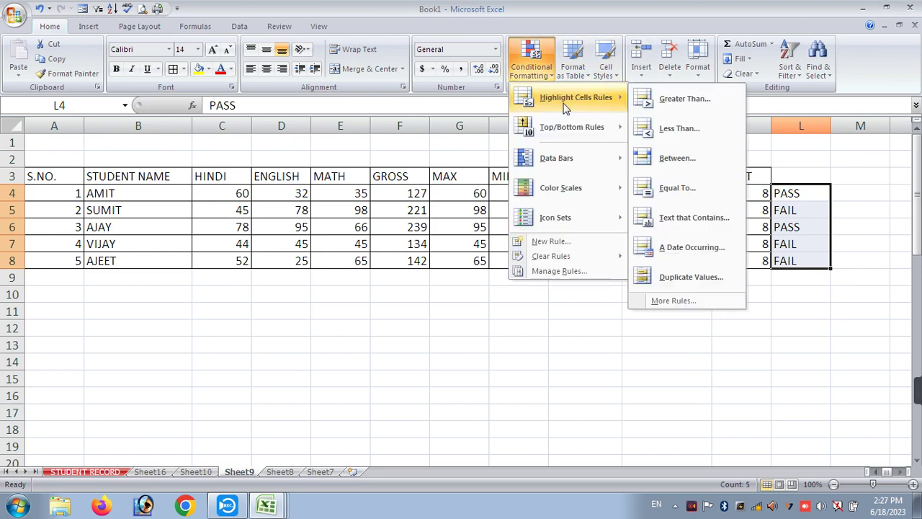
click(680, 218)
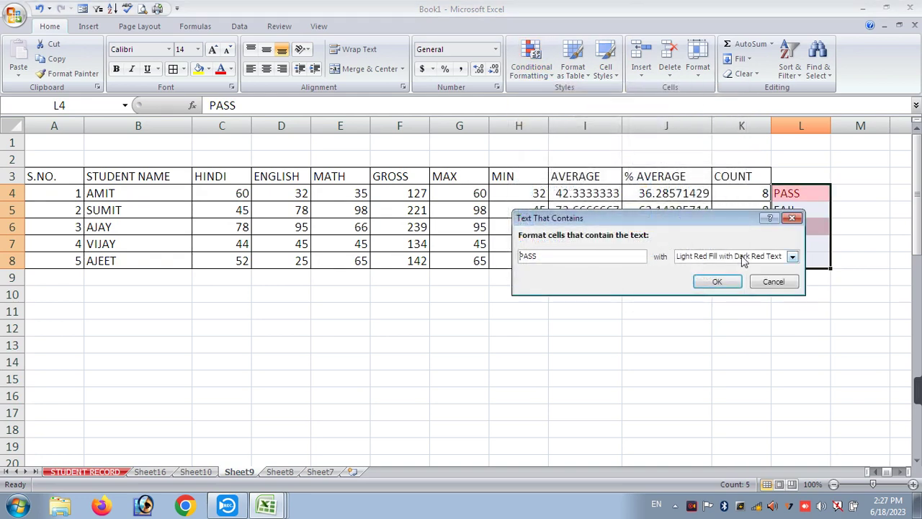
drag(721, 218, 314, 194)
click(301, 232)
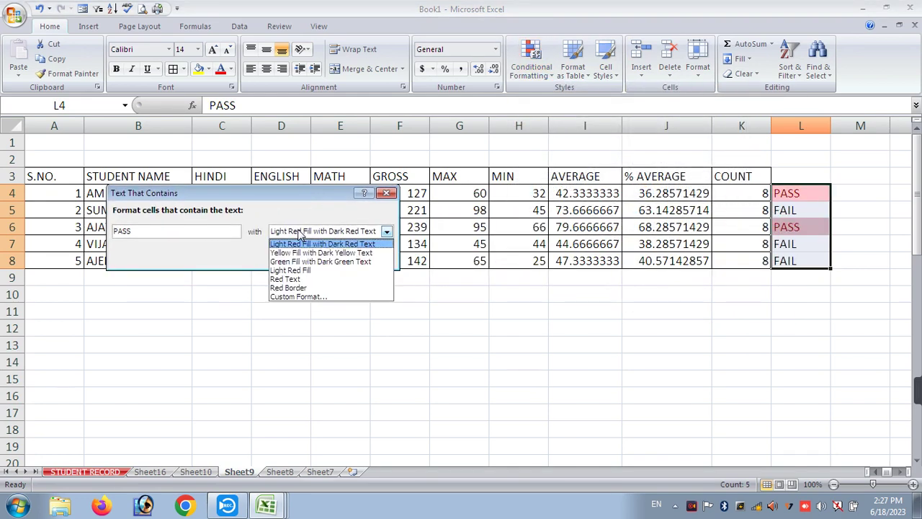
click(301, 261)
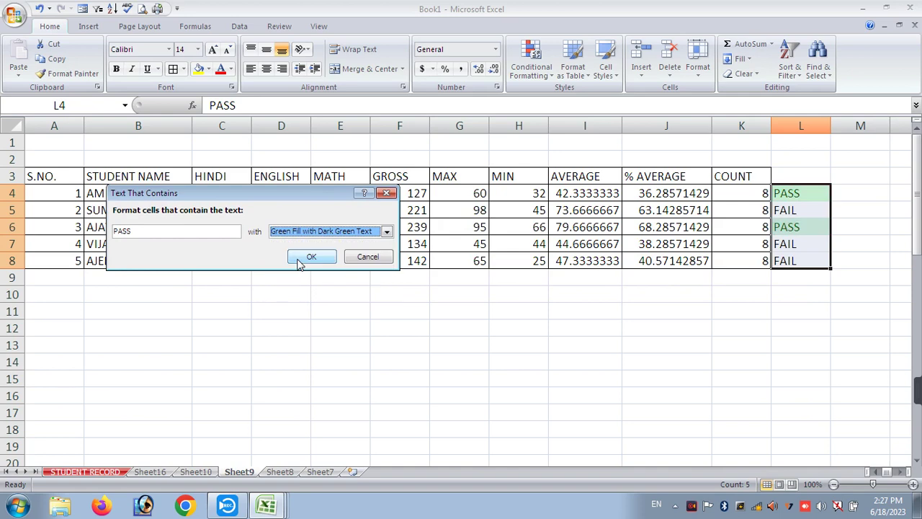
click(312, 257)
click(860, 344)
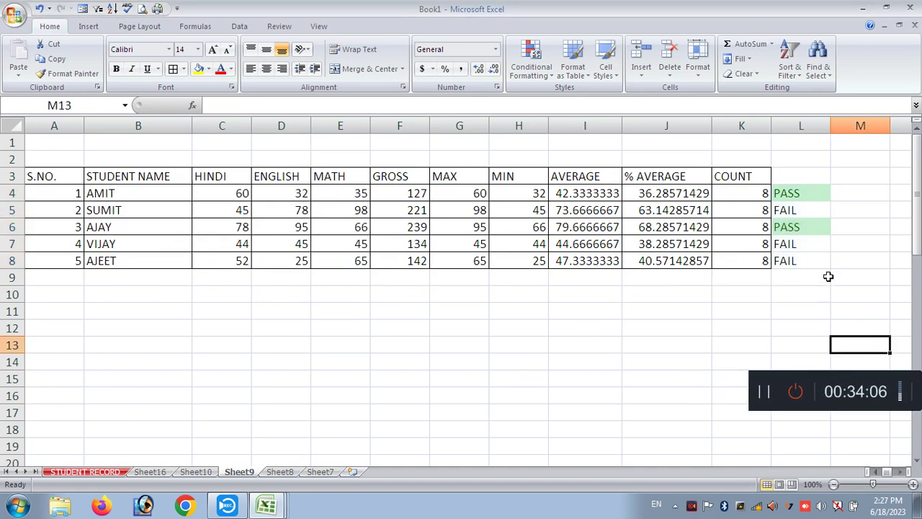
- Highlight cells containing FAIL with light red fill and dark red text
drag(807, 193, 788, 262)
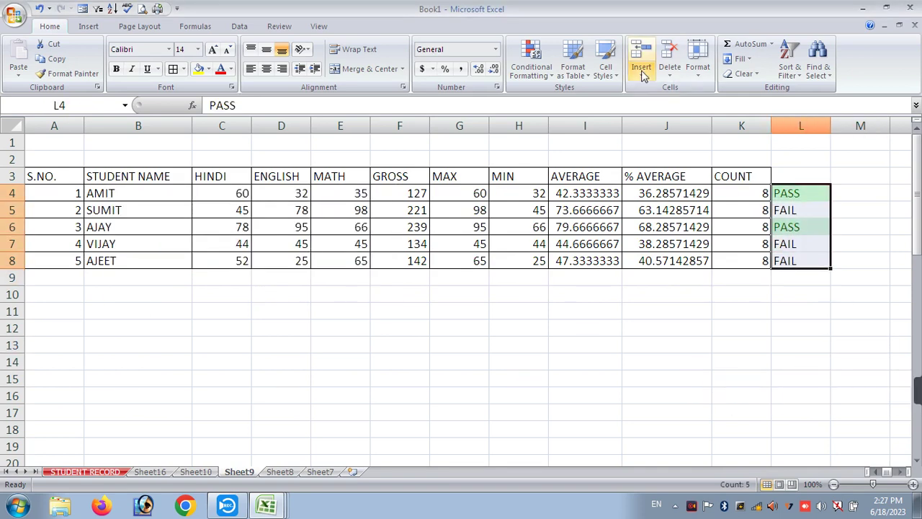
click(531, 62)
mouse_move(537, 98)
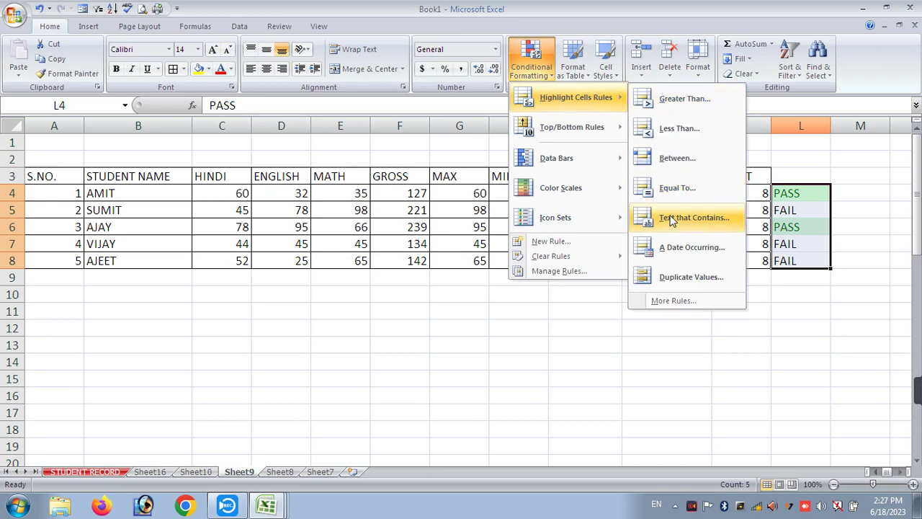
click(692, 330)
drag(193, 229, 2, 229)
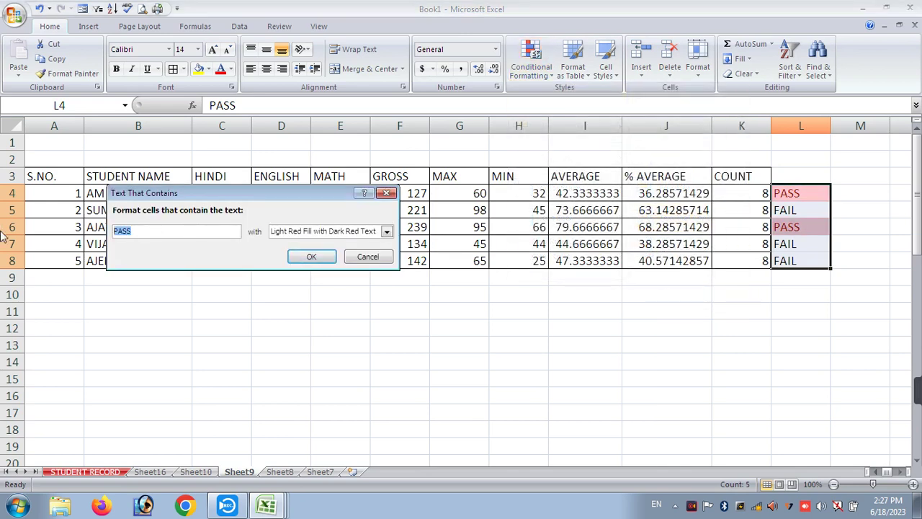
text(FAIL)
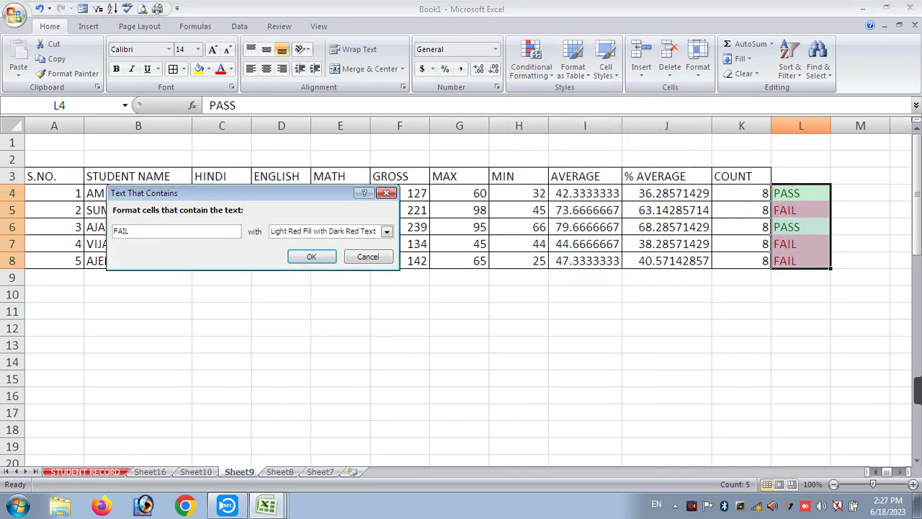
key(Return)
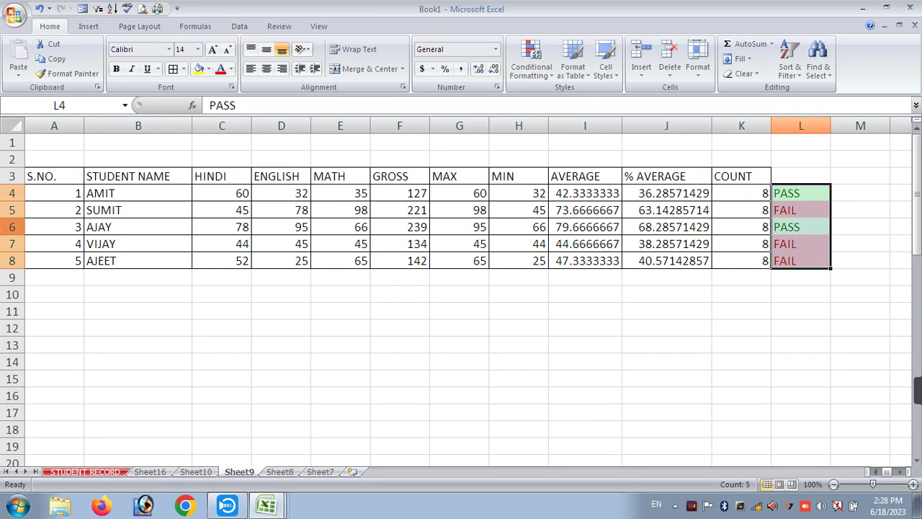
- Enter 18-6-2023 in B11 and fill yearly dates down to B17
click(536, 75)
mouse_move(576, 97)
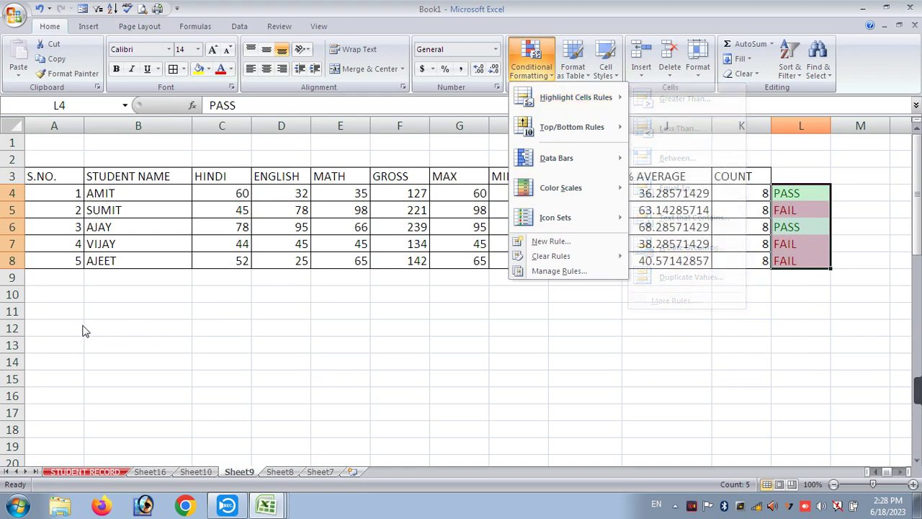
click(136, 305)
click(135, 305)
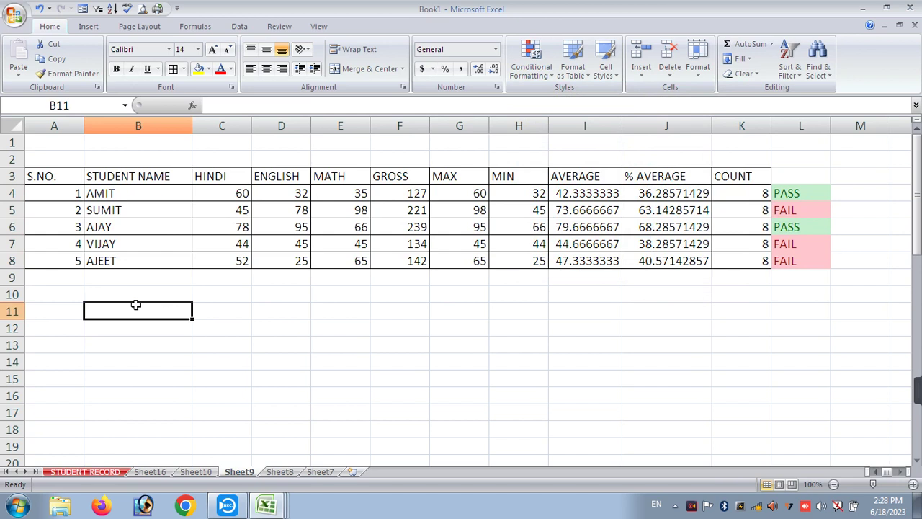
text(1)
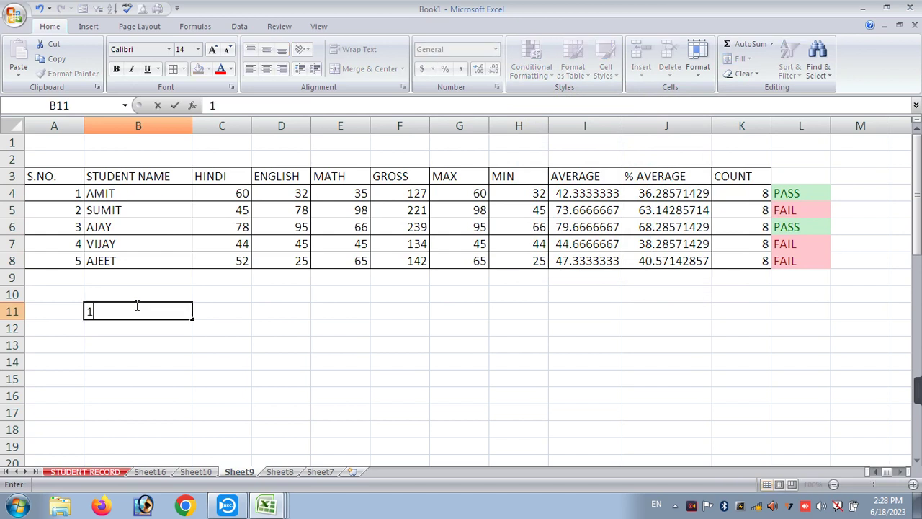
text(8-6-2023)
key(Return)
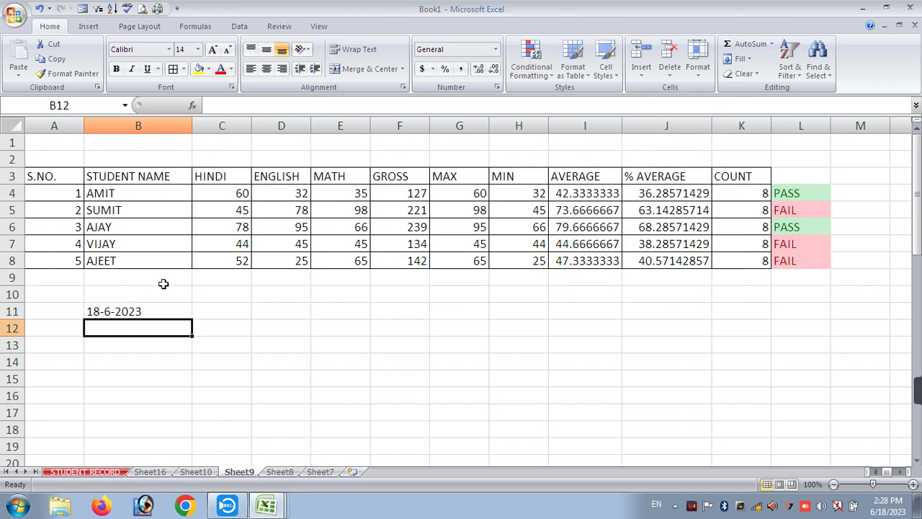
click(141, 311)
drag(193, 319, 192, 415)
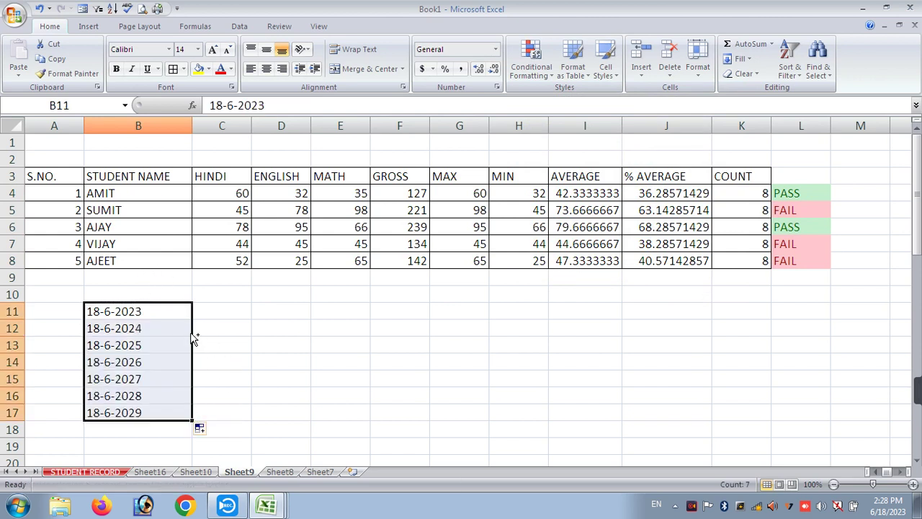
- Format B11:B17 as dates, trying the *3/14/2001 date style
right_click(165, 313)
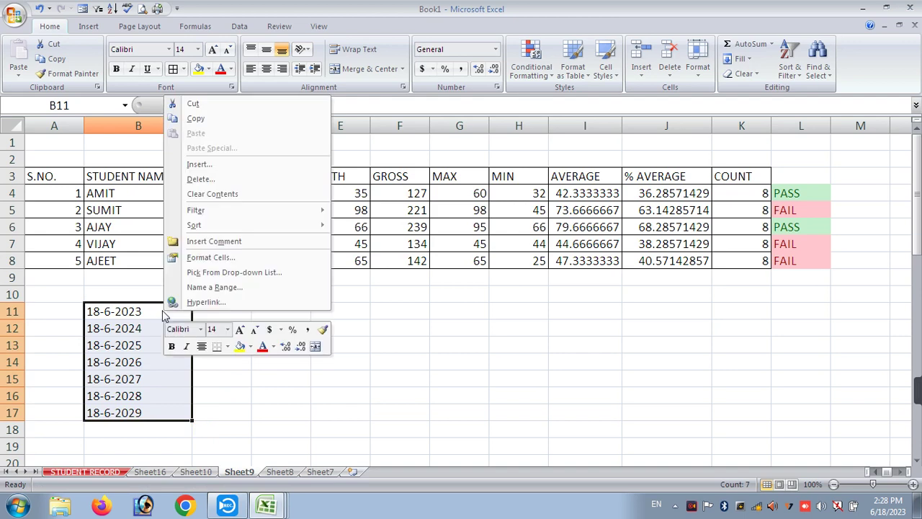
click(192, 259)
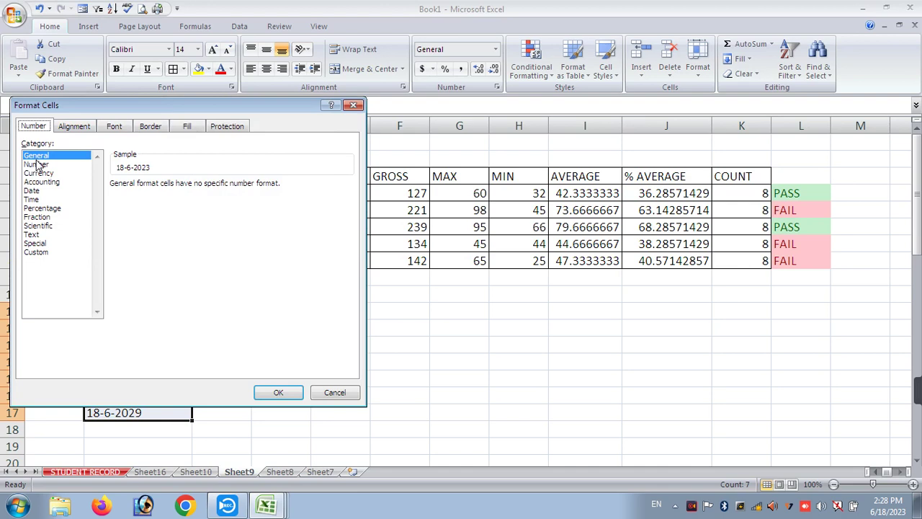
click(34, 190)
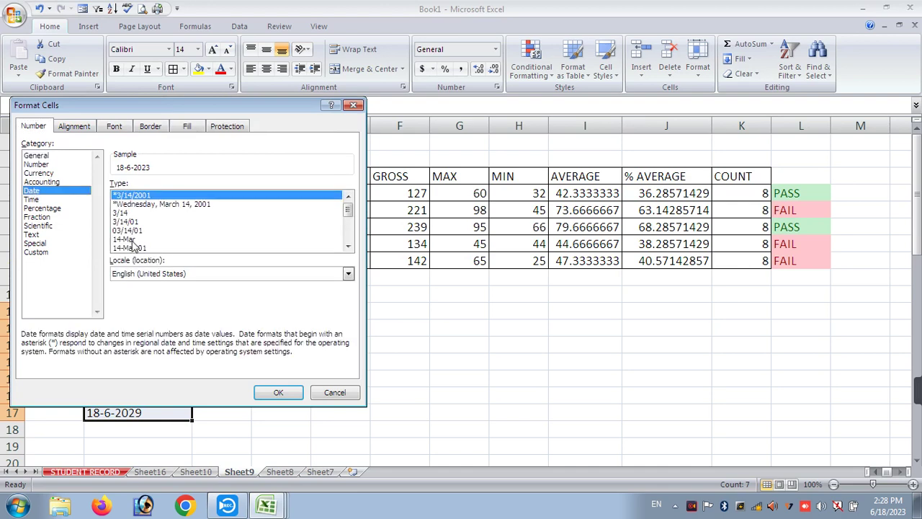
click(137, 251)
click(282, 393)
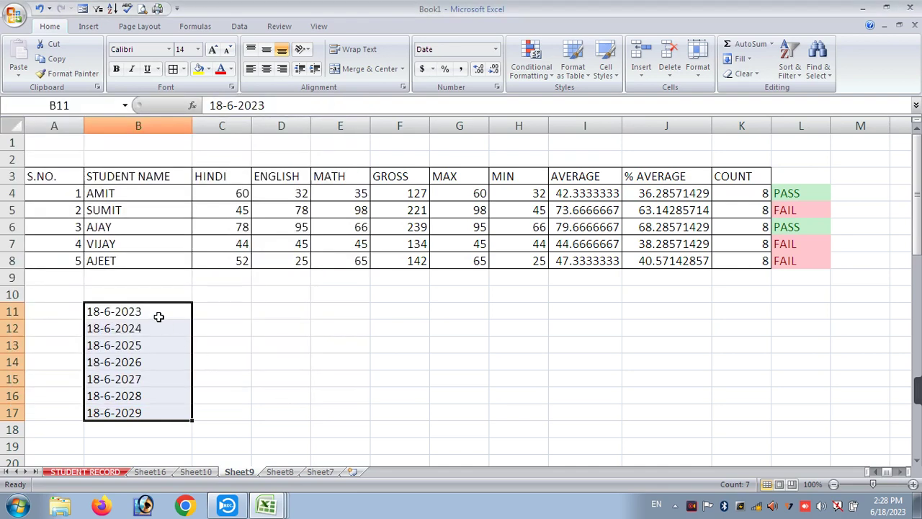
right_click(159, 318)
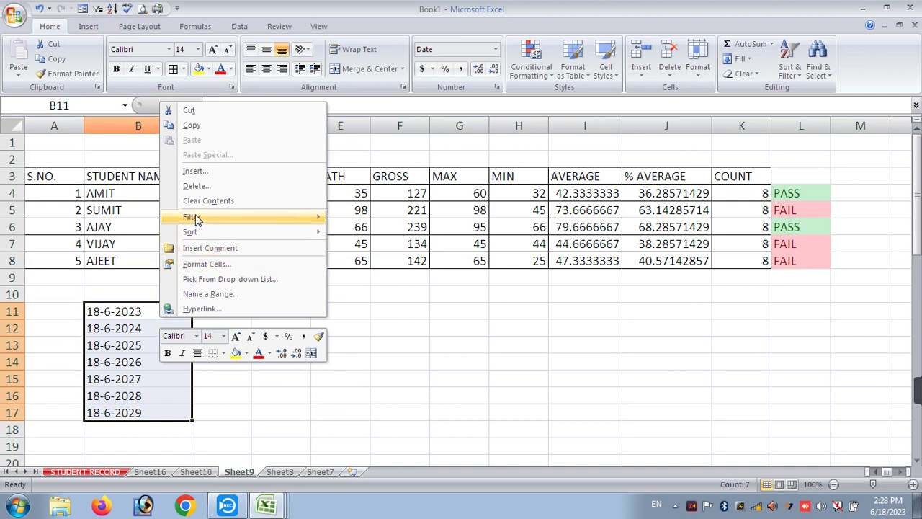
click(196, 265)
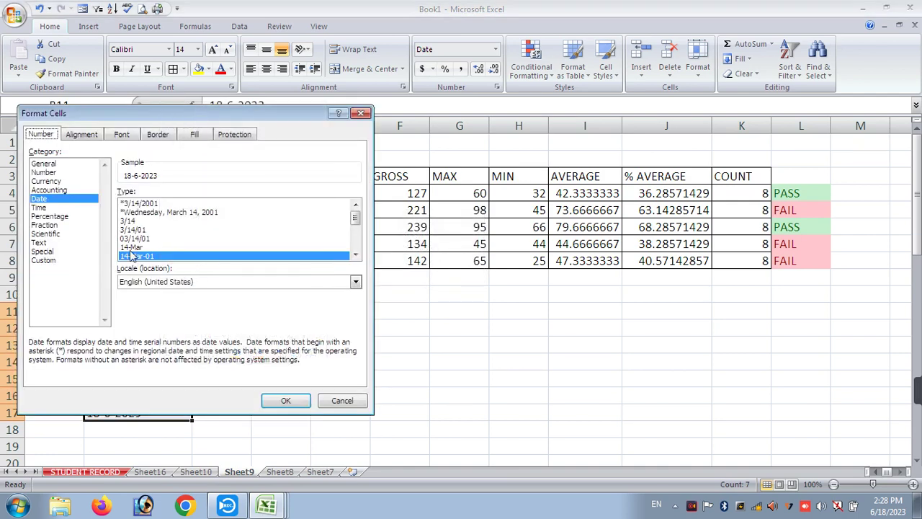
click(143, 204)
click(275, 402)
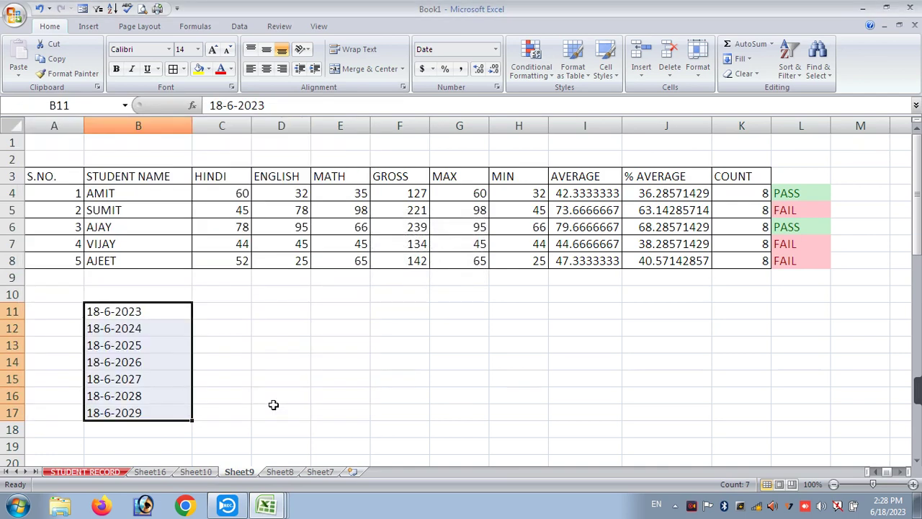
- Change the B11:B17 dates to the 14-Mar-01 date style
right_click(135, 379)
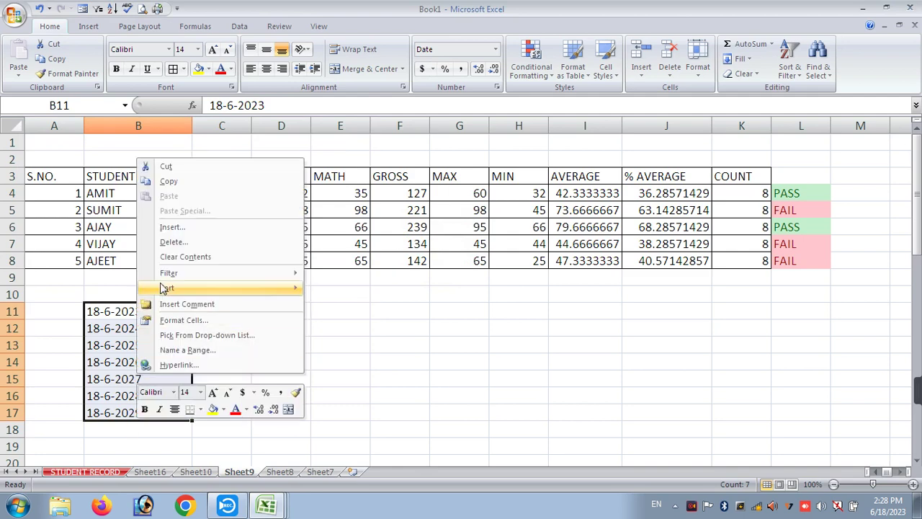
click(178, 324)
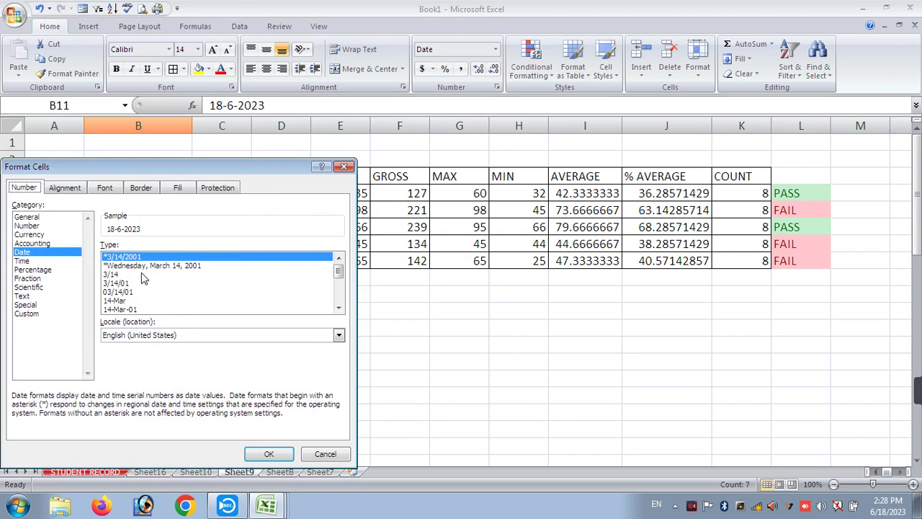
click(143, 266)
scroll(138, 312, down, 4)
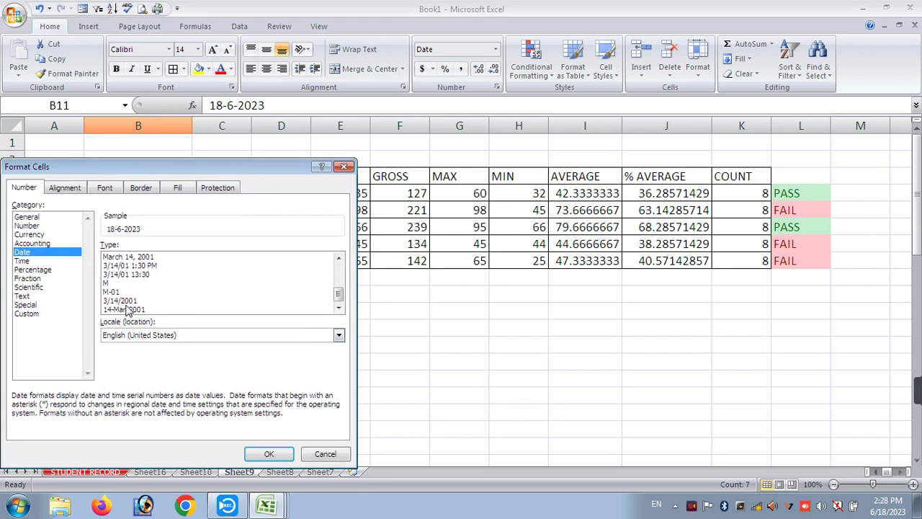
scroll(127, 309, up, 4)
click(124, 310)
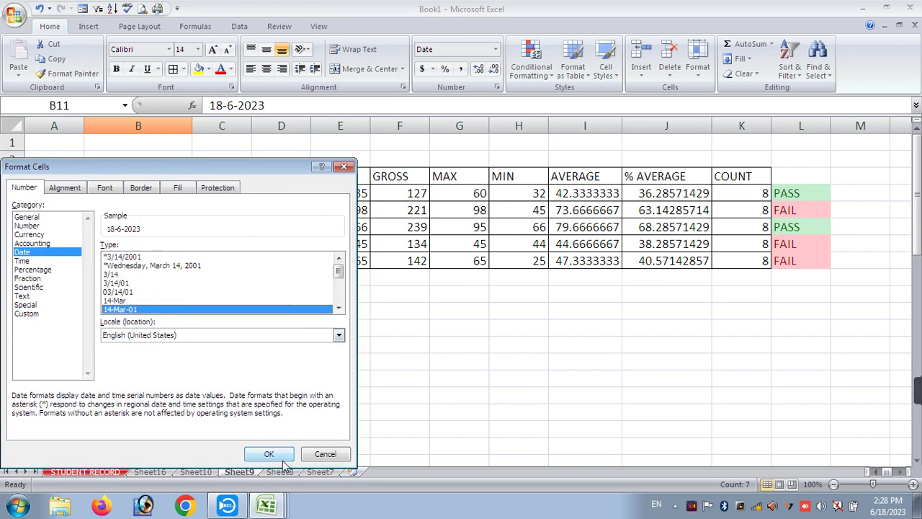
click(269, 453)
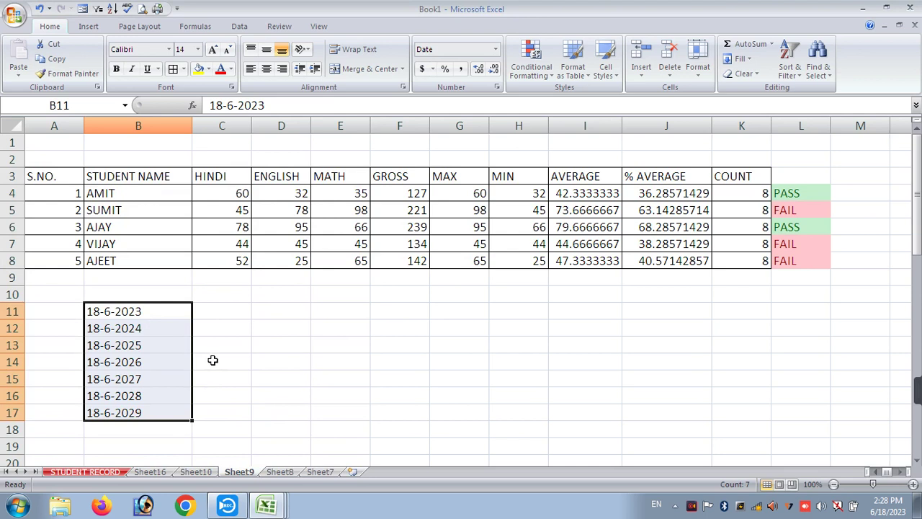
double_click(103, 311)
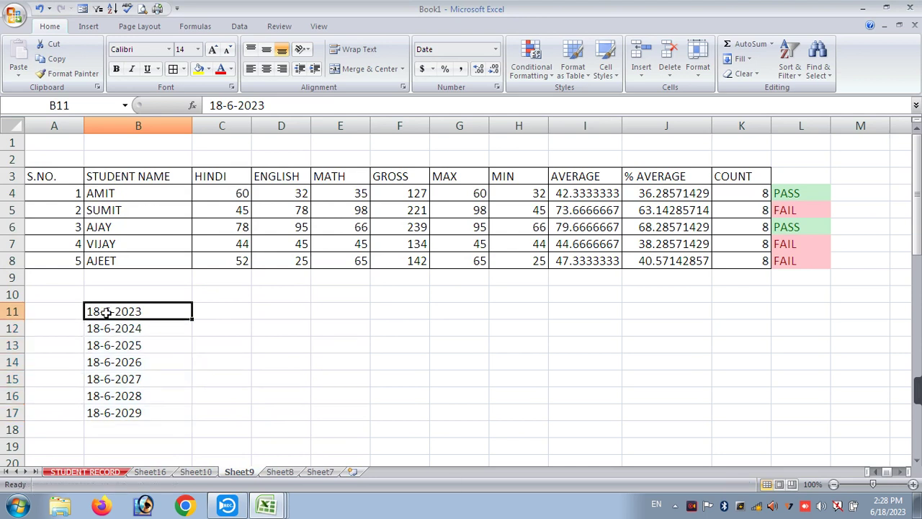
- Enter the date 06-18-2023 in C11
click(154, 365)
drag(221, 315, 243, 397)
click(225, 312)
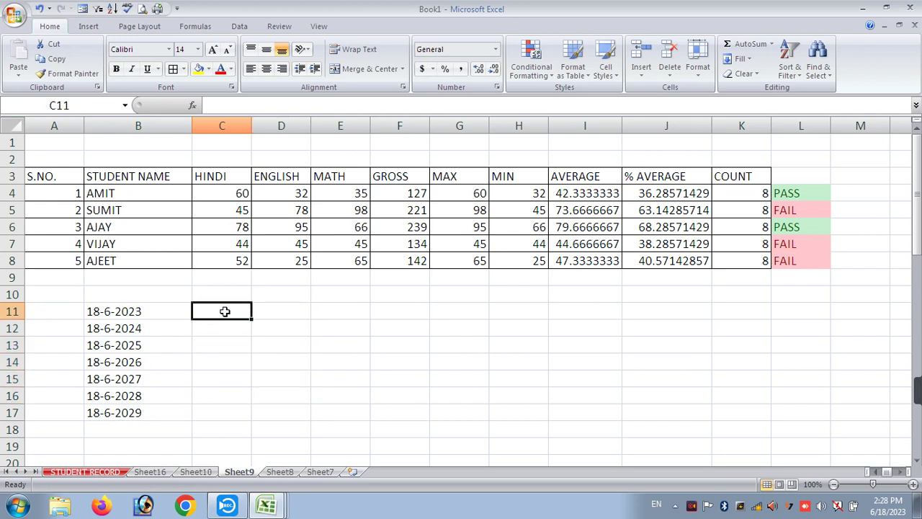
text(06-18-2023)
key(Return)
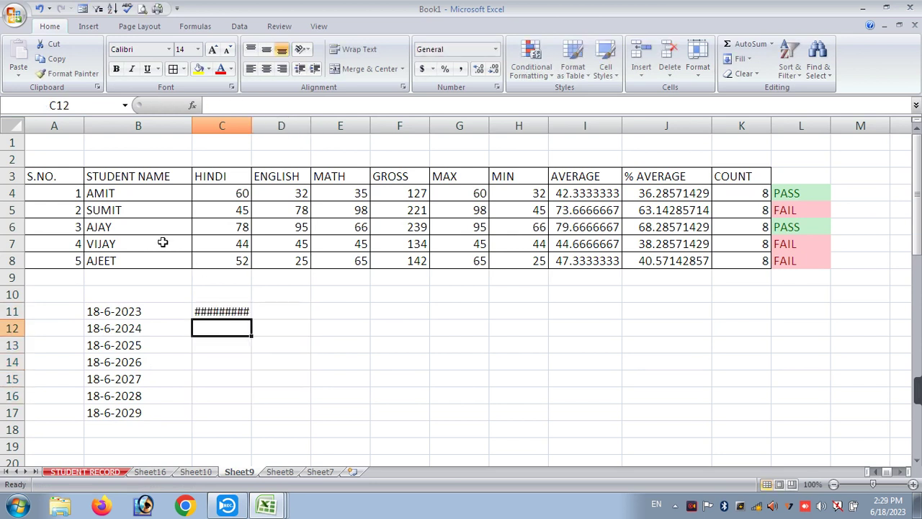
- Widen column C and fill 6/18/2023 down to C16 with Ctrl+D
drag(251, 123, 333, 202)
drag(268, 308, 261, 401)
key(ctrl+d)
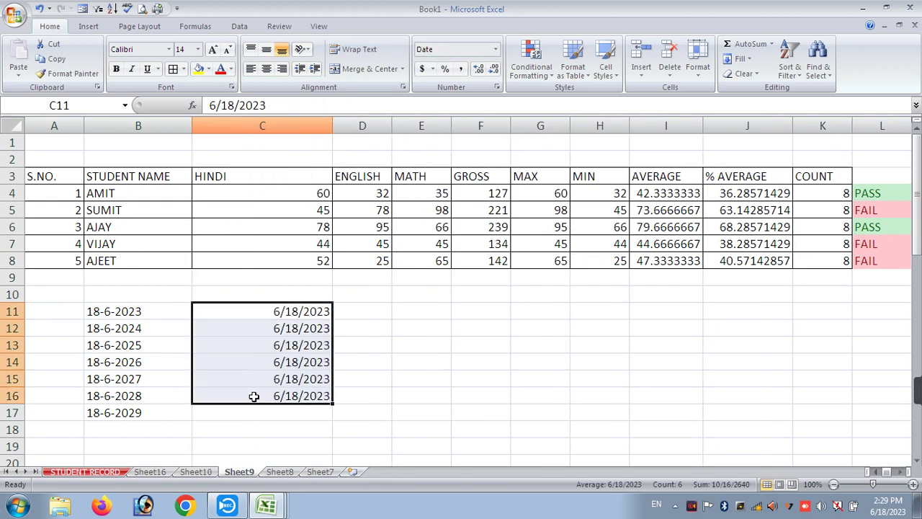
click(408, 383)
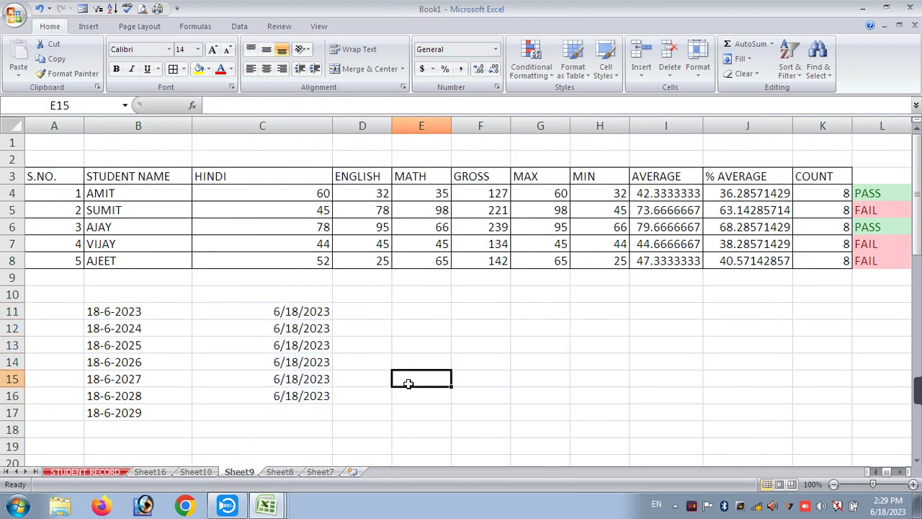
click(297, 380)
click(288, 319)
click(256, 373)
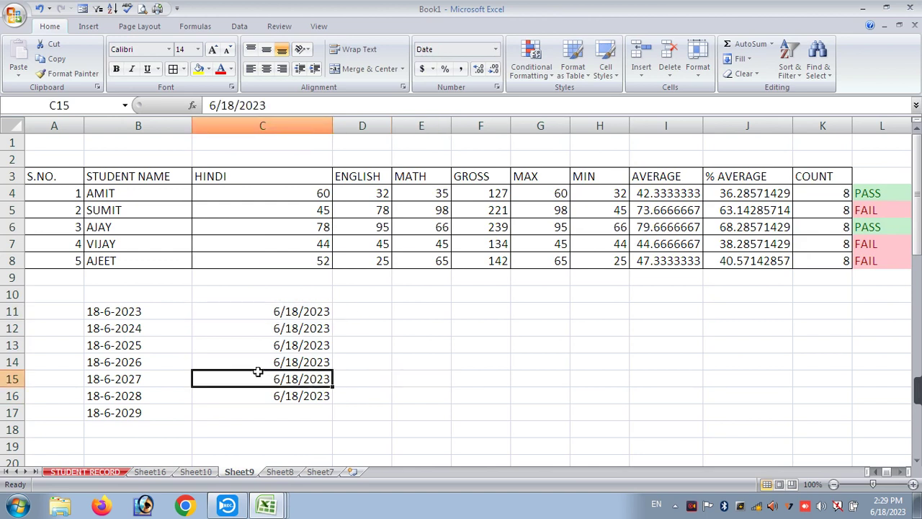
click(134, 330)
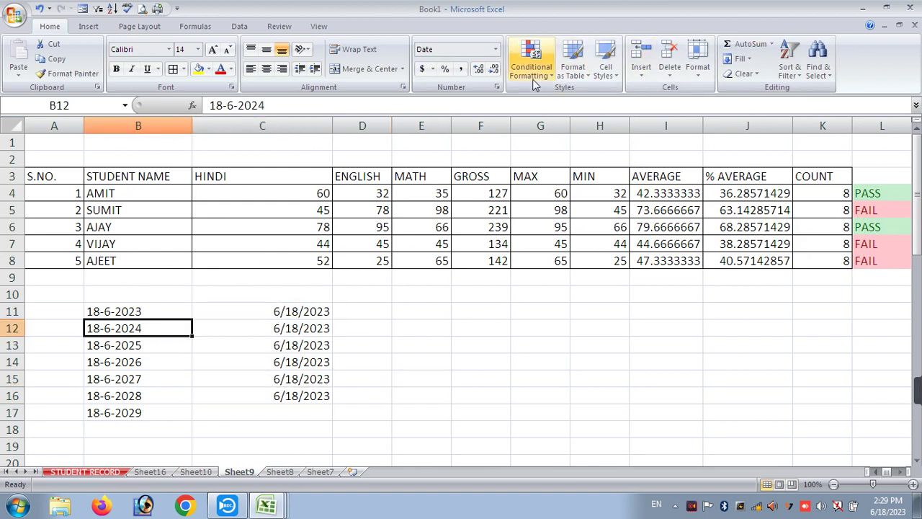
- Apply an A Date Occurring rule with light red fill and dark red text to B11:B17
drag(110, 310, 110, 415)
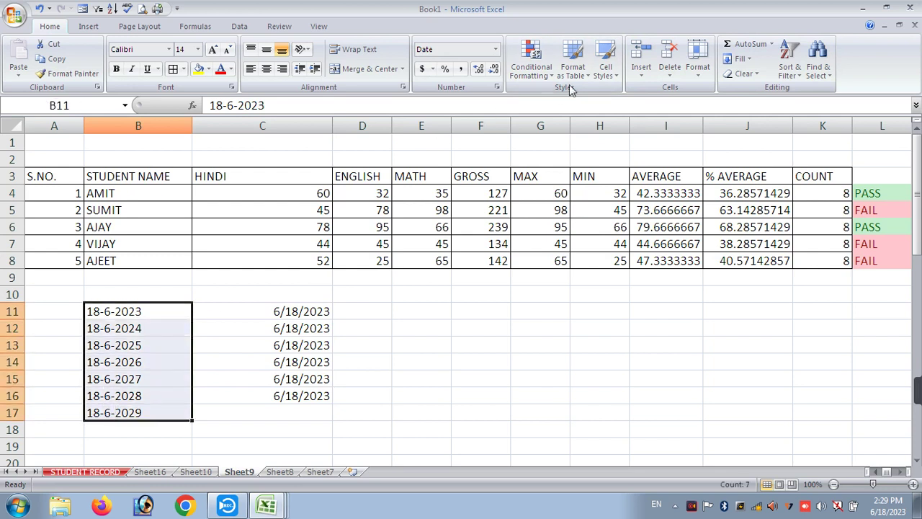
click(531, 61)
mouse_move(558, 137)
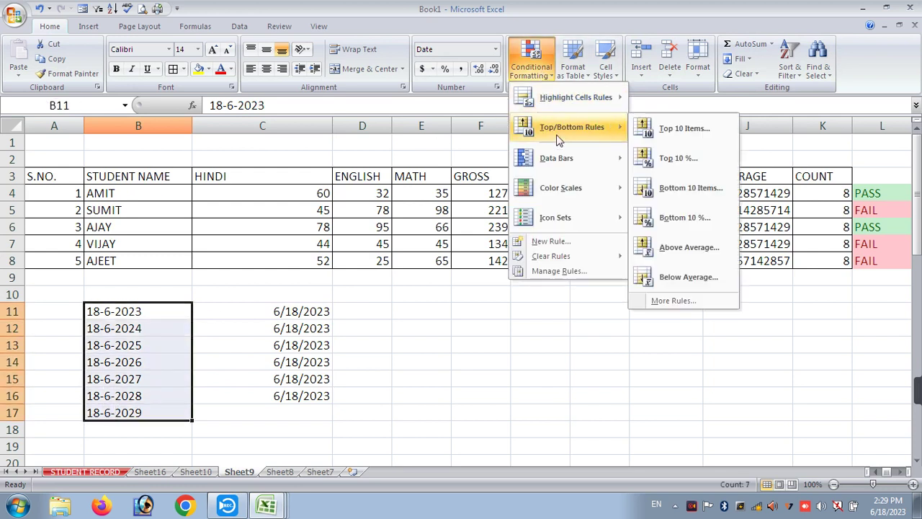
mouse_move(563, 88)
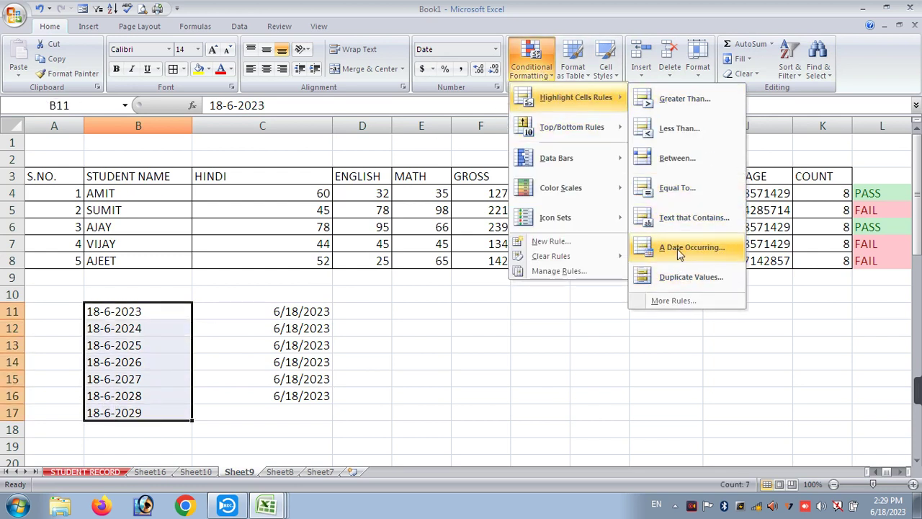
click(677, 249)
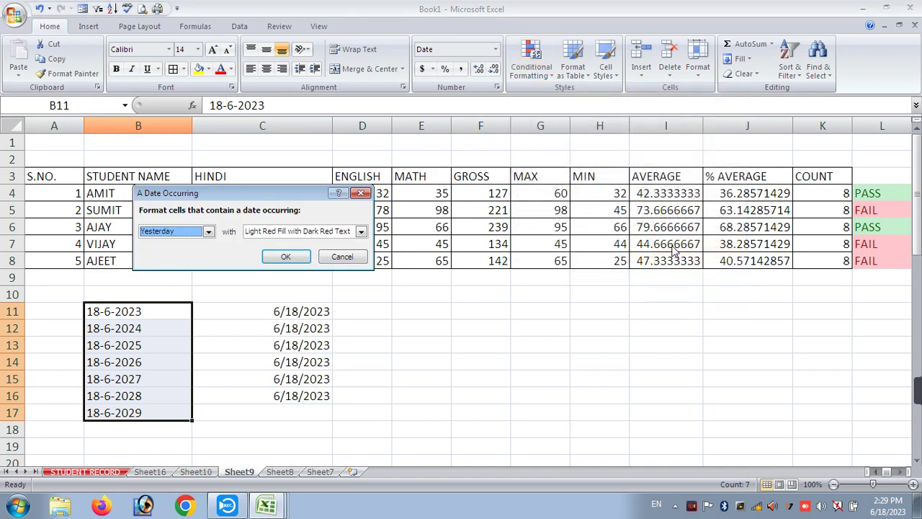
click(206, 232)
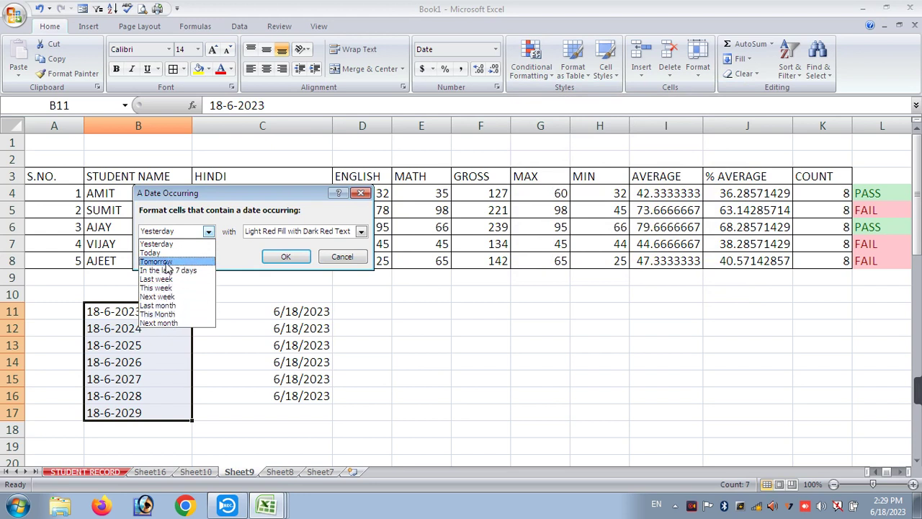
click(164, 305)
click(292, 257)
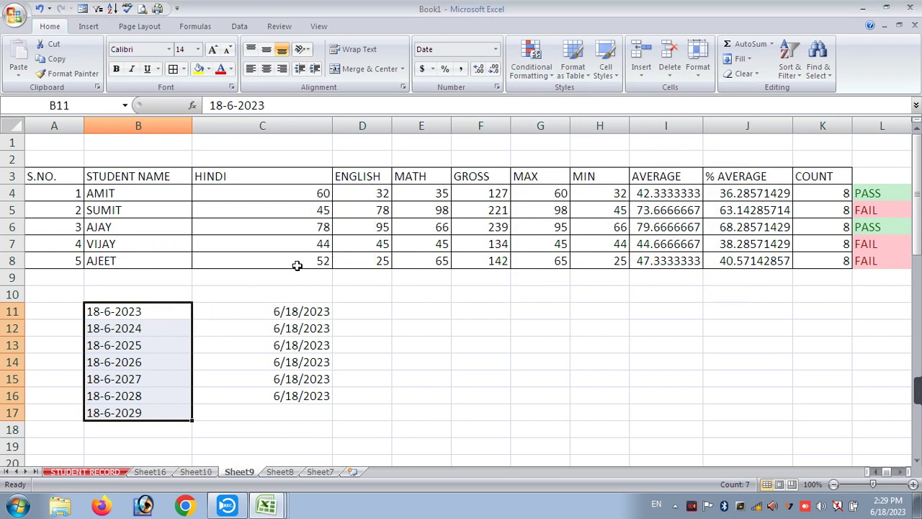
click(184, 362)
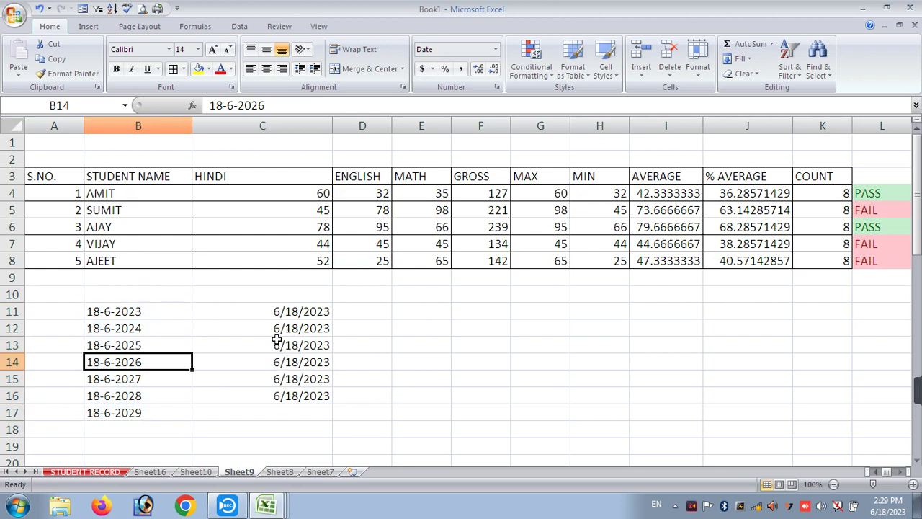
- Change the months in C12:C15 to 7, 8, 9 and 10, then undo those edits
click(283, 315)
click(278, 328)
double_click(278, 328)
key(BackSpace)
text(7)
click(286, 345)
double_click(282, 344)
key(BackSpace)
text(8)
click(298, 358)
double_click(295, 362)
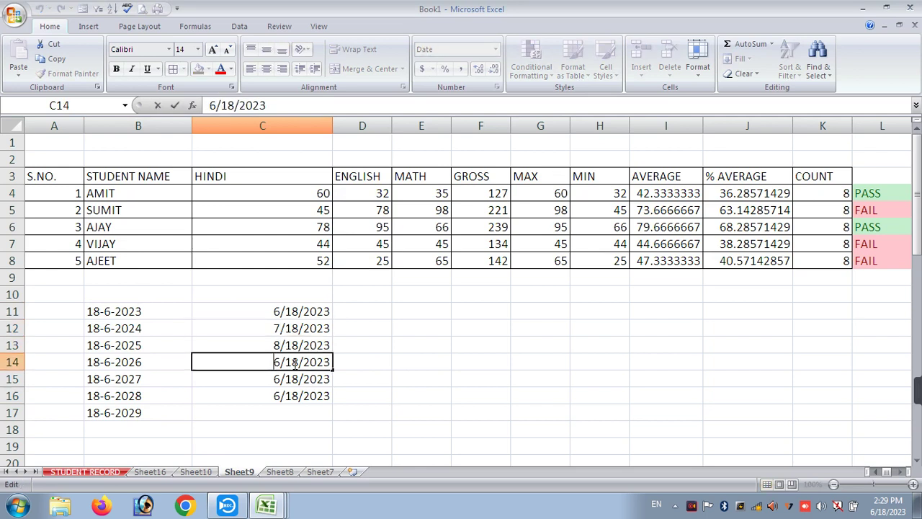
key(BackSpace)
text(9)
key(Return)
double_click(274, 379)
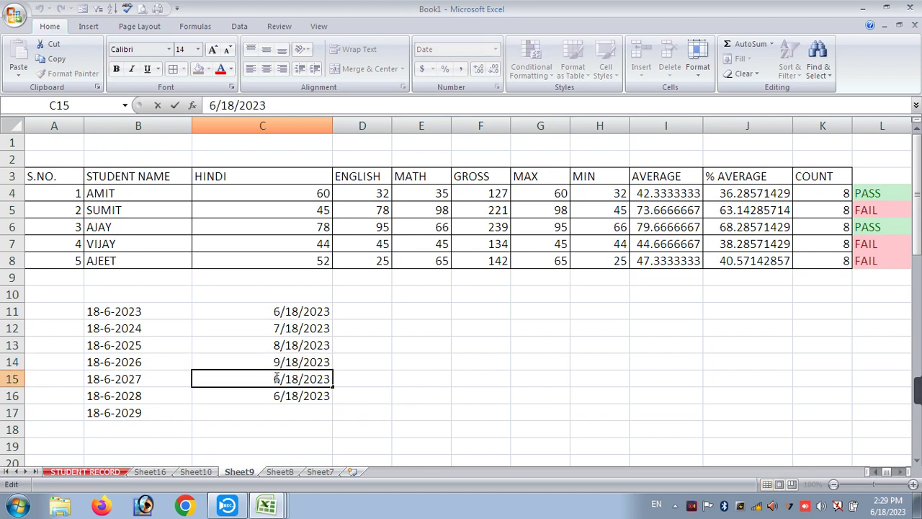
key(BackSpace)
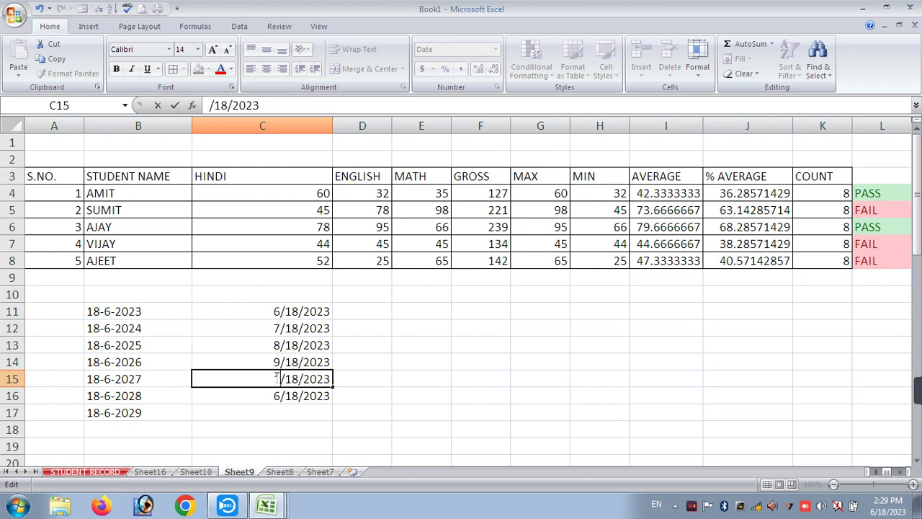
text(10)
key(Return)
key(ctrl+z)
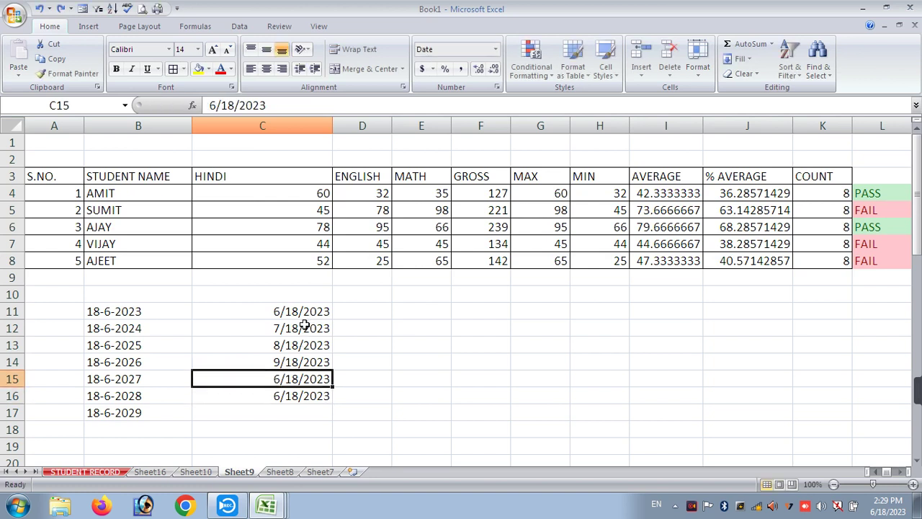
key(ctrl+z)
key(ctrl+z)
key(ctrl+z)
key(ctrl+z)
- Change C11 to 6/19/2023 and C12 to 6/20/2023
click(296, 311)
double_click(295, 312)
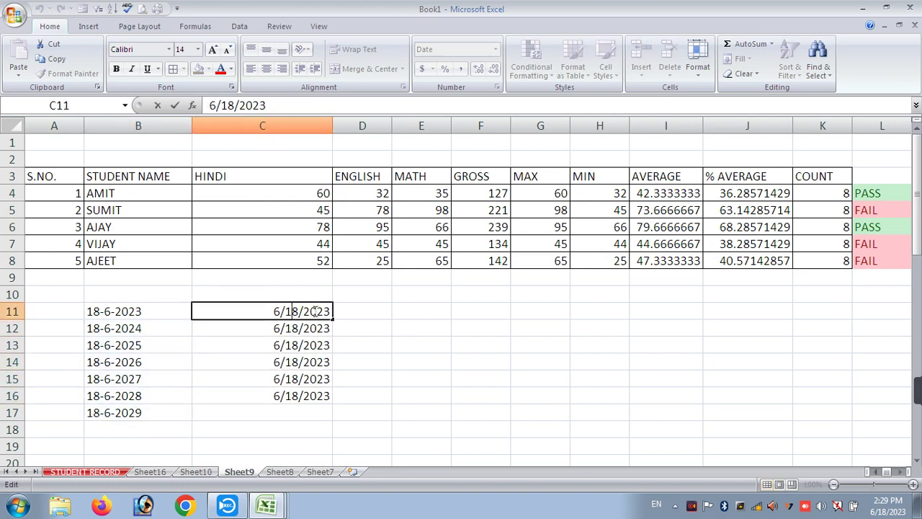
key(Delete)
text(9)
key(Return)
text(2)
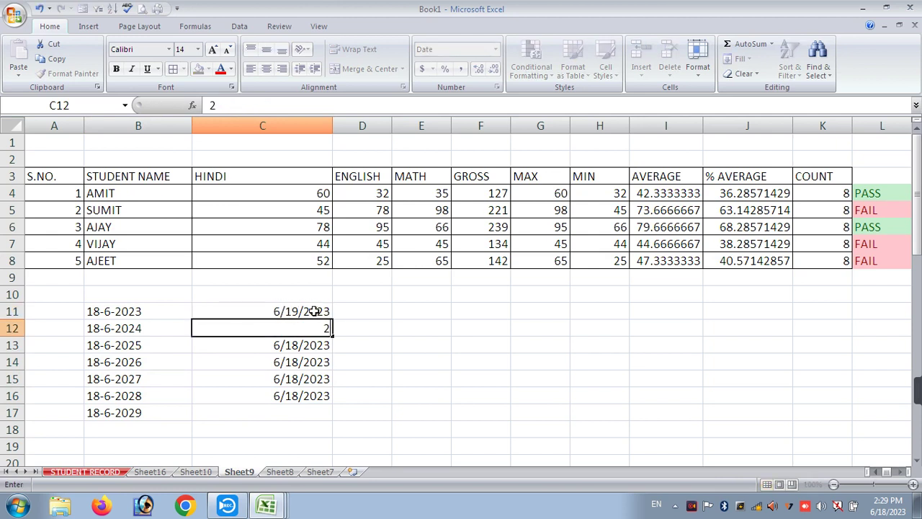
key(Left)
key(Down)
key(ctrl+z)
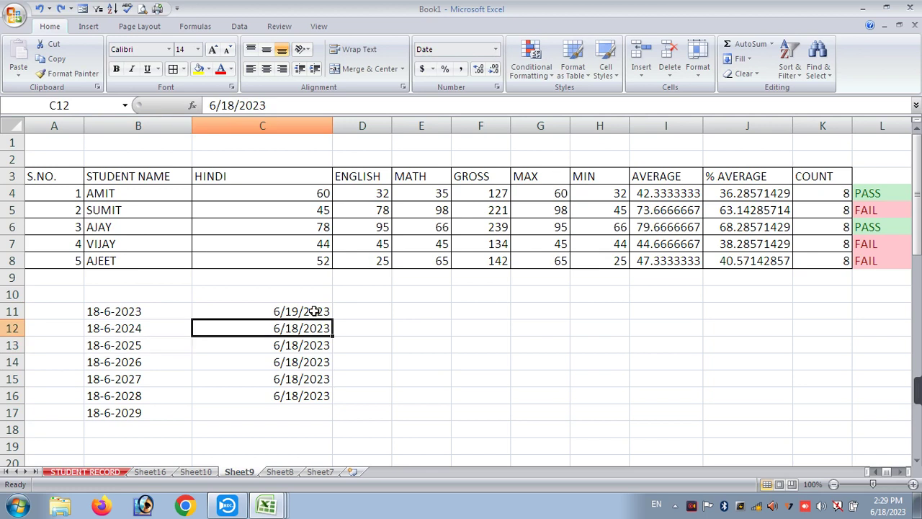
double_click(294, 328)
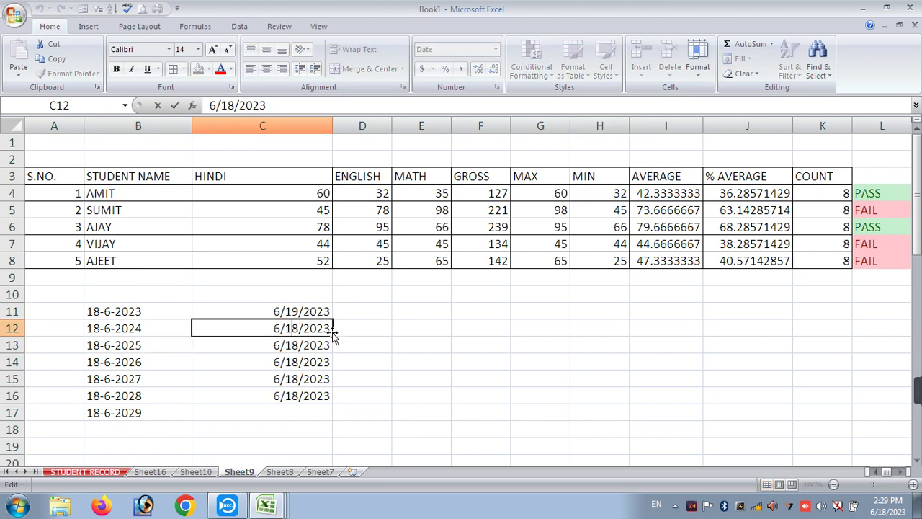
key(BackSpace)
key(BackSpace)
text(20)
key(Return)
- Change C13:C16 to 6/21, 6/22, 6/23 and 6/24/2023
double_click(300, 345)
key(BackSpace)
key(BackSpace)
text(21)
key(Return)
double_click(299, 361)
key(BackSpace)
key(BackSpace)
text(22)
key(Return)
double_click(299, 378)
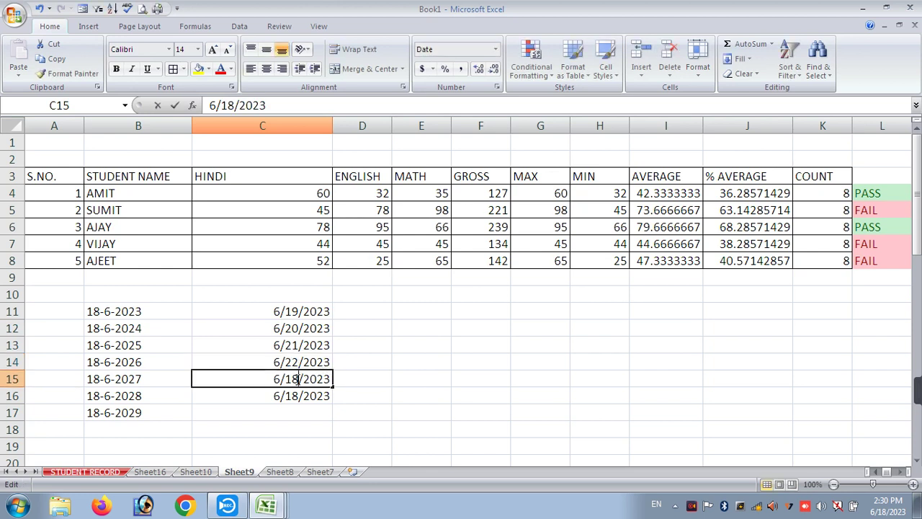
key(BackSpace)
key(BackSpace)
text(23)
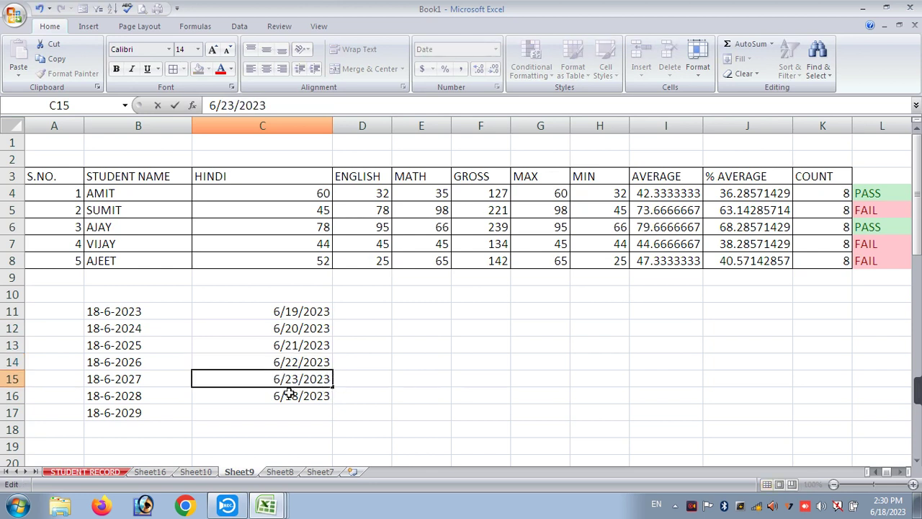
key(Return)
double_click(295, 395)
key(BackSpace)
text(24)
key(BackSpace)
key(BackSpace)
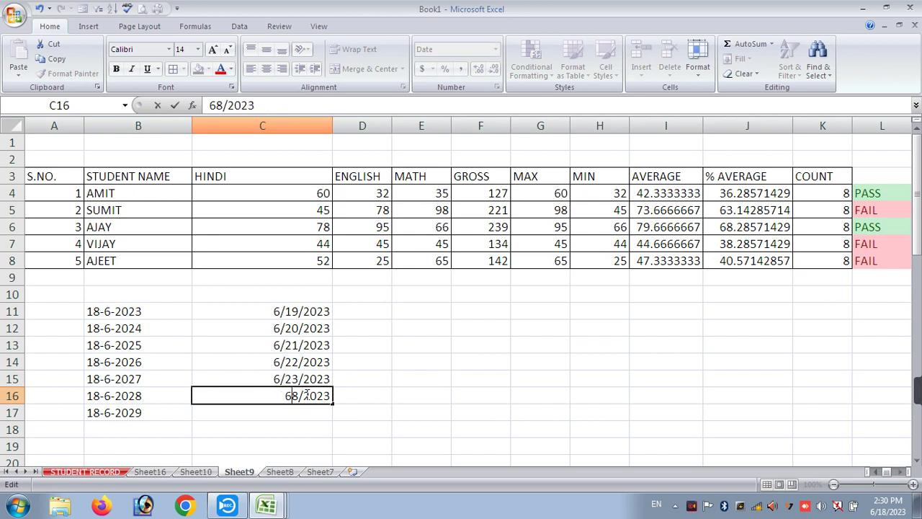
key(Escape)
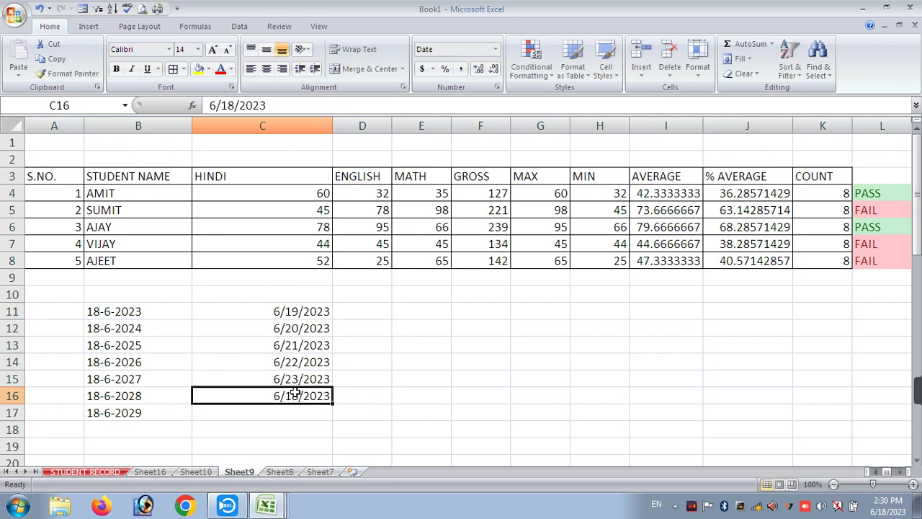
double_click(295, 393)
key(BackSpace)
key(BackSpace)
text(24)
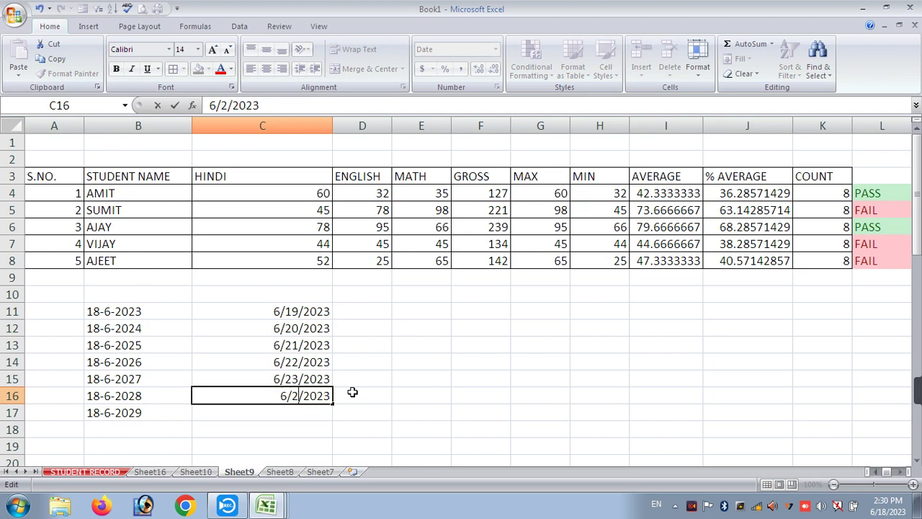
click(360, 393)
- Apply a Today date-occurring rule with light red fill and dark red text to C11:C16
drag(303, 311, 294, 396)
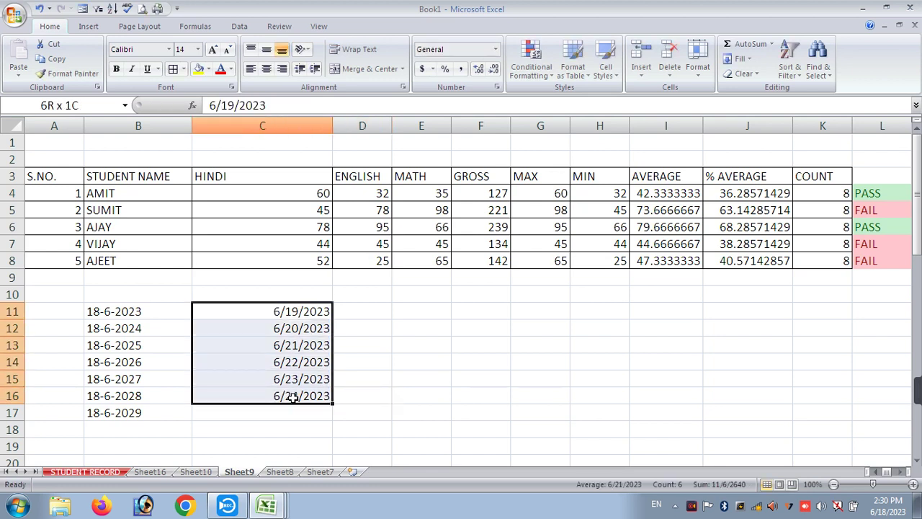
click(531, 68)
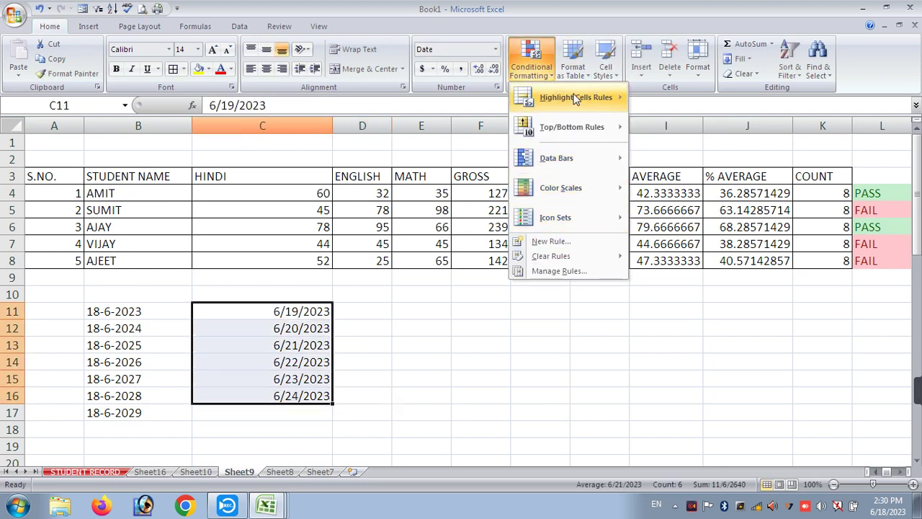
mouse_move(577, 97)
click(670, 248)
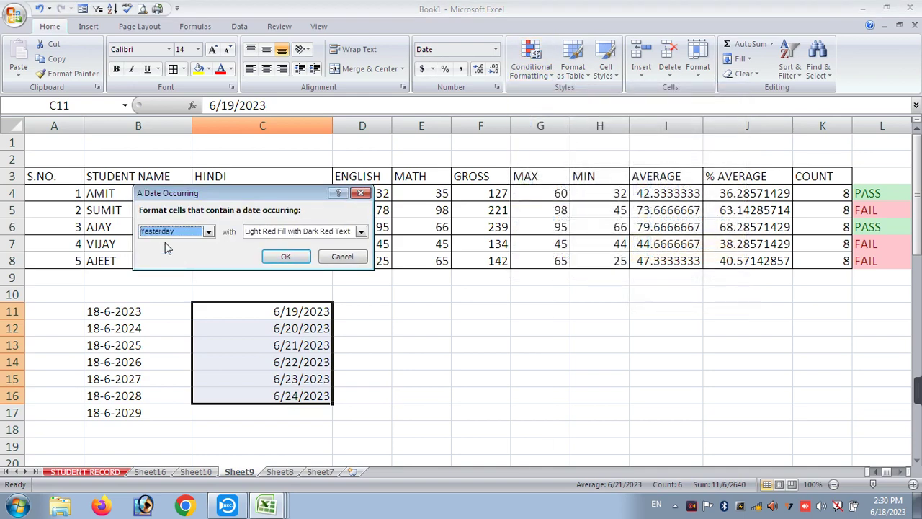
click(167, 232)
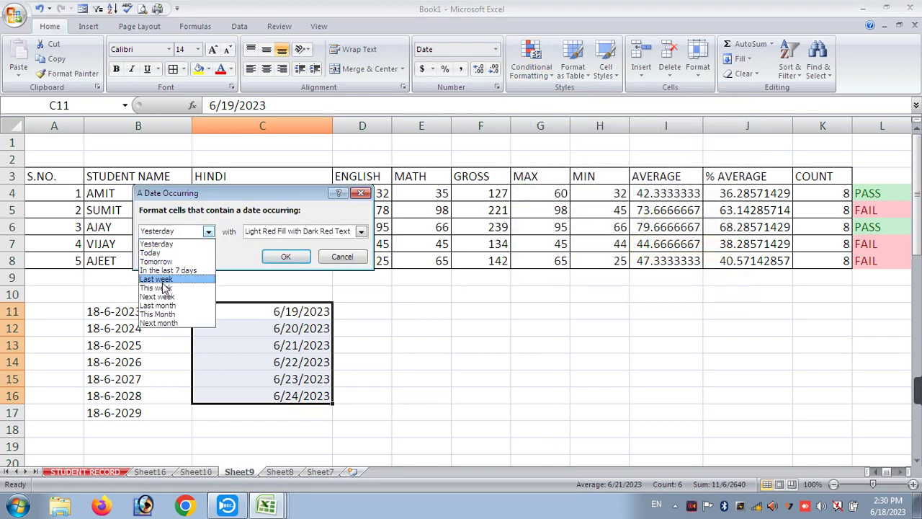
click(152, 253)
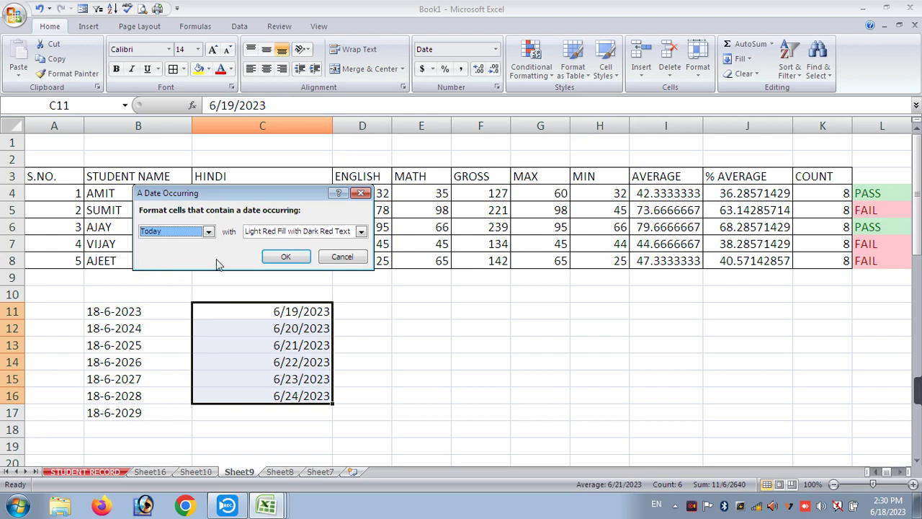
click(286, 256)
double_click(285, 310)
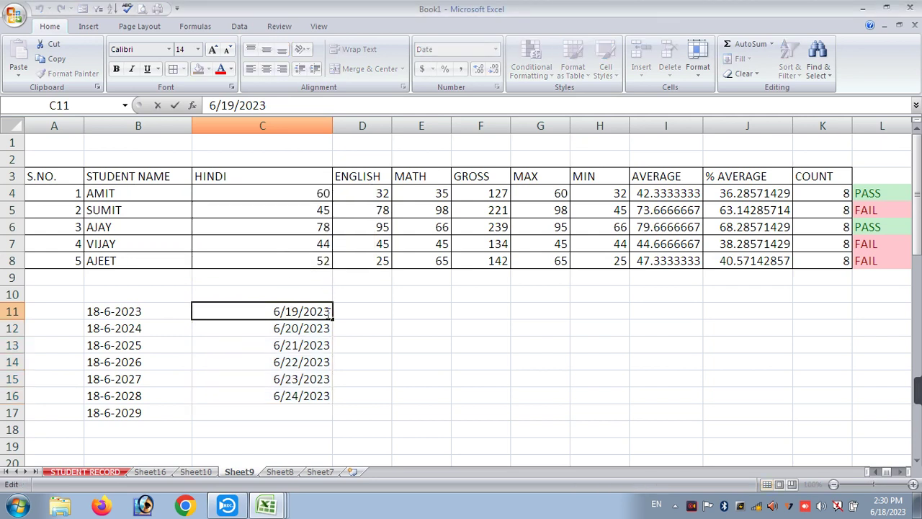
- Set C11 to today's date 6/18/2023 and C12 to 6/15/2023
key(Delete)
key(Delete)
key(Delete)
text(18/)
key(Return)
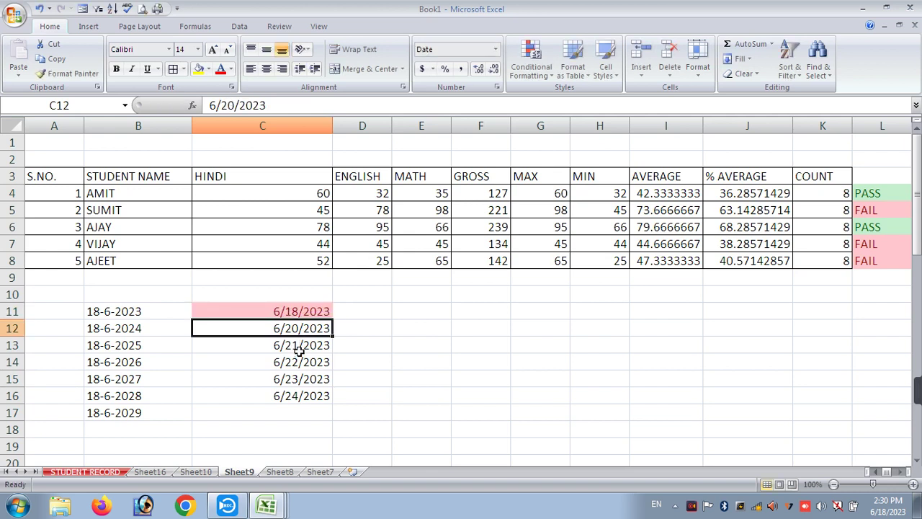
double_click(300, 330)
key(BackSpace)
key(BackSpace)
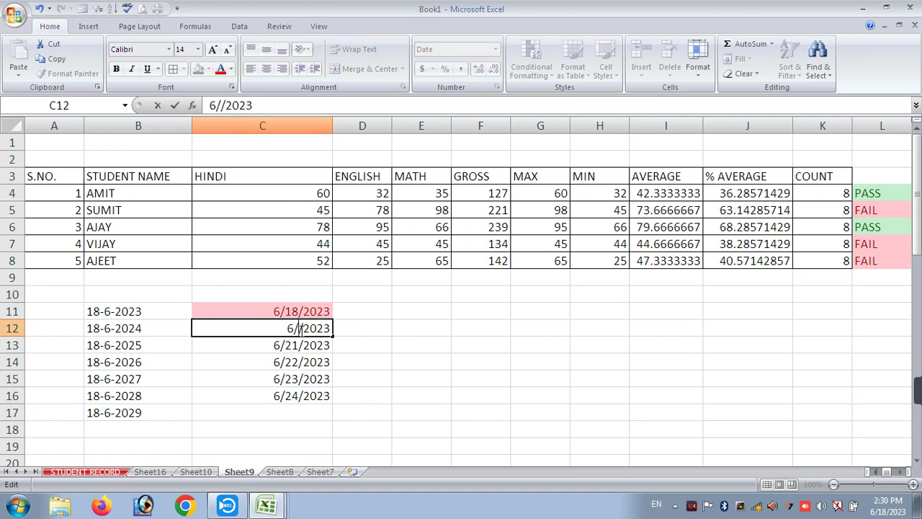
text(15)
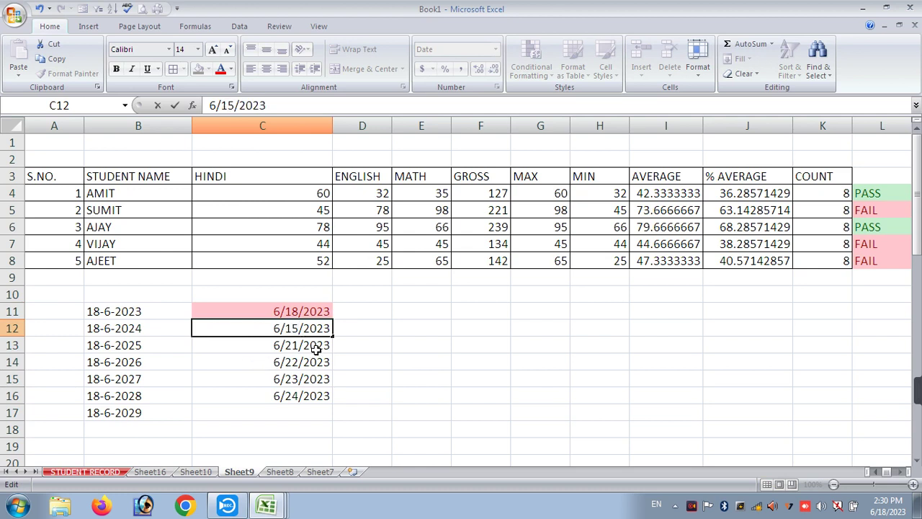
key(Return)
- Change C13, C14 and C15 to 6/10, 6/11 and 6/12/2023
double_click(302, 345)
key(BackSpace)
key(BackSpace)
text(10)
click(315, 372)
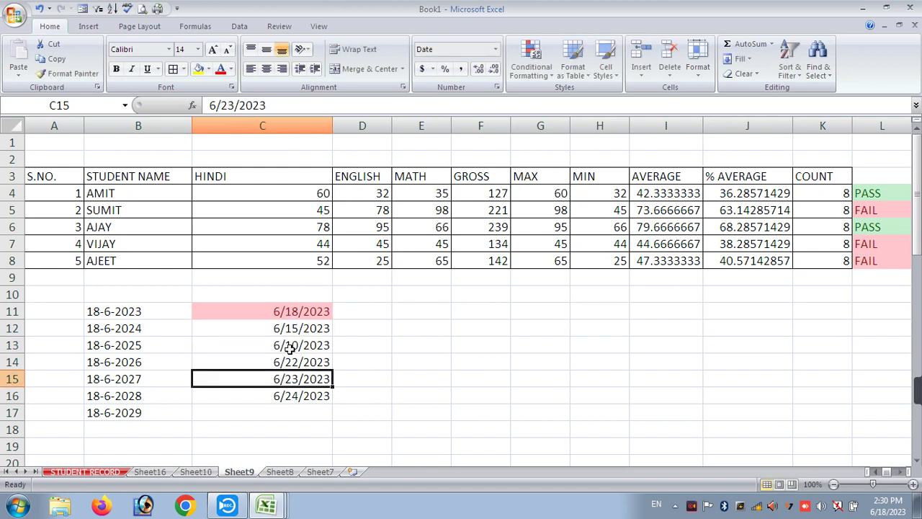
double_click(290, 365)
key(BackSpace)
key(BackSpace)
text(11)
click(290, 380)
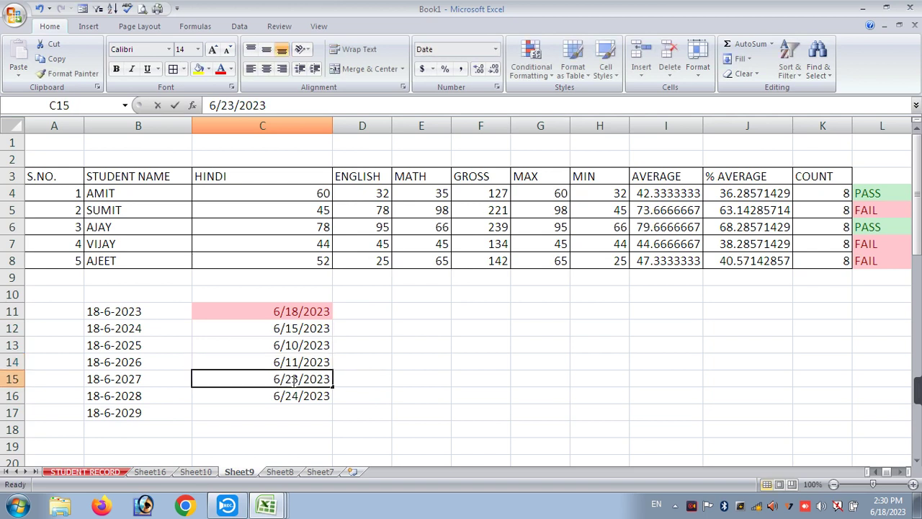
key(BackSpace)
key(BackSpace)
text(12)
key(Return)
drag(291, 315, 290, 412)
- Apply a Last week light red date highlight to C11:C17, turning 6/15, 6/11 and 6/12 red
click(531, 61)
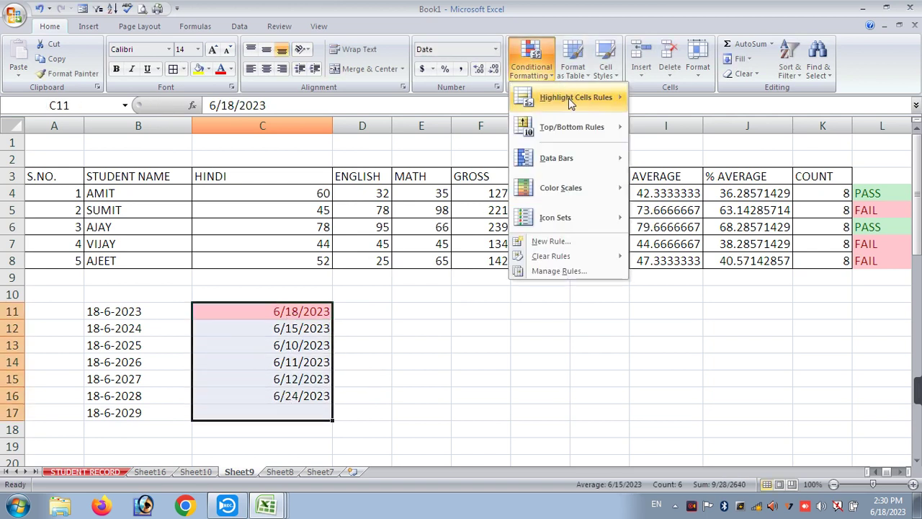
mouse_move(569, 98)
click(671, 303)
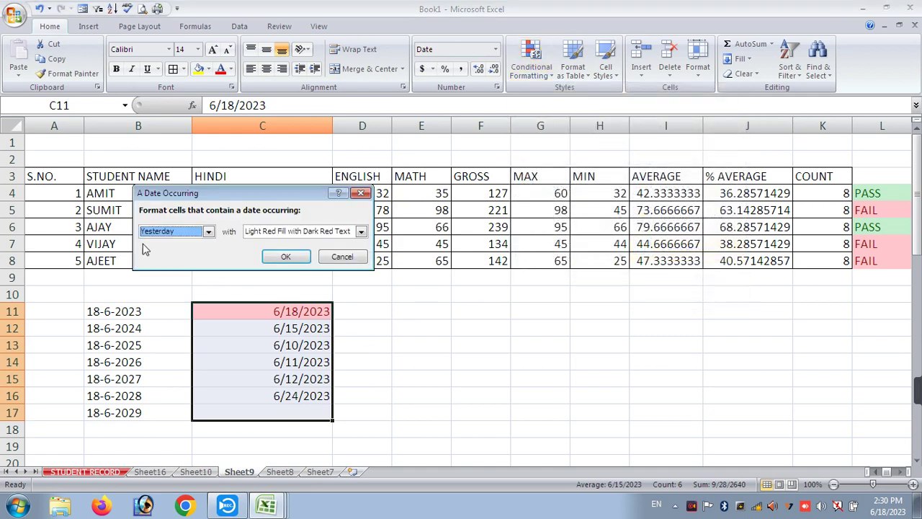
click(166, 229)
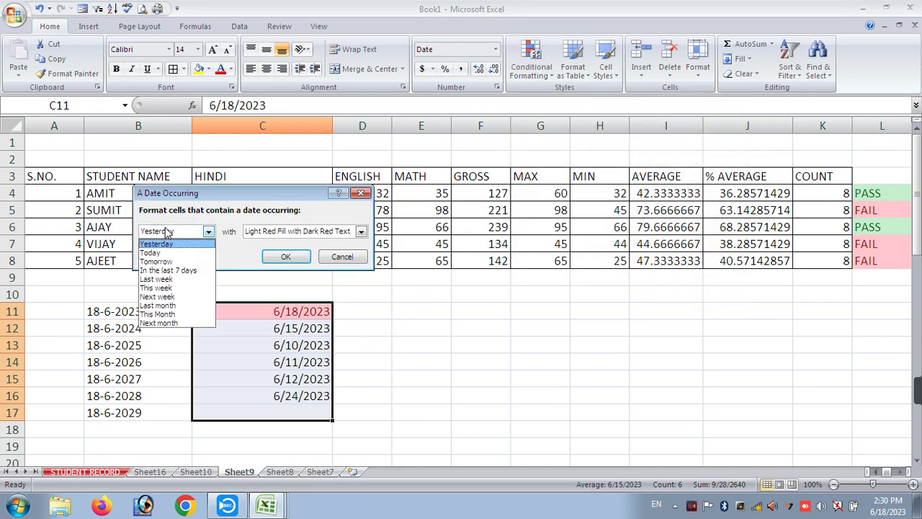
click(166, 279)
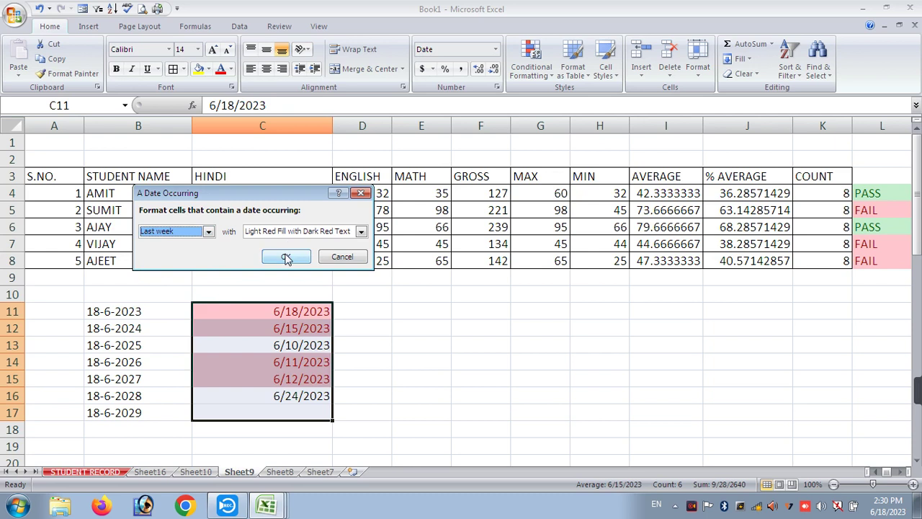
click(308, 256)
click(441, 346)
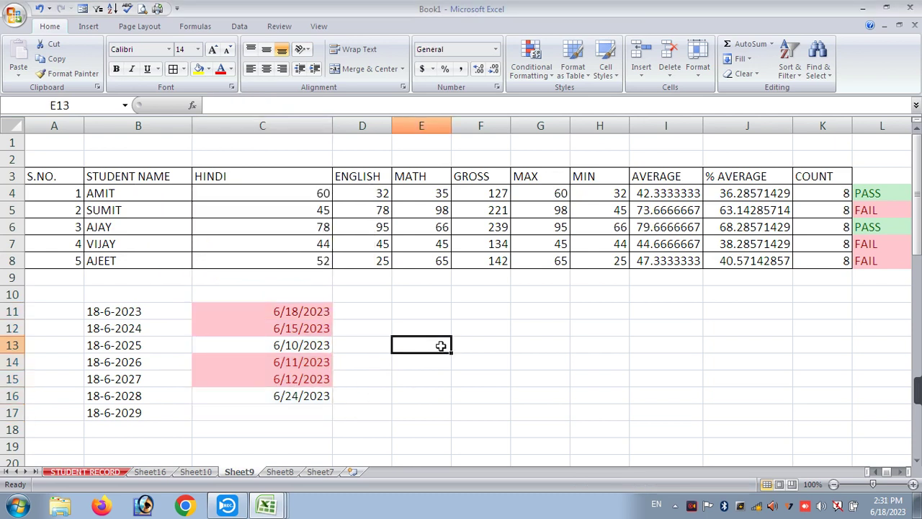
- Change the fourth student's name in B7 from VIJAY to AMIT
click(530, 71)
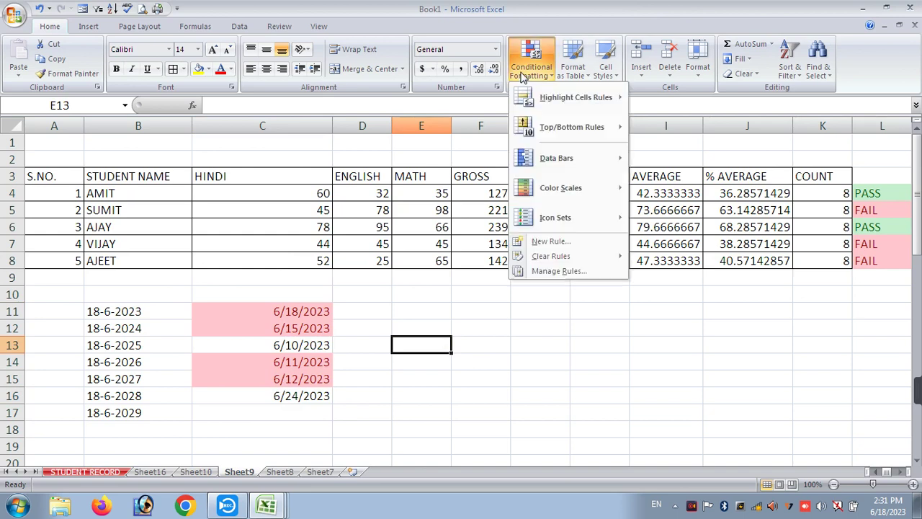
click(510, 313)
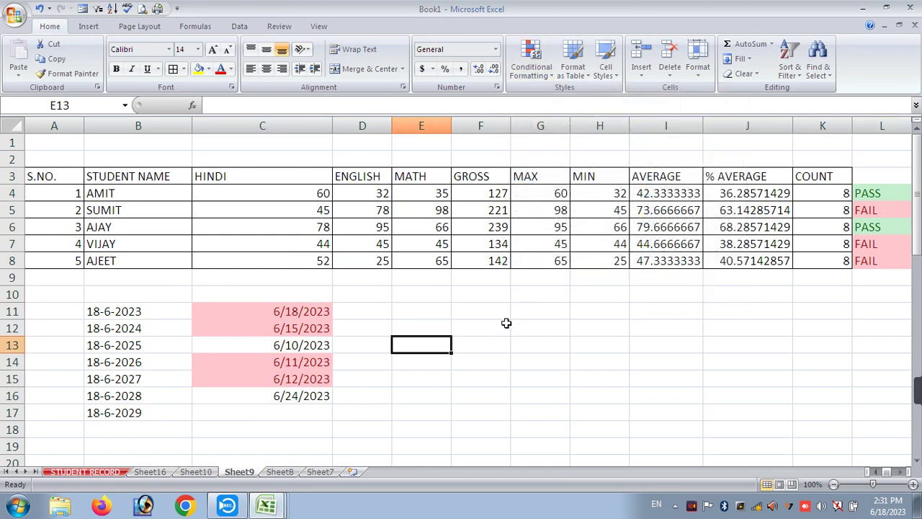
click(531, 61)
mouse_move(539, 100)
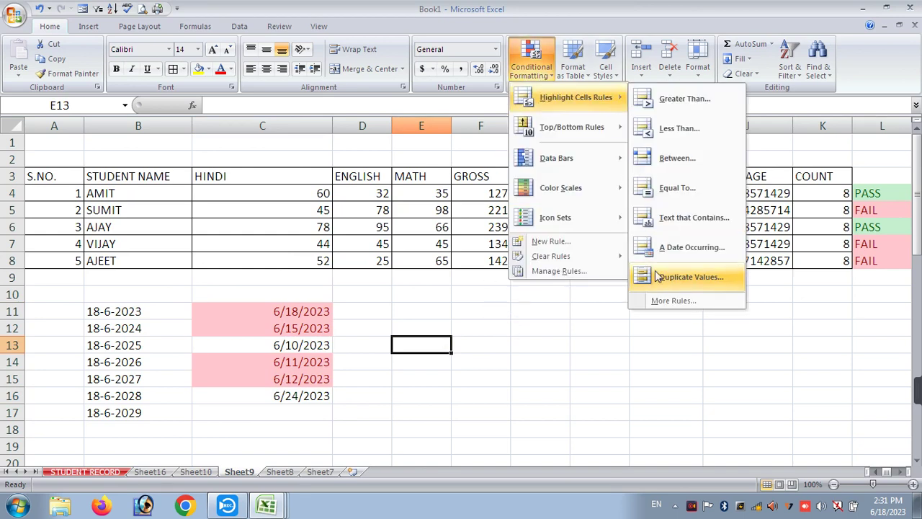
click(432, 328)
click(119, 247)
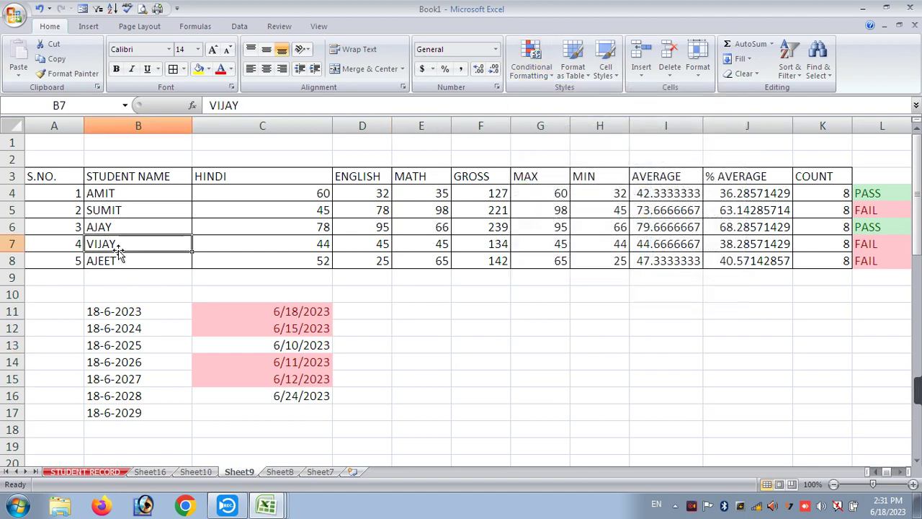
text(AMIT)
key(Return)
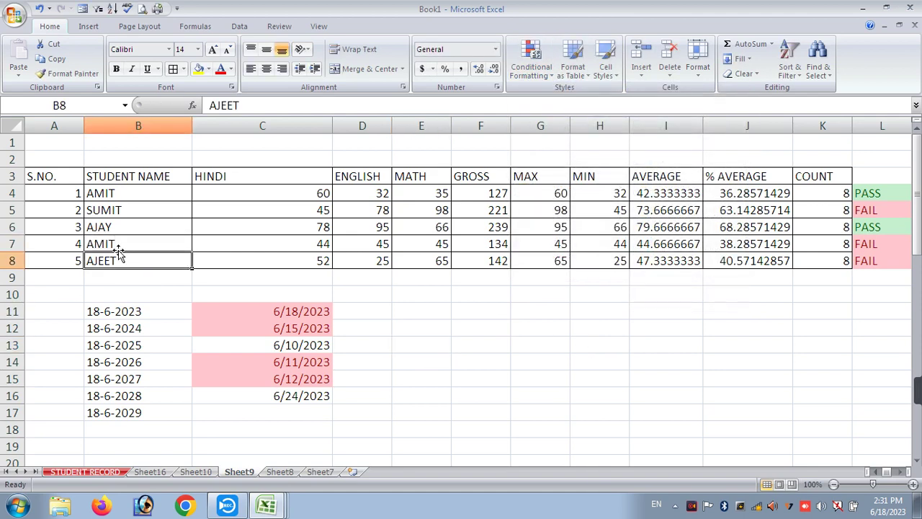
- Highlight duplicate names in B4:B8 with light red fill and dark red text
drag(129, 193, 127, 257)
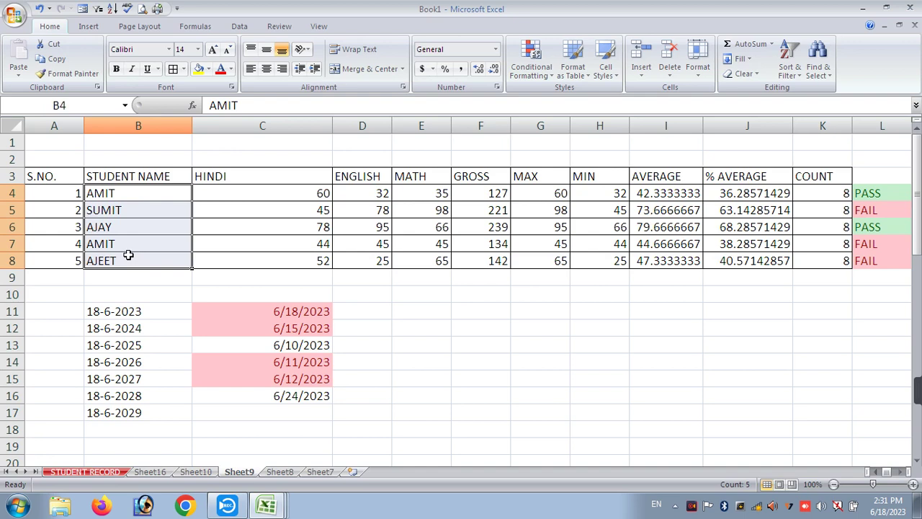
click(531, 58)
mouse_move(561, 99)
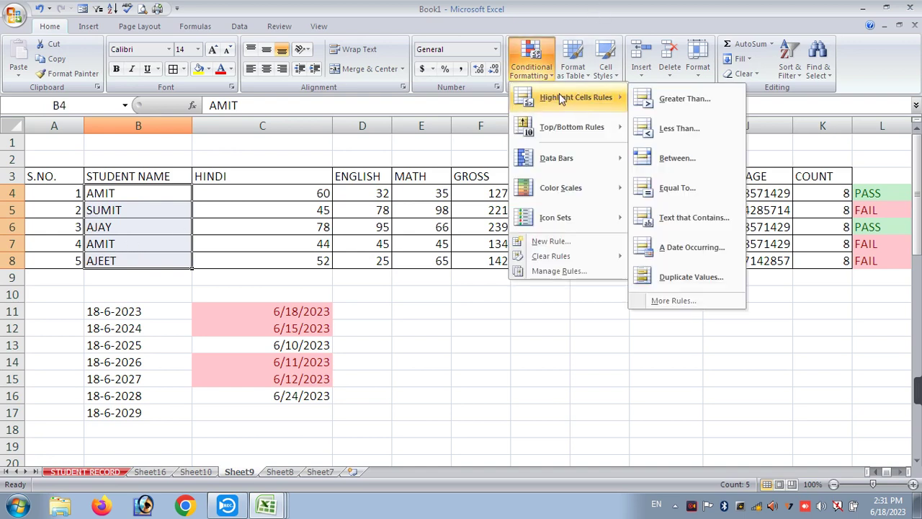
click(671, 277)
drag(198, 194, 455, 260)
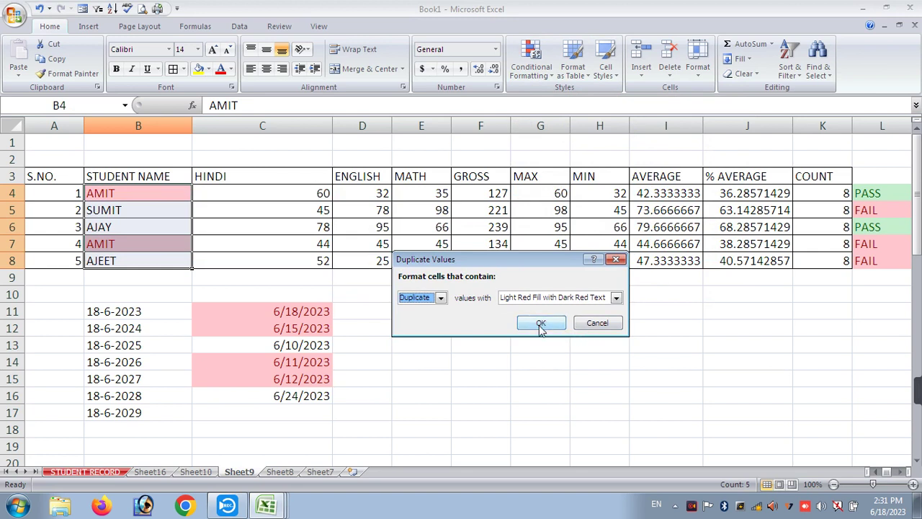
click(539, 323)
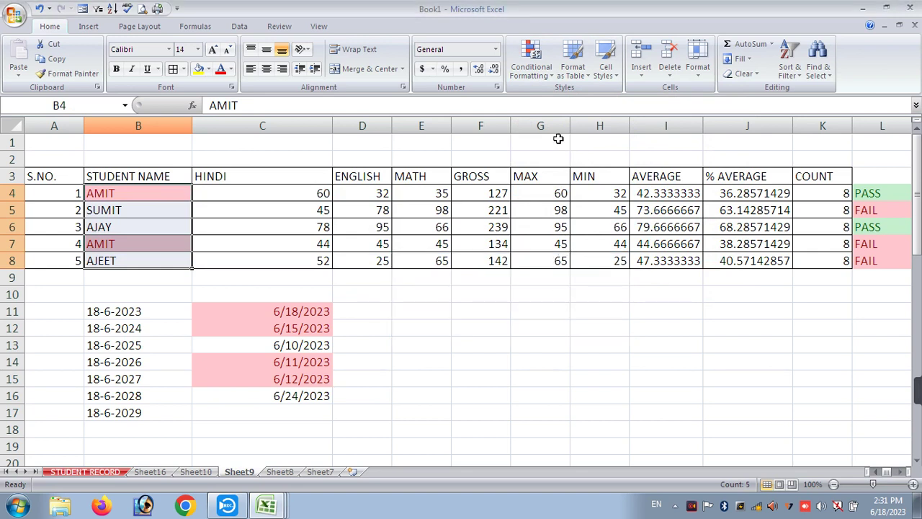
click(531, 75)
- Apply a Top 10 Items rule with the count set to 8 to the HINDI marks in C4:C8
mouse_move(539, 132)
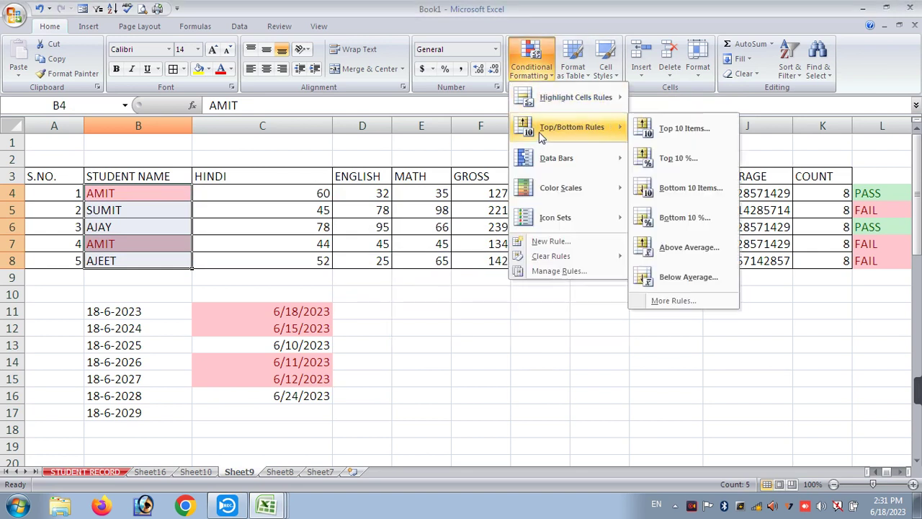
key(Escape)
key(Escape)
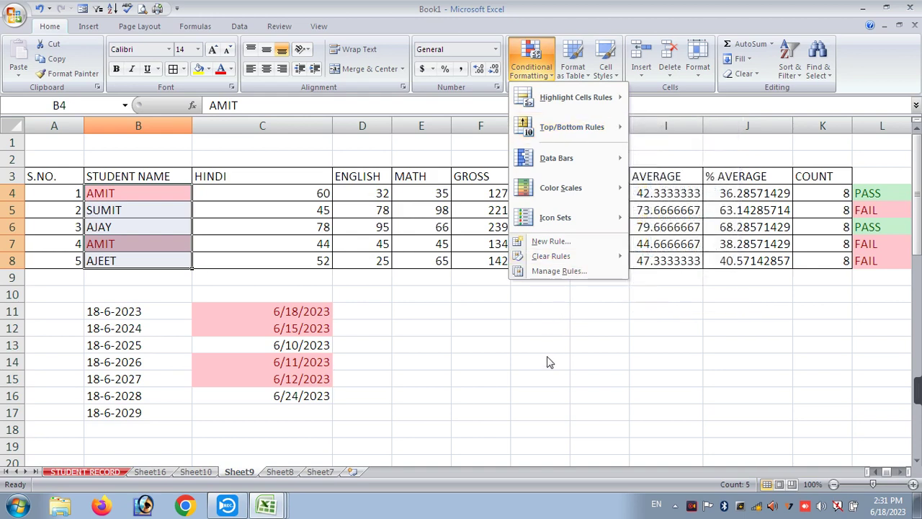
drag(295, 196, 294, 262)
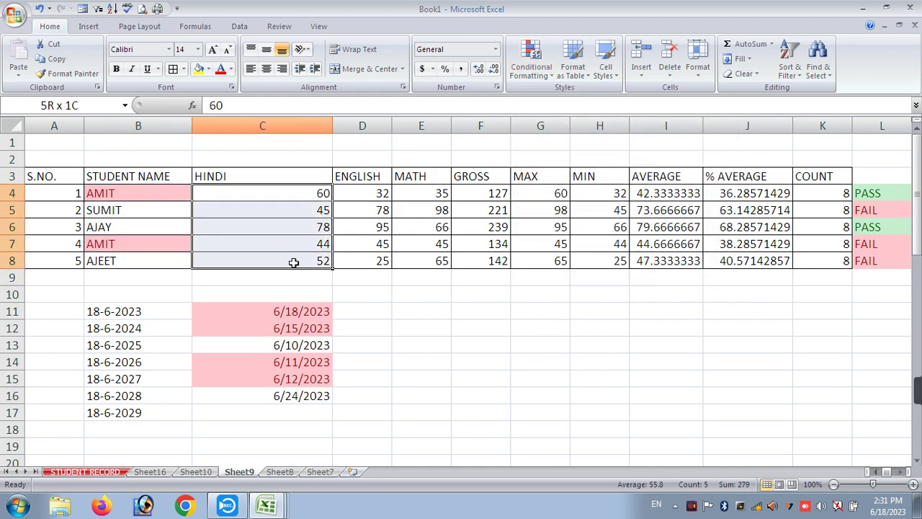
click(531, 61)
mouse_move(542, 126)
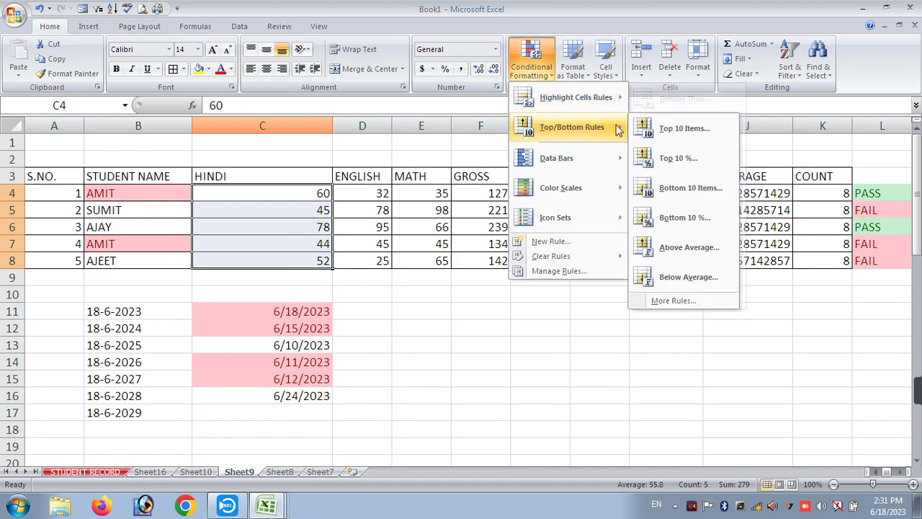
click(662, 128)
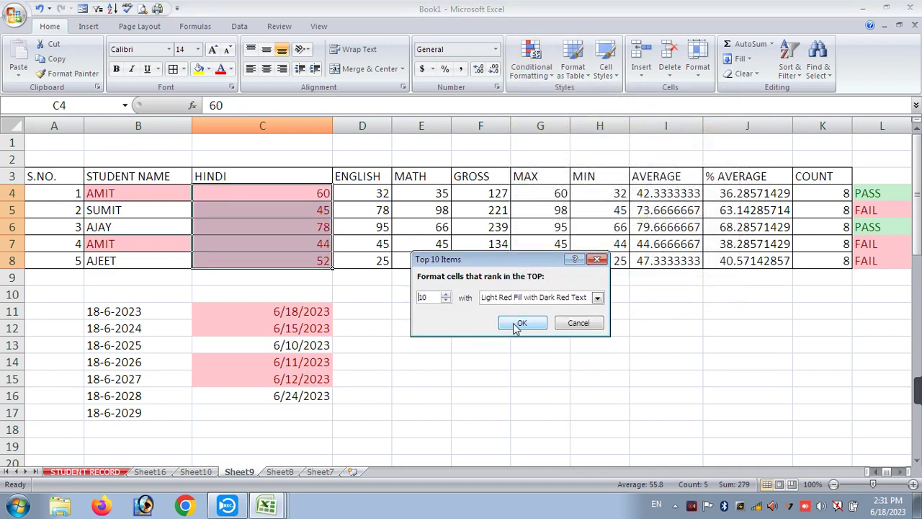
click(446, 301)
click(446, 301)
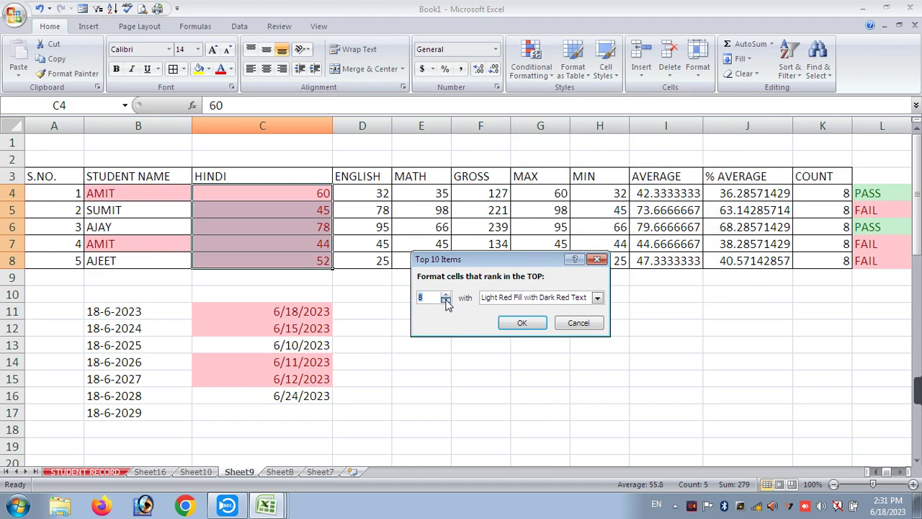
click(521, 324)
click(513, 322)
drag(428, 193, 432, 261)
- Apply a Bottom 10 Items highlight to the MATH marks in E4:E8
click(531, 61)
mouse_move(542, 101)
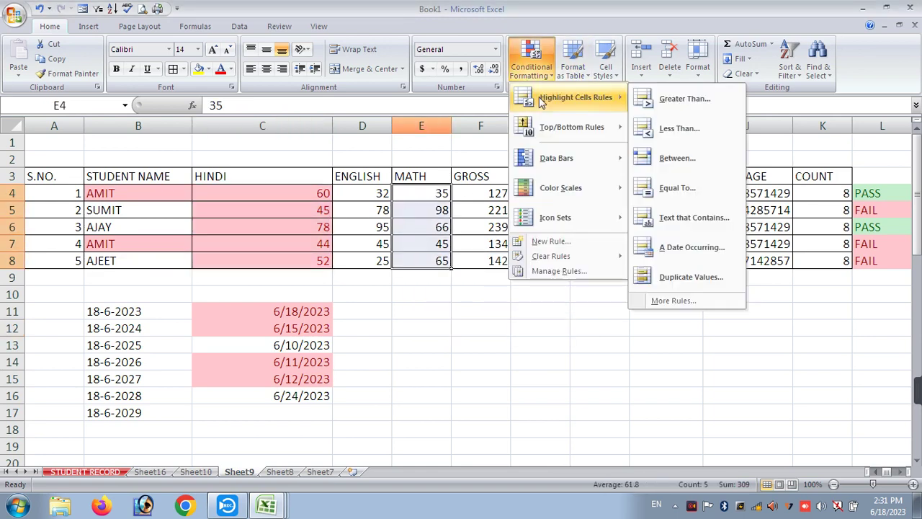
mouse_move(570, 127)
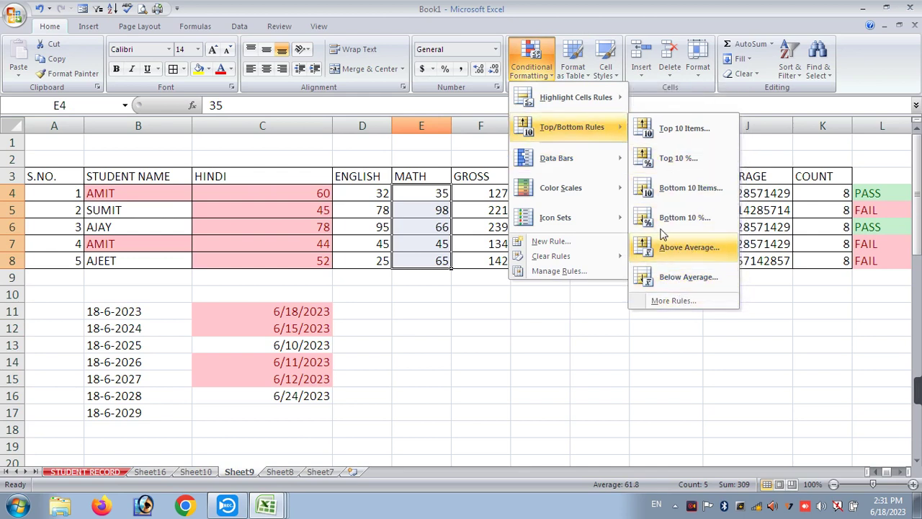
click(680, 187)
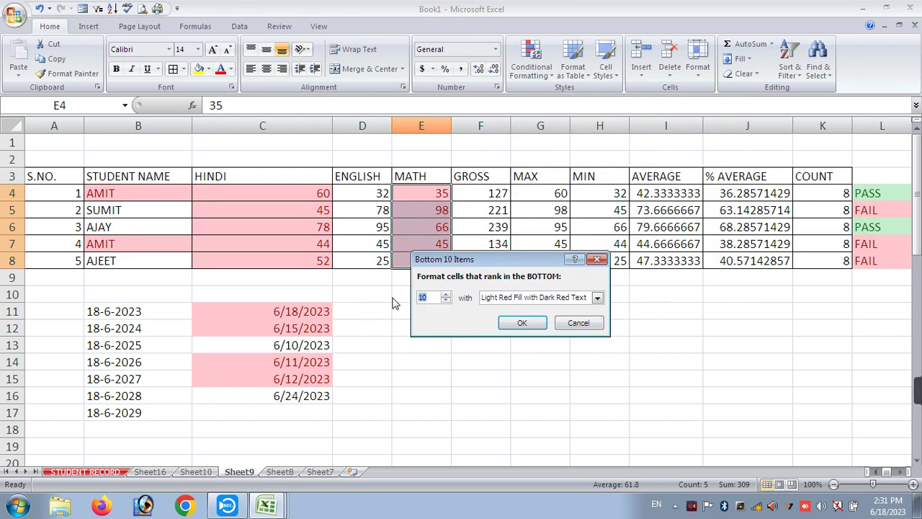
click(522, 322)
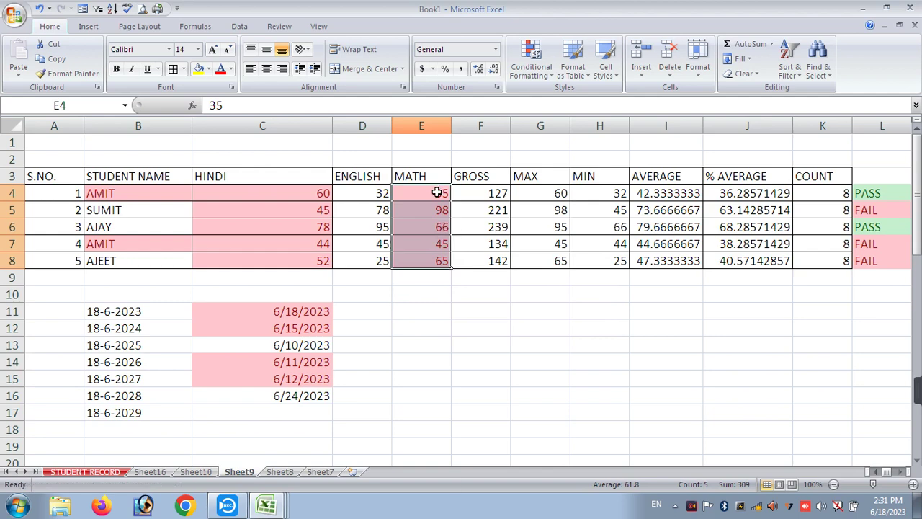
- Undo the bottom-ranked MATH rule and the top-8 HINDI rule, then select C4:E8
click(534, 77)
mouse_move(548, 157)
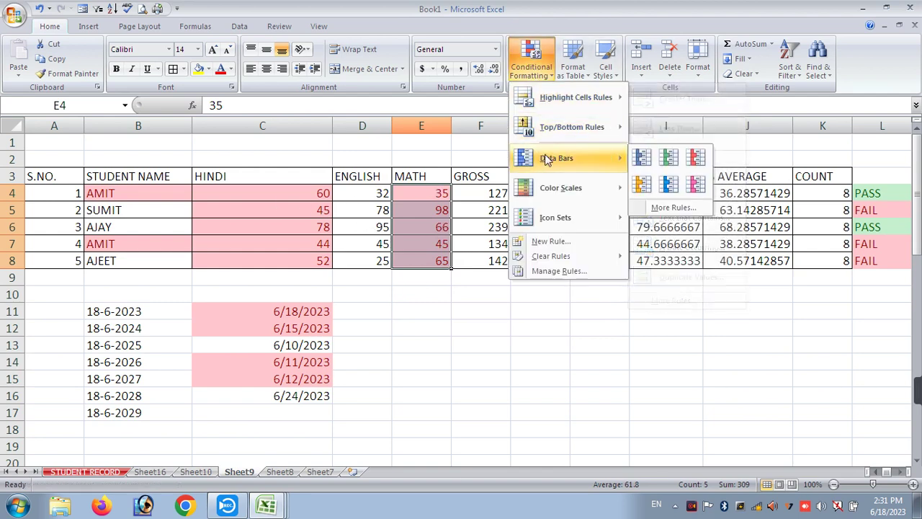
click(595, 329)
key(ctrl+z)
key(ctrl+z)
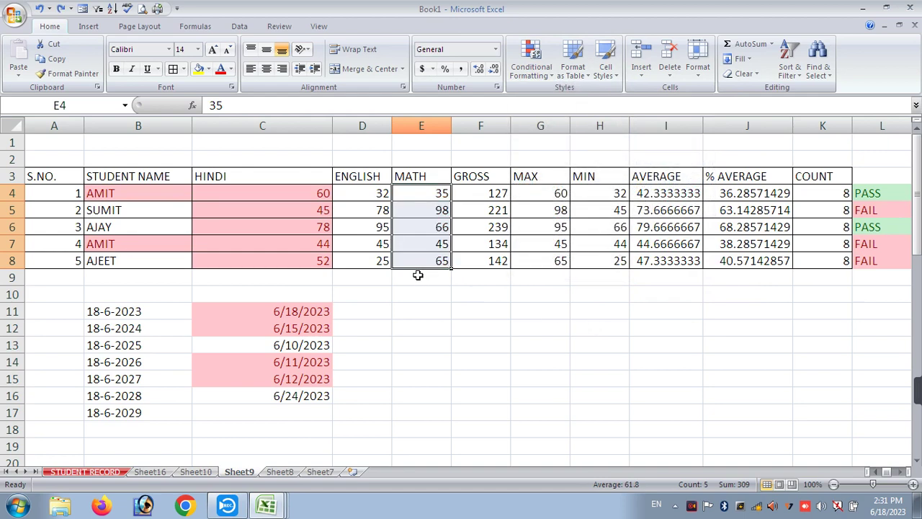
click(364, 335)
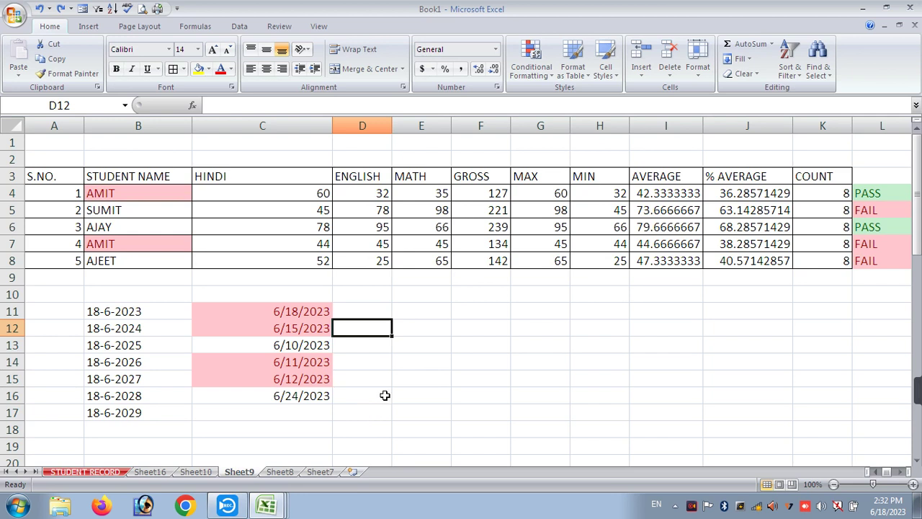
drag(311, 189, 393, 263)
- Give C4:E8 the custom number format ';' so the marks display blank
right_click(356, 237)
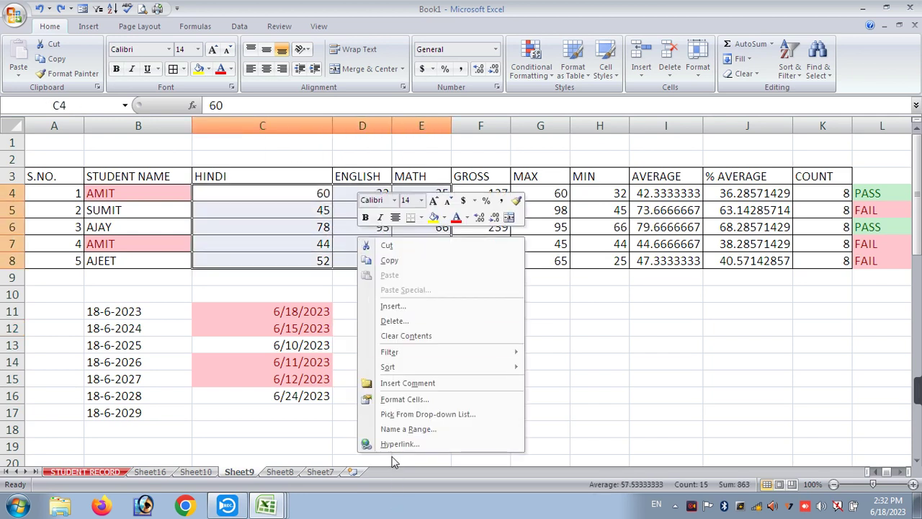
click(402, 398)
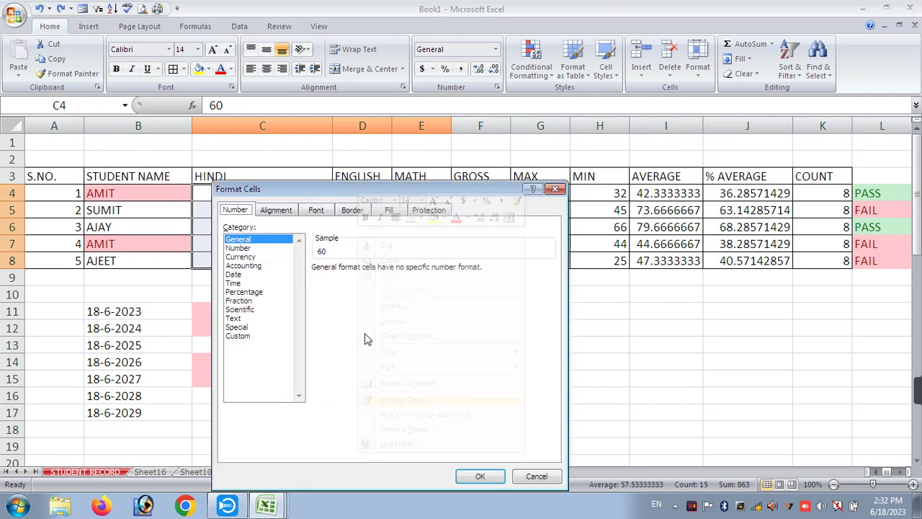
click(240, 336)
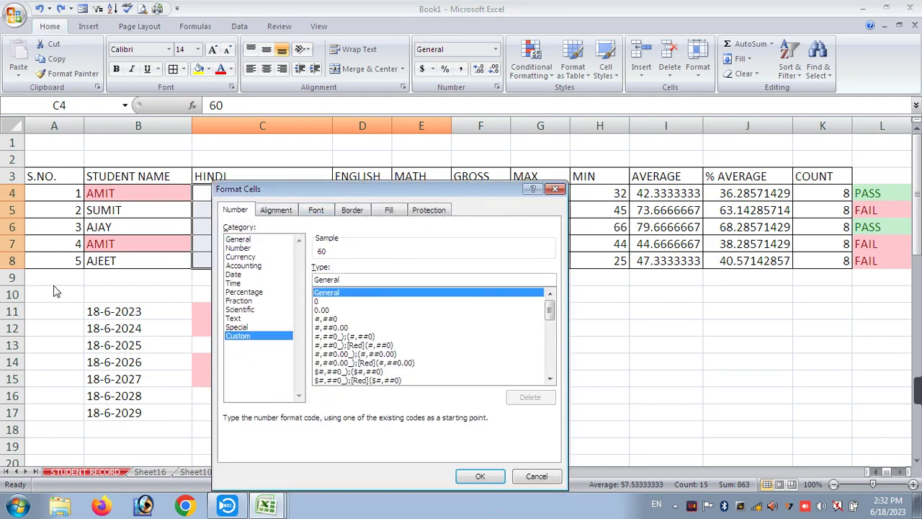
key(BackSpace)
key(BackSpace)
key(BackSpace)
key(BackSpace)
key(BackSpace)
key(BackSpace)
key(BackSpace)
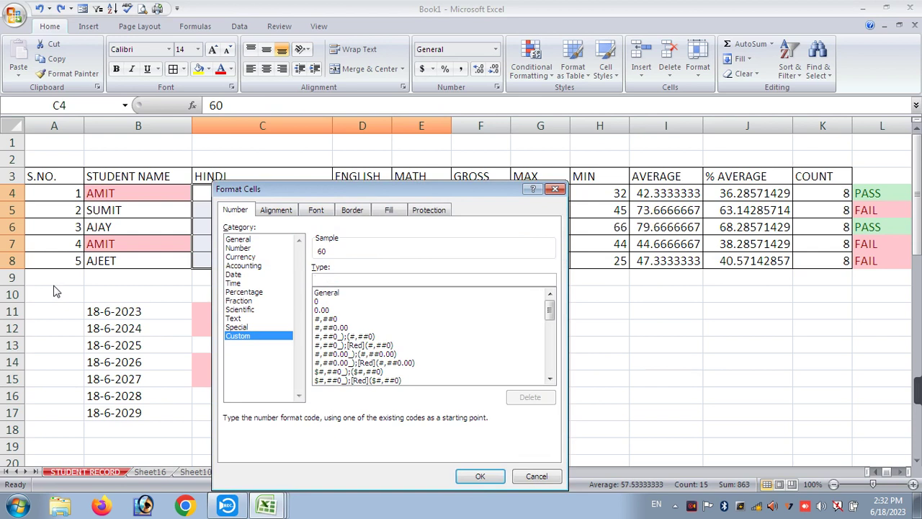
text(;)
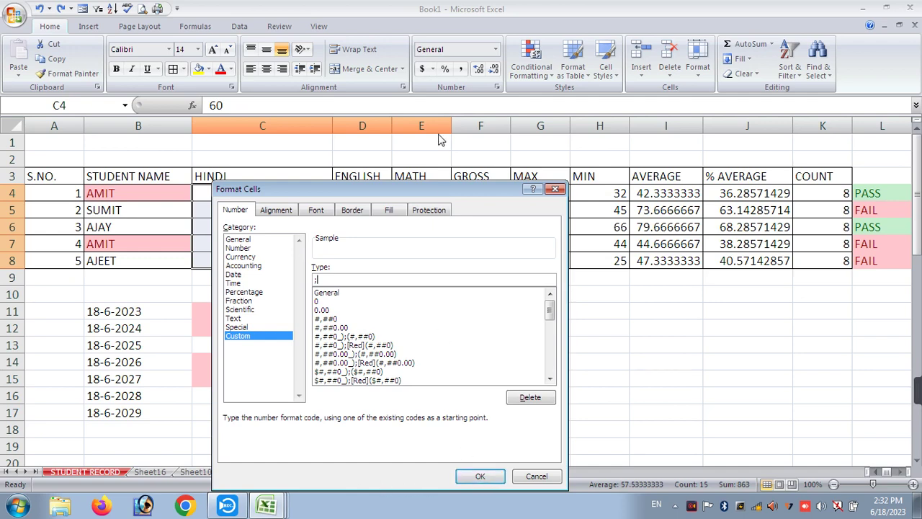
drag(415, 196, 672, 68)
click(736, 349)
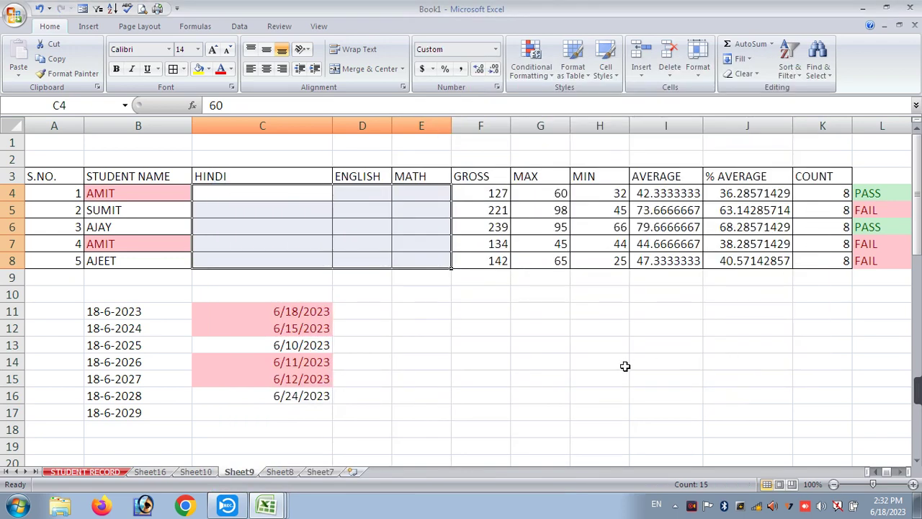
click(598, 362)
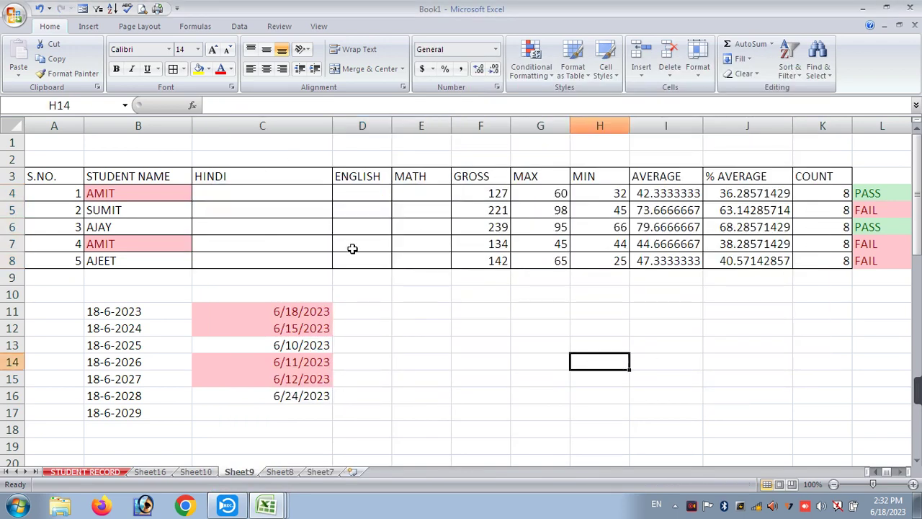
- Undo the custom format so the HINDI, ENGLISH and MATH marks show again
key(ctrl+z)
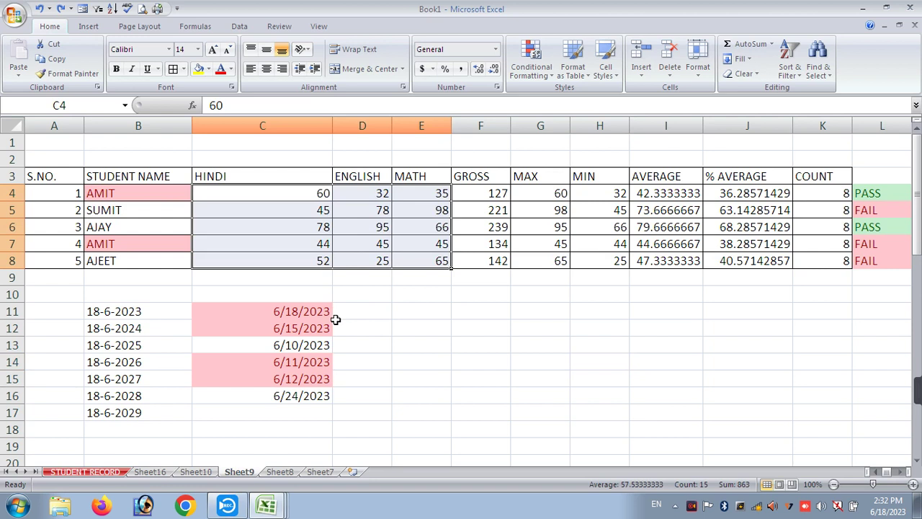
click(443, 296)
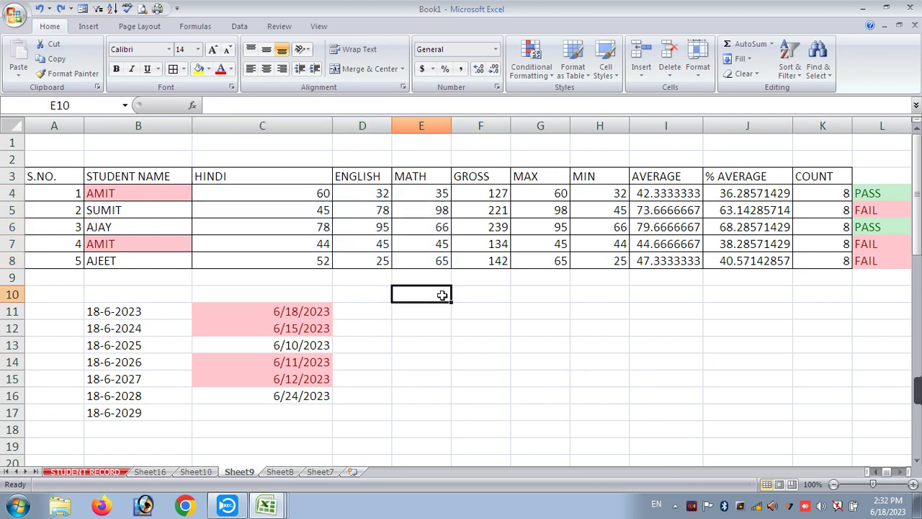
click(537, 67)
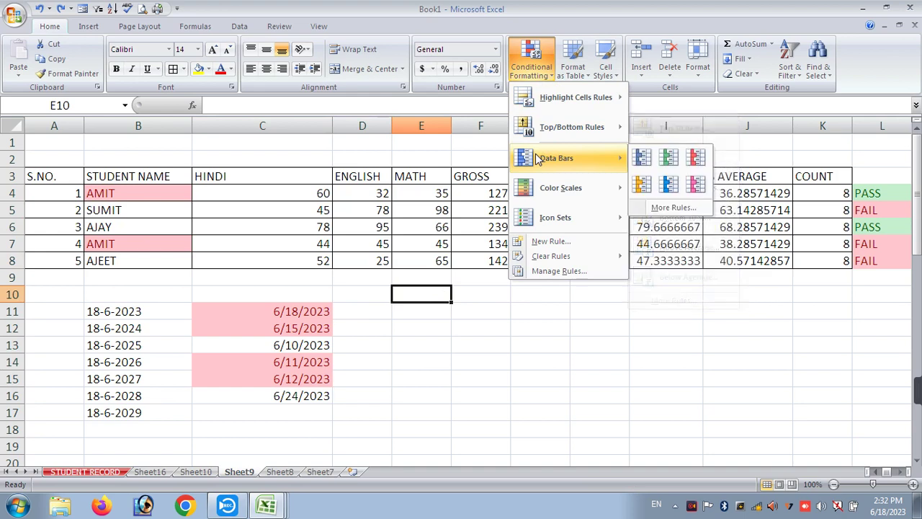
click(303, 194)
- Apply green data bars to the marks in C4:E8
drag(317, 191, 441, 261)
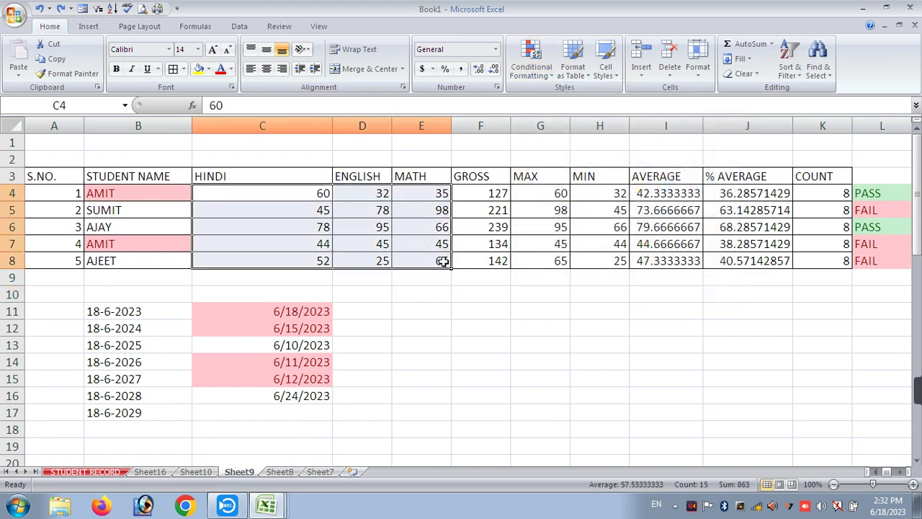
click(532, 66)
mouse_move(556, 158)
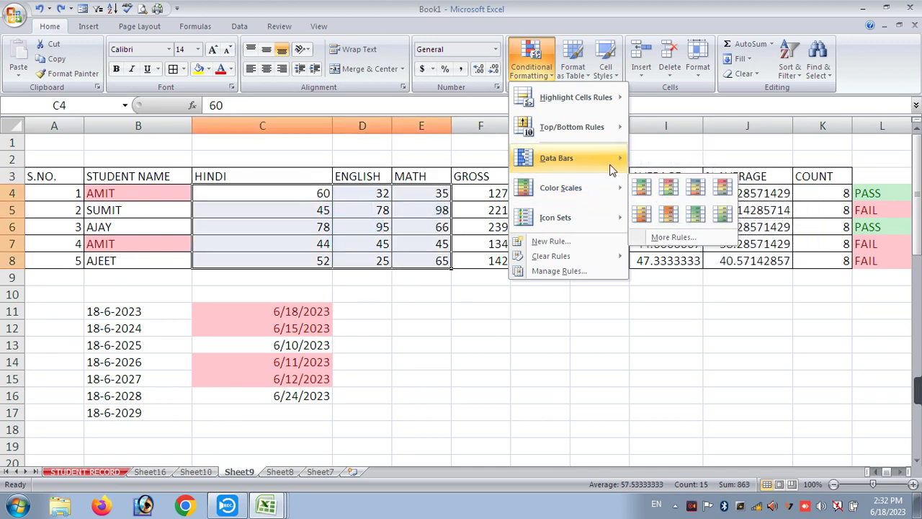
click(669, 159)
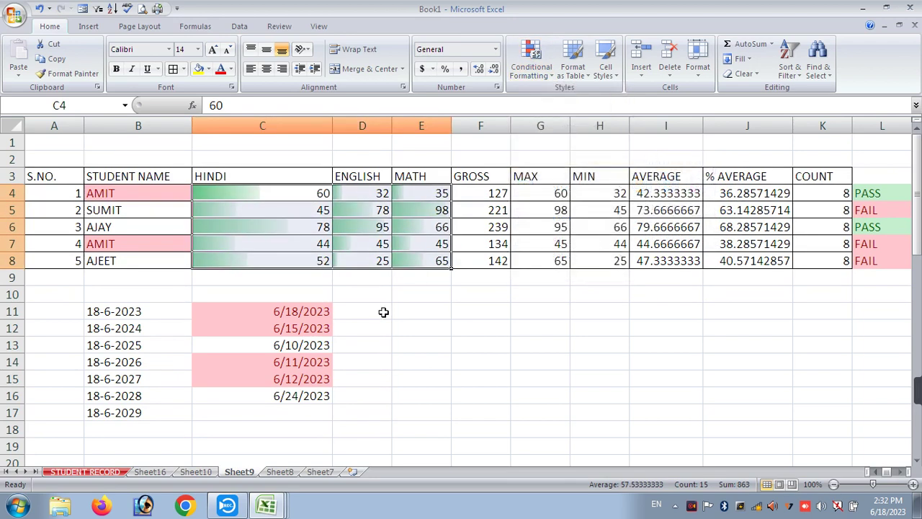
click(380, 290)
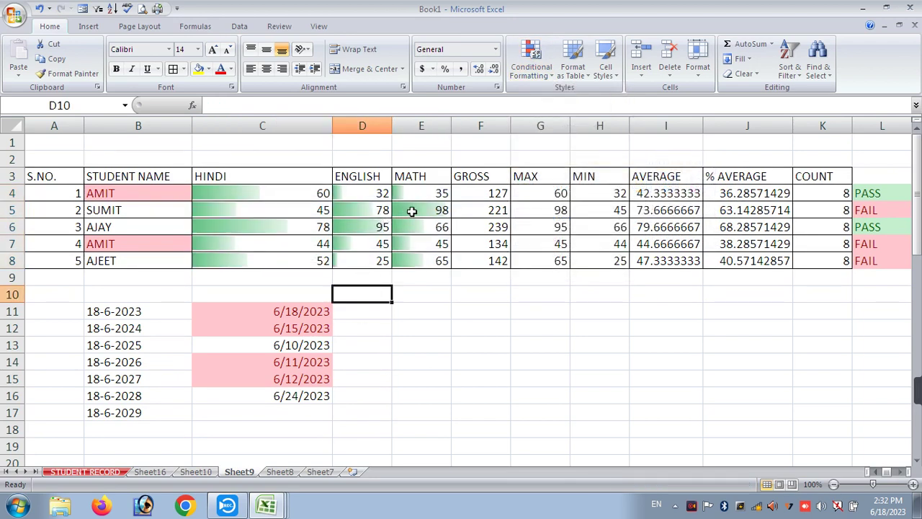
- Widen the MATH and ENGLISH columns
drag(451, 125, 491, 127)
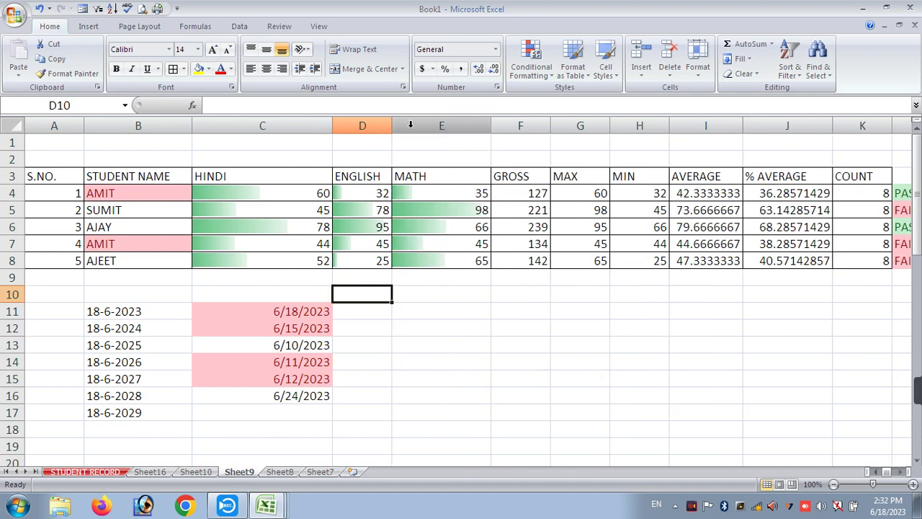
drag(391, 126, 410, 153)
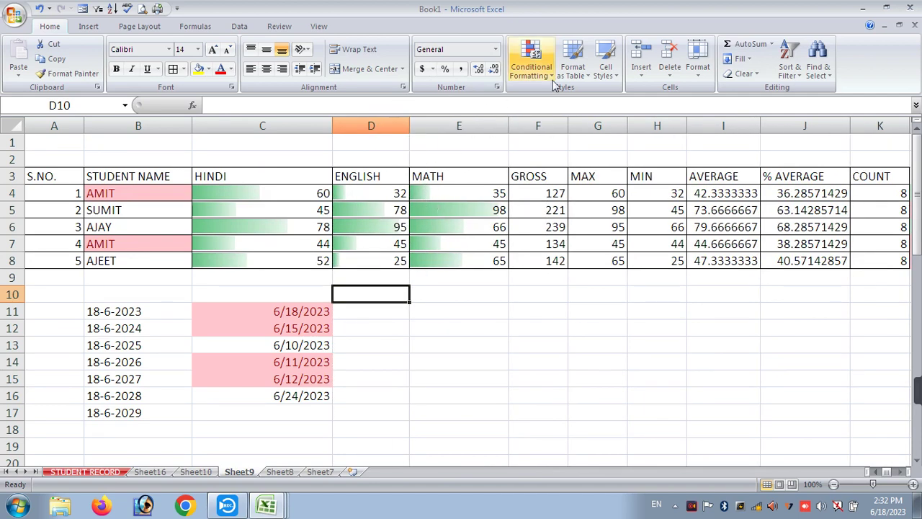
click(531, 75)
click(310, 184)
- Clear the conditional formatting rules from the selected marks in C4:E8
drag(317, 192, 464, 260)
click(531, 67)
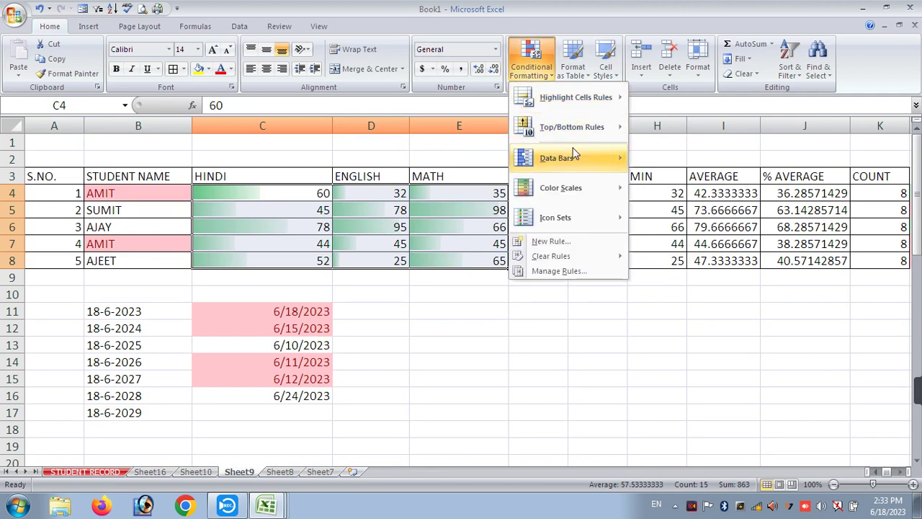
mouse_move(627, 154)
mouse_move(583, 193)
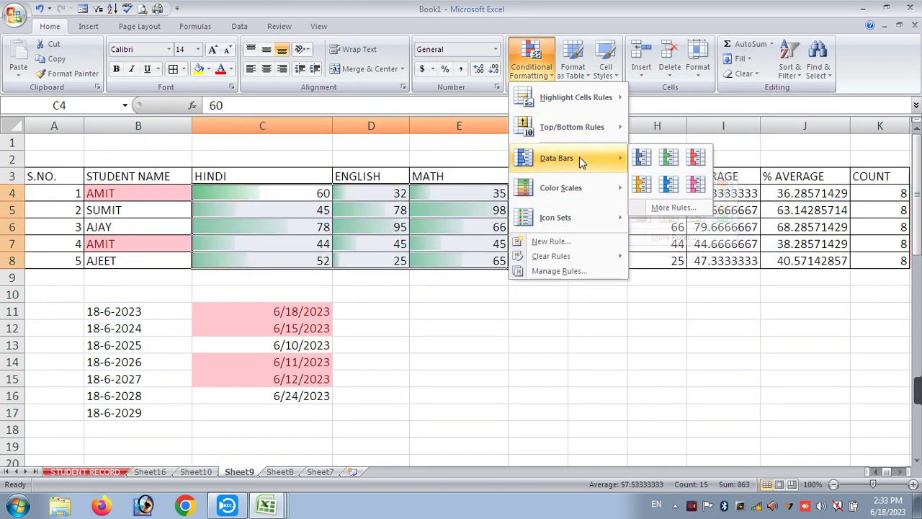
mouse_move(577, 257)
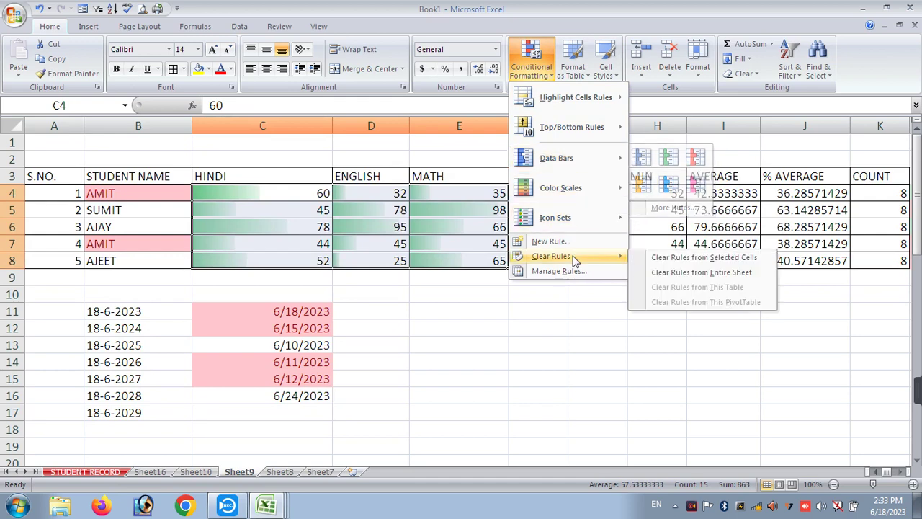
click(658, 258)
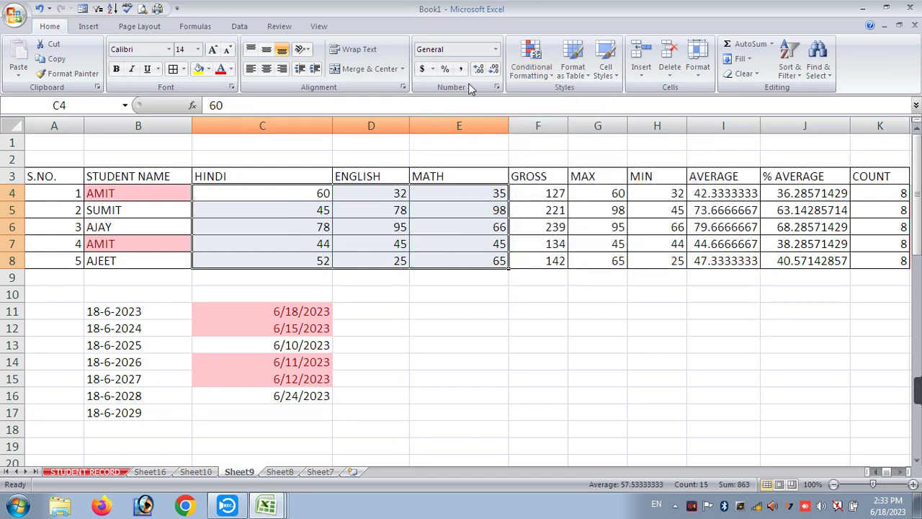
click(528, 72)
mouse_move(573, 190)
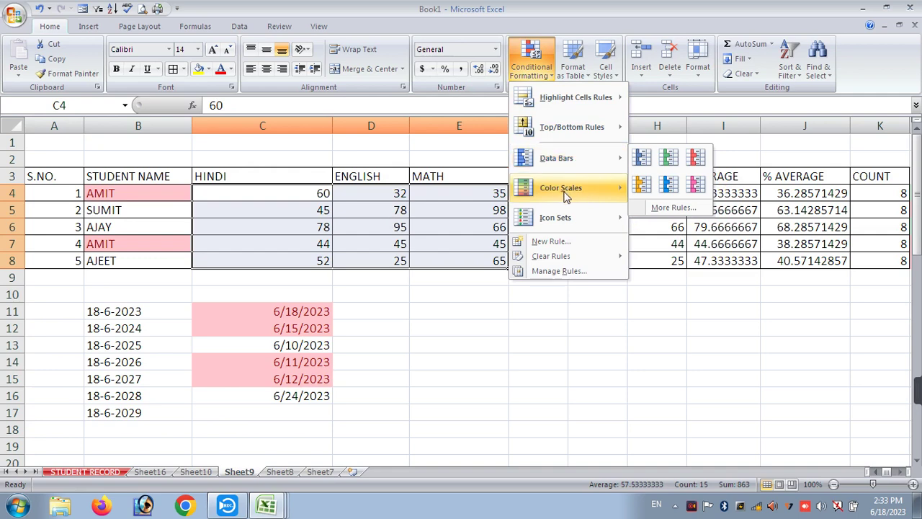
click(666, 216)
click(602, 307)
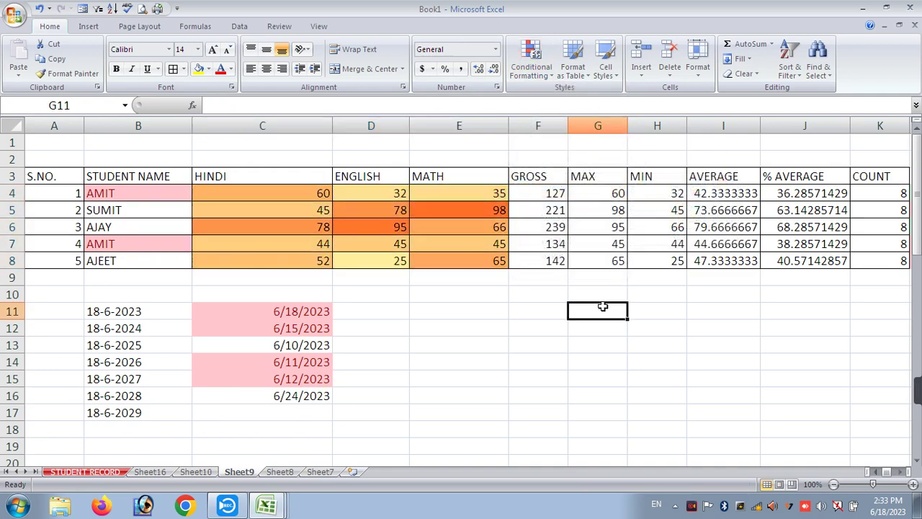
key(ctrl+z)
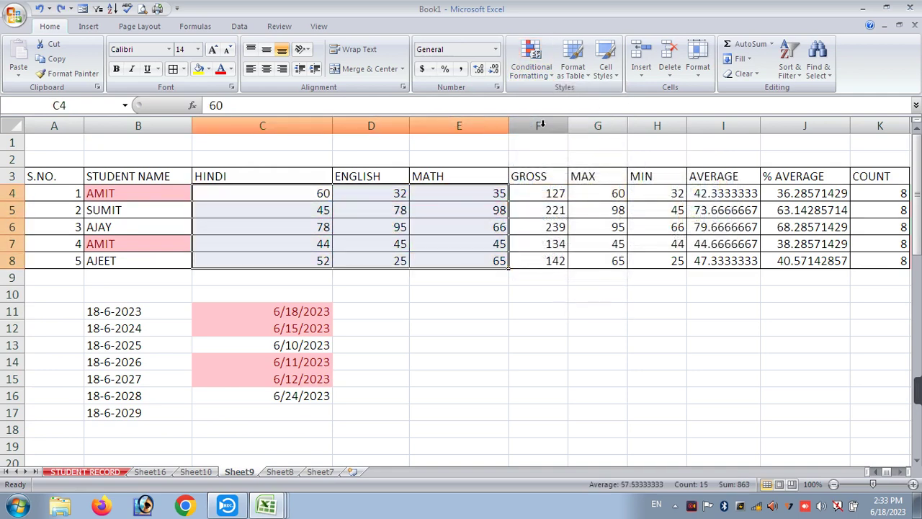
click(537, 75)
mouse_move(541, 225)
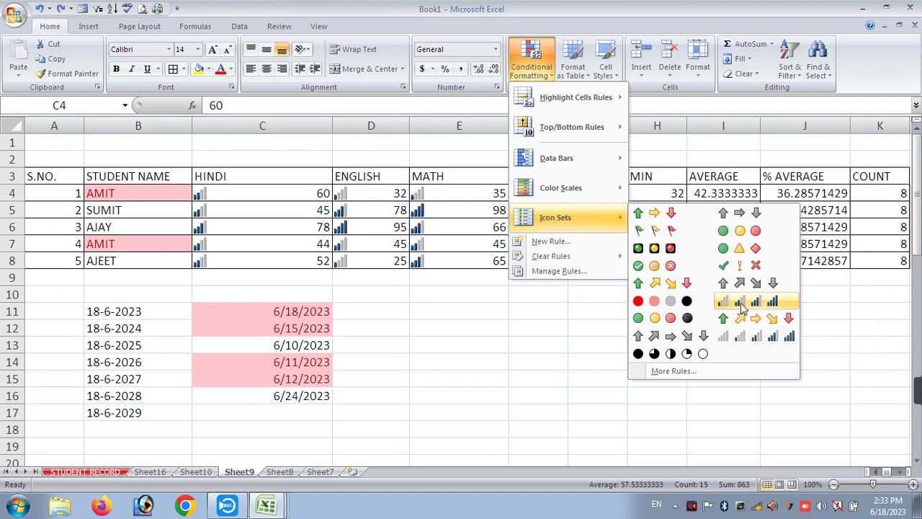
click(754, 306)
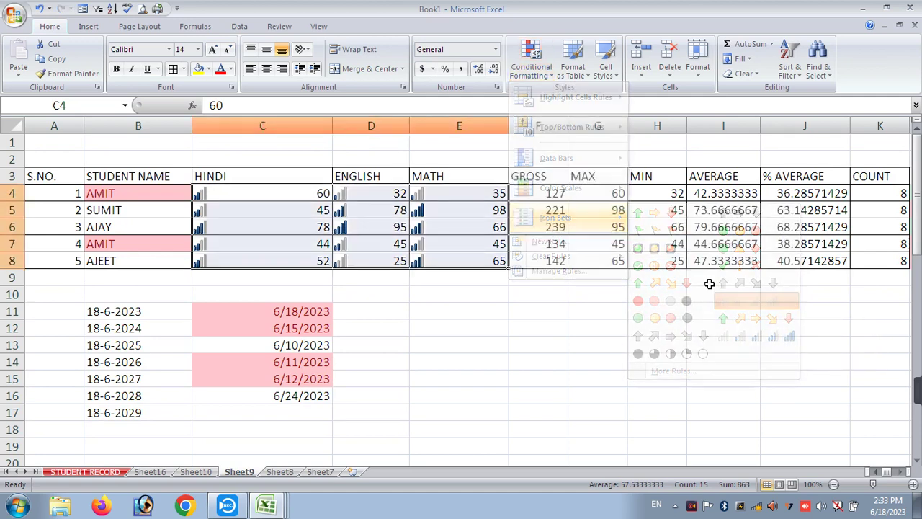
click(403, 301)
drag(267, 190, 485, 251)
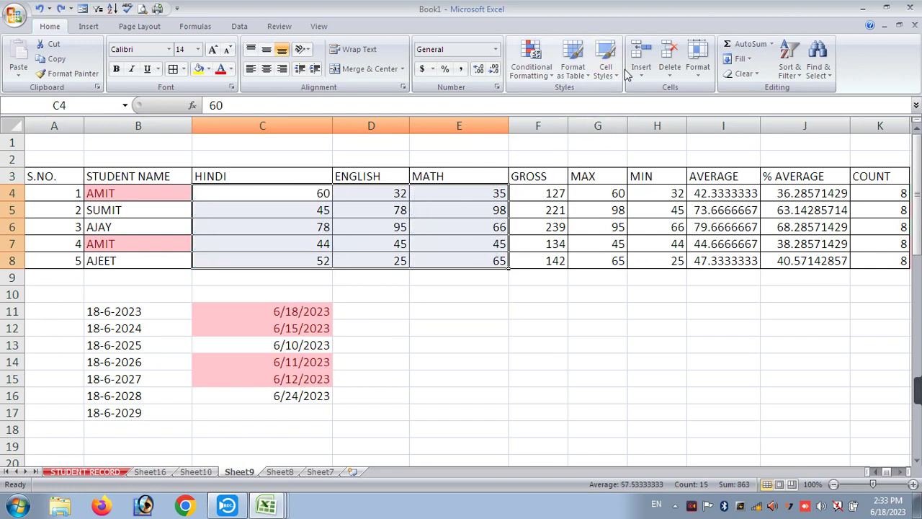
click(537, 75)
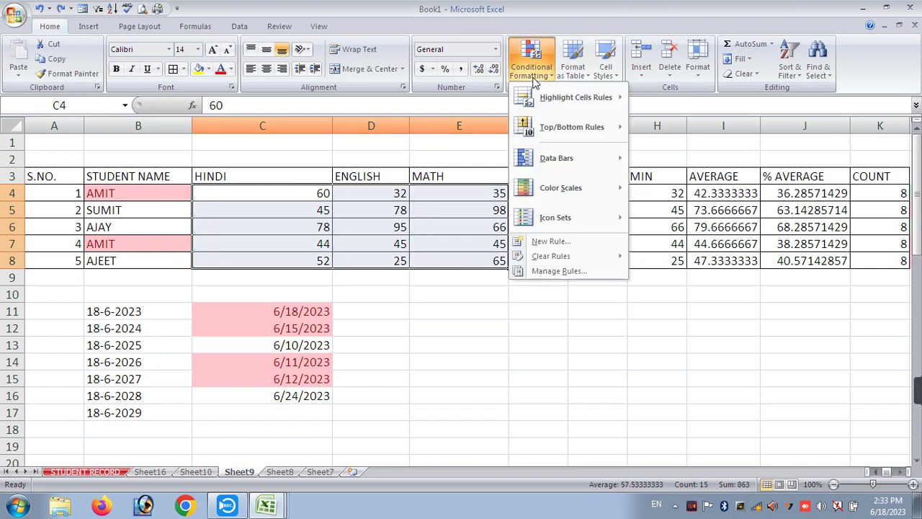
mouse_move(569, 217)
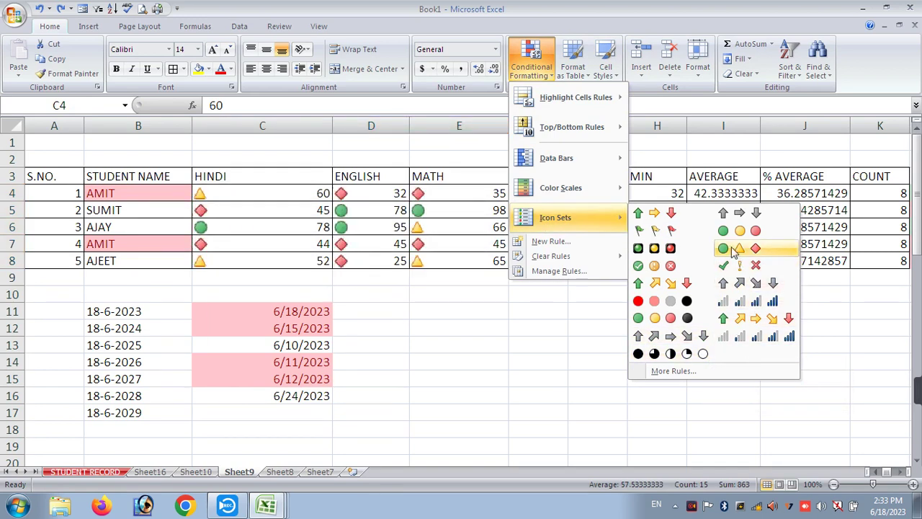
click(537, 322)
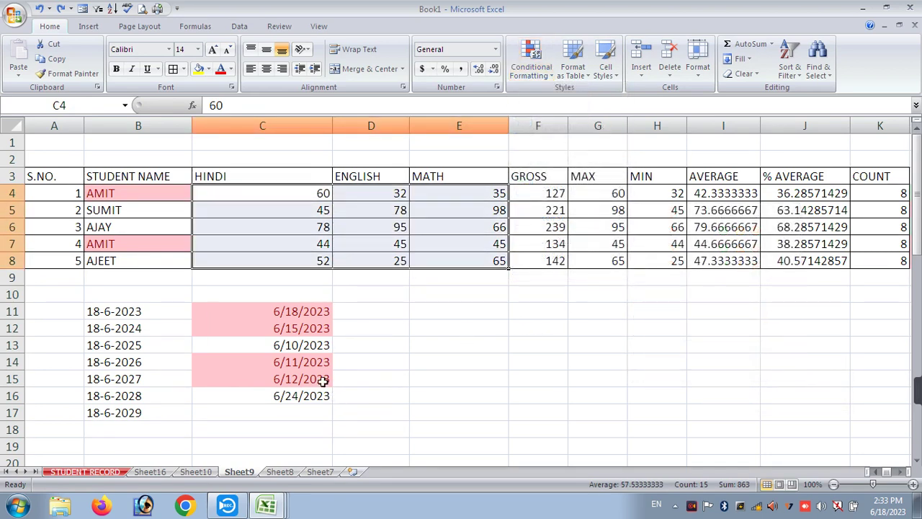
drag(41, 178, 644, 227)
- Undo two earlier formatting steps, then redo them
click(532, 303)
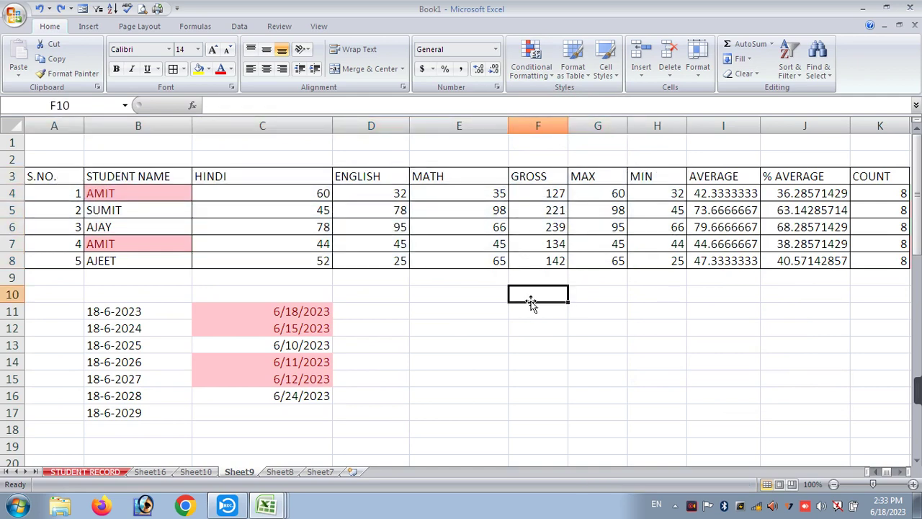
key(ctrl+z)
key(ctrl+z)
key(ctrl+z)
key(ctrl+z)
key(ctrl+z)
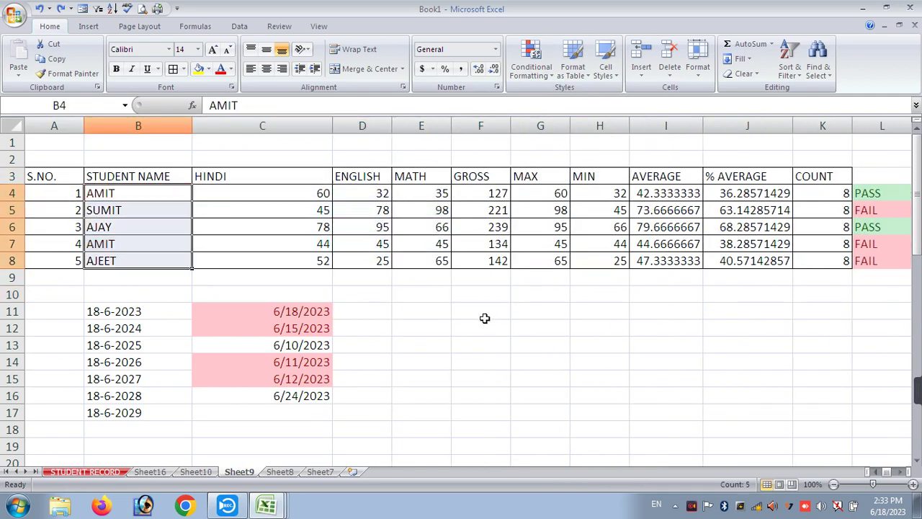
key(ctrl+z)
key(ctrl+y)
key(ctrl+y)
key(ctrl+y)
key(ctrl+y)
key(ctrl+y)
key(ctrl+y)
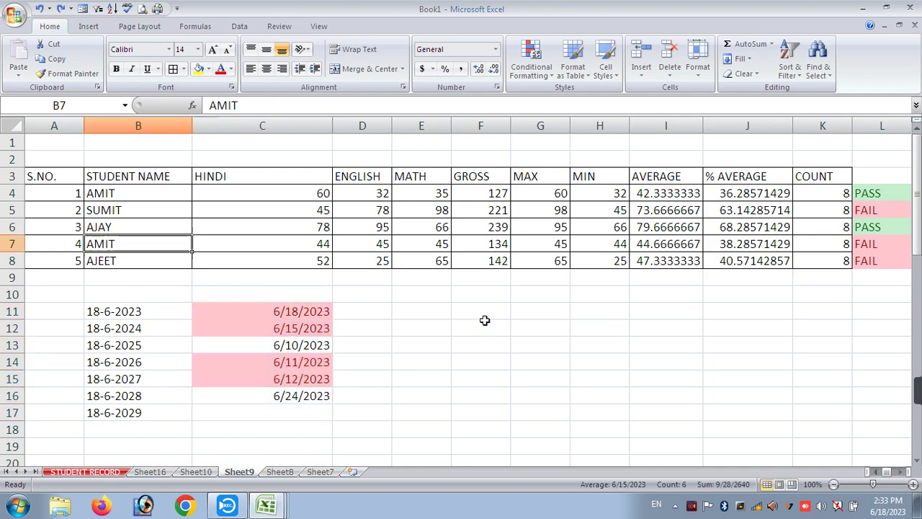
- Add a colour scale over the data-barred marks
click(533, 64)
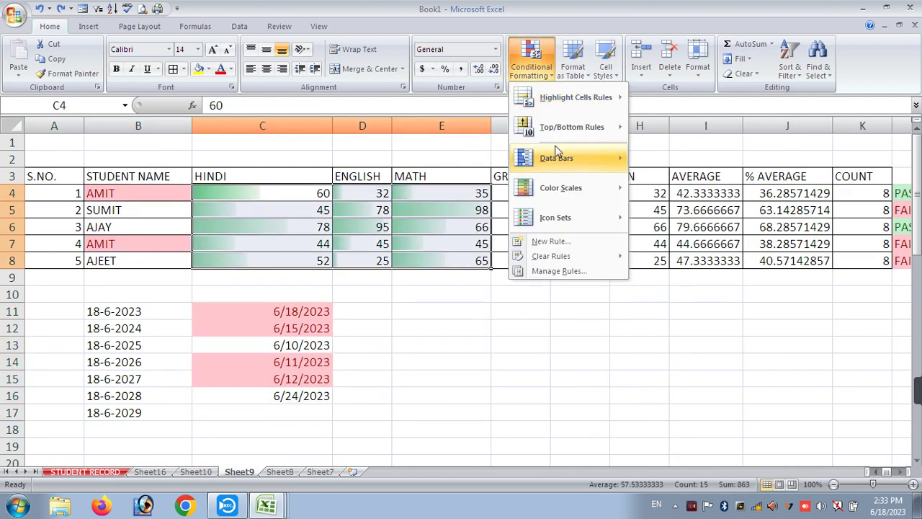
mouse_move(555, 188)
click(672, 216)
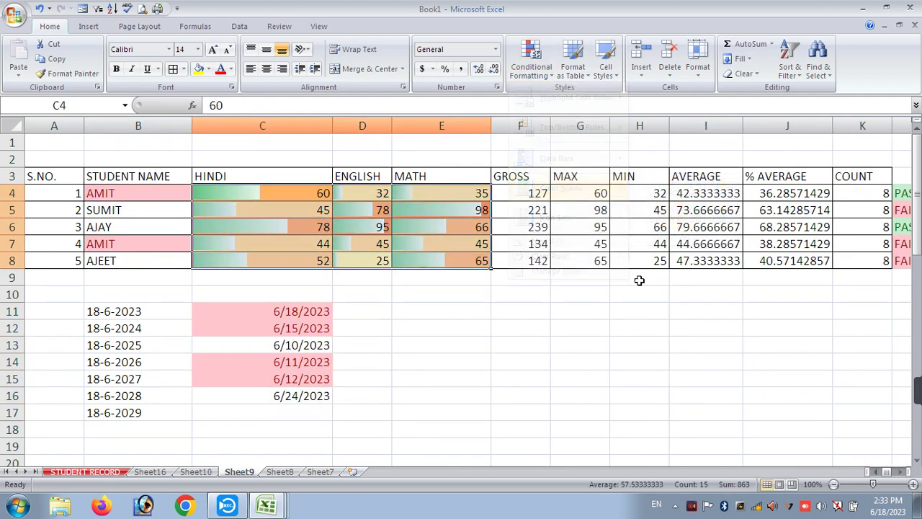
click(634, 288)
- Clear rules from the selected table A3:L8, then undo the clearing
drag(36, 180, 746, 265)
click(531, 63)
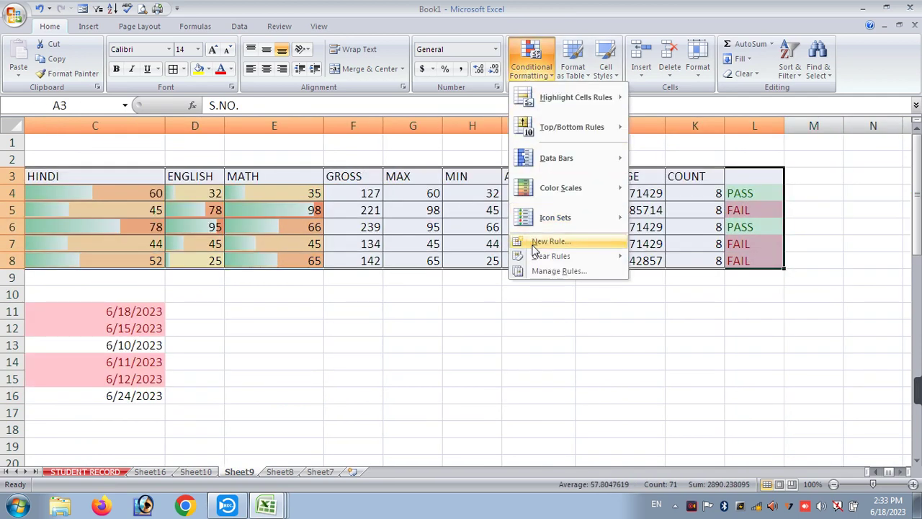
mouse_move(539, 256)
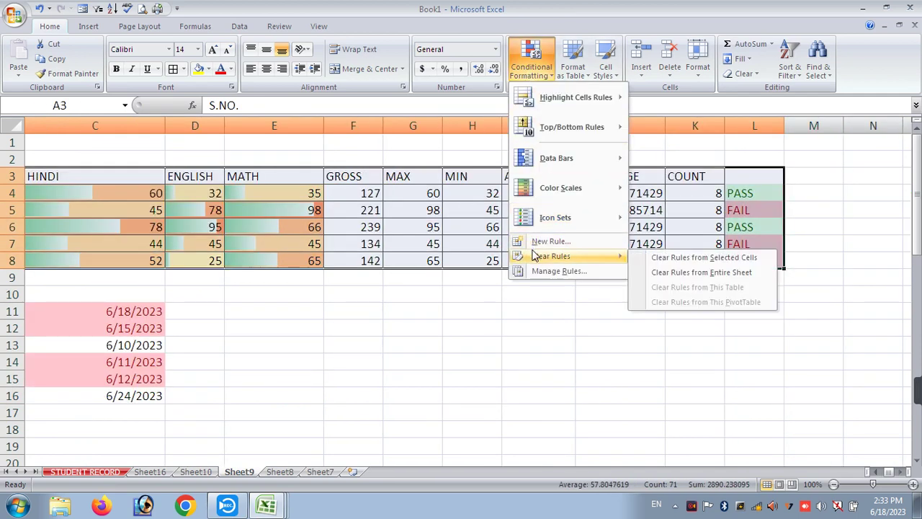
click(697, 259)
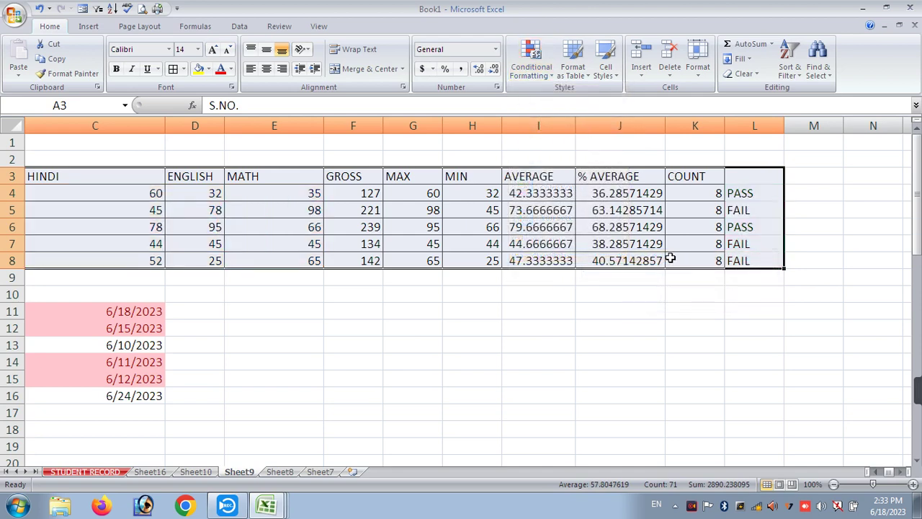
key(ctrl+z)
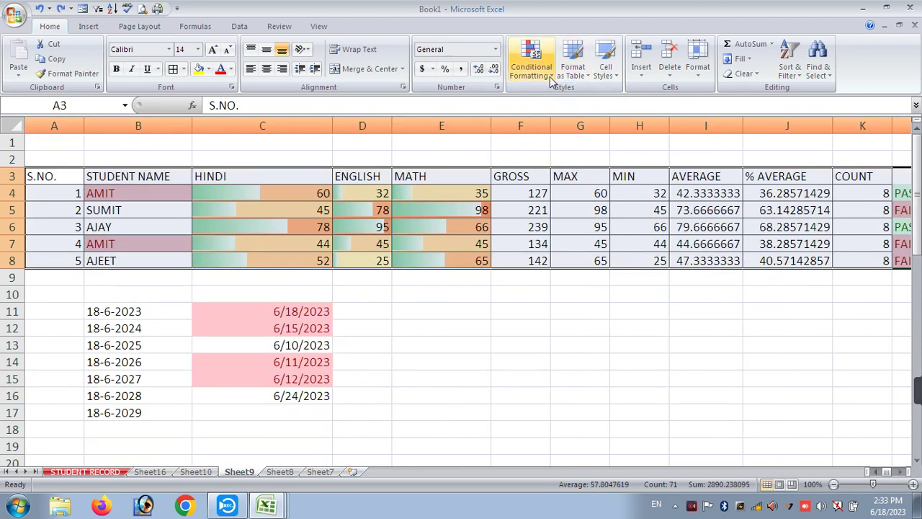
- Clear the conditional formatting rules from the entire sheet
click(531, 64)
mouse_move(546, 258)
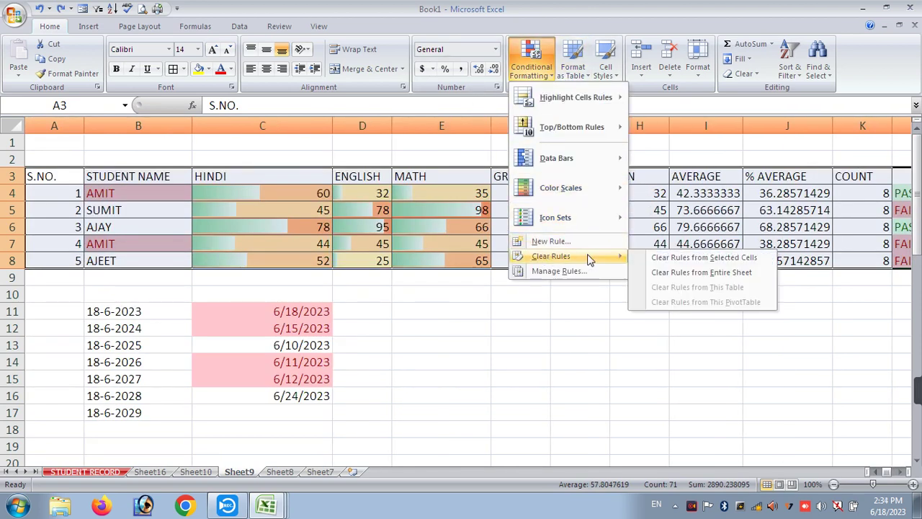
click(697, 277)
click(609, 329)
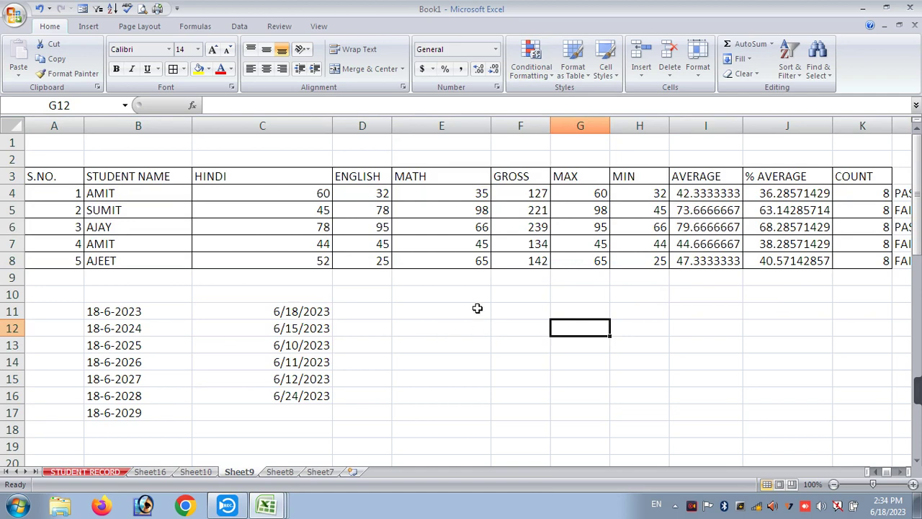
click(532, 79)
click(406, 225)
drag(68, 179, 880, 257)
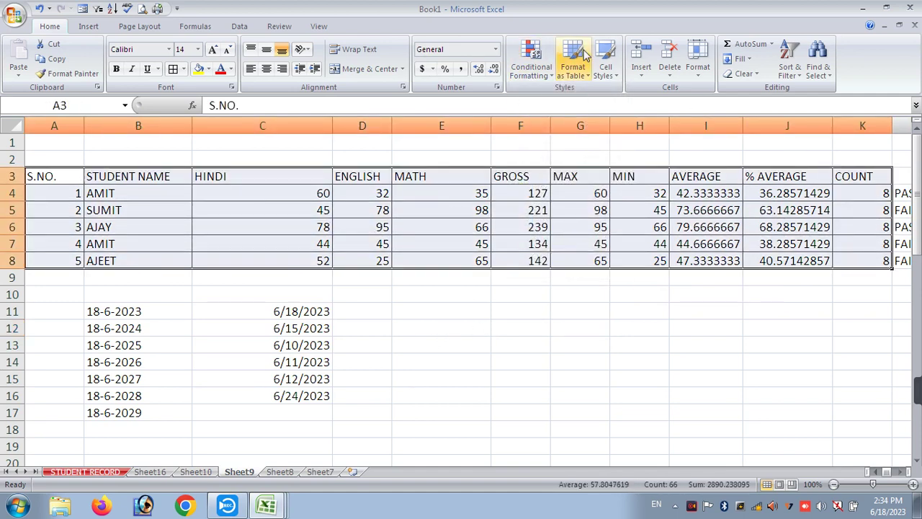
click(576, 72)
click(642, 117)
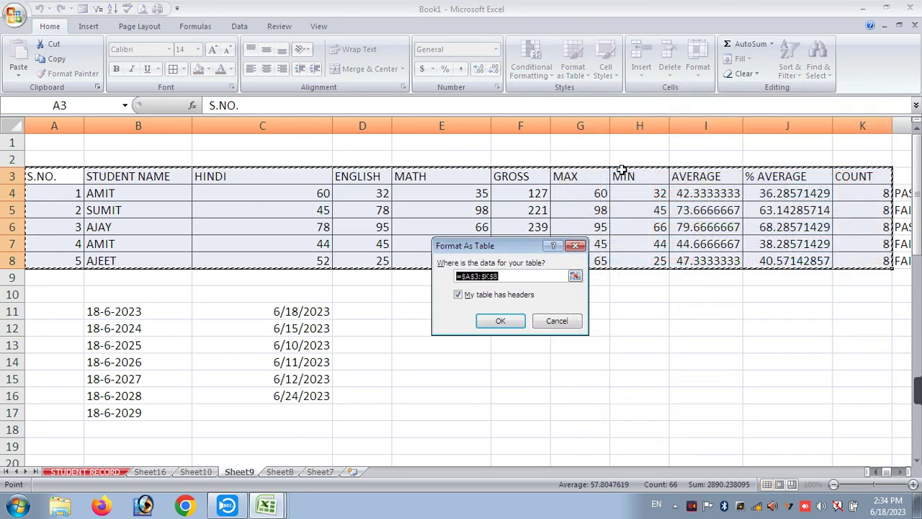
click(497, 325)
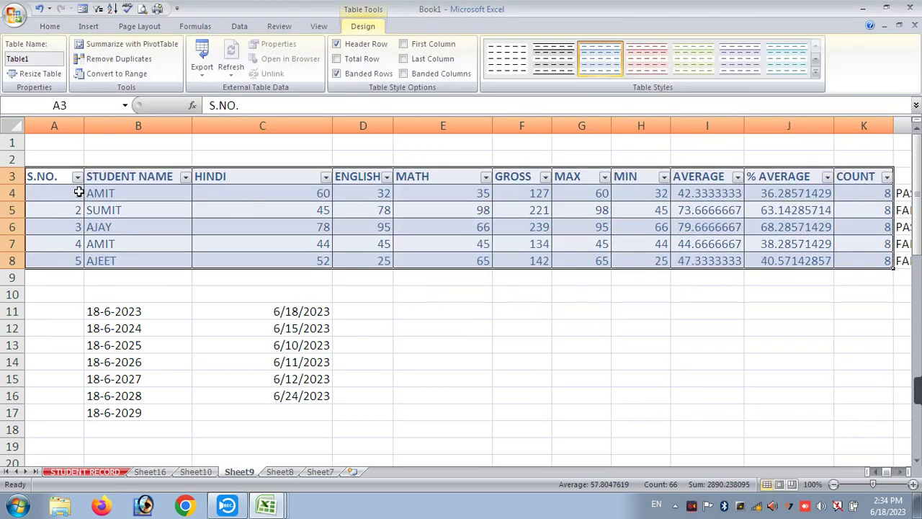
drag(68, 178, 864, 171)
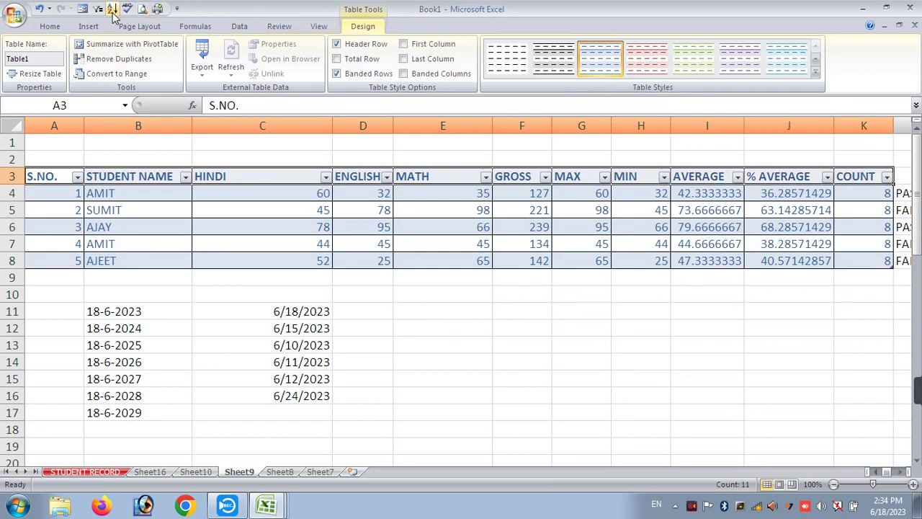
click(178, 7)
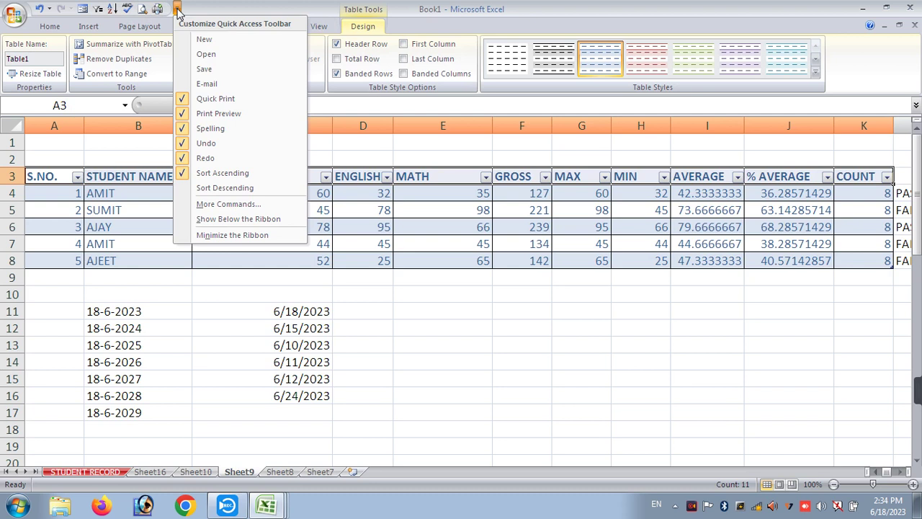
click(178, 8)
click(182, 244)
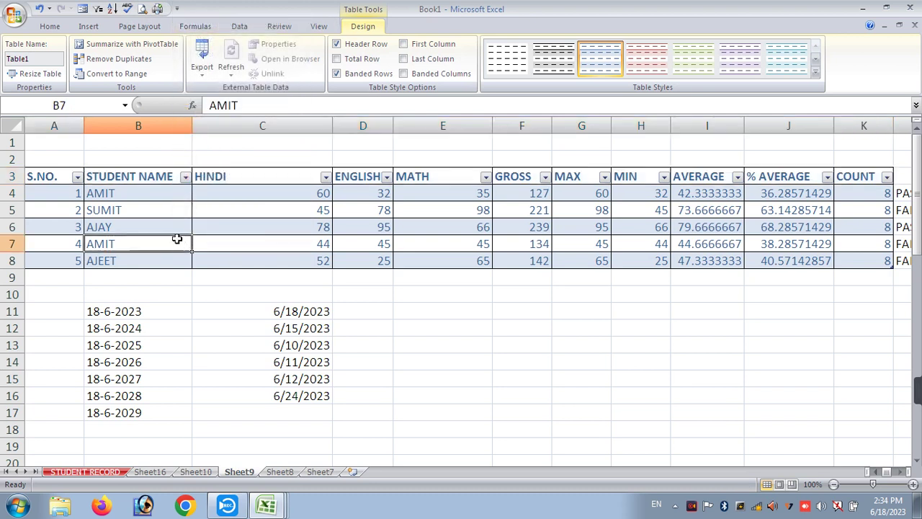
drag(58, 180, 860, 167)
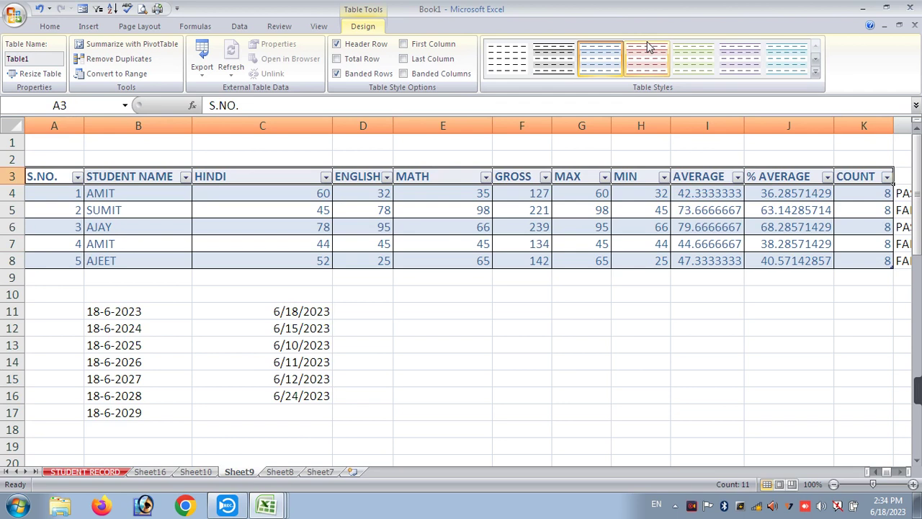
click(740, 63)
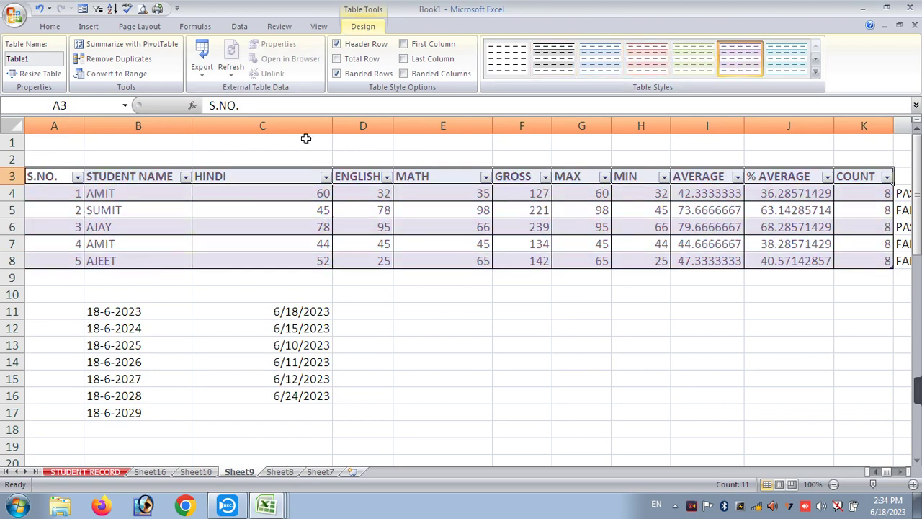
click(280, 201)
key(ctrl+z)
key(ctrl+z)
key(ctrl+z)
key(ctrl+z)
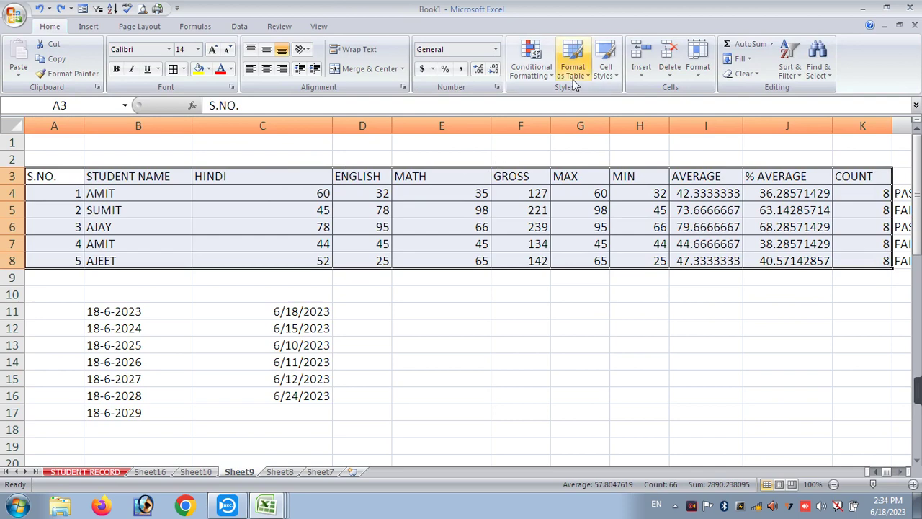
- Apply the 40% - Accent5 cell style to the table with red, bold text
click(573, 59)
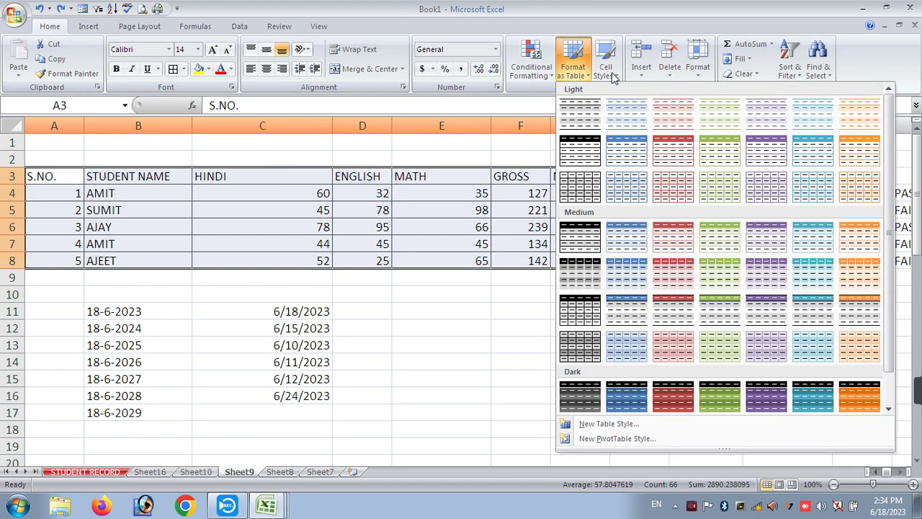
click(612, 72)
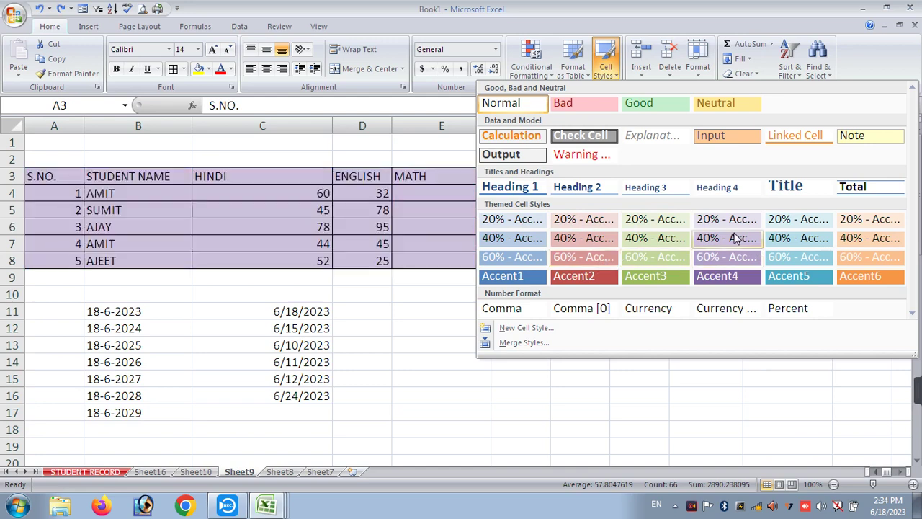
click(789, 236)
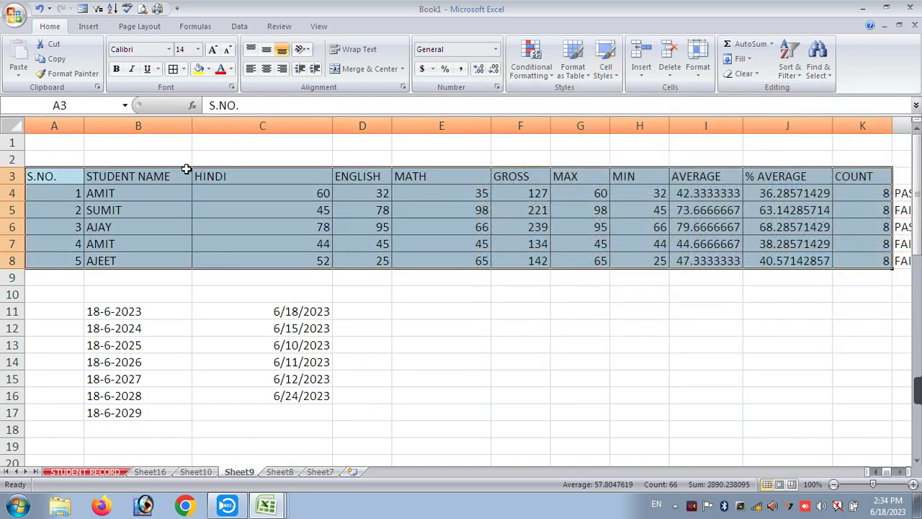
click(221, 68)
click(115, 69)
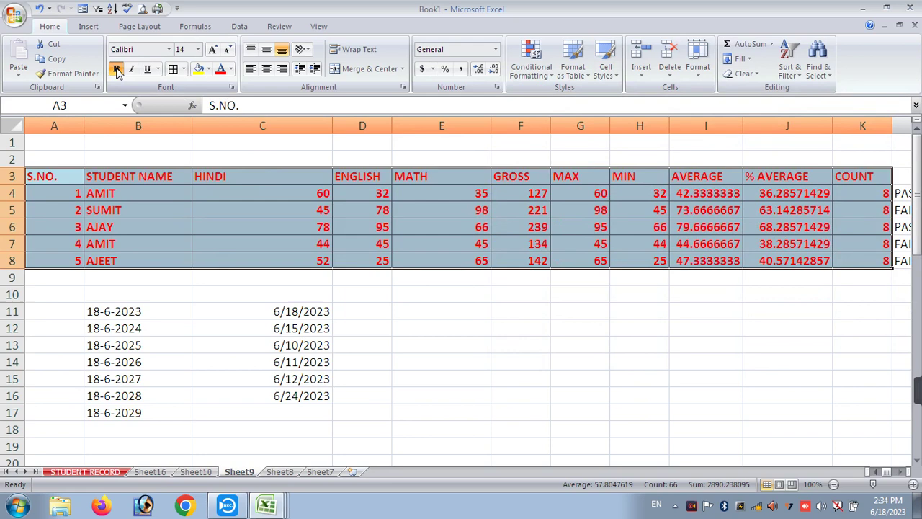
click(447, 345)
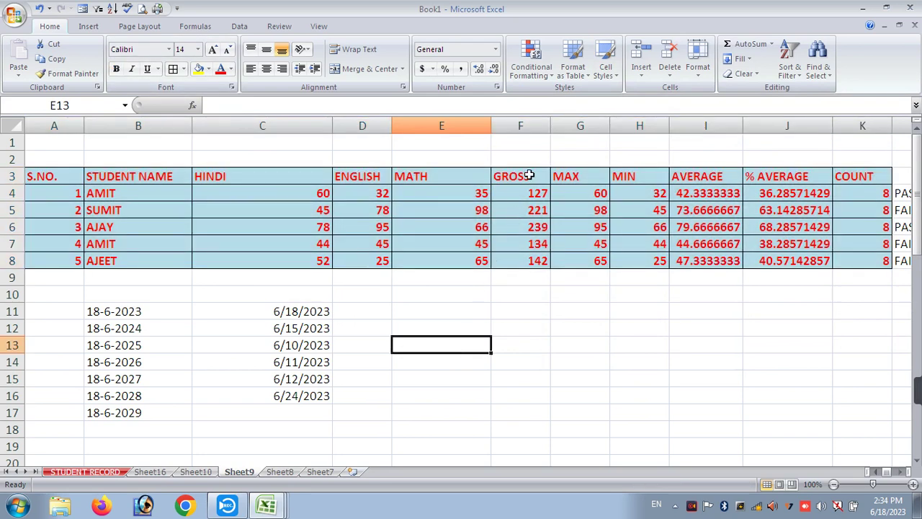
- Browse the Conditional Formatting, Fill, Insert and Delete menus without applying anything
click(531, 72)
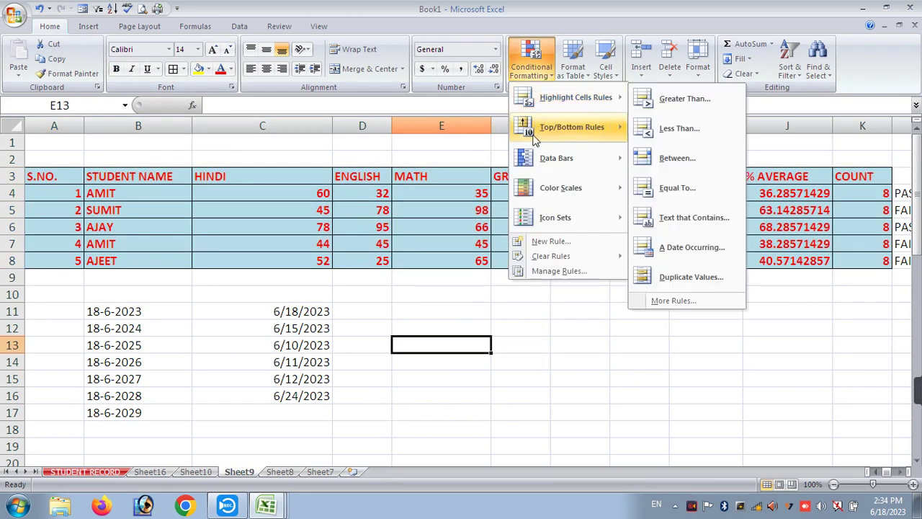
mouse_move(566, 128)
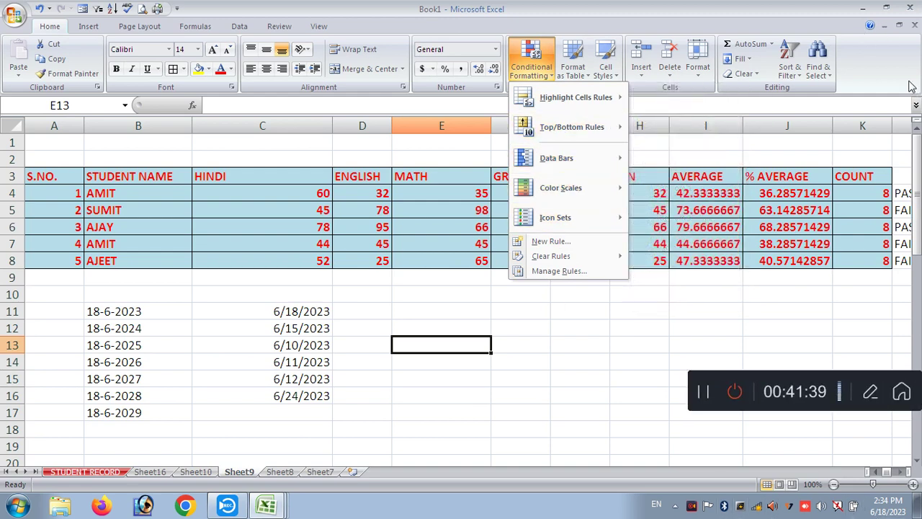
click(544, 343)
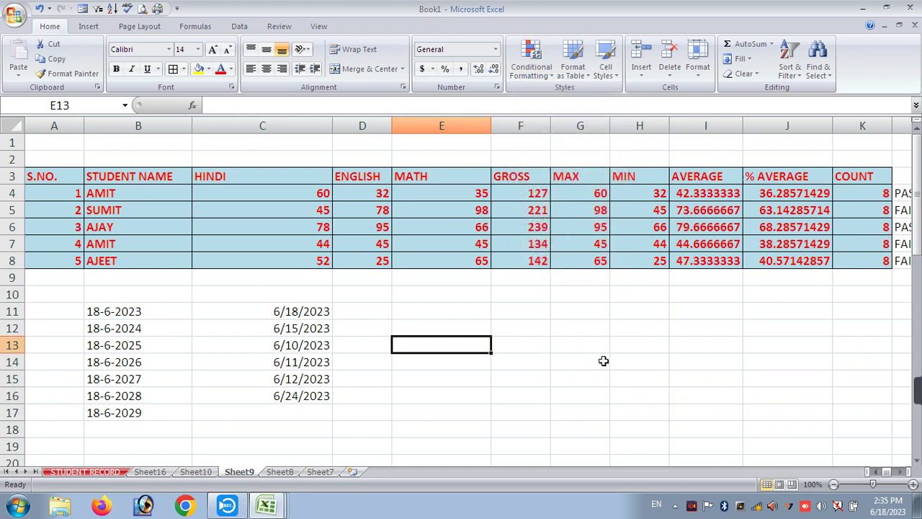
click(740, 60)
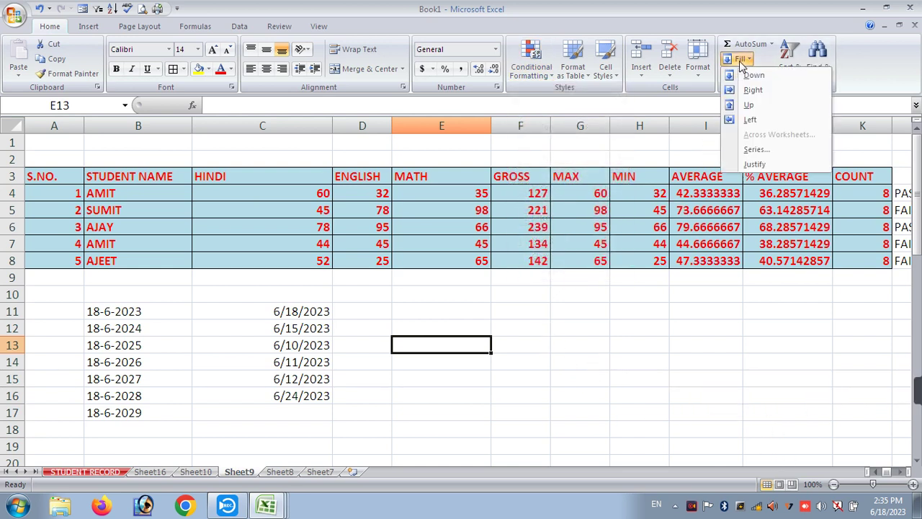
click(647, 75)
click(671, 75)
- Insert an empty row above the header row A3:K3 with Alt+I, R
key(Escape)
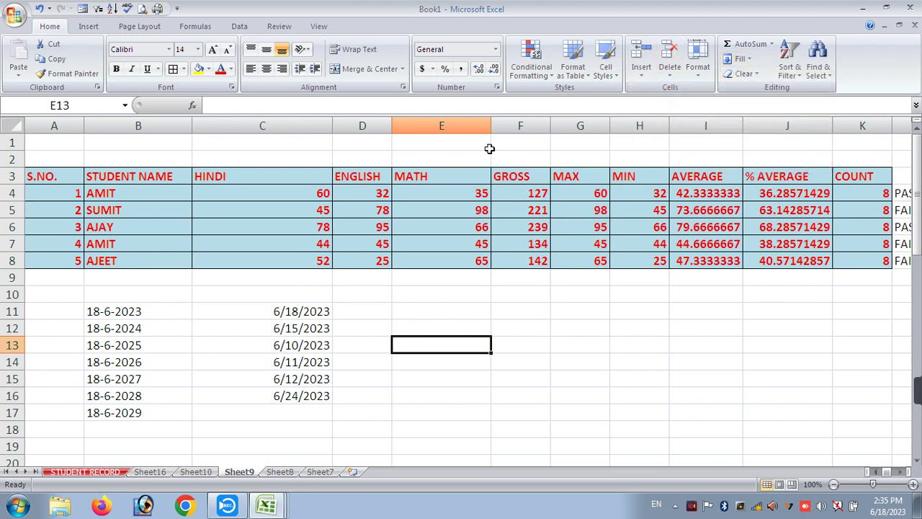
click(298, 178)
drag(68, 177, 861, 174)
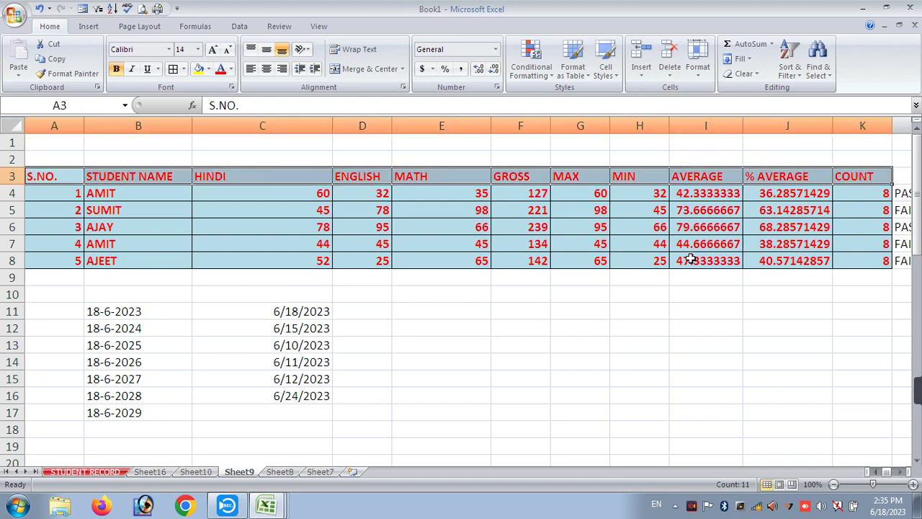
ctrl+scroll(689, 258, down, 1)
key(alt+i)
key(r)
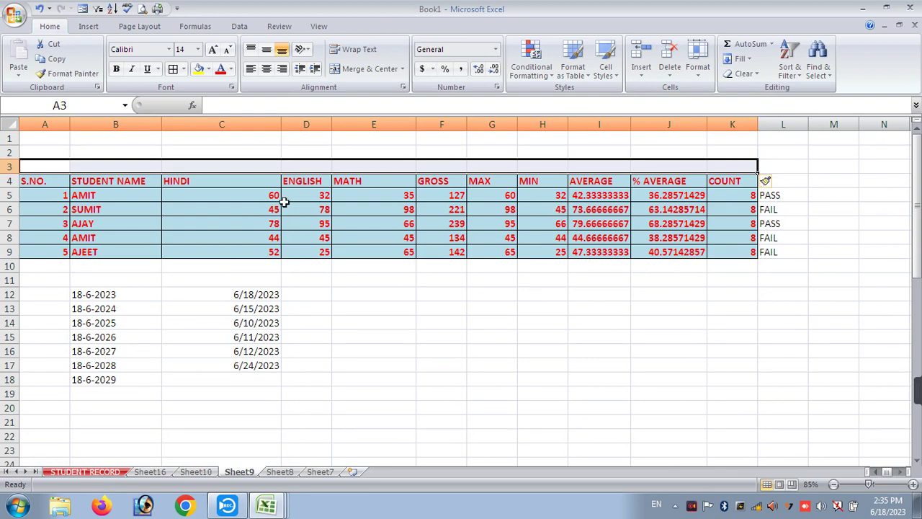
- Delete the new empty row, then insert it again above the table
key(ctrl+minus)
key(Return)
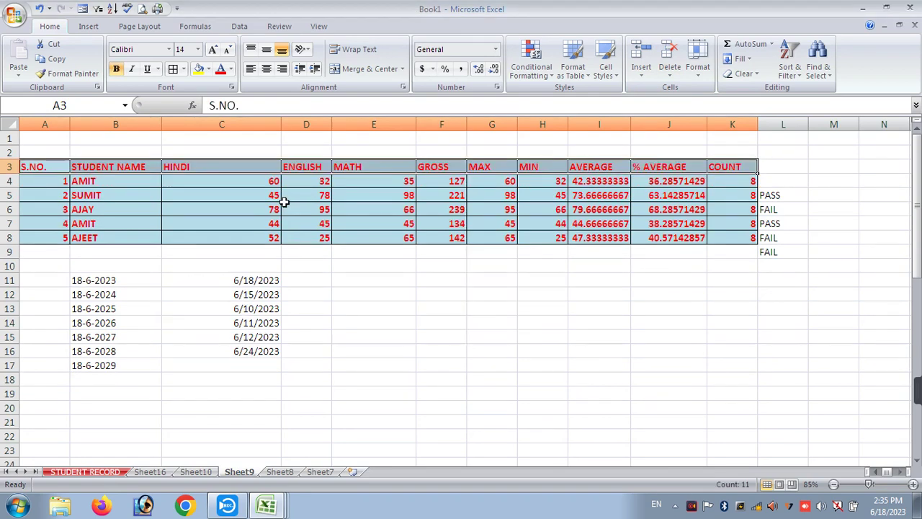
key(ctrl+shift+plus)
key(Return)
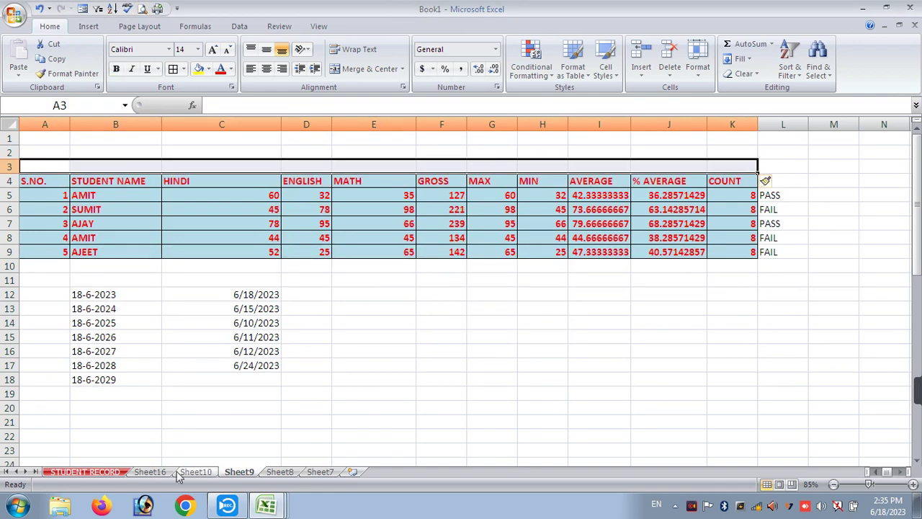
- Insert blank cells at C4:C9 shifting HINDI right, then undo it
drag(185, 181, 197, 252)
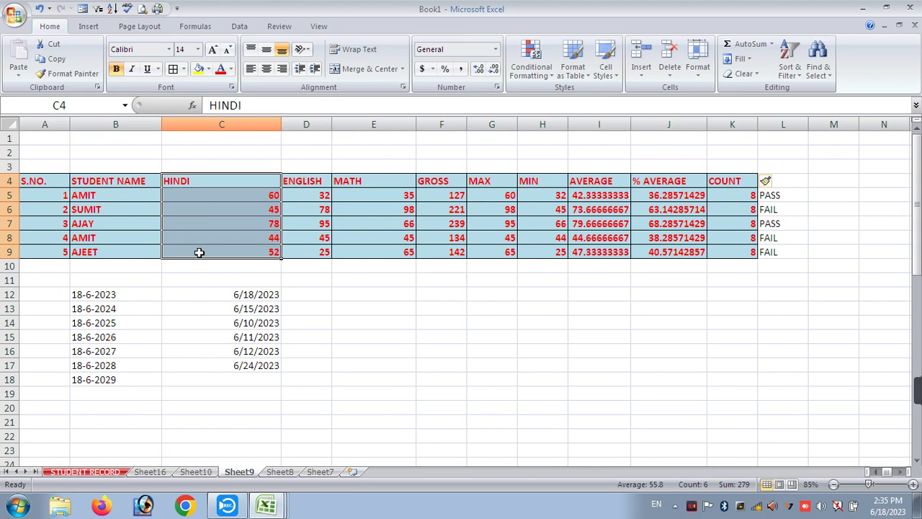
key(ctrl+shift+plus)
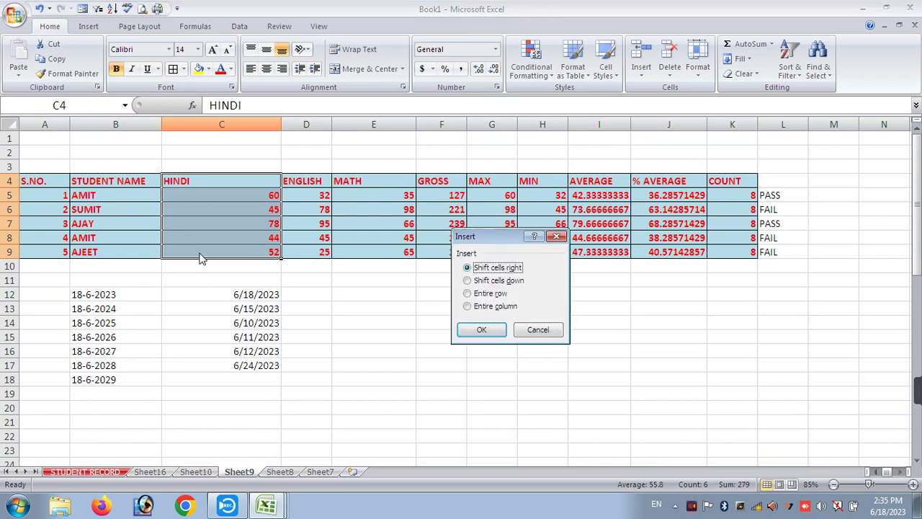
key(Return)
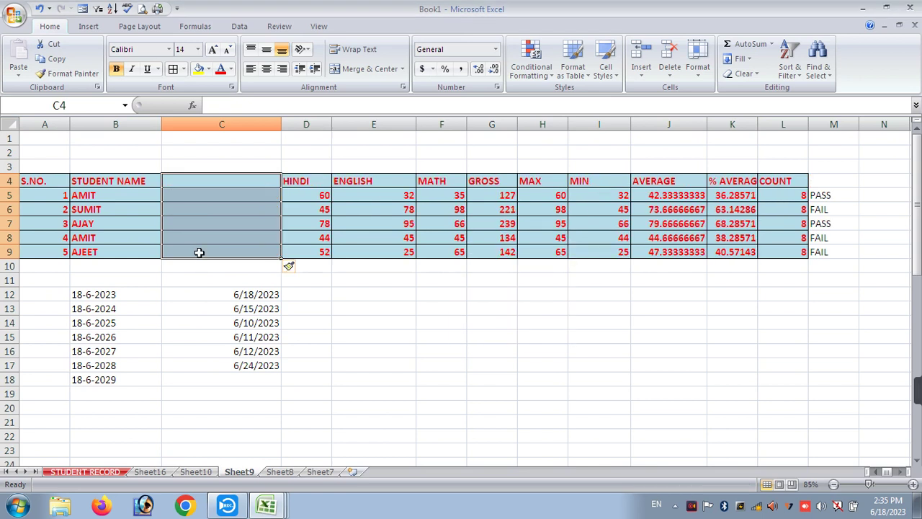
key(ctrl+z)
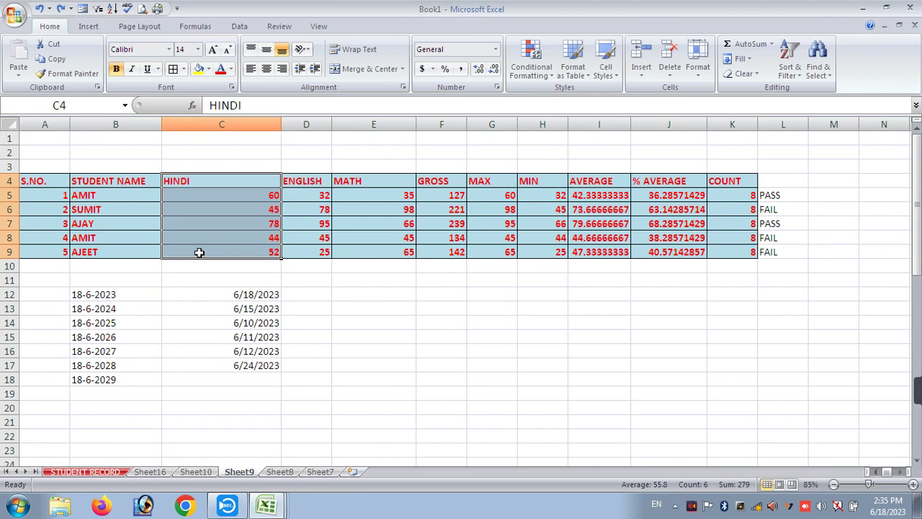
- Reinsert and remove blank cells at C4:C9, then delete and restore the HINDI cells
key(ctrl+shift+plus)
key(Return)
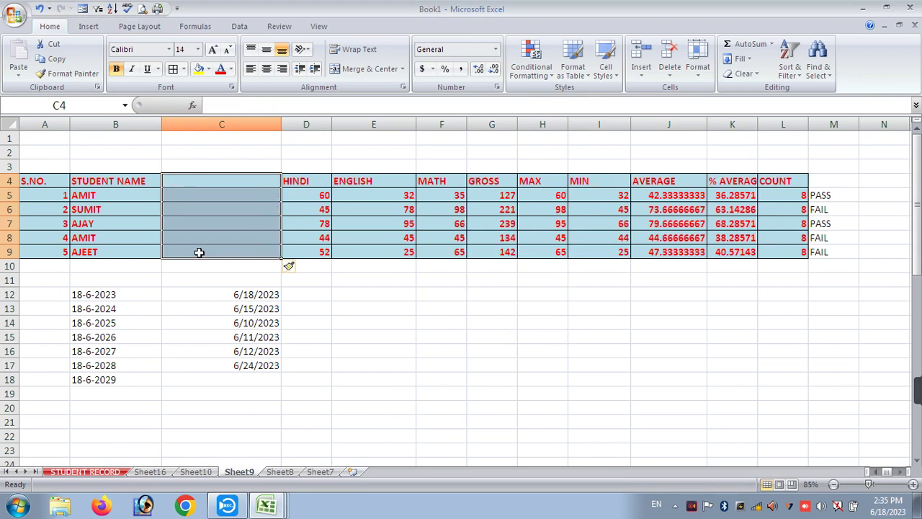
key(ctrl+minus)
key(Return)
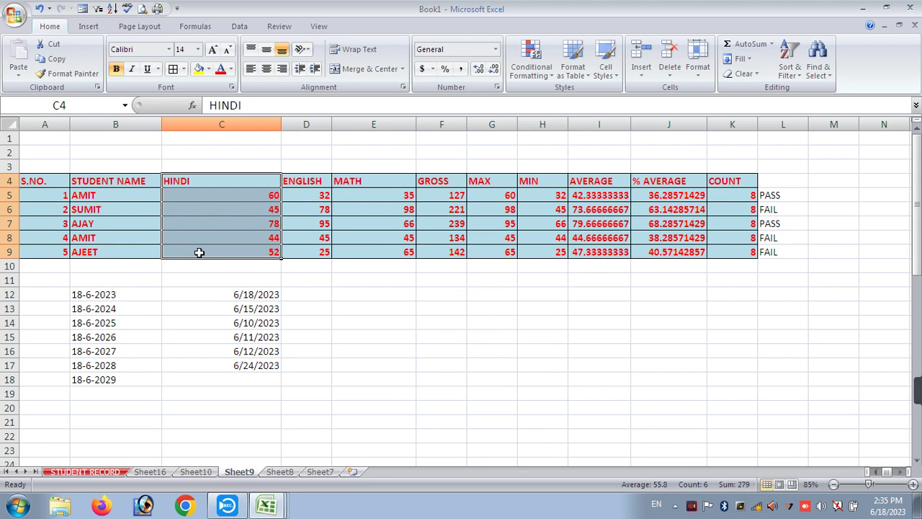
key(ctrl+minus)
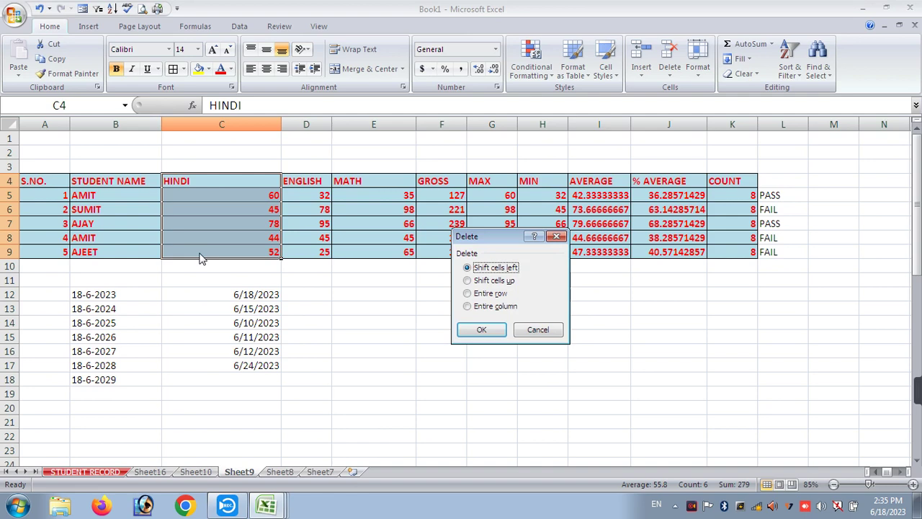
key(Return)
key(ctrl+z)
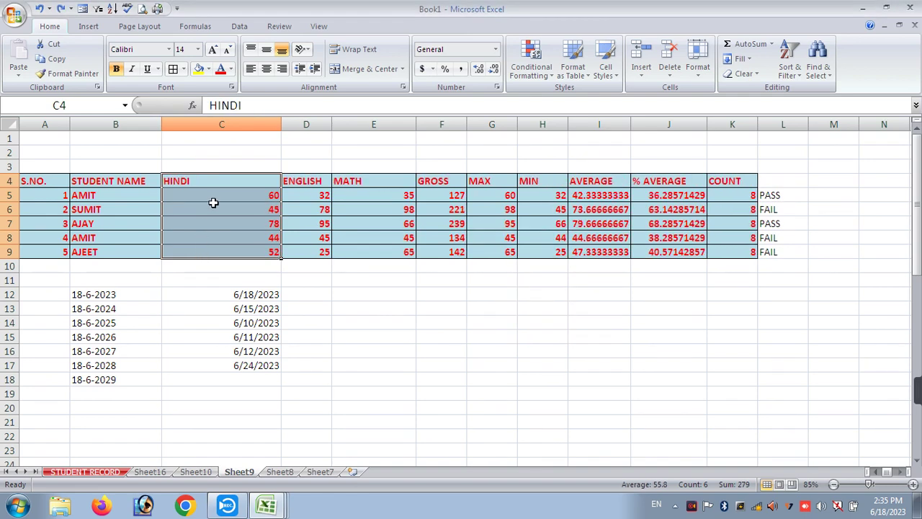
right_click(214, 202)
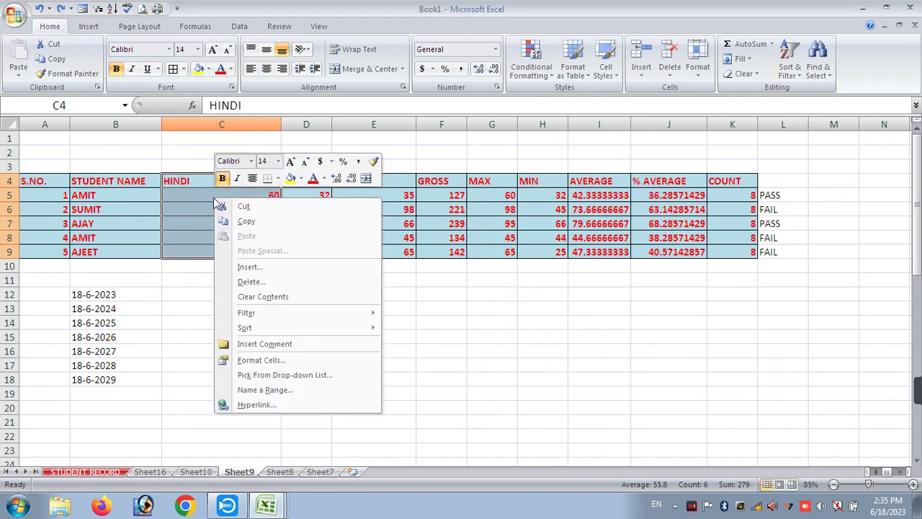
click(183, 276)
click(200, 296)
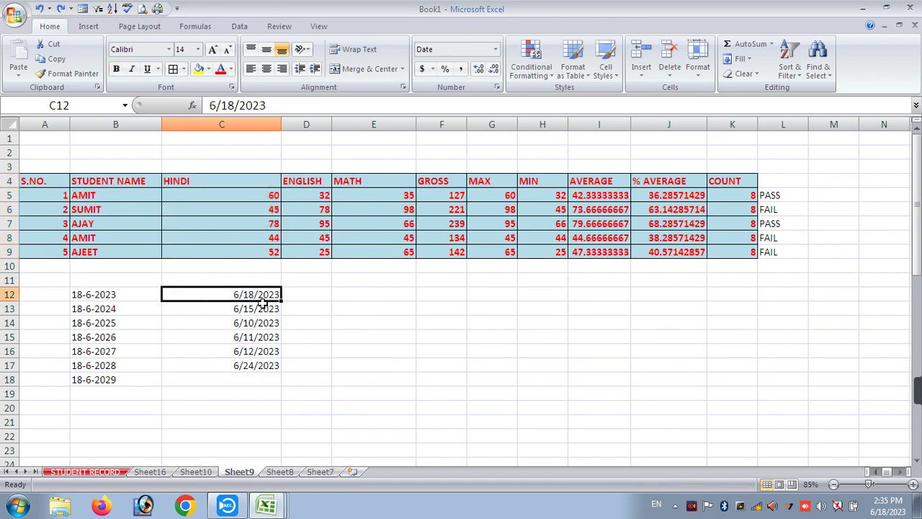
click(306, 322)
click(391, 298)
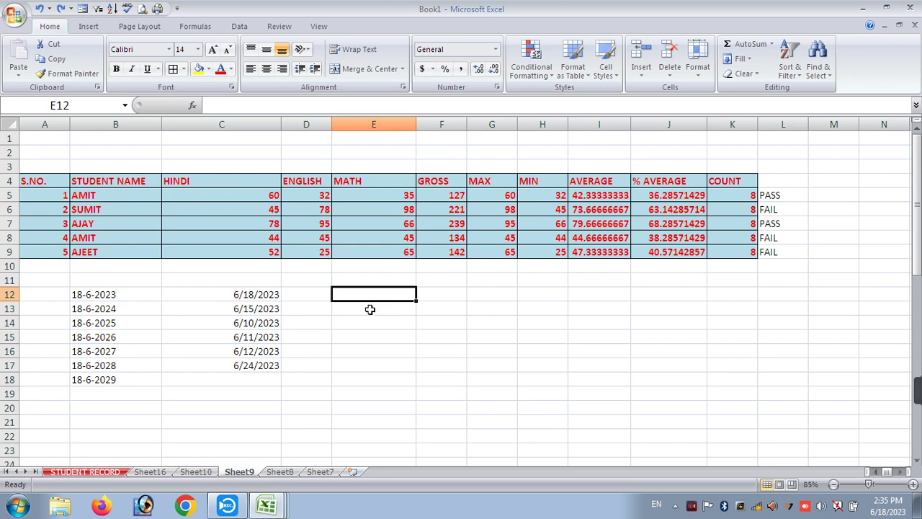
drag(53, 180, 721, 177)
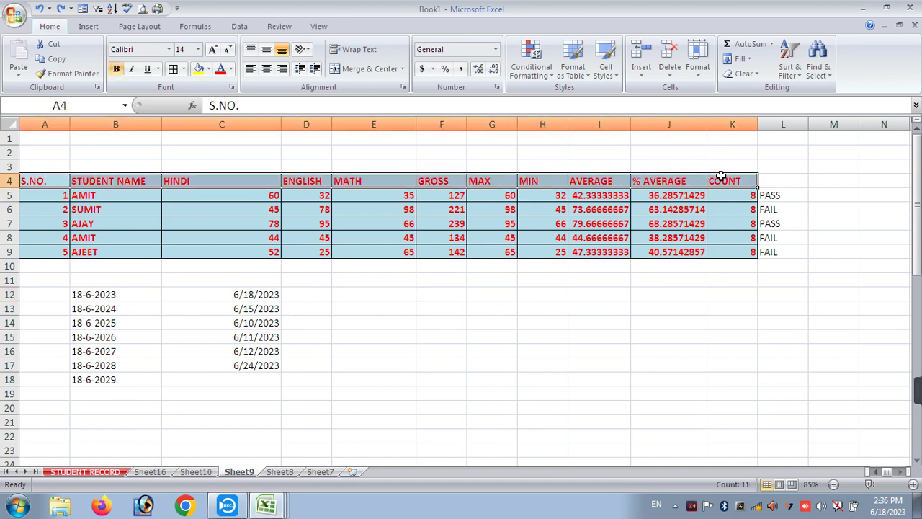
key(ctrl+t)
key(Return)
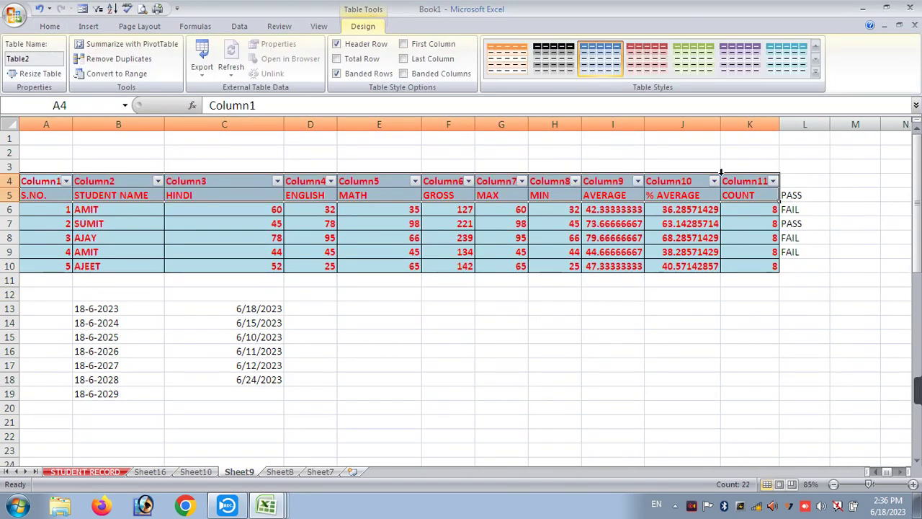
key(ctrl+z)
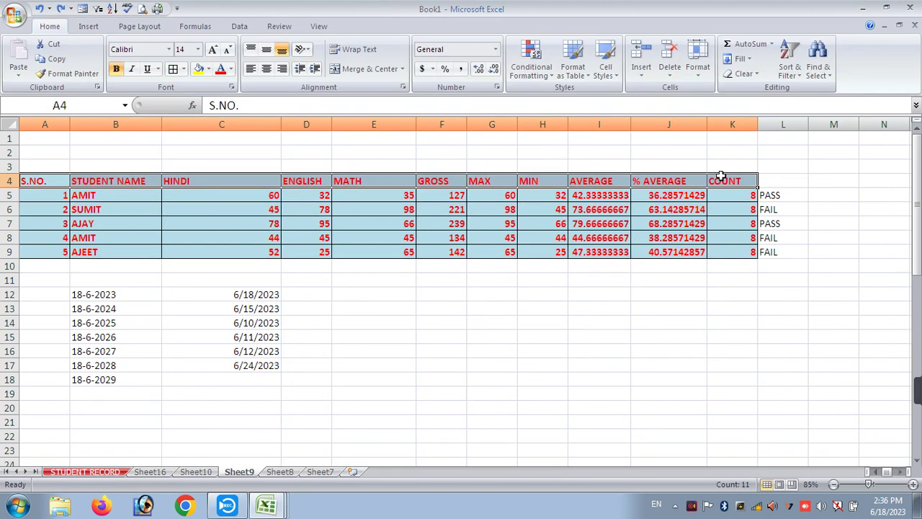
click(440, 348)
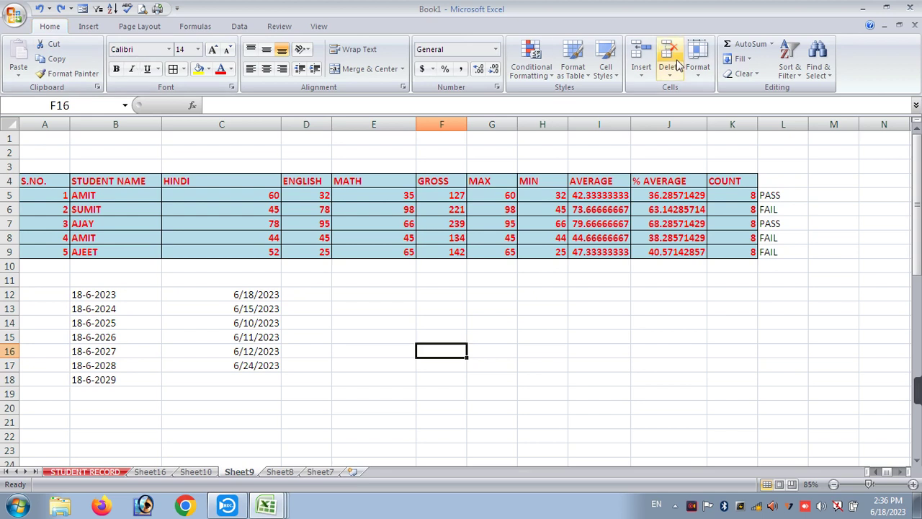
click(638, 81)
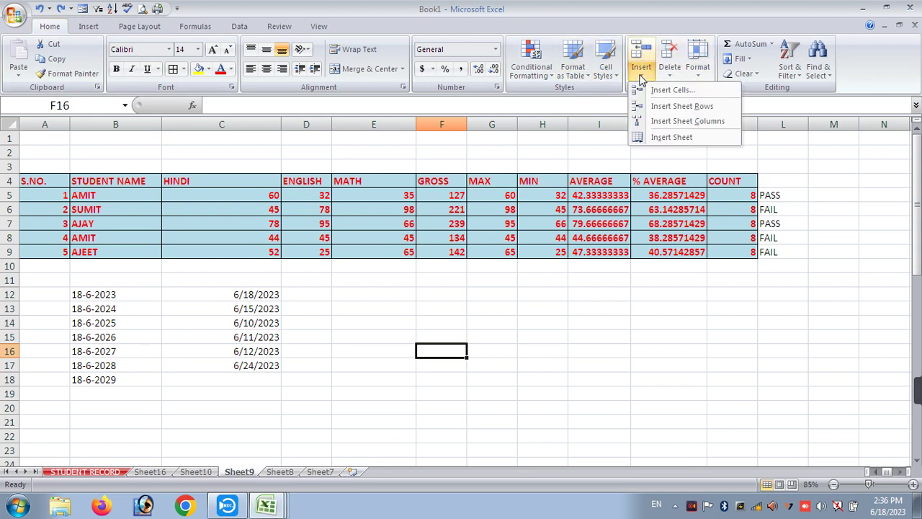
click(671, 90)
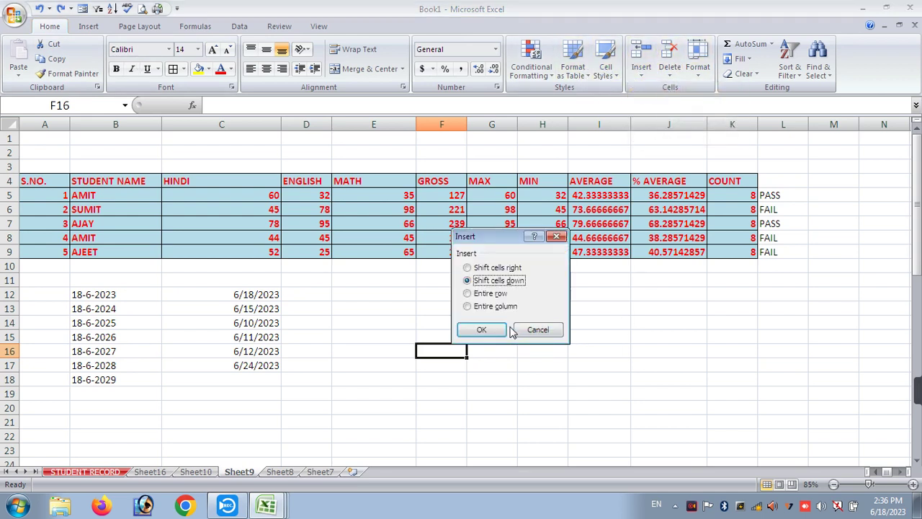
click(503, 329)
click(670, 70)
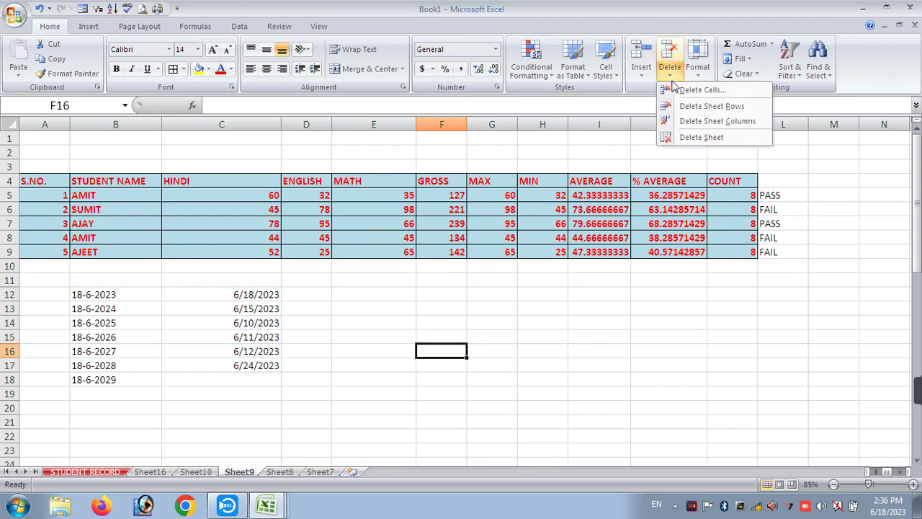
click(687, 91)
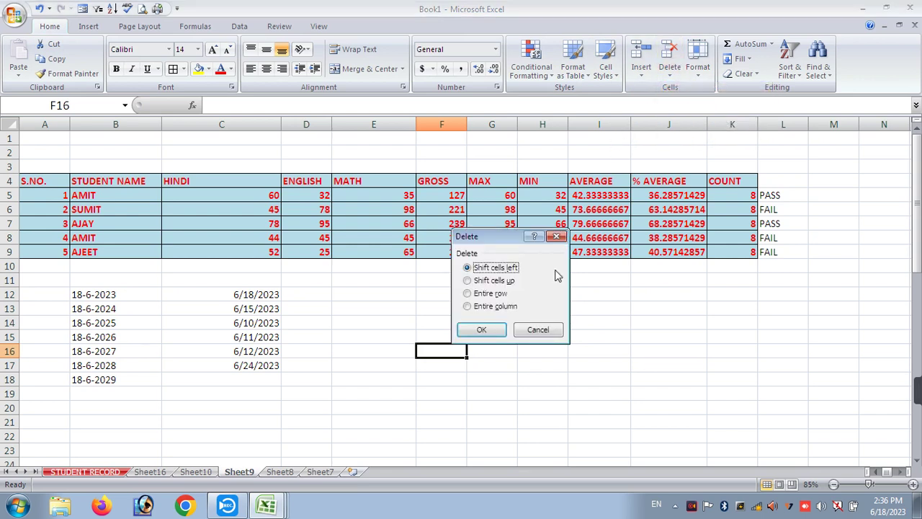
click(479, 330)
drag(520, 188, 531, 251)
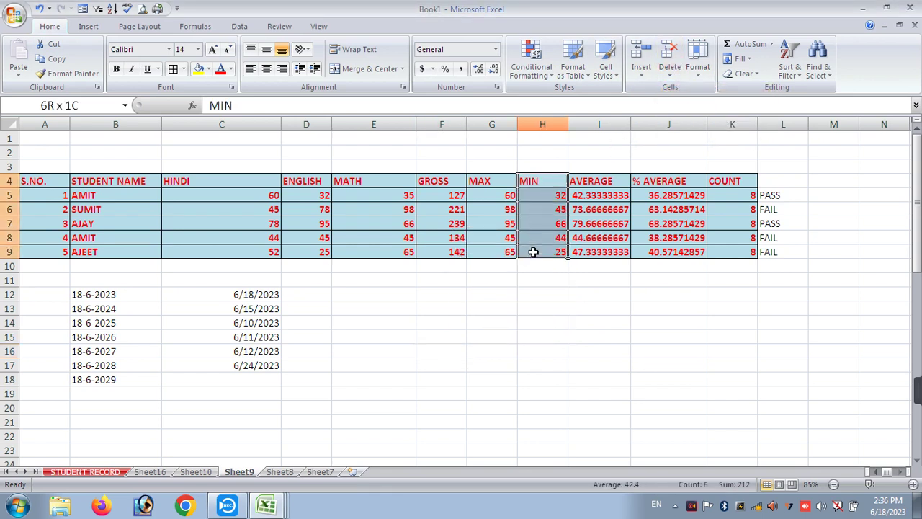
click(642, 75)
click(663, 90)
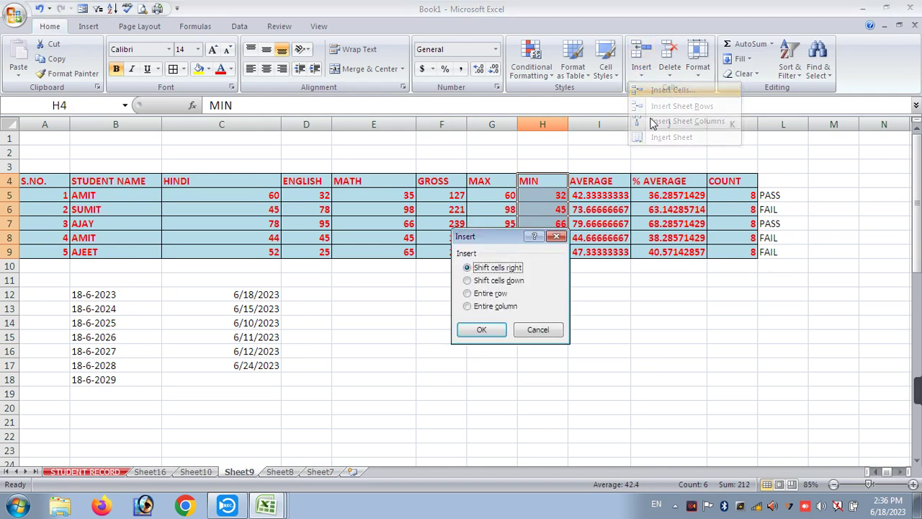
click(479, 330)
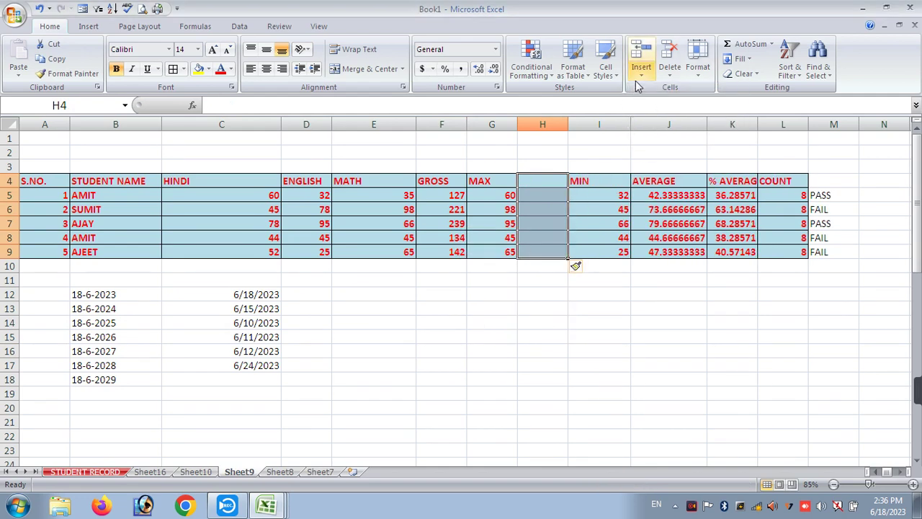
click(641, 75)
click(671, 77)
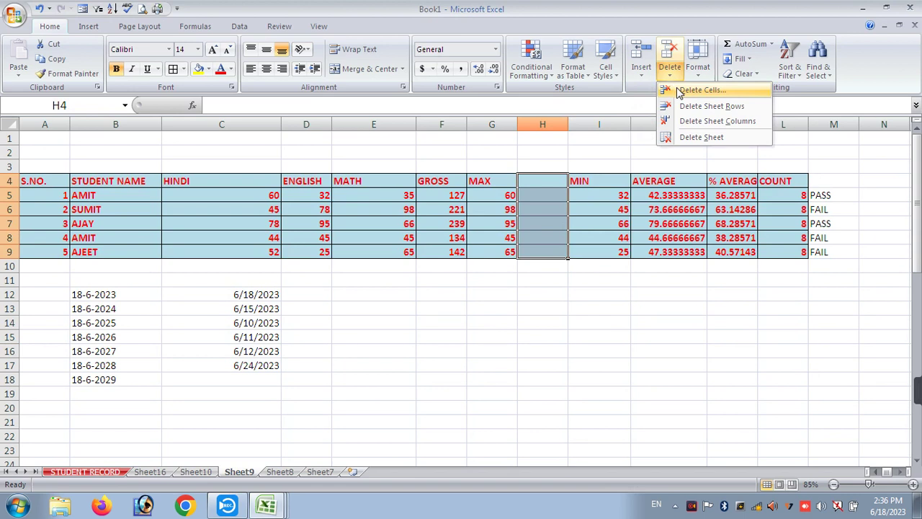
click(678, 91)
click(480, 331)
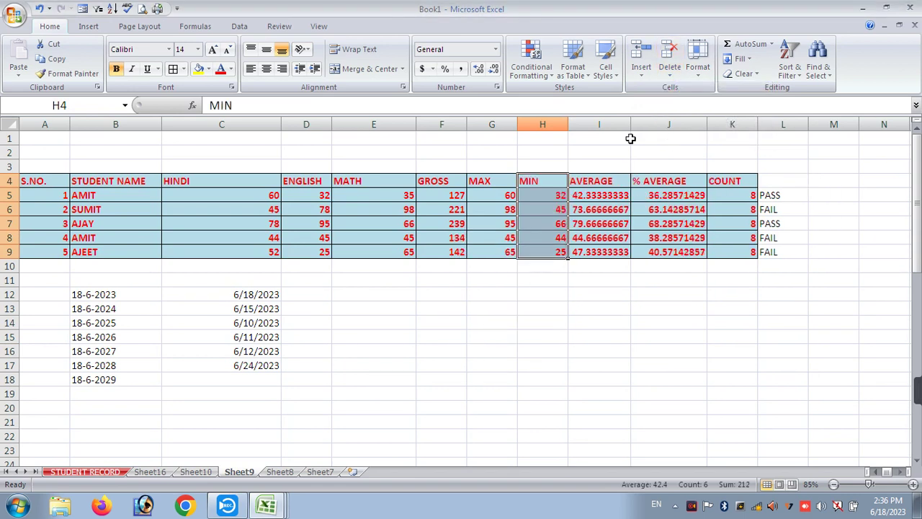
click(696, 75)
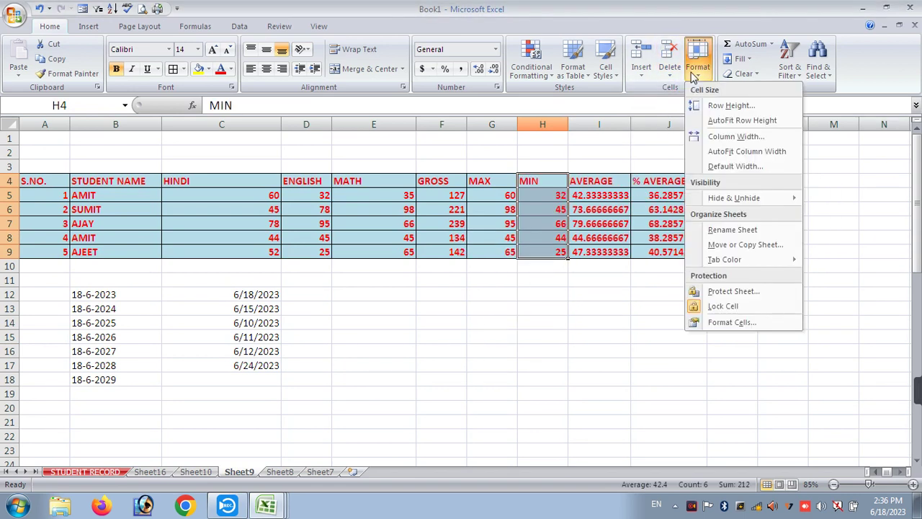
click(723, 121)
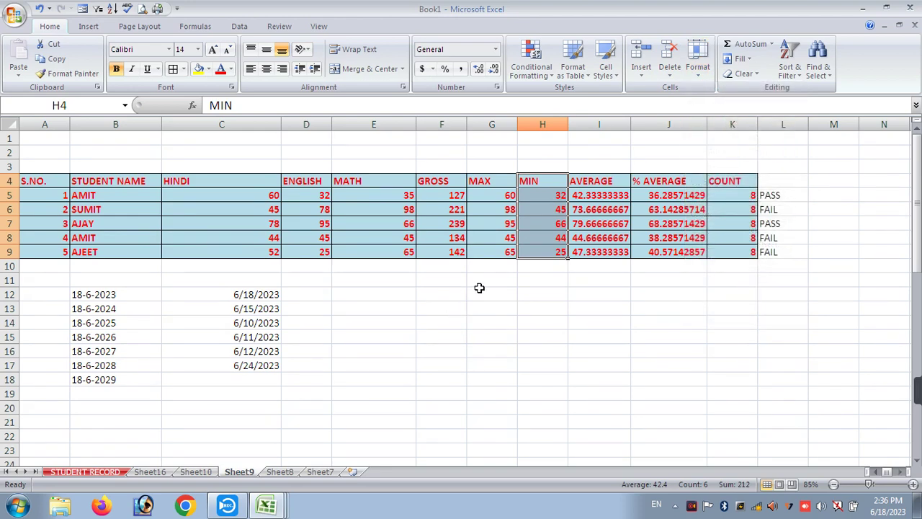
click(681, 270)
drag(735, 182, 101, 246)
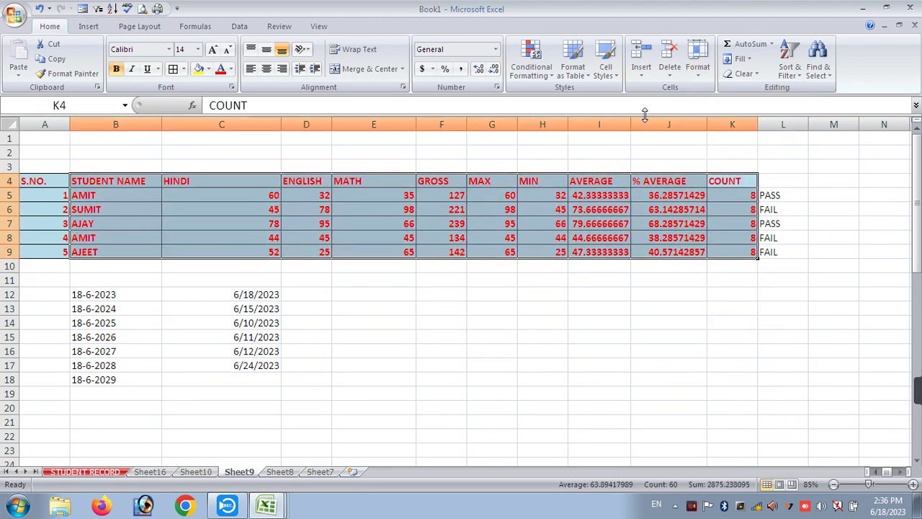
click(743, 75)
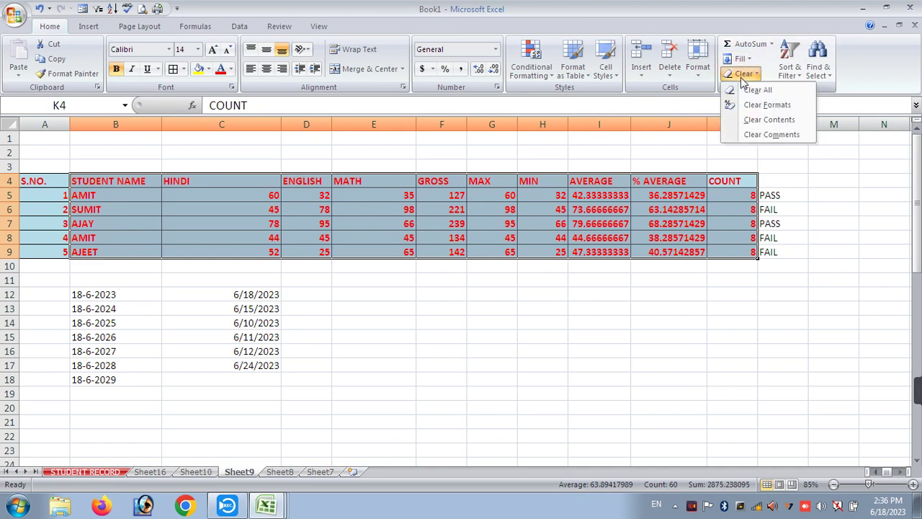
click(760, 92)
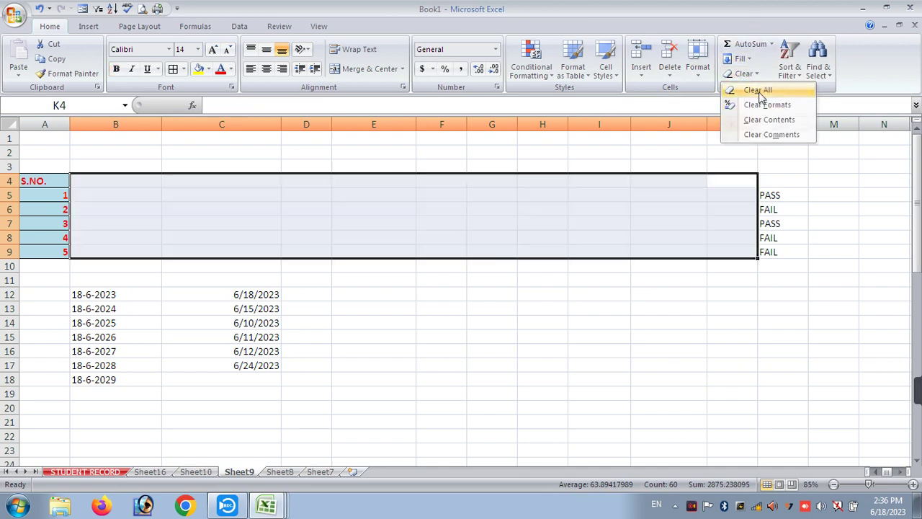
click(760, 93)
key(ctrl+z)
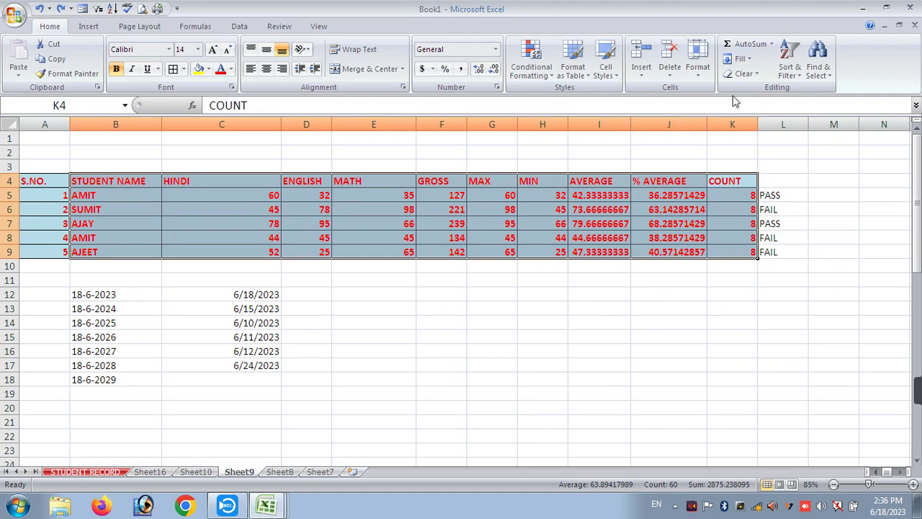
click(735, 74)
click(745, 107)
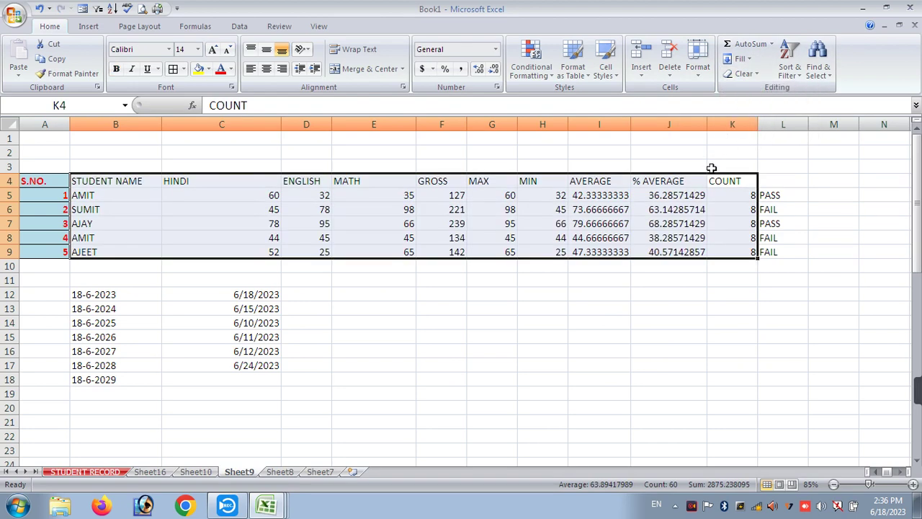
key(ctrl+z)
click(743, 74)
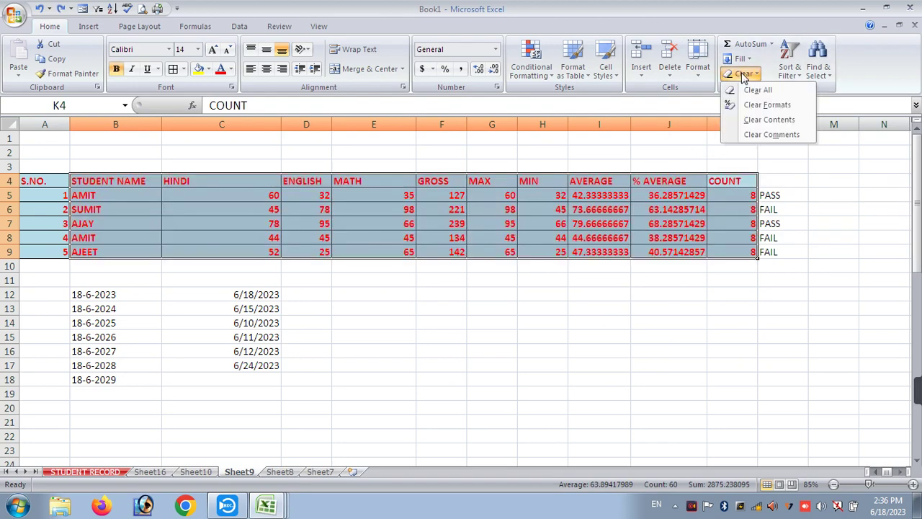
click(746, 117)
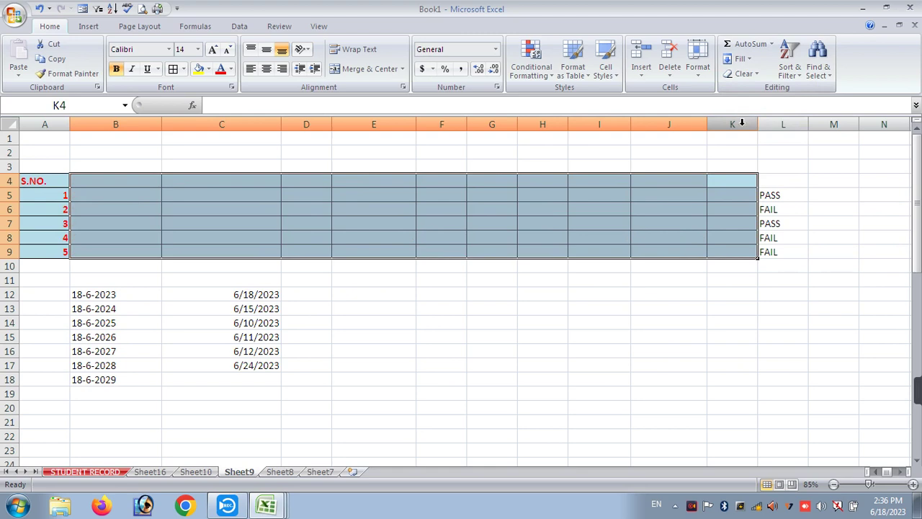
key(ctrl+z)
click(744, 75)
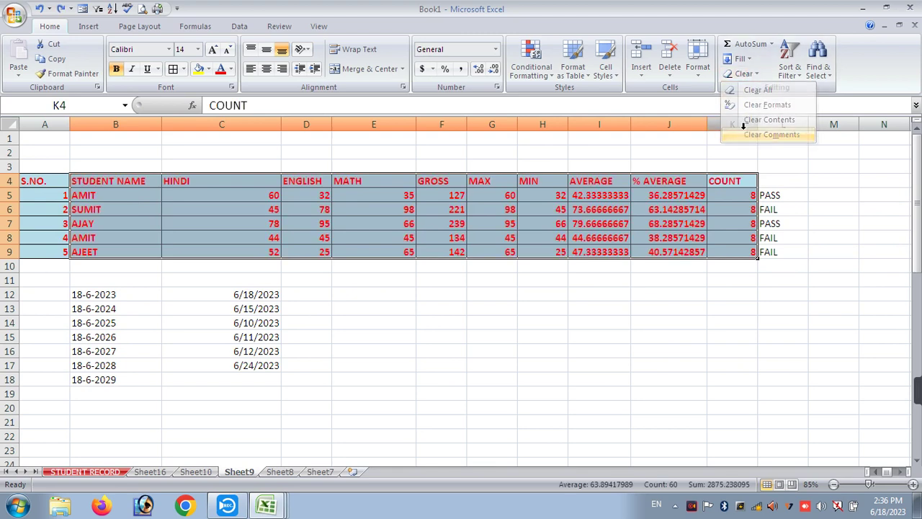
click(767, 135)
click(598, 252)
right_click(601, 226)
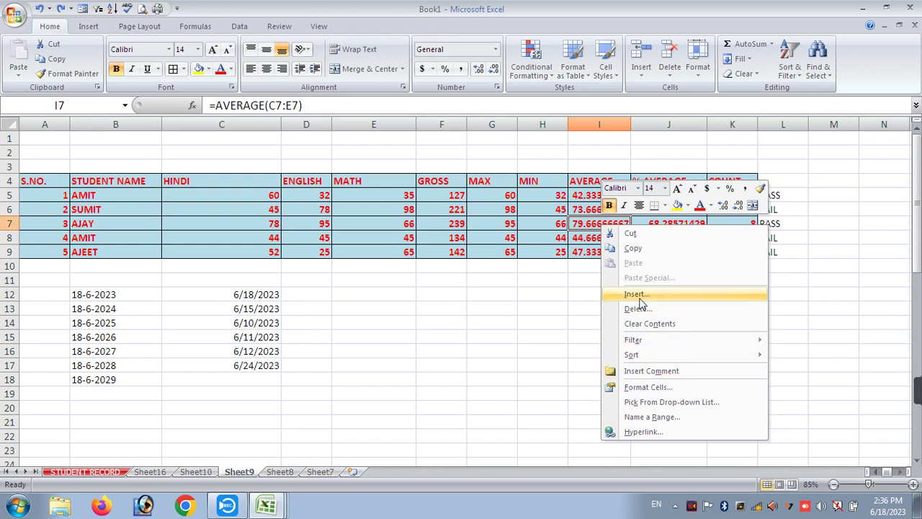
click(624, 371)
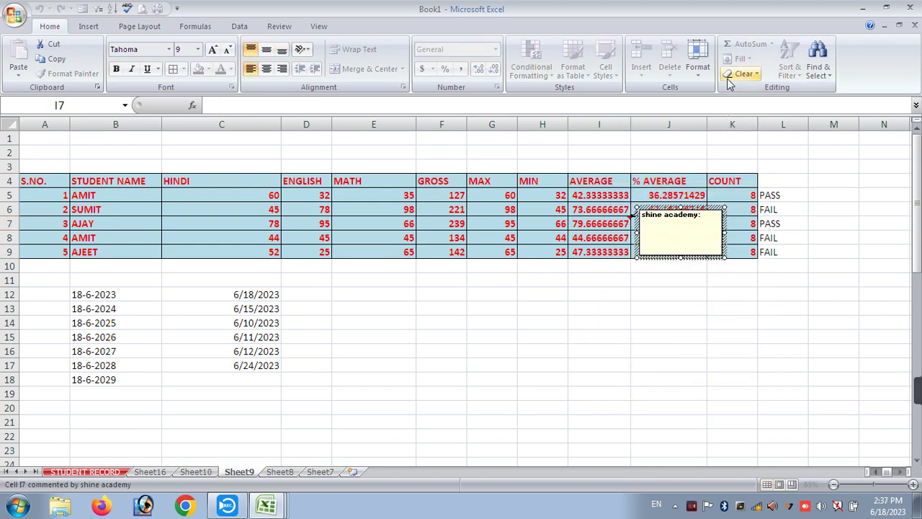
click(595, 211)
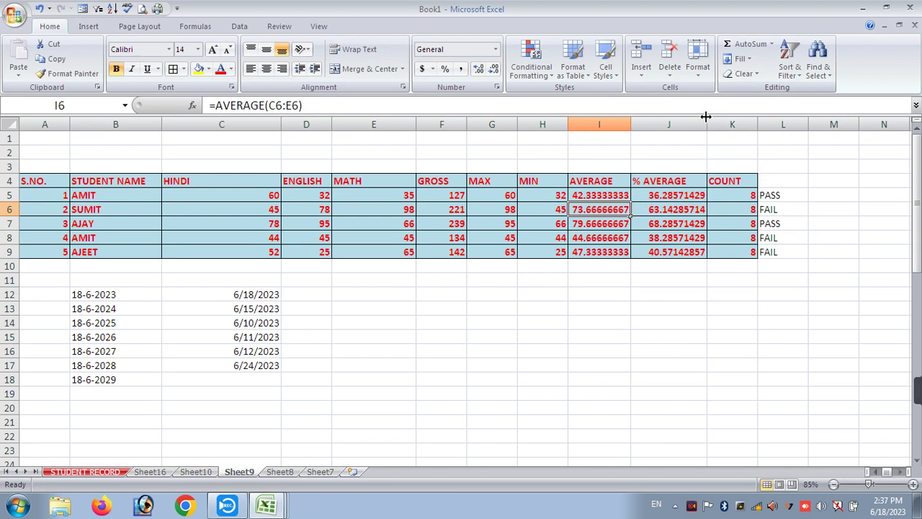
click(616, 221)
click(738, 74)
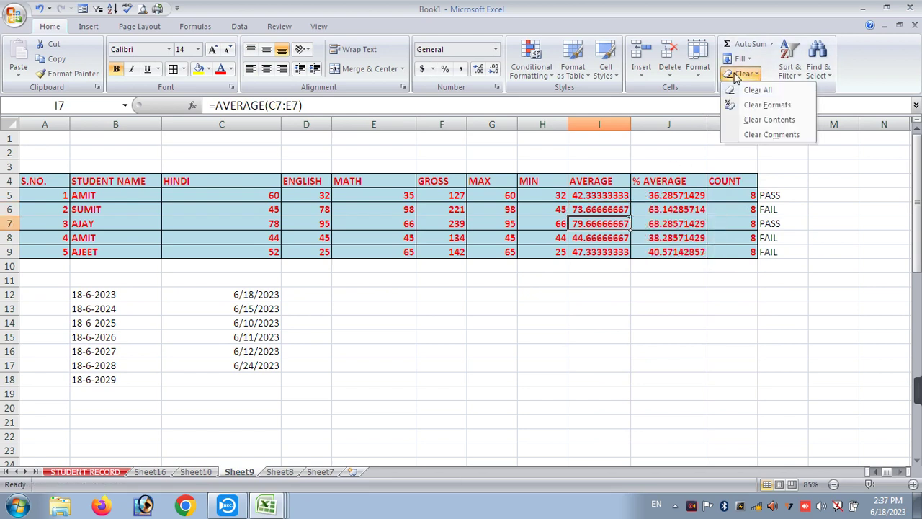
click(746, 135)
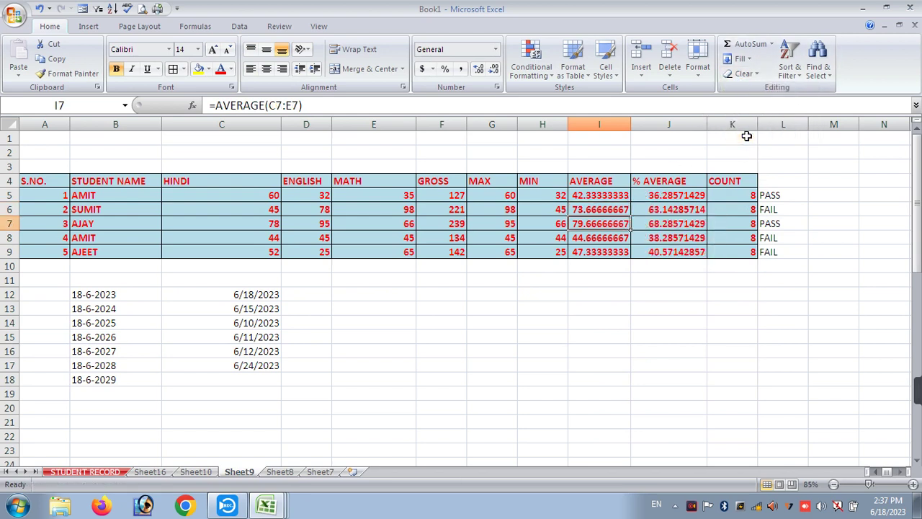
click(624, 210)
click(624, 223)
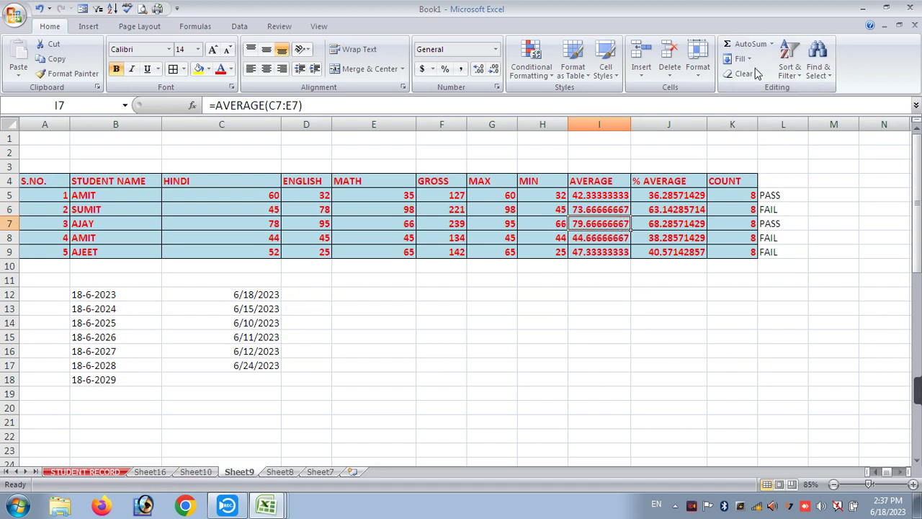